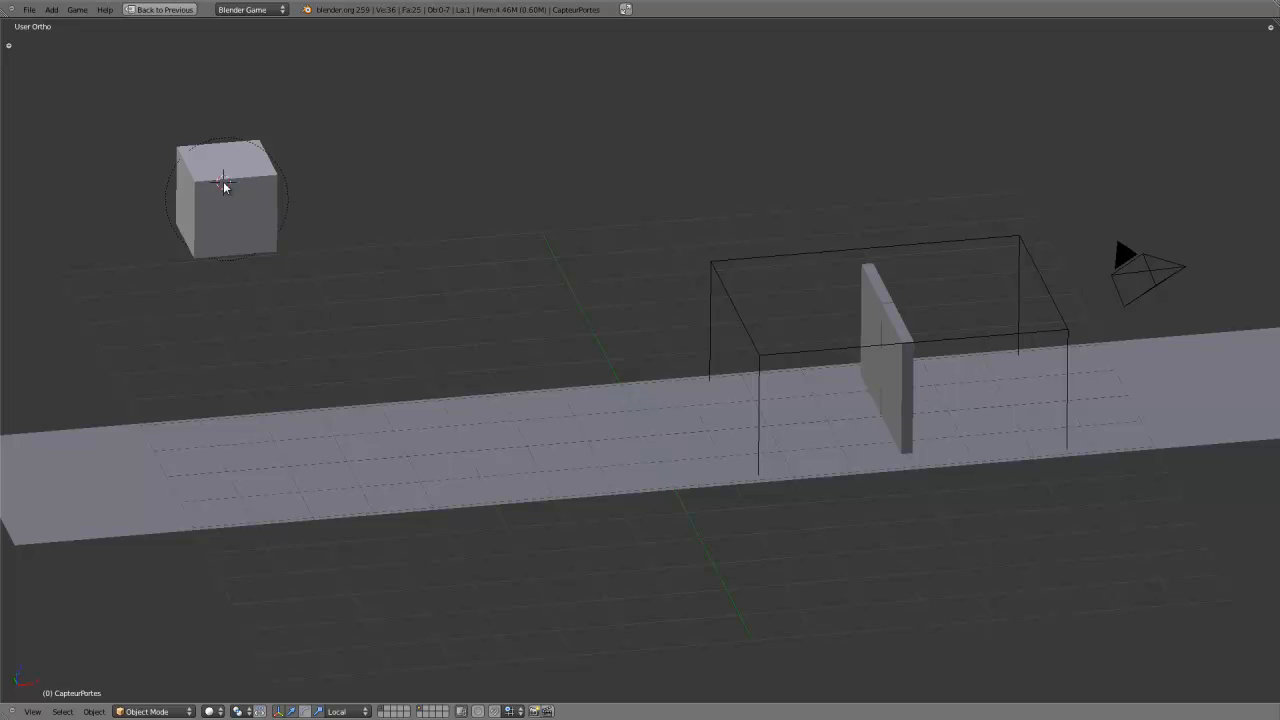
- Run the game, move the cube along the track through the sliding doors and back, and stop the game
key(p)
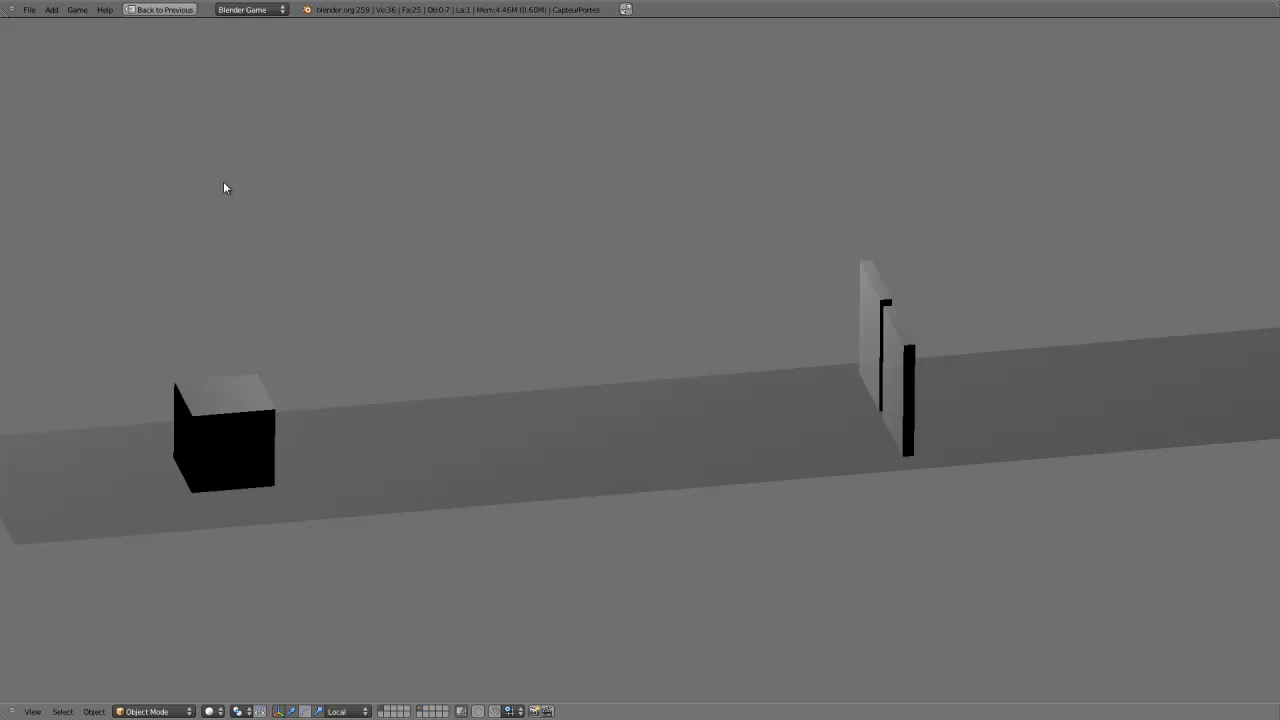
key(Right)
key(Left)
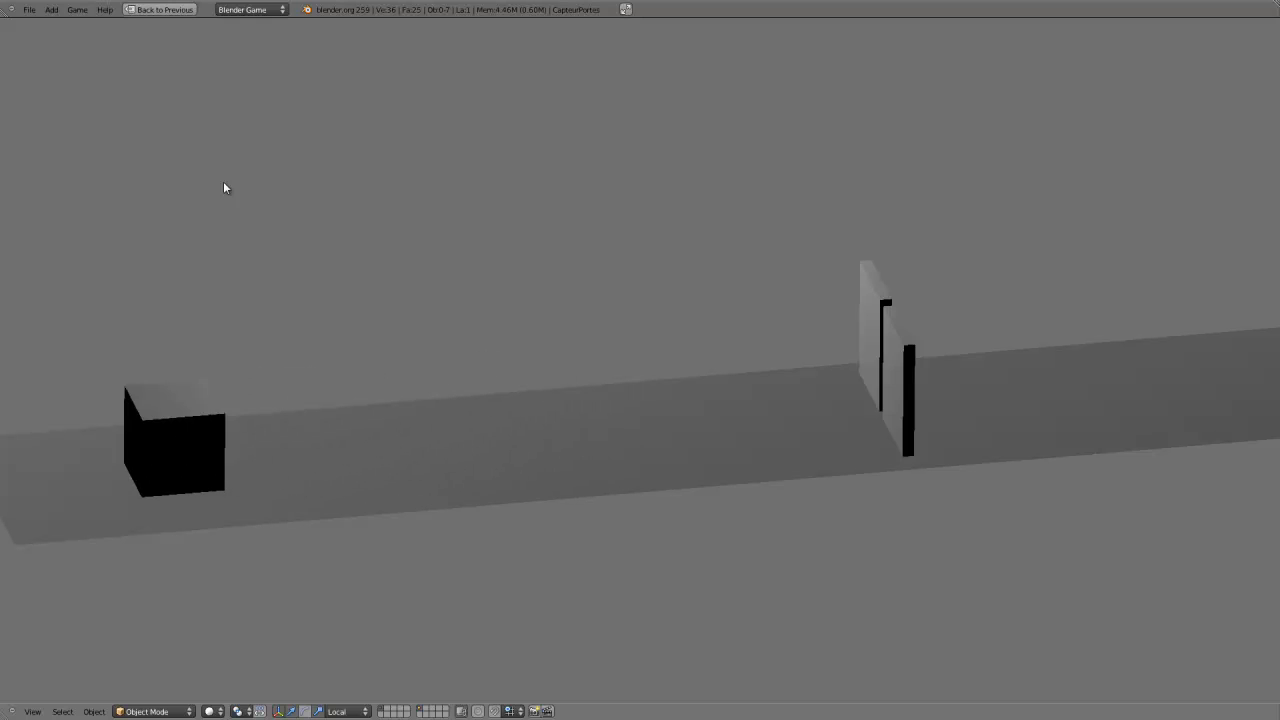
key(Right)
key(Right)
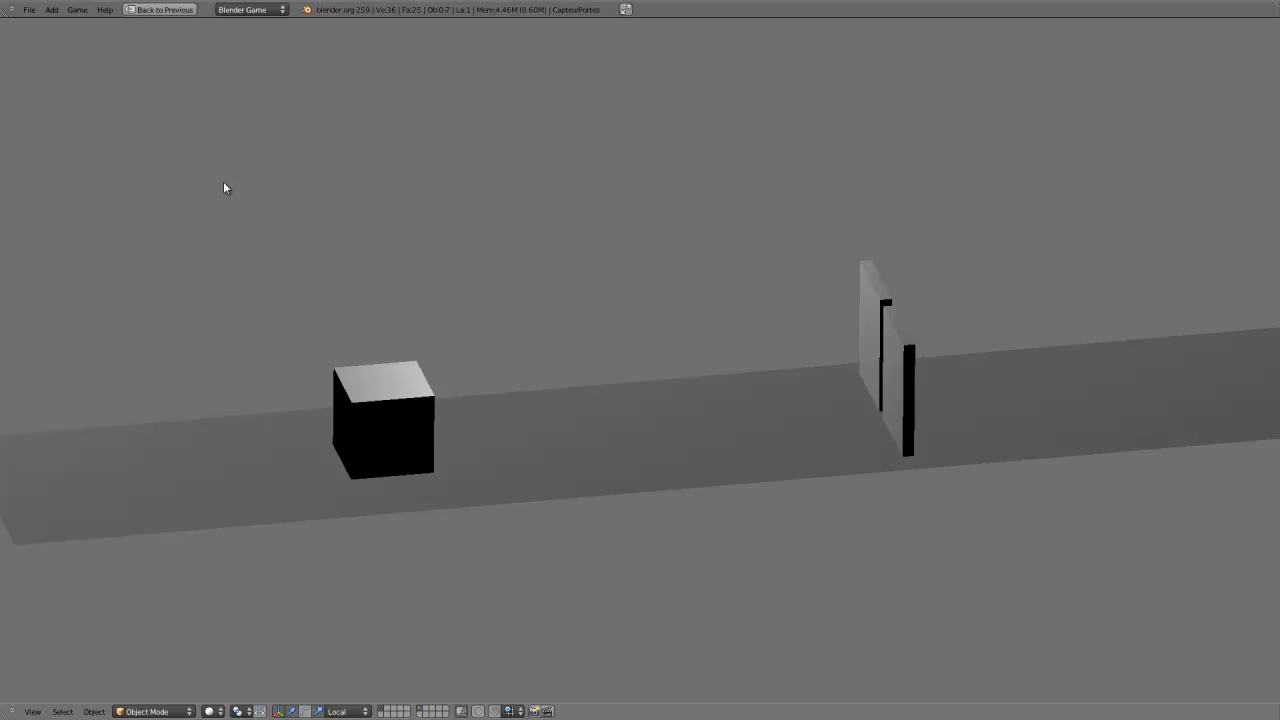
key(Up)
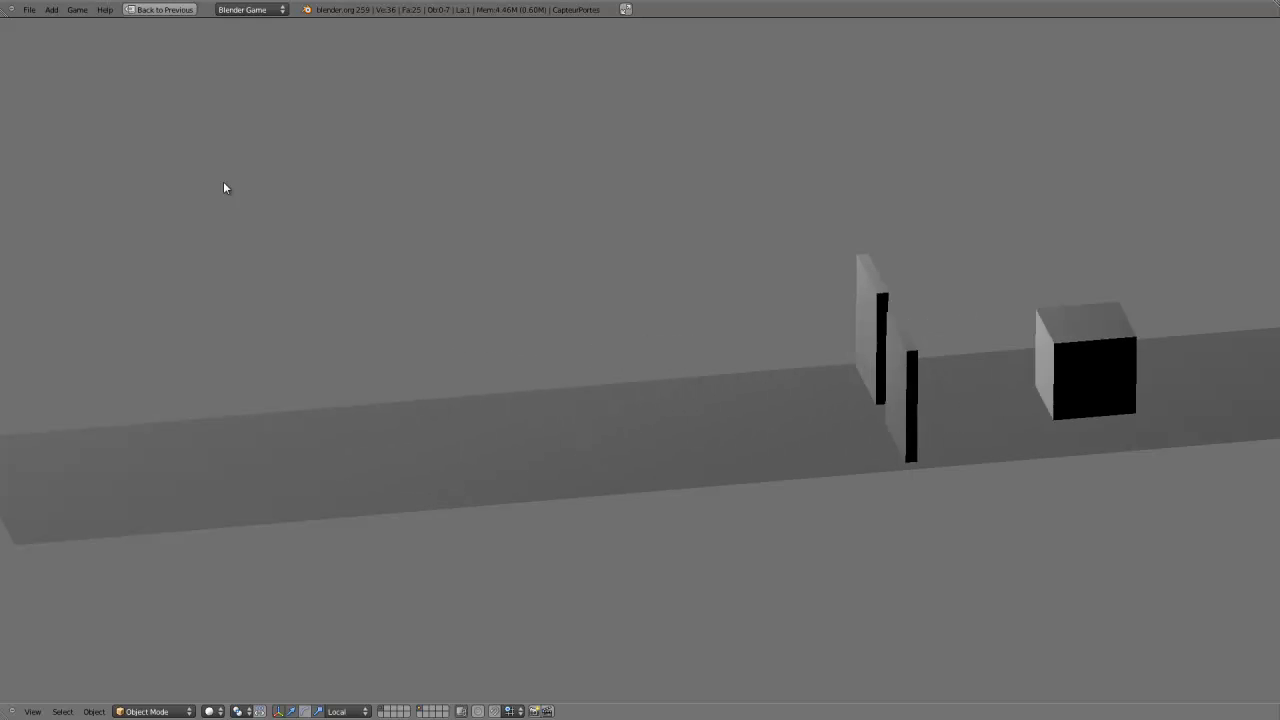
key(Down)
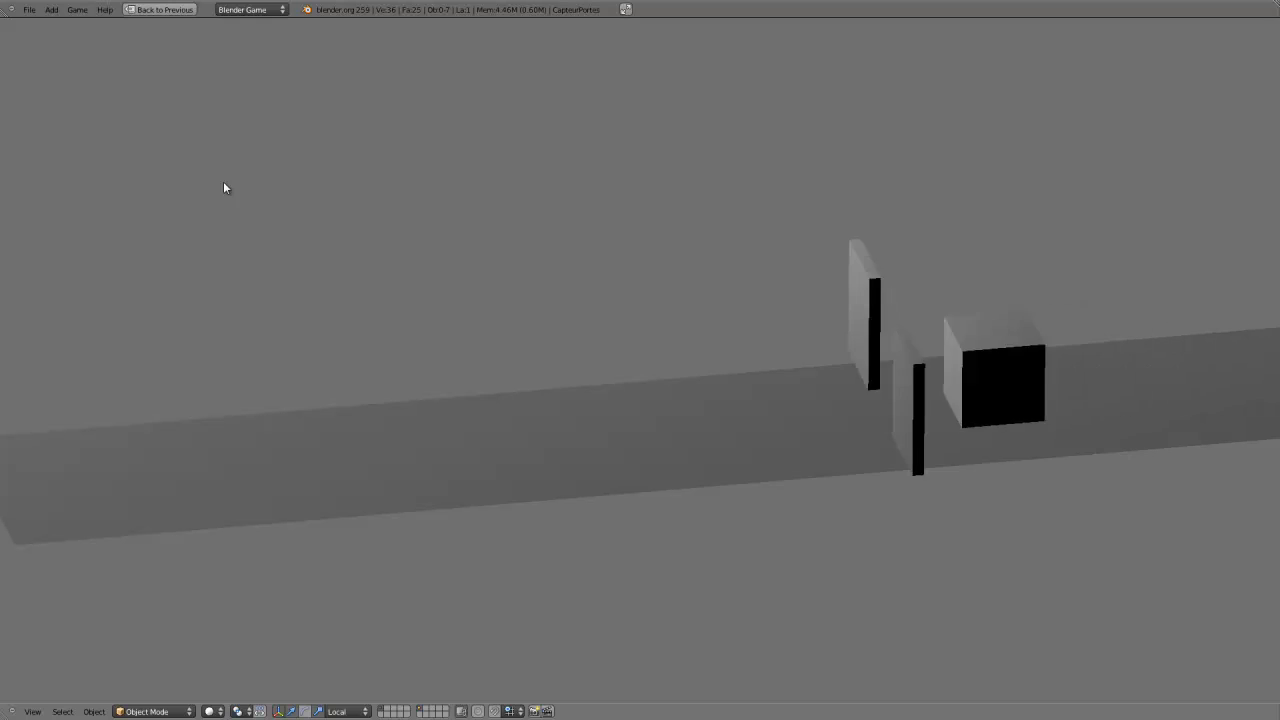
key(Down)
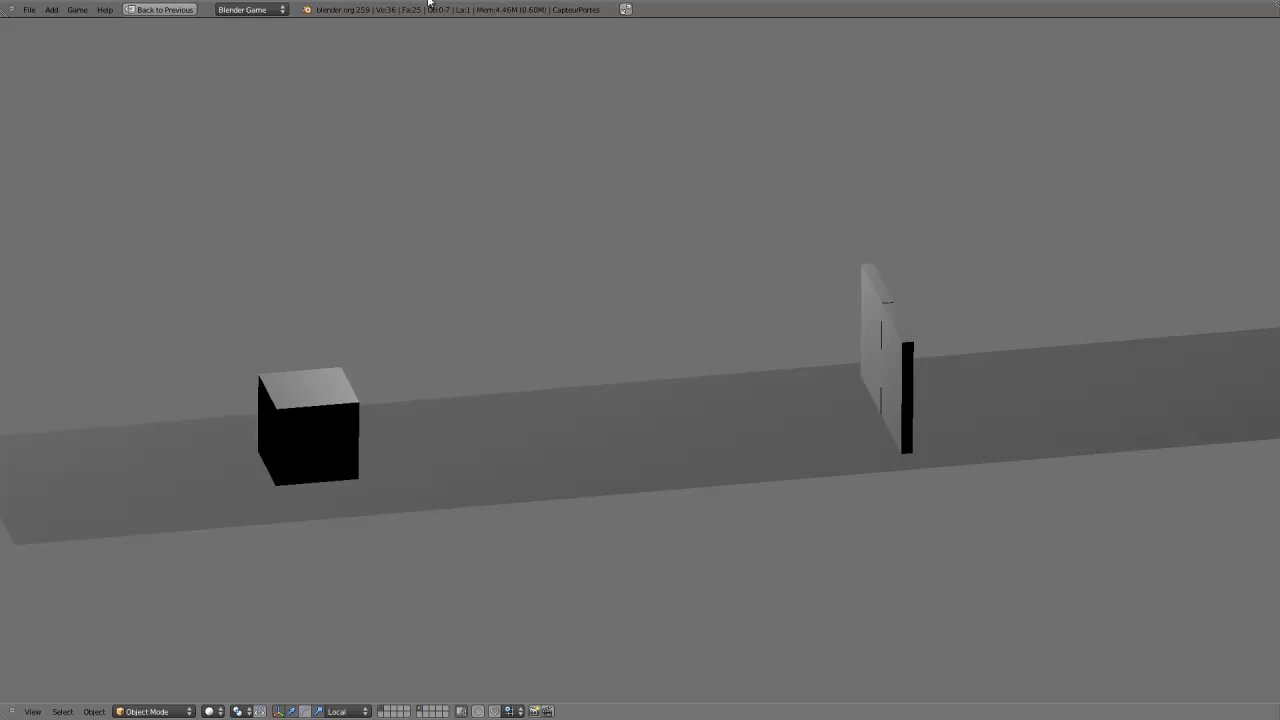
key(Escape)
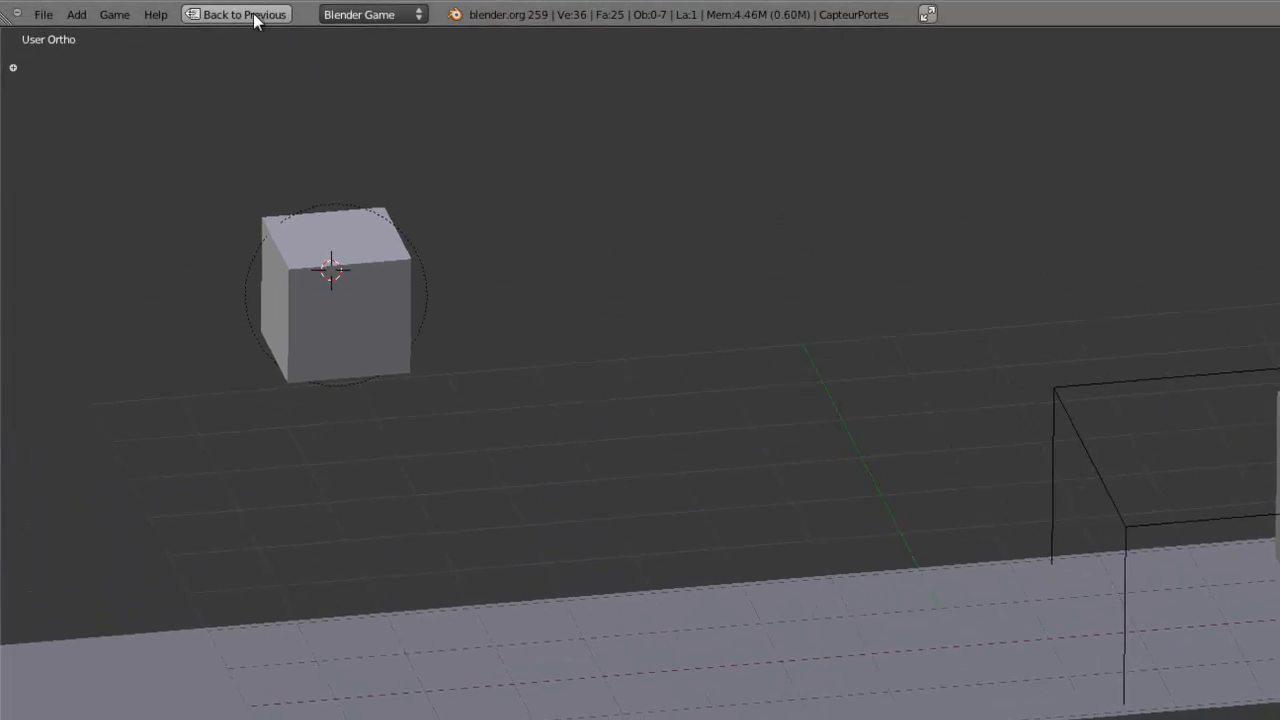
- Start a new default scene and raise the cube about 2.42 units along Z in the front view
click(243, 14)
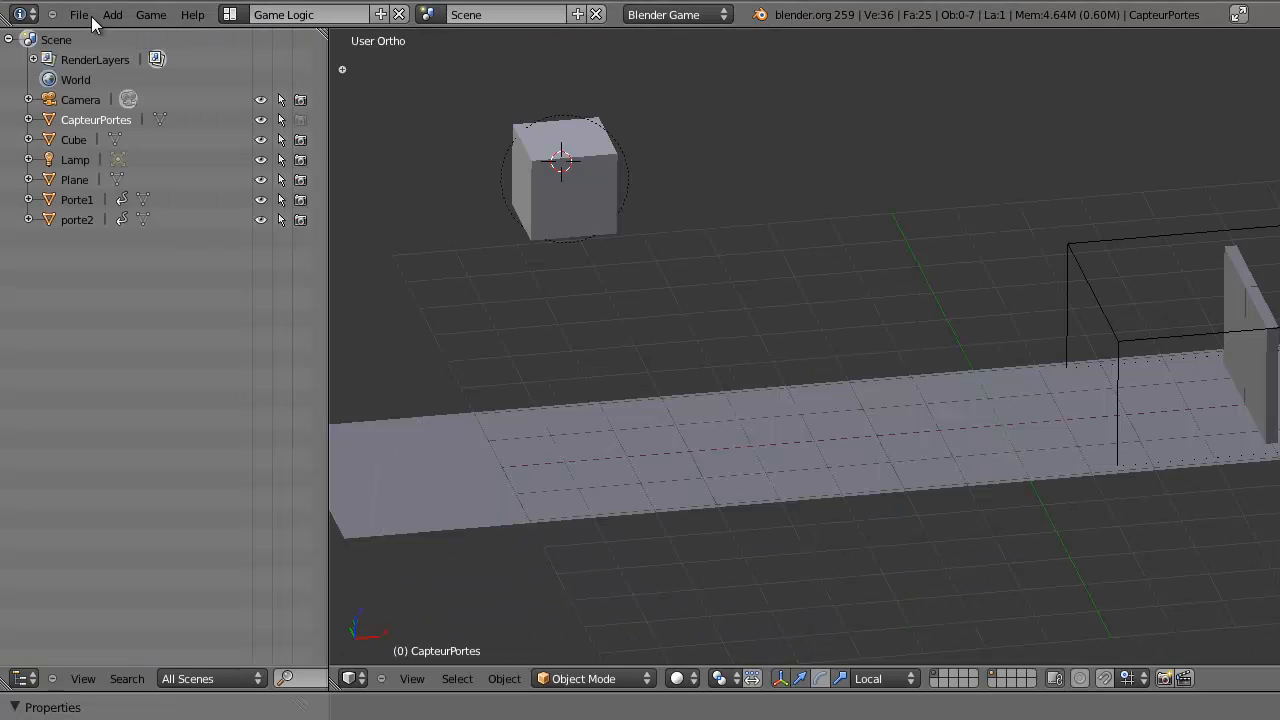
click(78, 14)
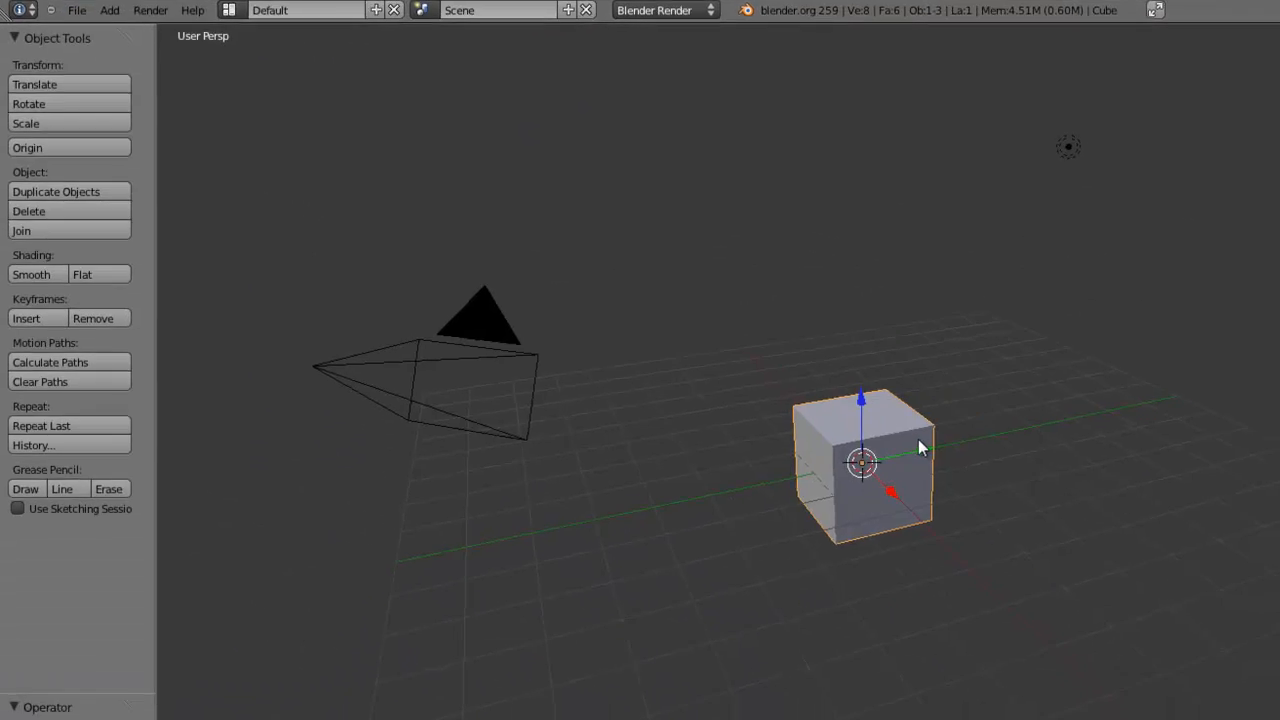
key(KP_1)
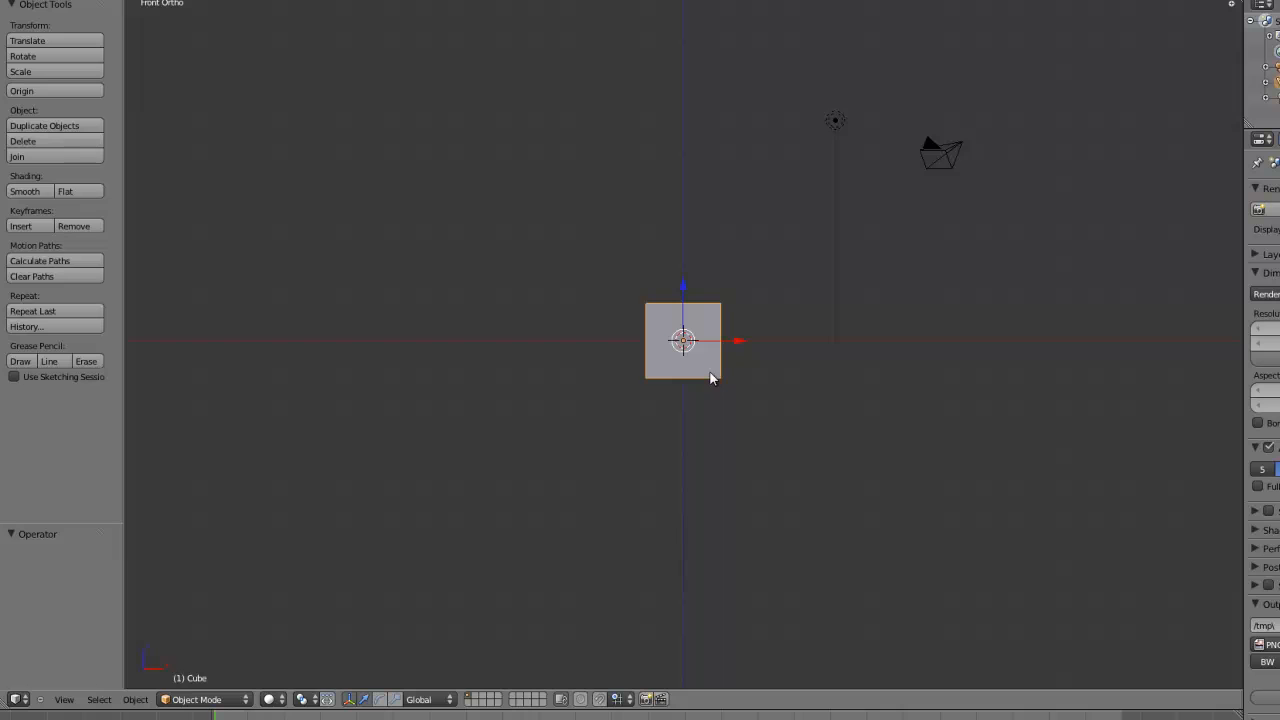
drag(684, 286, 686, 196)
- Add a plane at the origin, scale it up about 3 times, and stretch it about 4.7 times along X
key(shift+a)
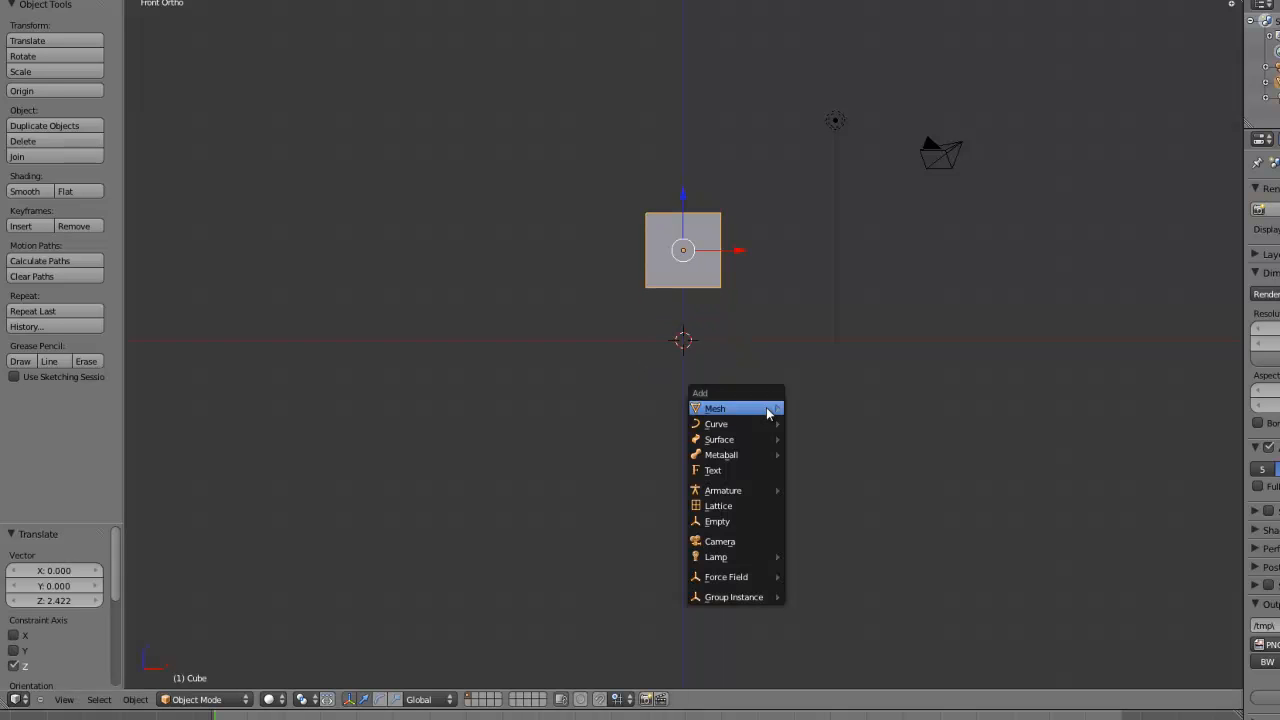
click(790, 409)
key(s)
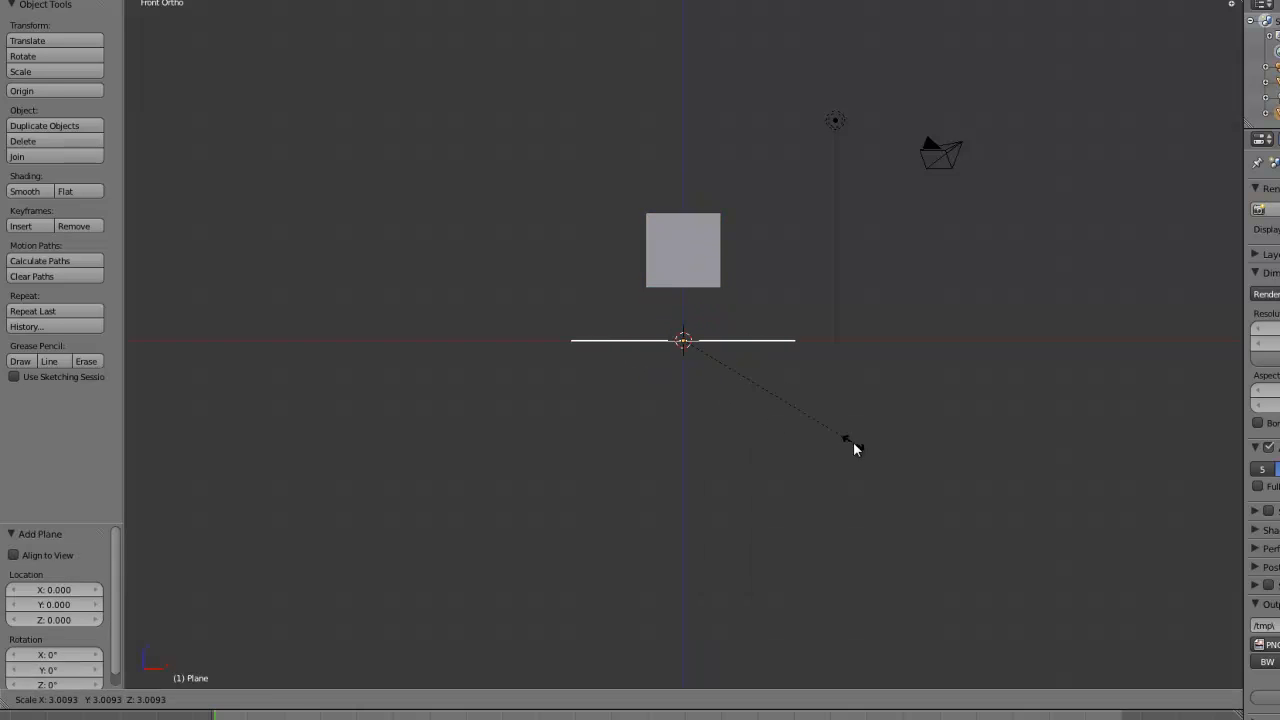
click(853, 441)
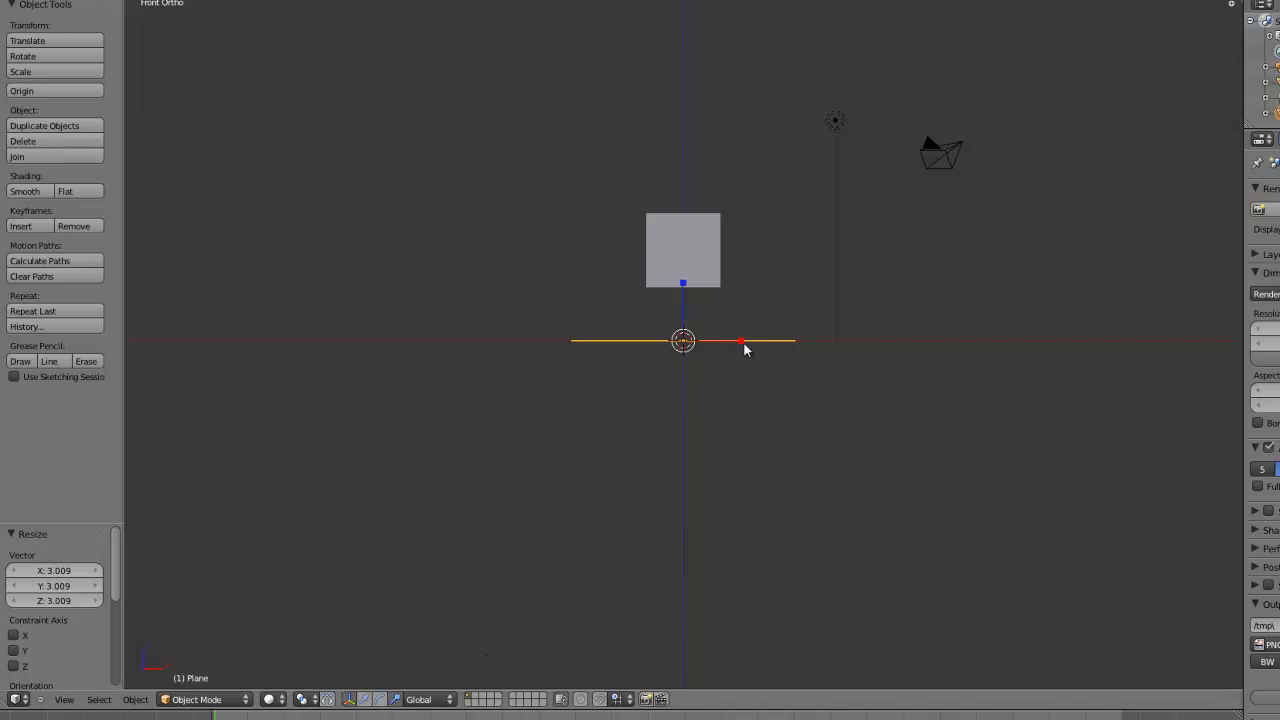
drag(744, 348, 960, 343)
- Move the cube about -7.81 units along X, towards one end of the plane
scroll(668, 468, down, 2)
middle_drag(703, 394, 634, 331)
right_click(665, 296)
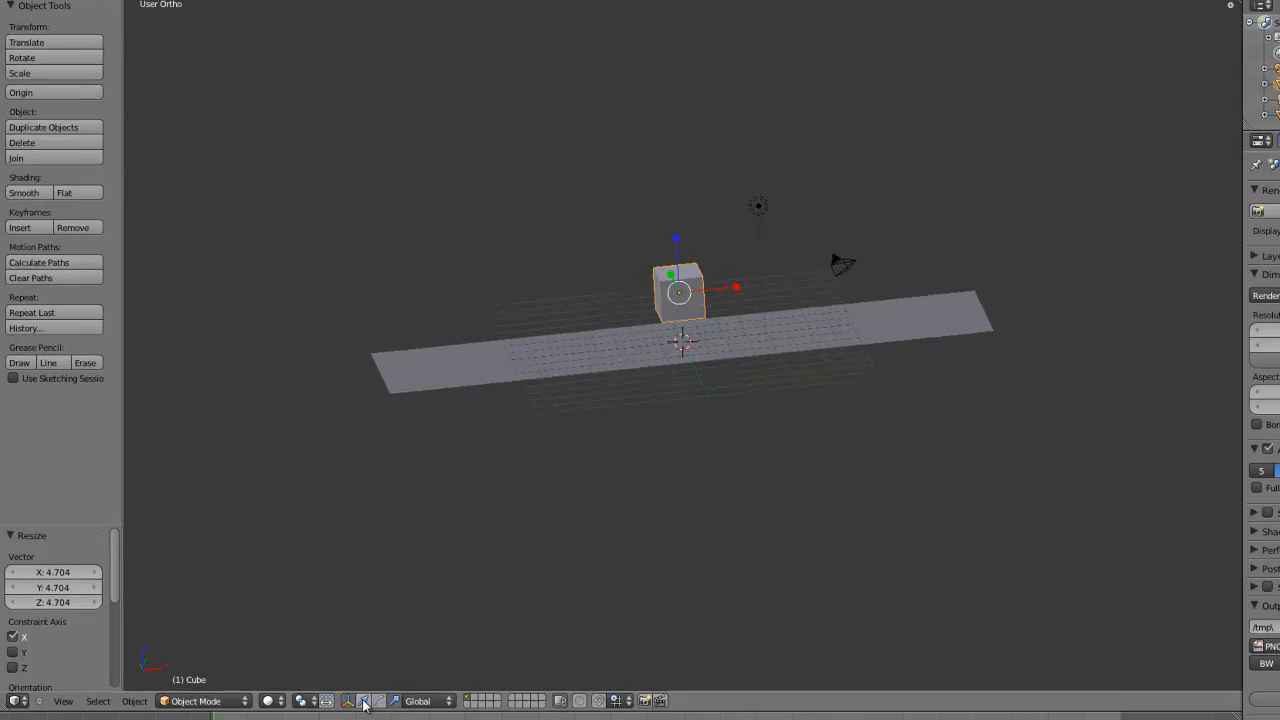
drag(738, 289, 560, 357)
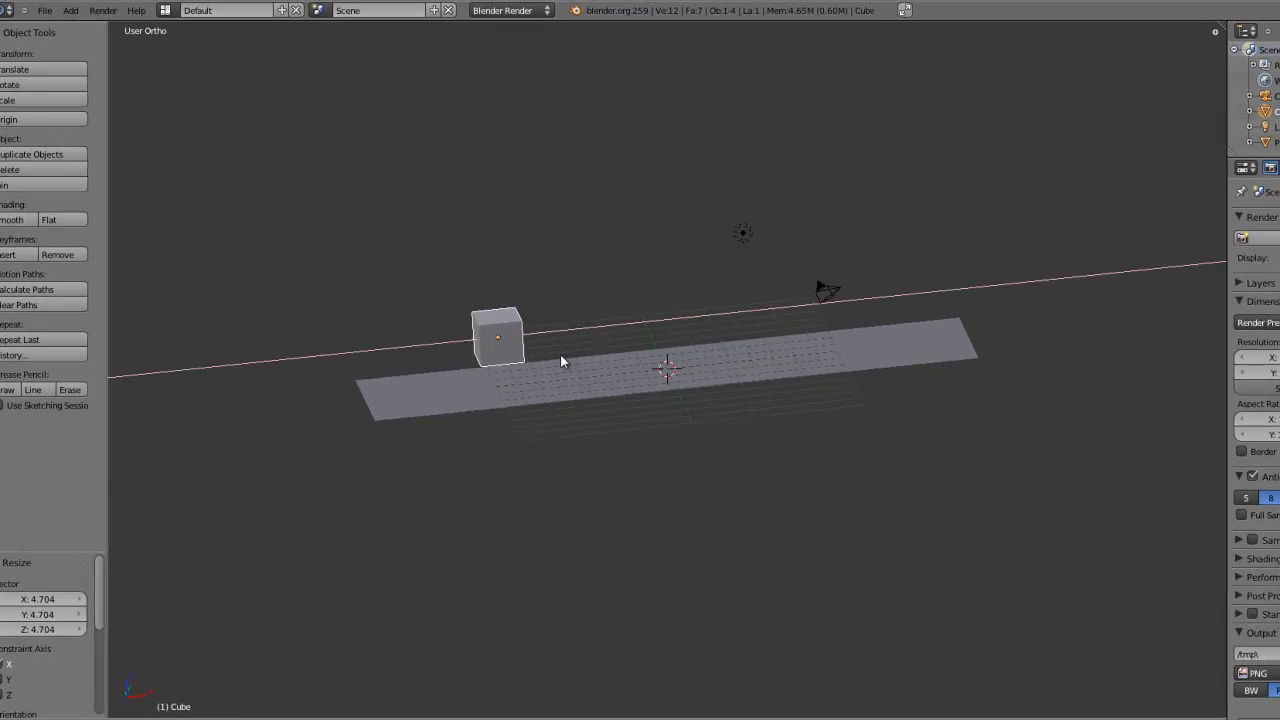
scroll(572, 370, up, 5)
scroll(556, 377, down, 3)
scroll(542, 383, up, 2)
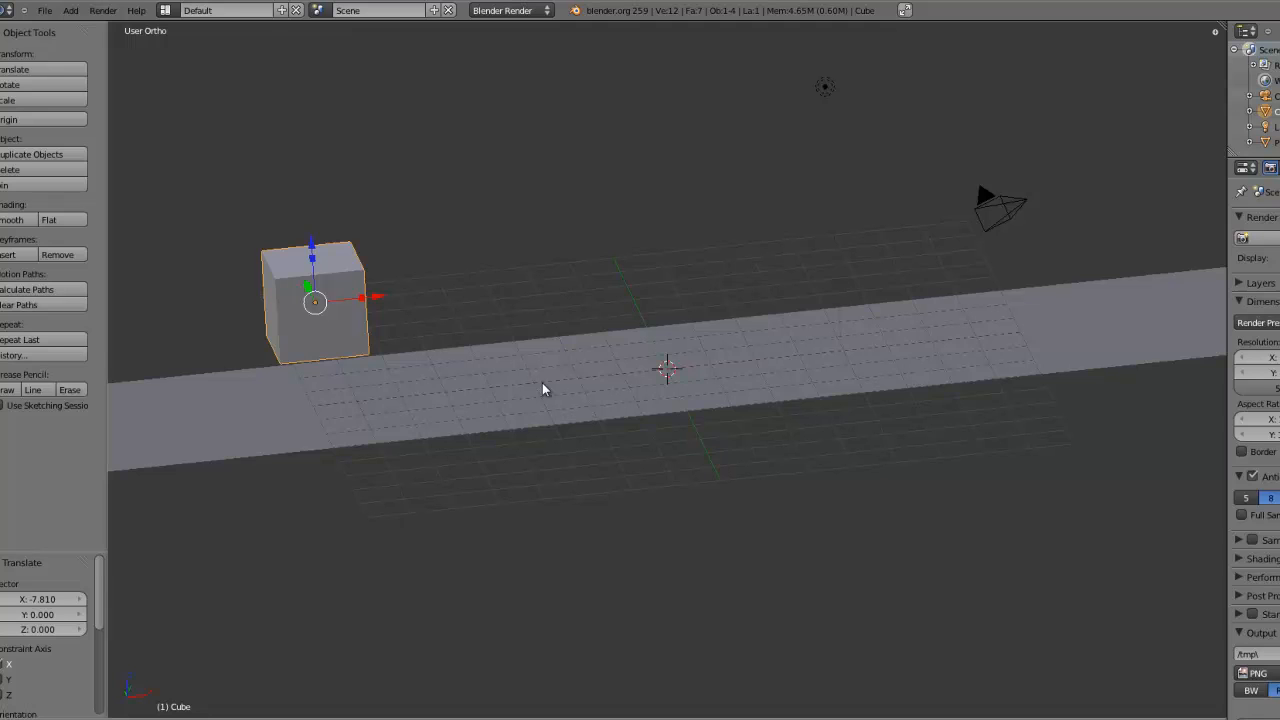
- Test-run and stop the game, and switch the engine from Blender Render to Blender Game
key(p)
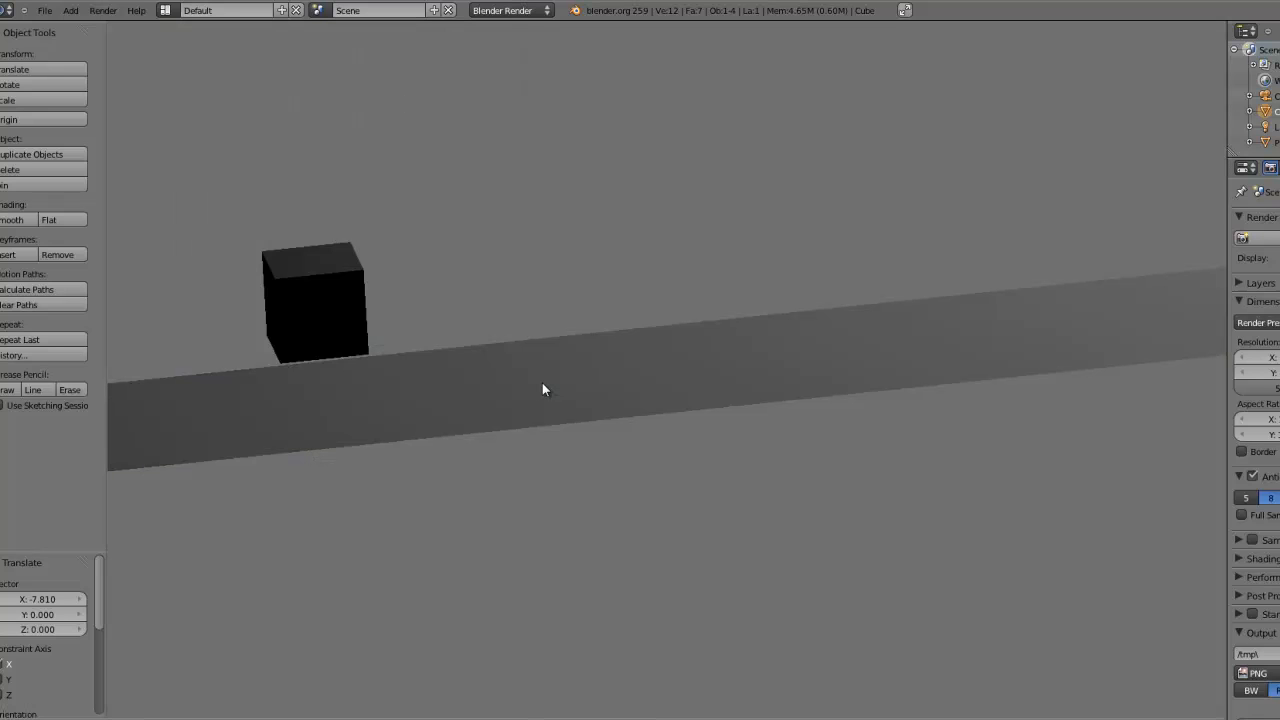
key(Escape)
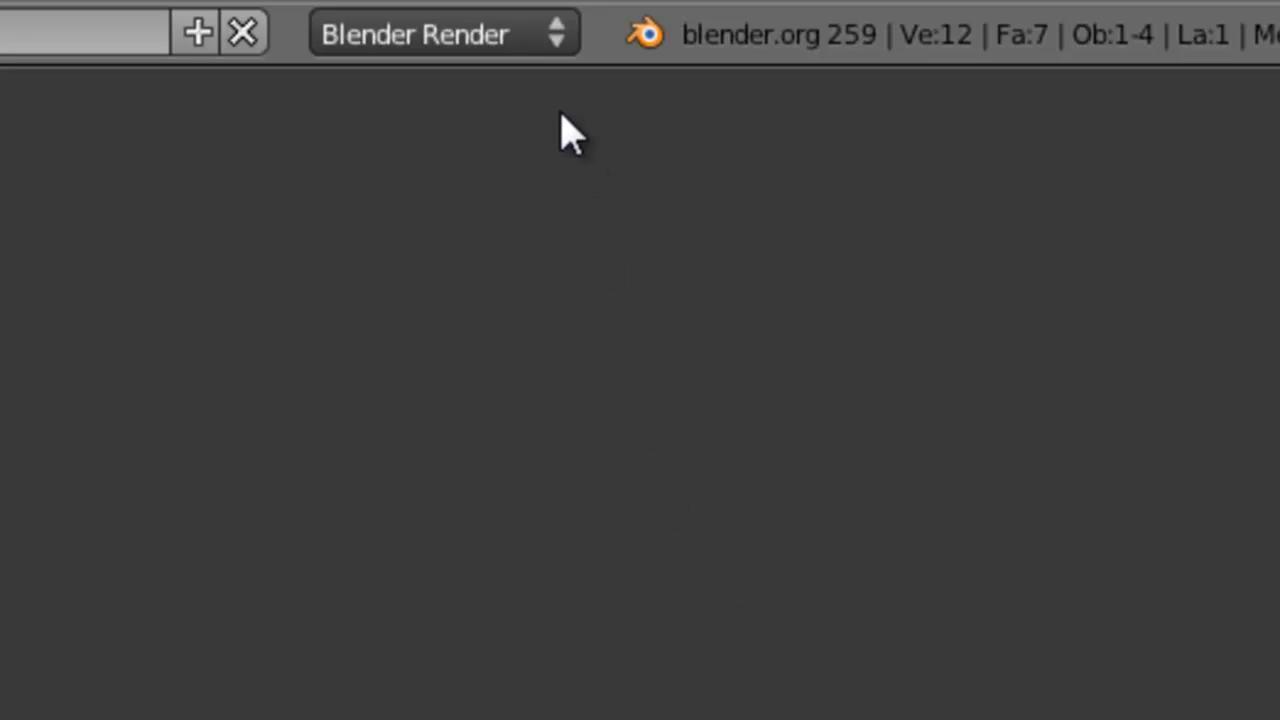
click(560, 40)
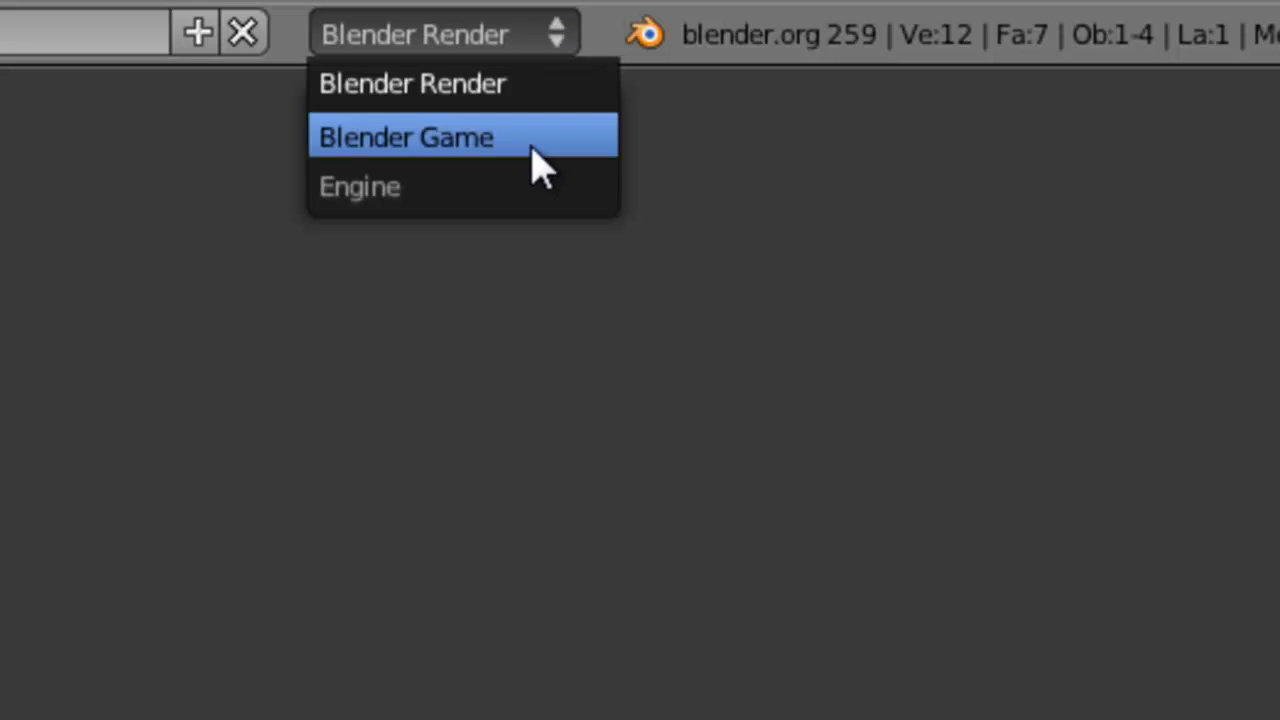
click(535, 138)
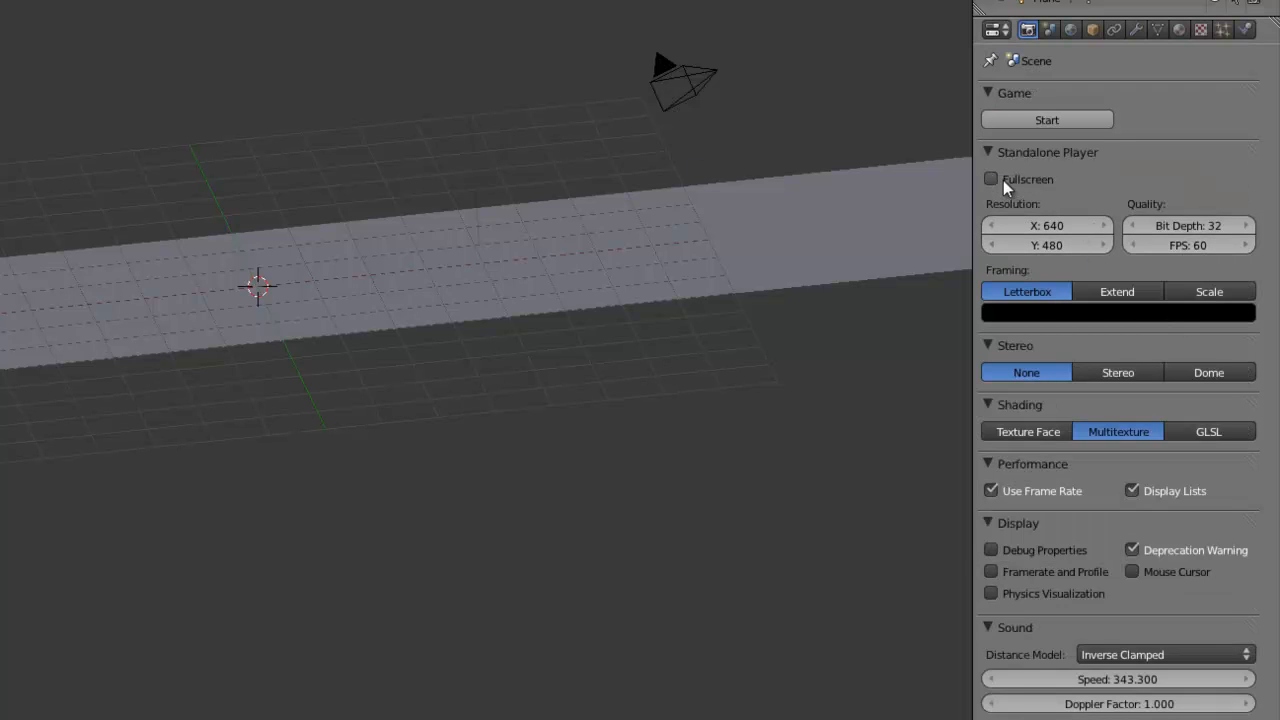
- Set the cube's physics type to Dynamic, leaving the plane Static, and test-run the game
click(1246, 31)
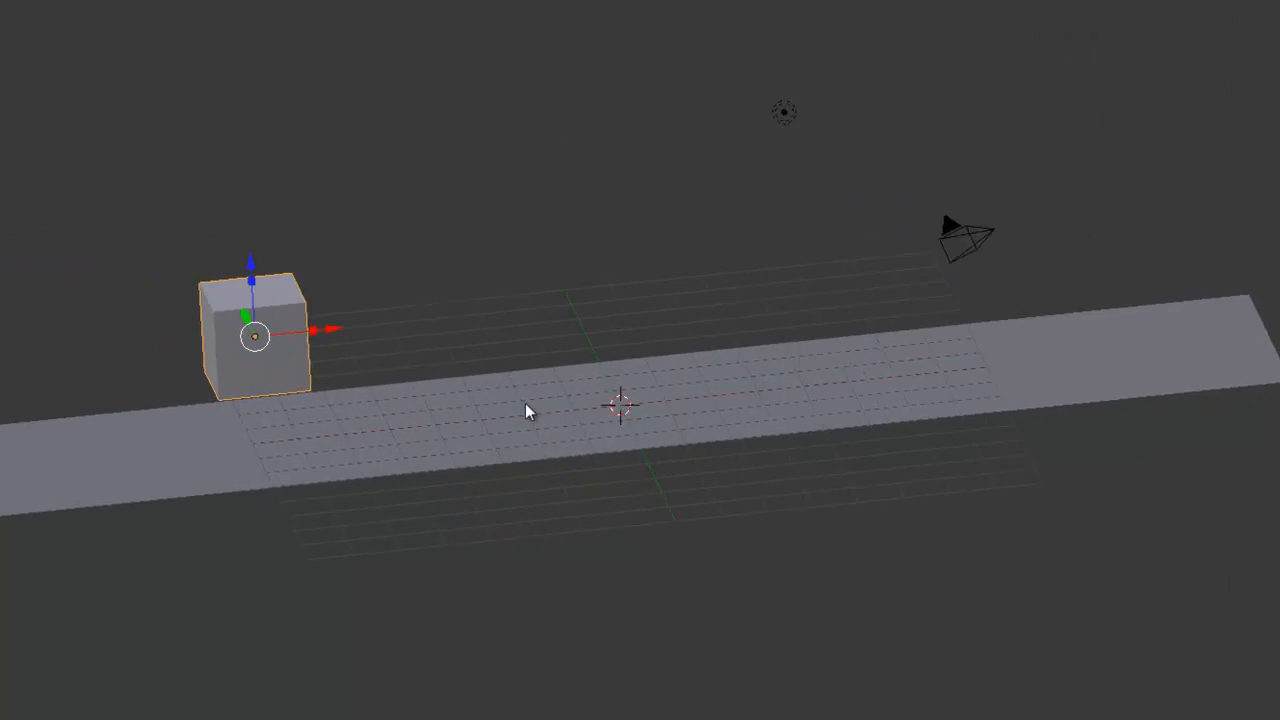
right_click(526, 412)
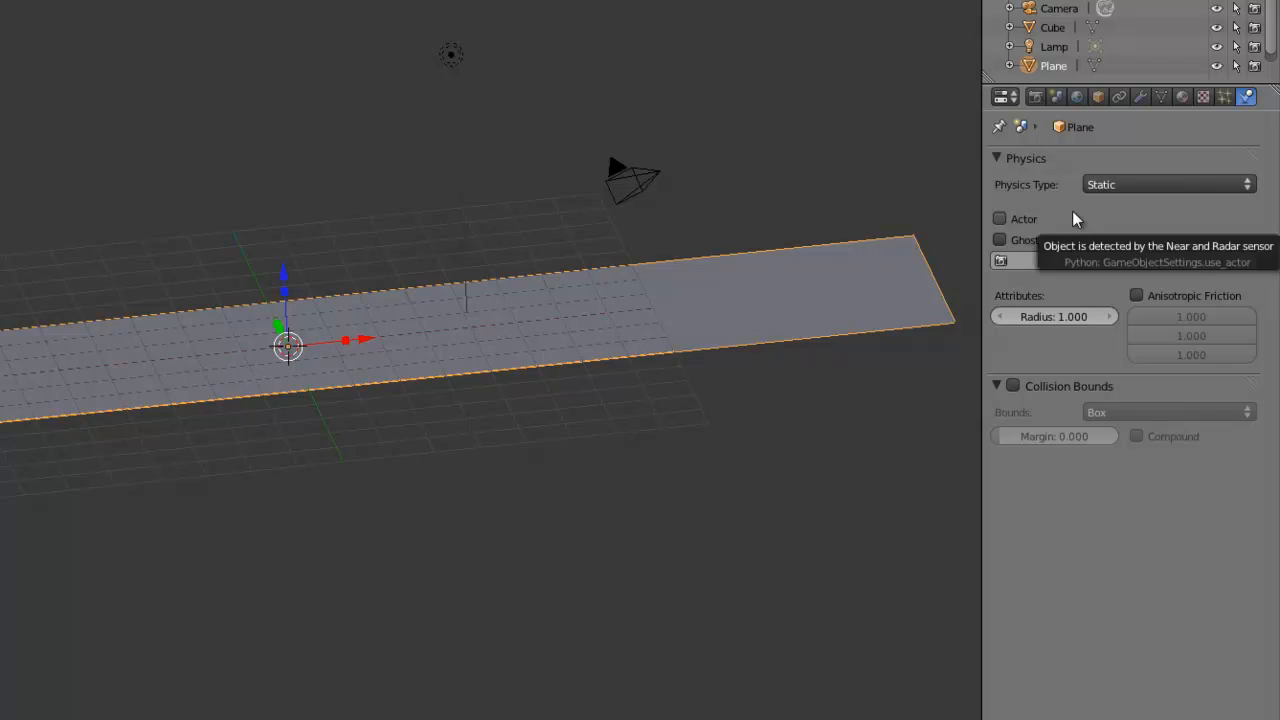
right_click(0, 272)
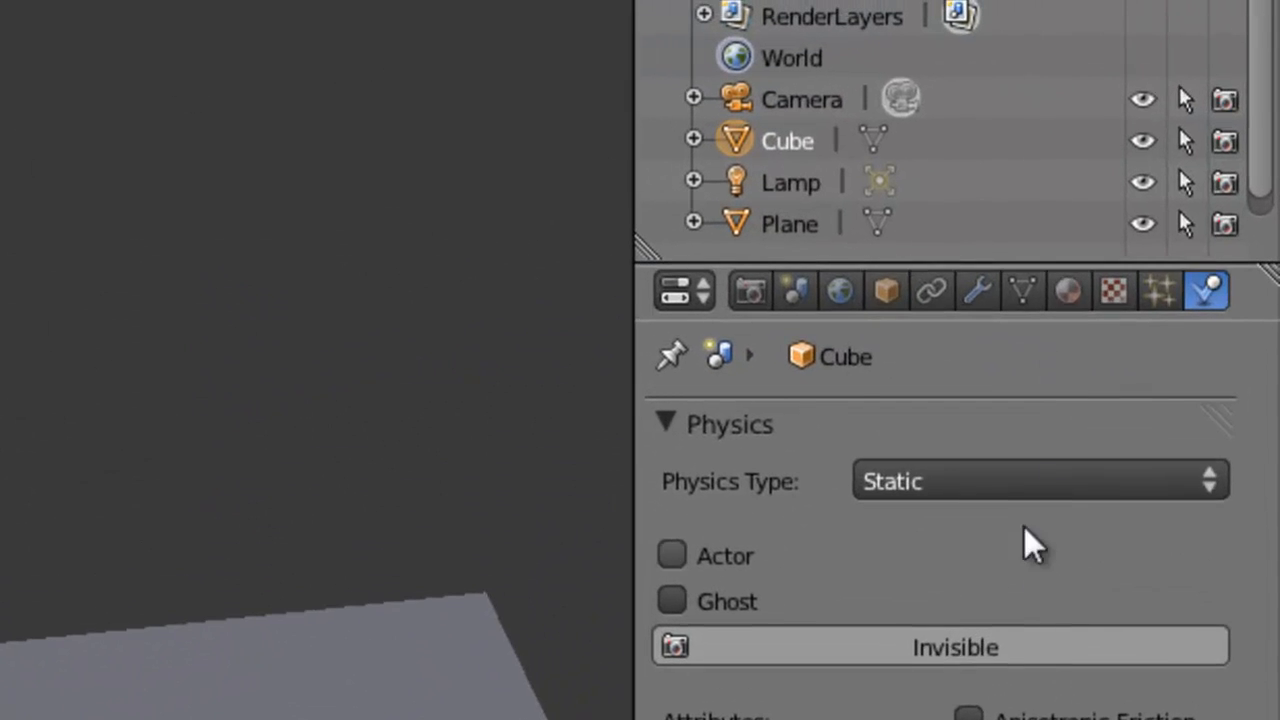
click(1151, 184)
click(960, 349)
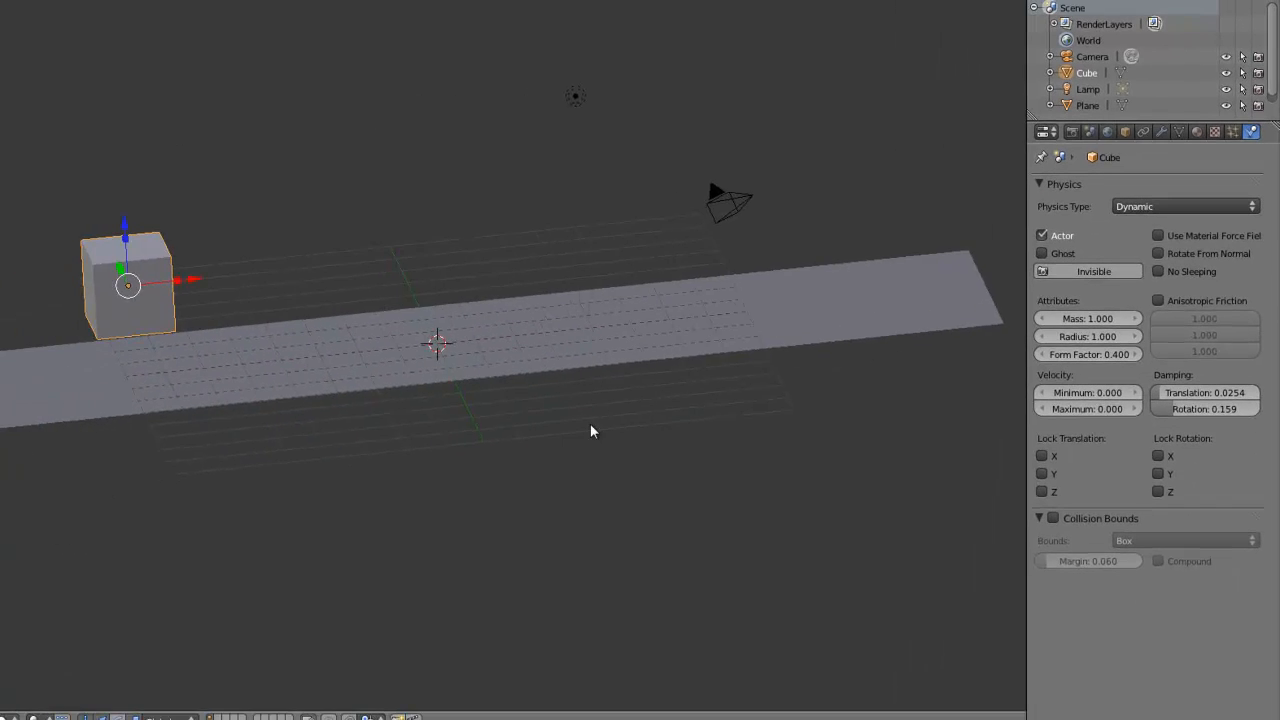
key(p)
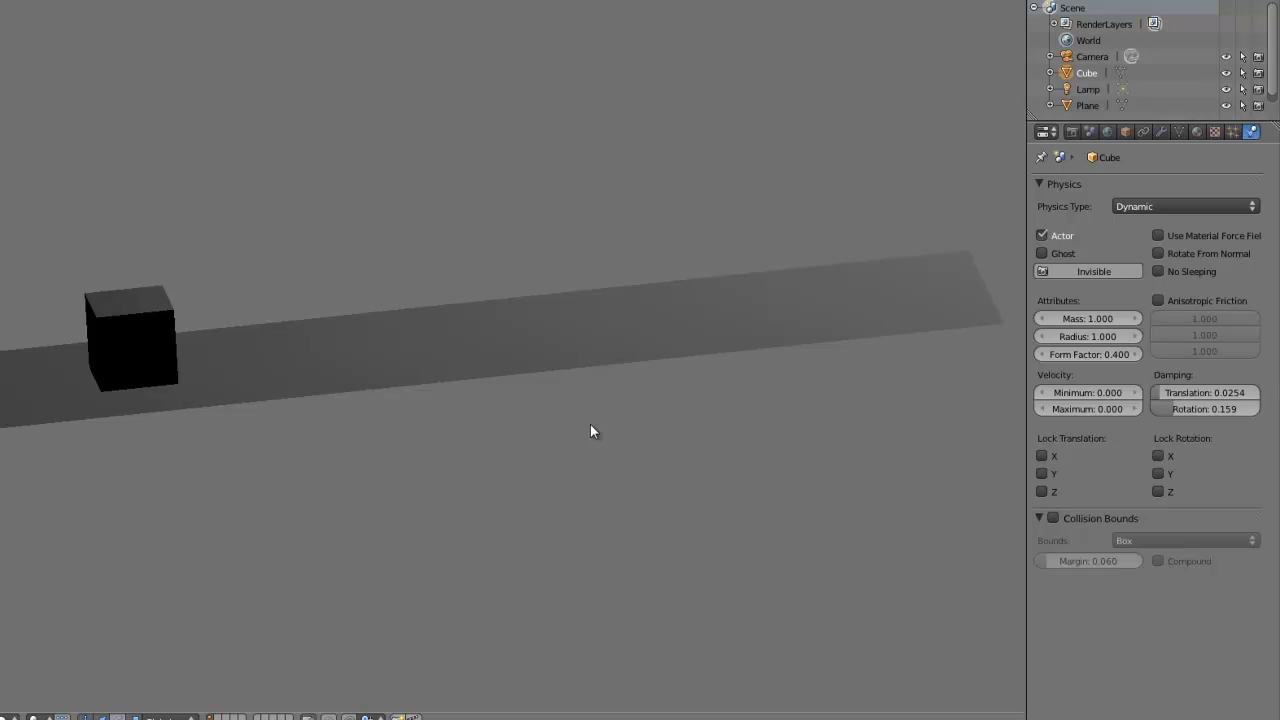
key(Escape)
- Switch the screen layout from Default to Game Logic
middle_drag(436, 391, 365, 380)
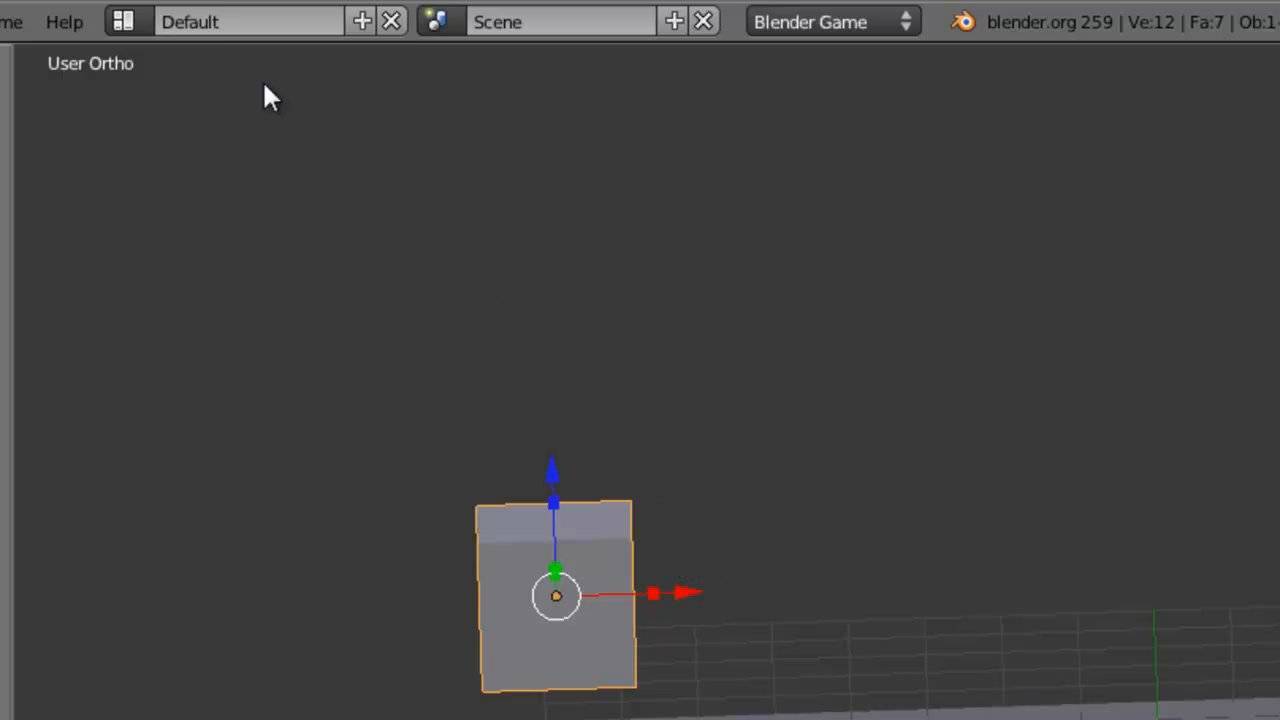
click(130, 20)
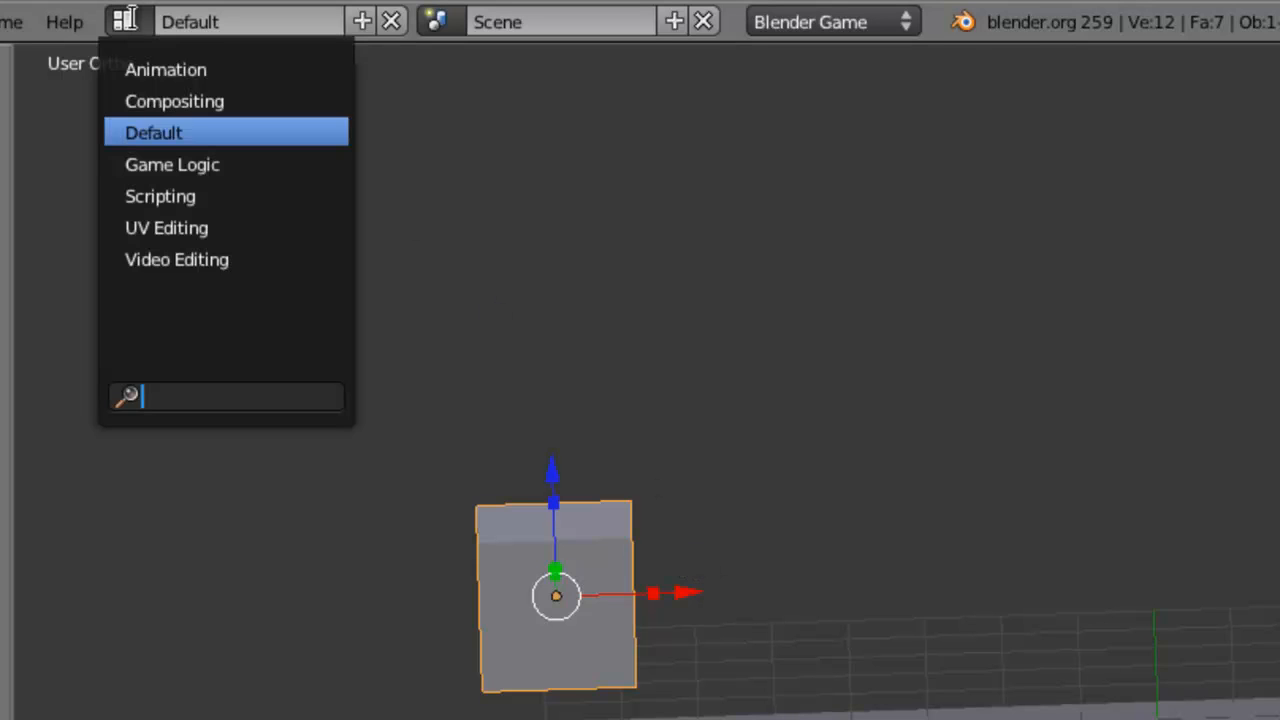
click(267, 166)
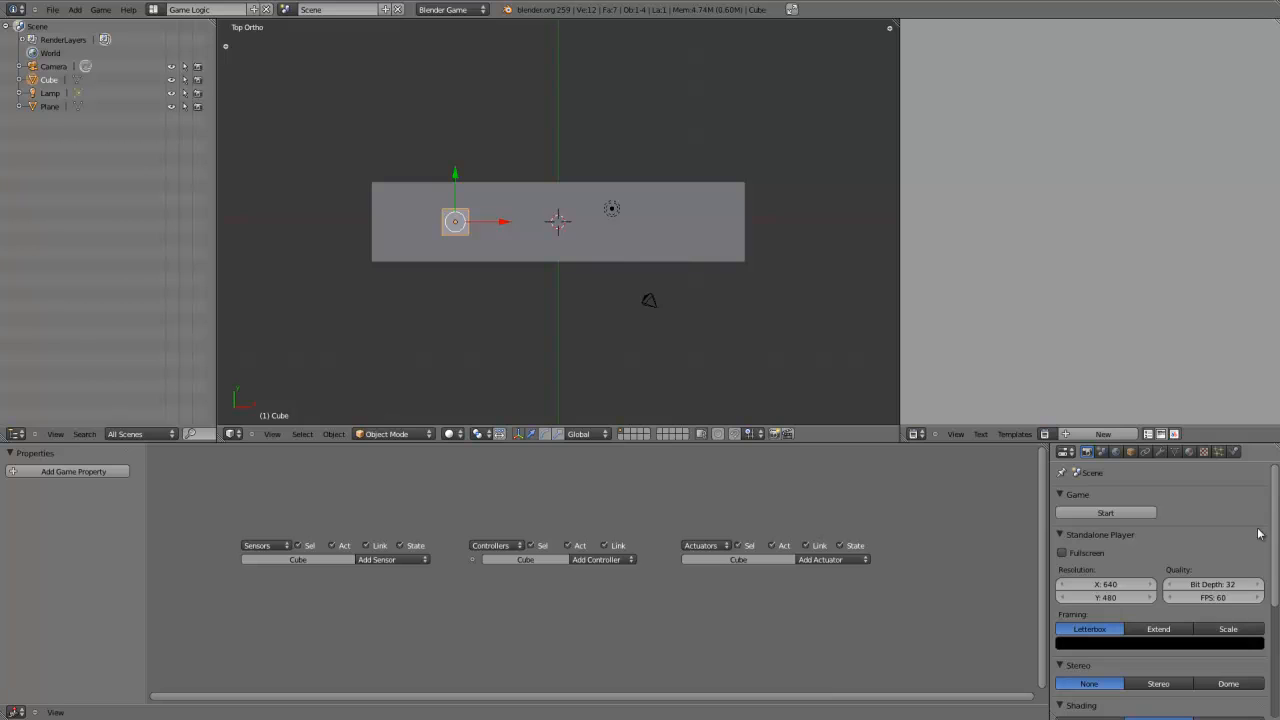
scroll(1259, 533, down, 2)
scroll(1259, 533, up, 2)
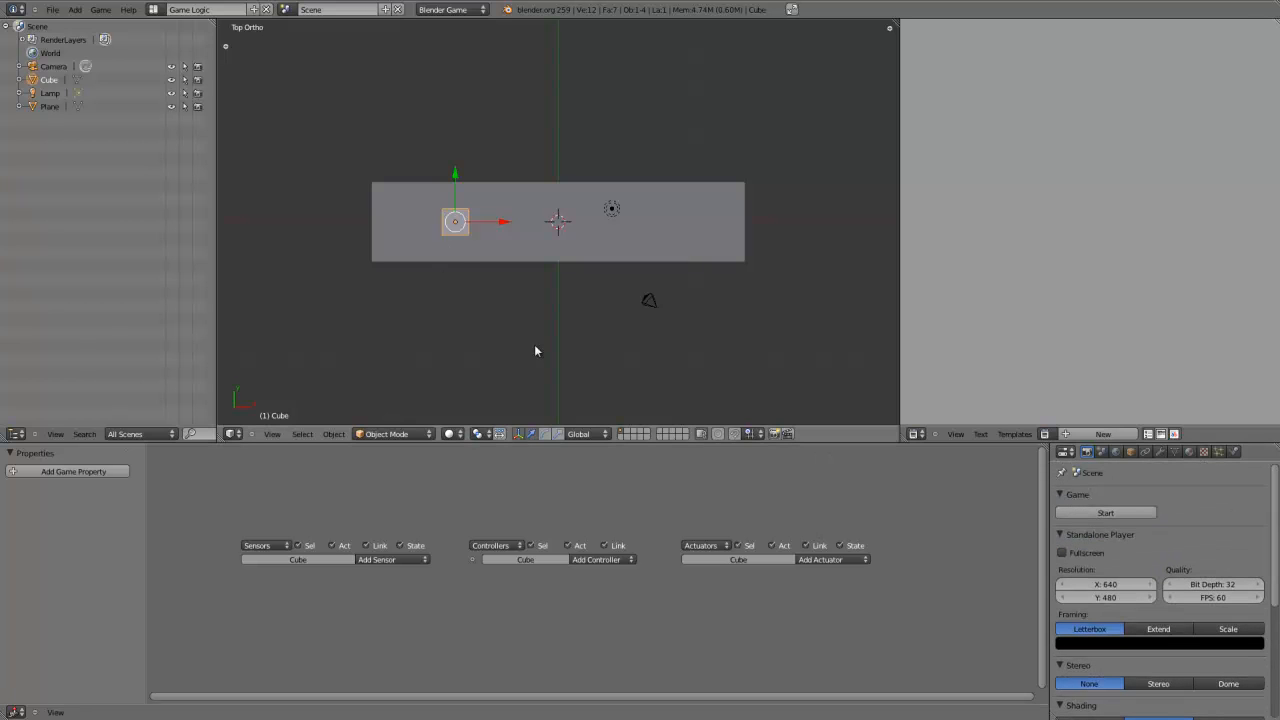
middle_drag(535, 347, 594, 252)
scroll(541, 196, up, 4)
scroll(593, 245, down, 5)
scroll(613, 240, up, 2)
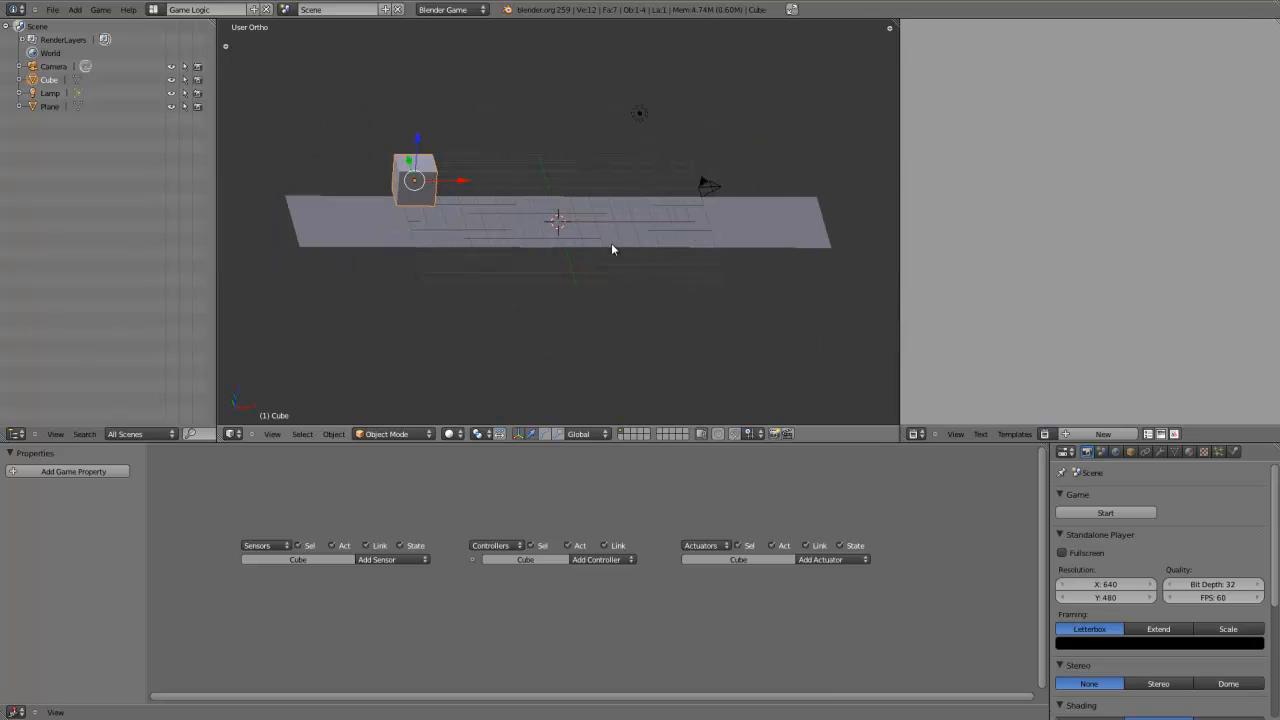
- Maximize the Logic Editor and frame the cube's sensors, controllers and actuators
middle_drag(578, 490, 570, 459)
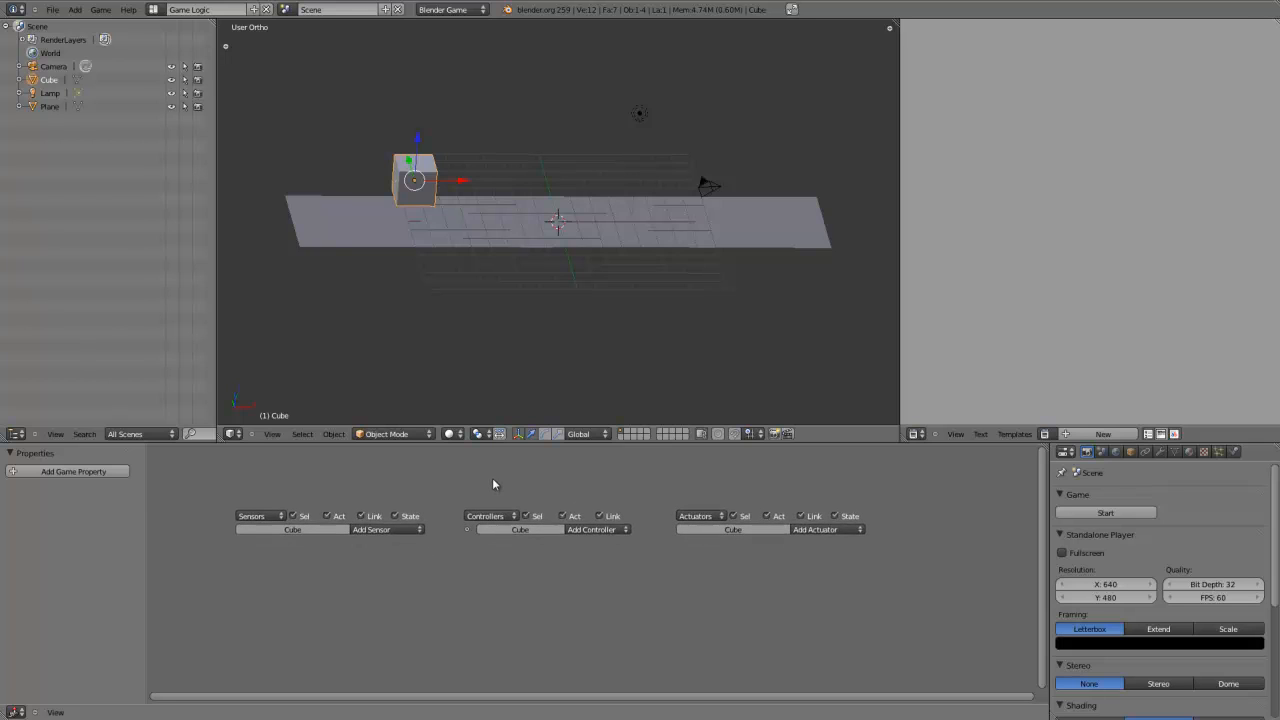
key(ctrl+Up)
middle_drag(538, 418, 549, 335)
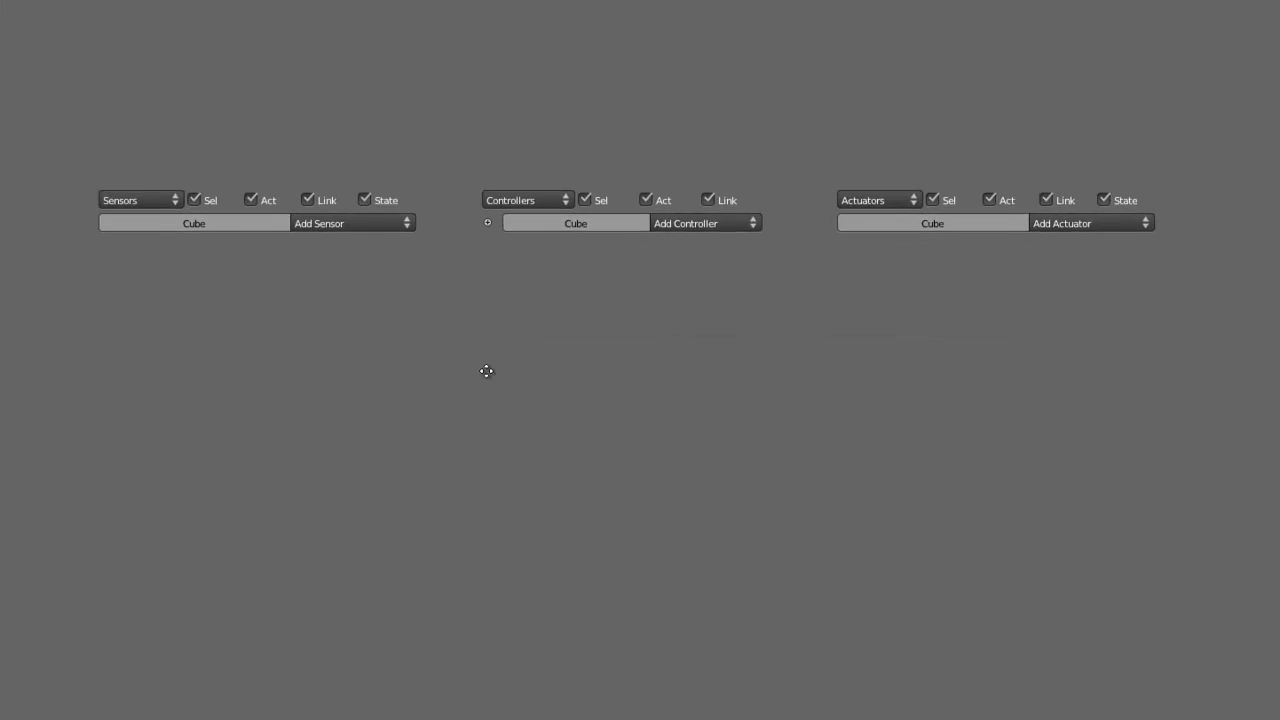
middle_drag(486, 371, 492, 372)
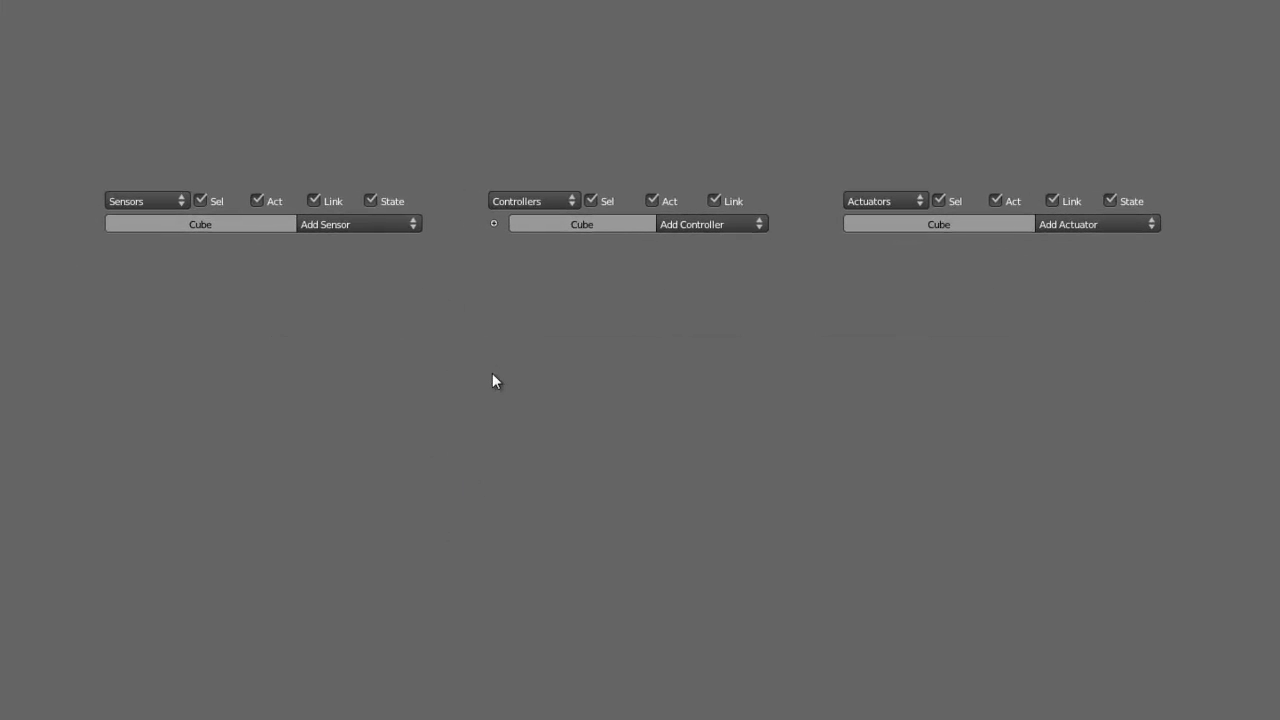
scroll(492, 374, up, 1)
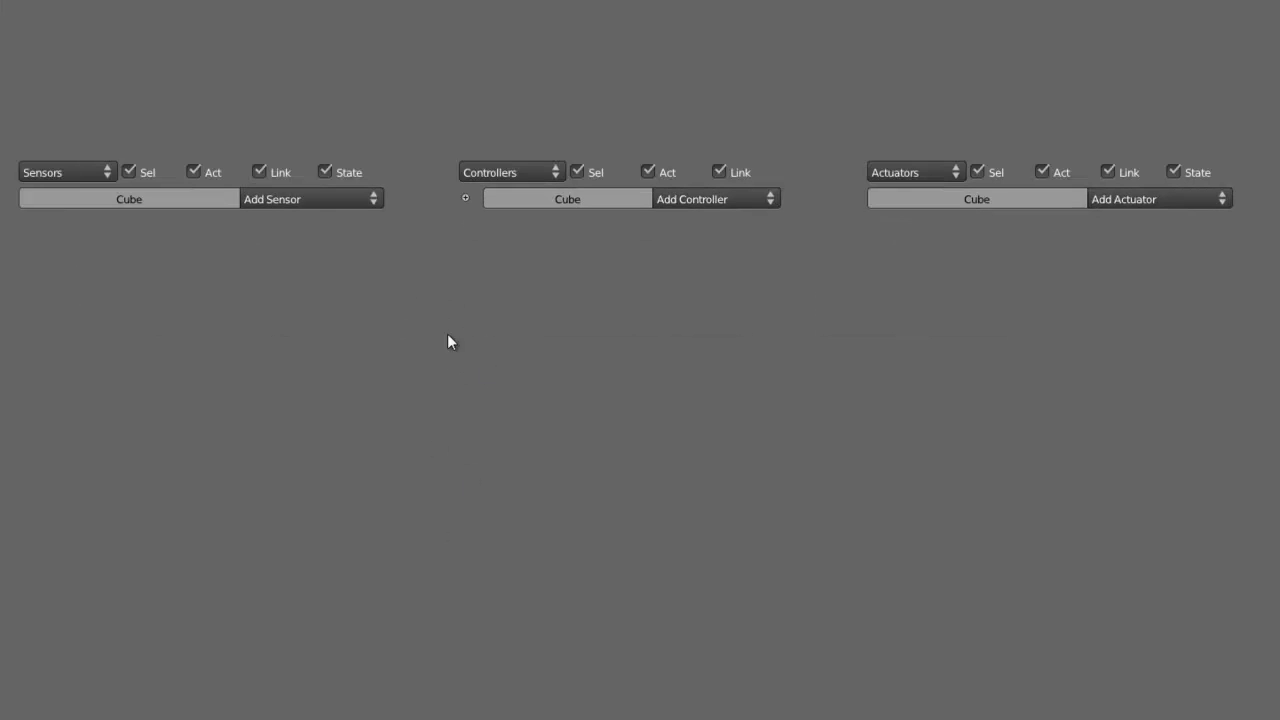
middle_drag(434, 294, 445, 304)
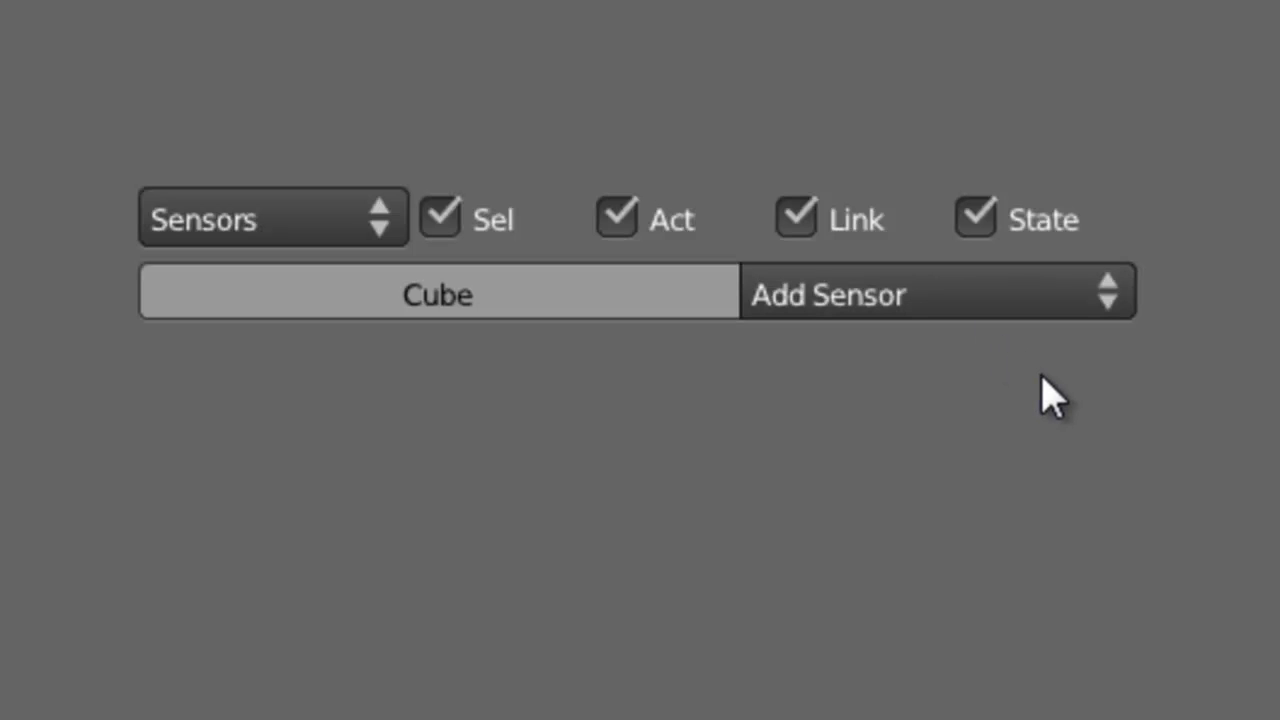
- Add a Keyboard sensor to the cube, assign it the D key and name it D
click(1014, 295)
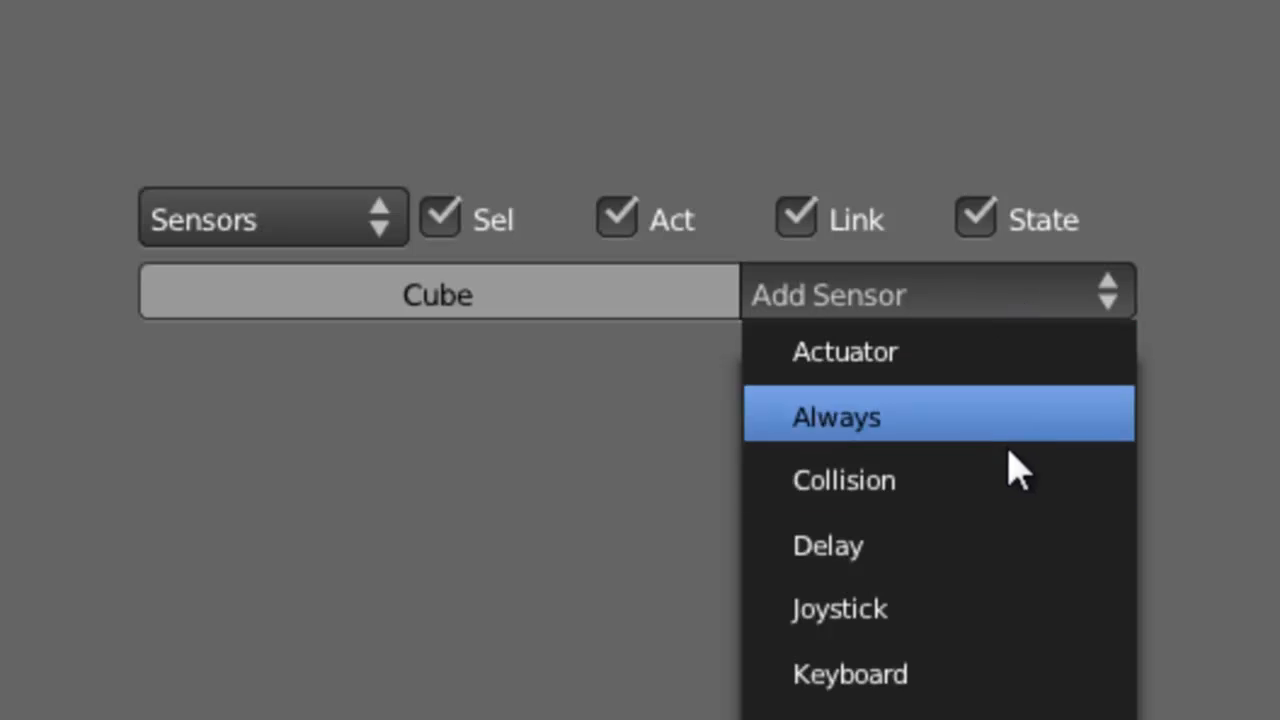
click(986, 673)
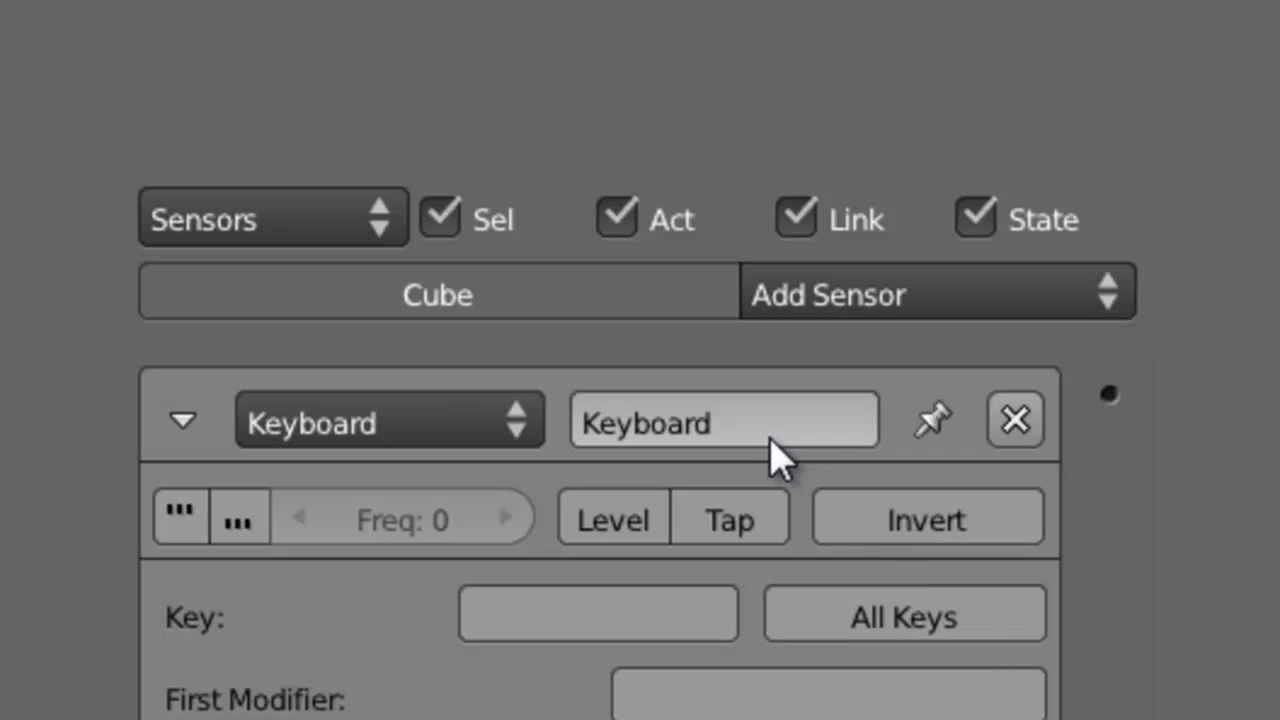
click(682, 602)
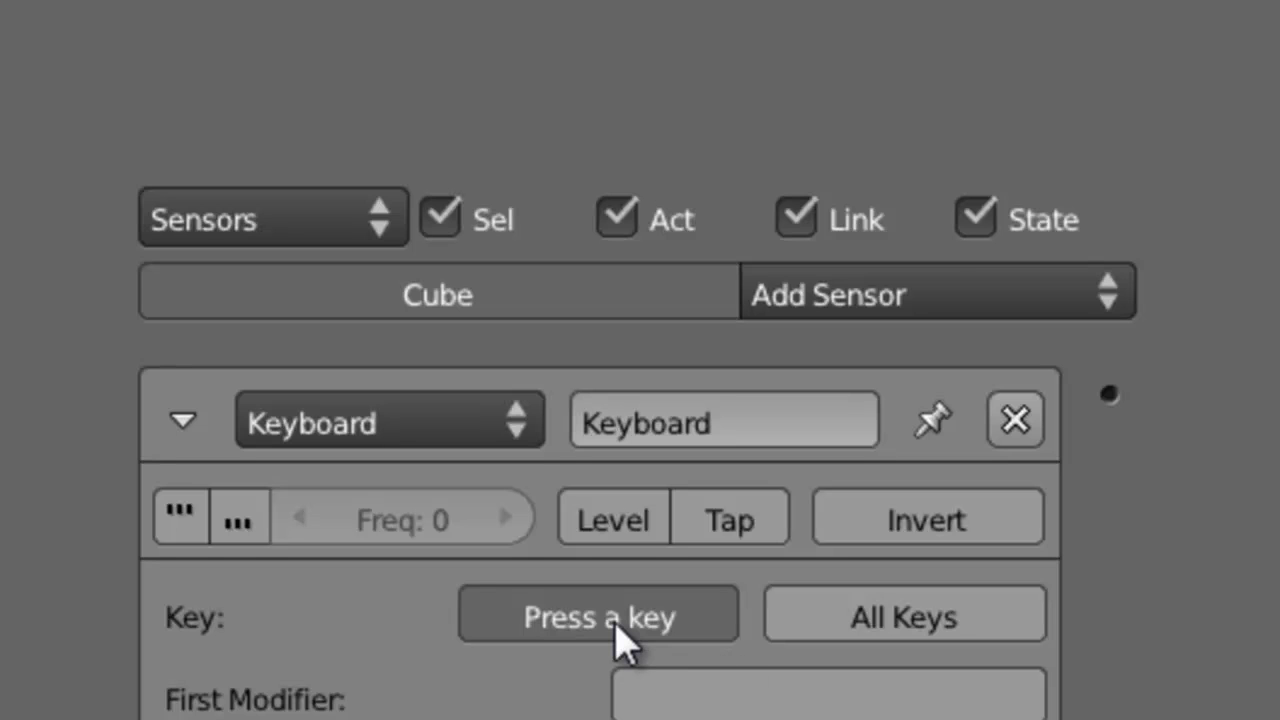
key(d)
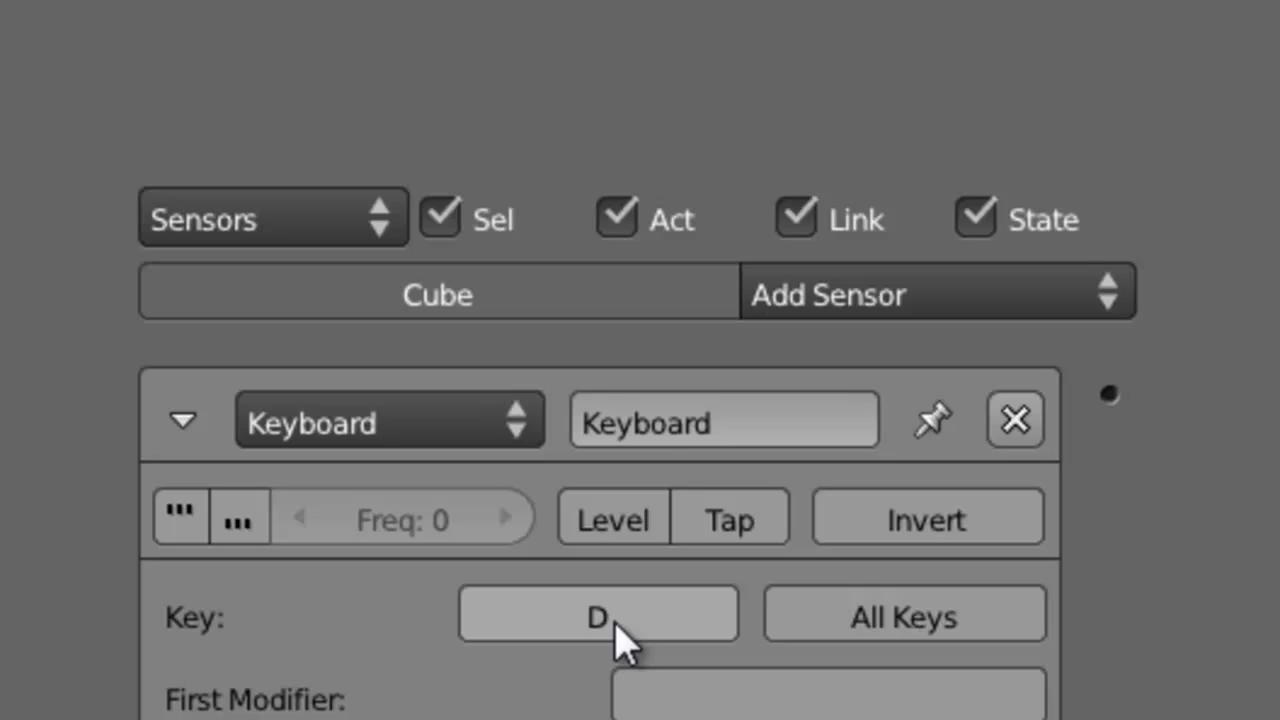
click(704, 423)
text(D)
key(Return)
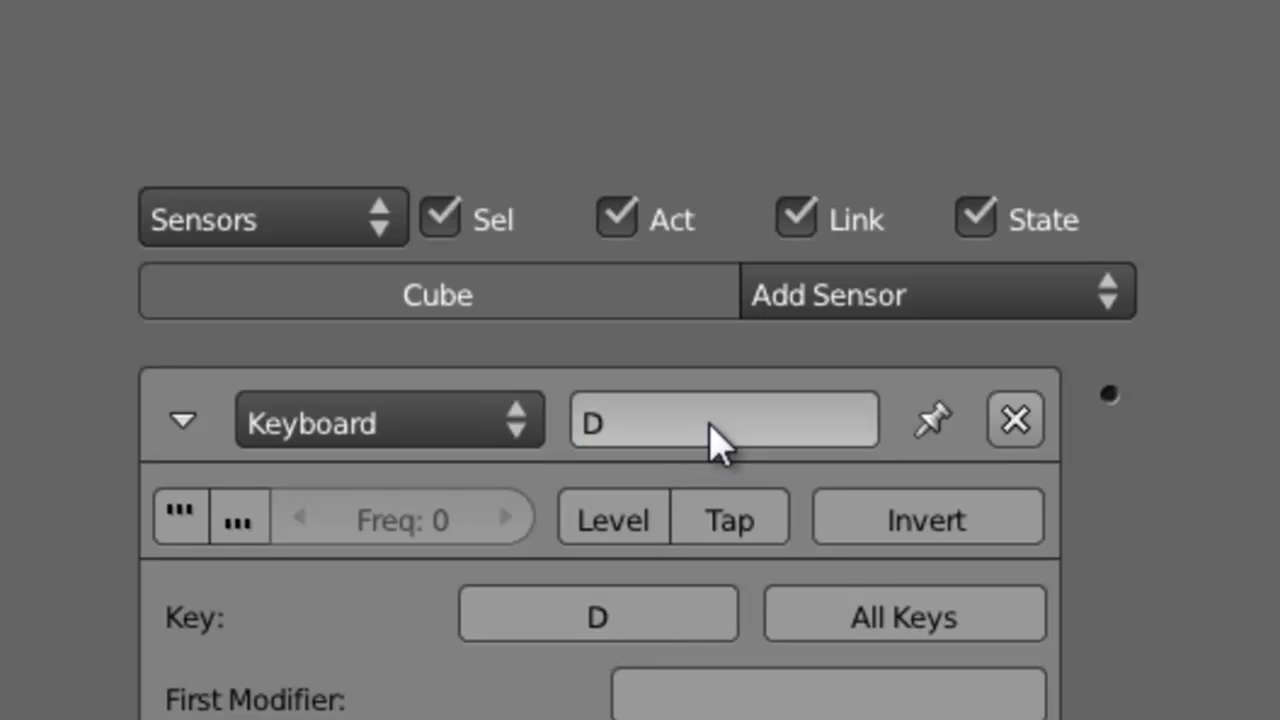
click(185, 423)
click(188, 426)
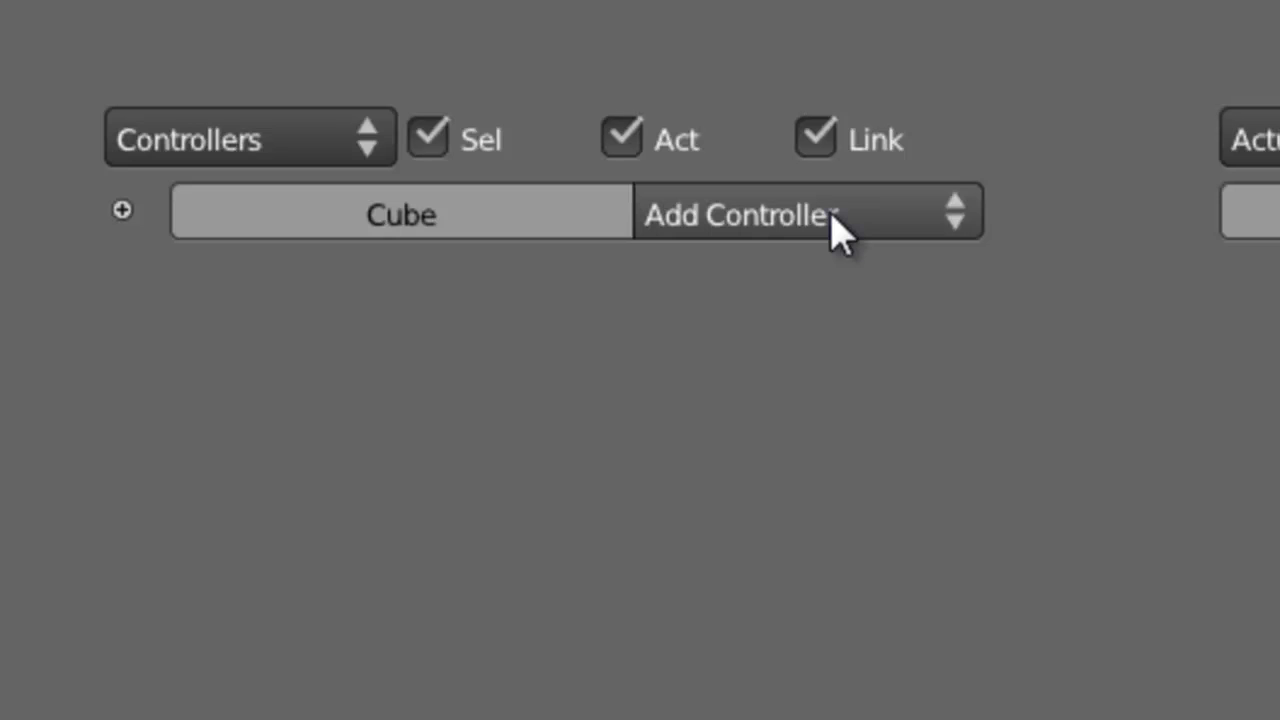
- Add an And controller to the cube and link the D sensor to it
click(838, 232)
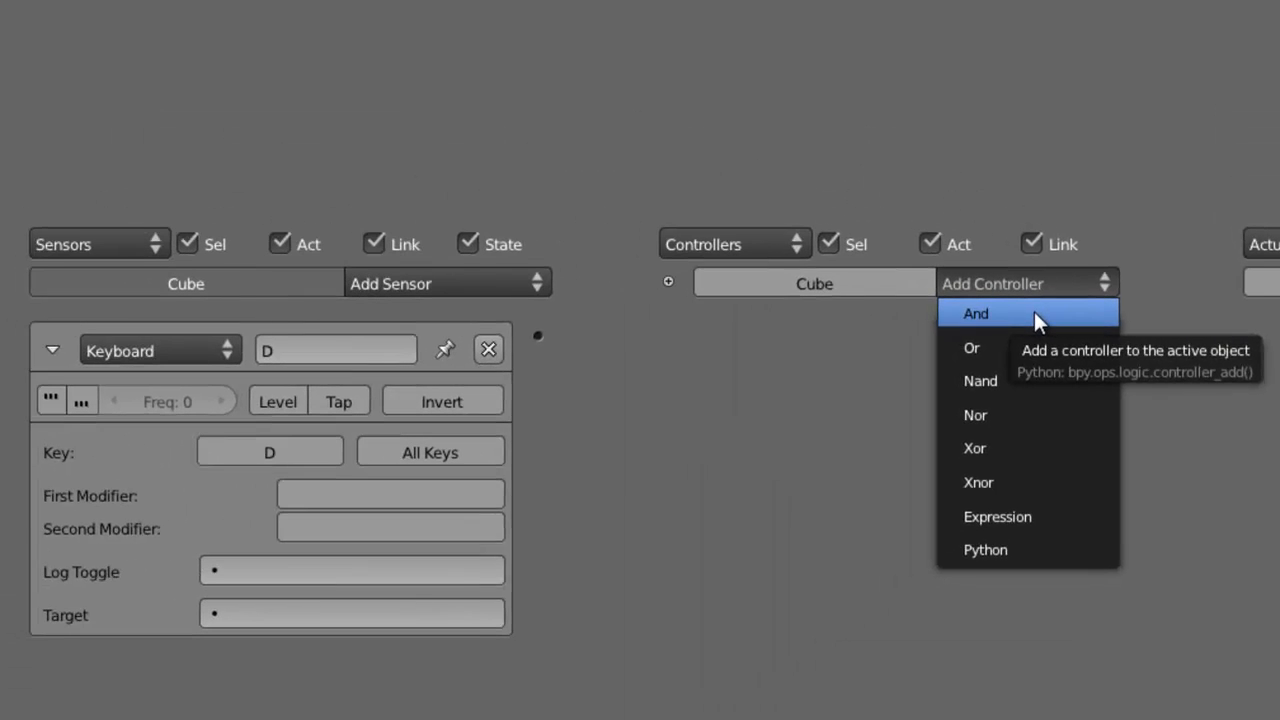
click(821, 272)
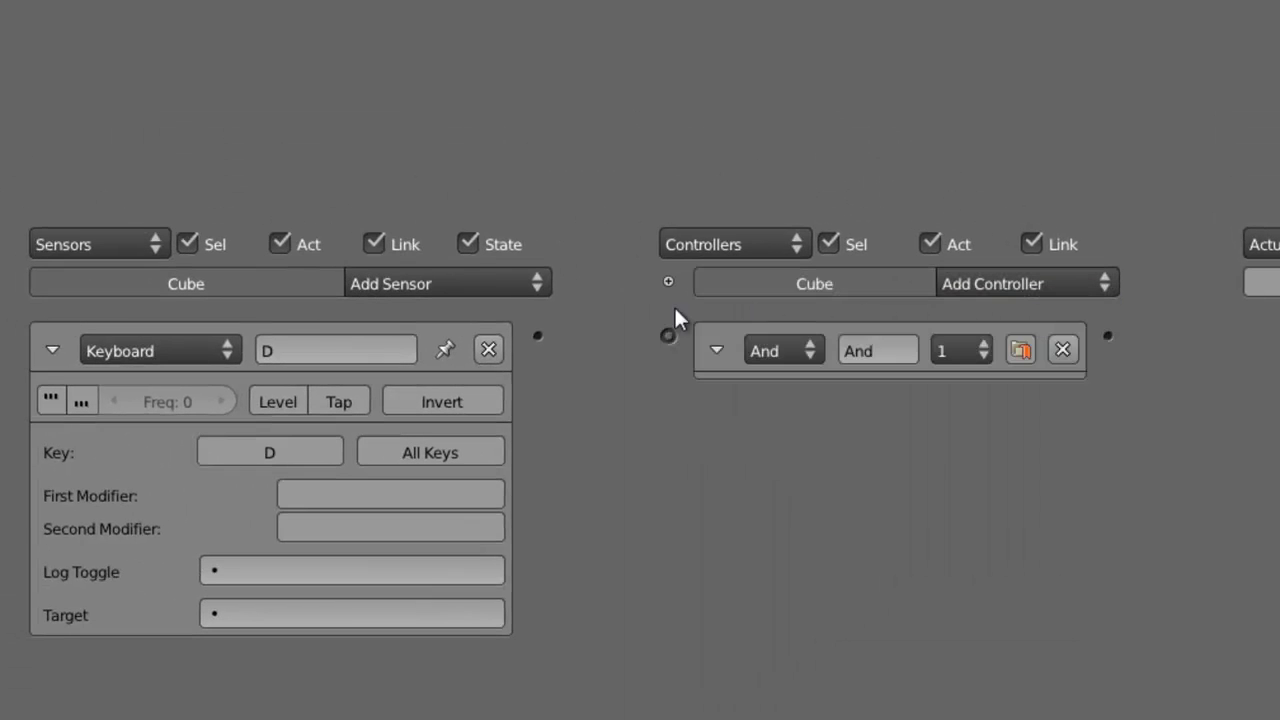
drag(538, 336, 669, 336)
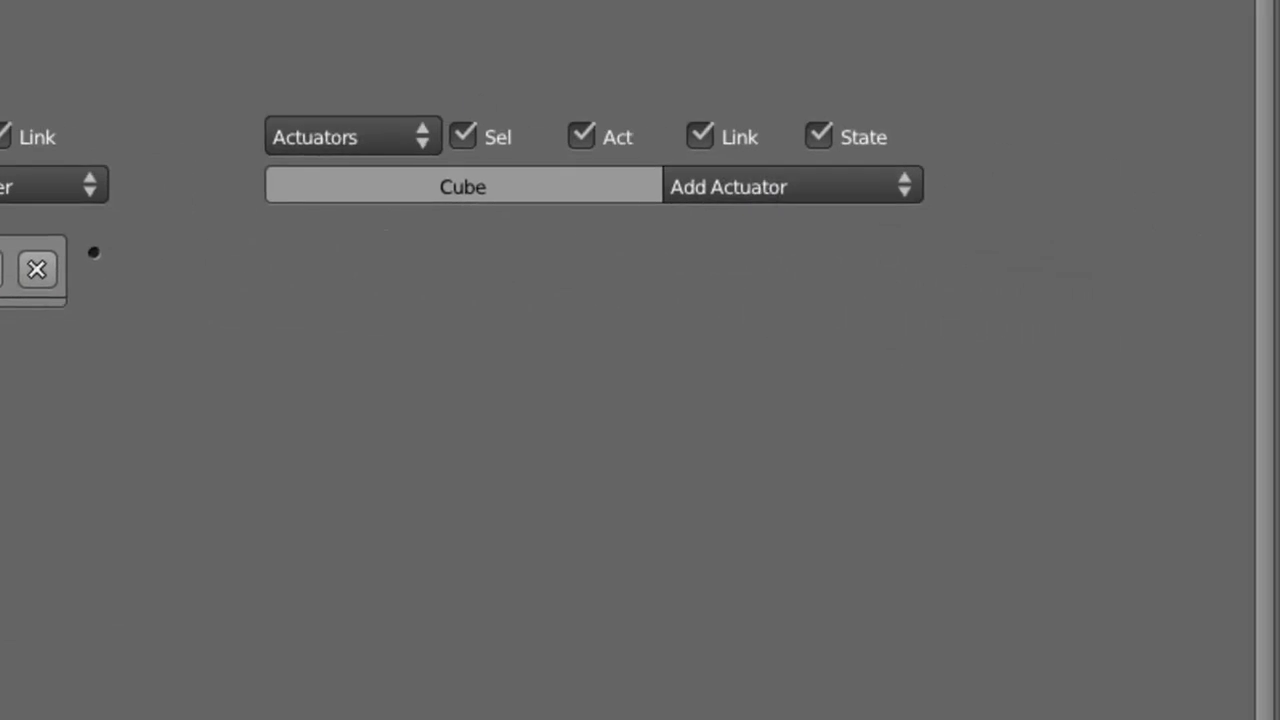
- Add a Motion actuator with an X location of 0.10 to the cube, link the And controller to it and collapse the controller
click(766, 190)
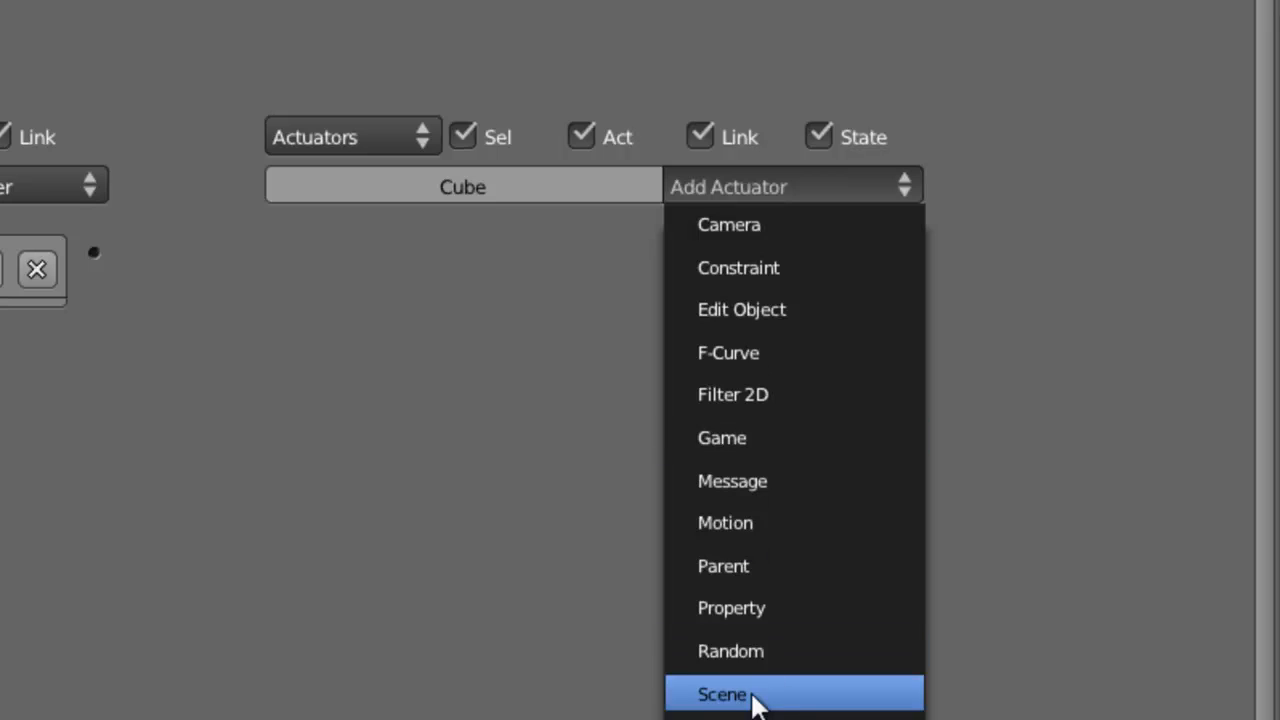
click(793, 522)
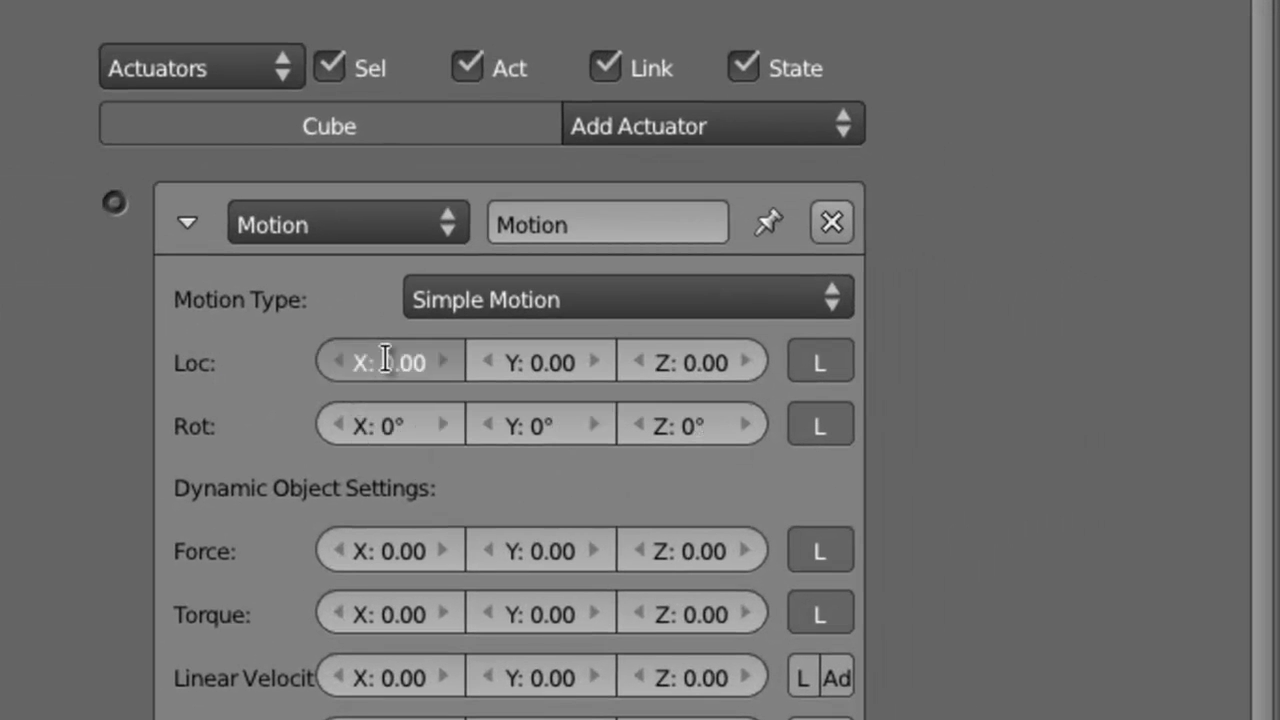
click(387, 360)
text(0.1)
key(Return)
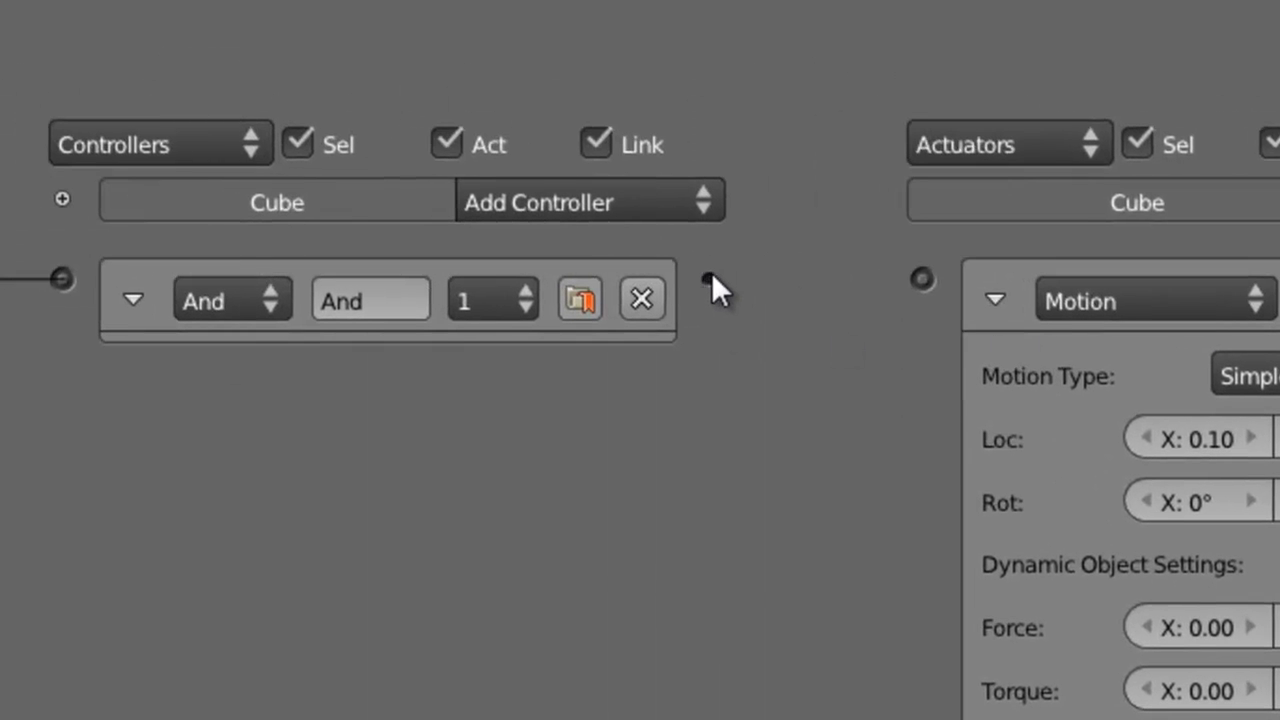
drag(709, 278, 920, 276)
click(133, 298)
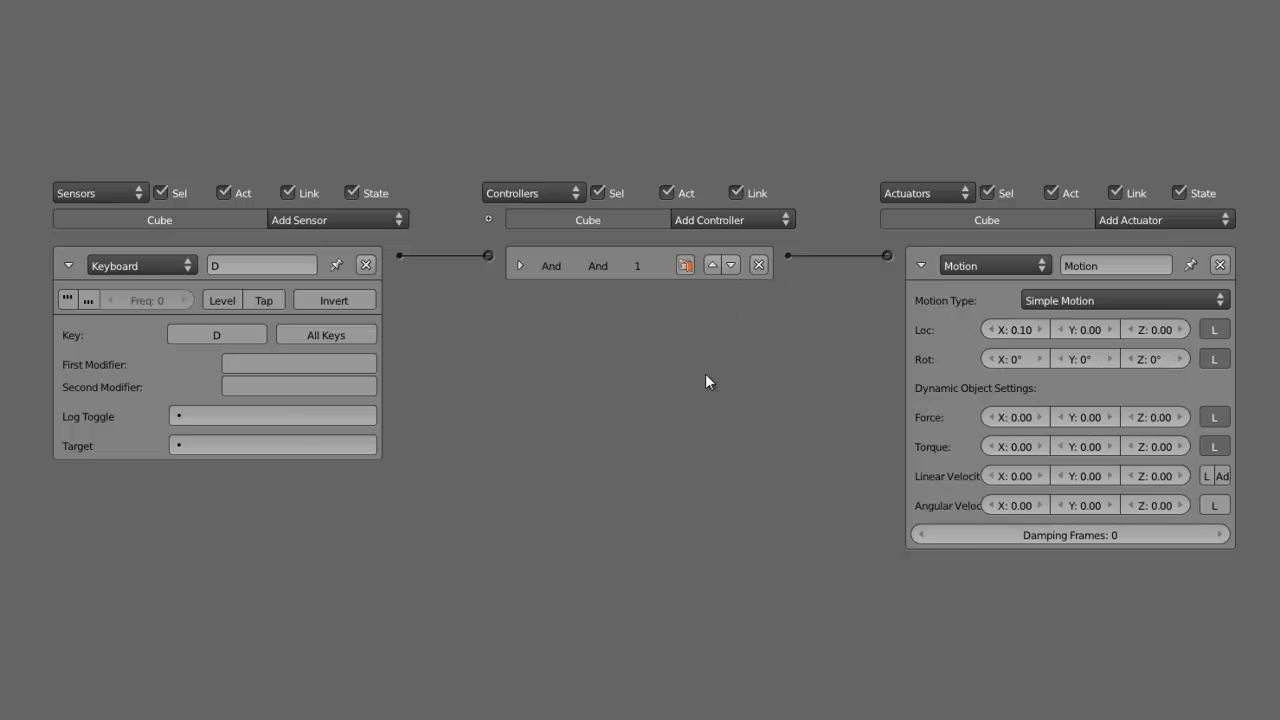
- Restore the full layout and test-run the game, driving the cube along the plane with D
key(ctrl+Up)
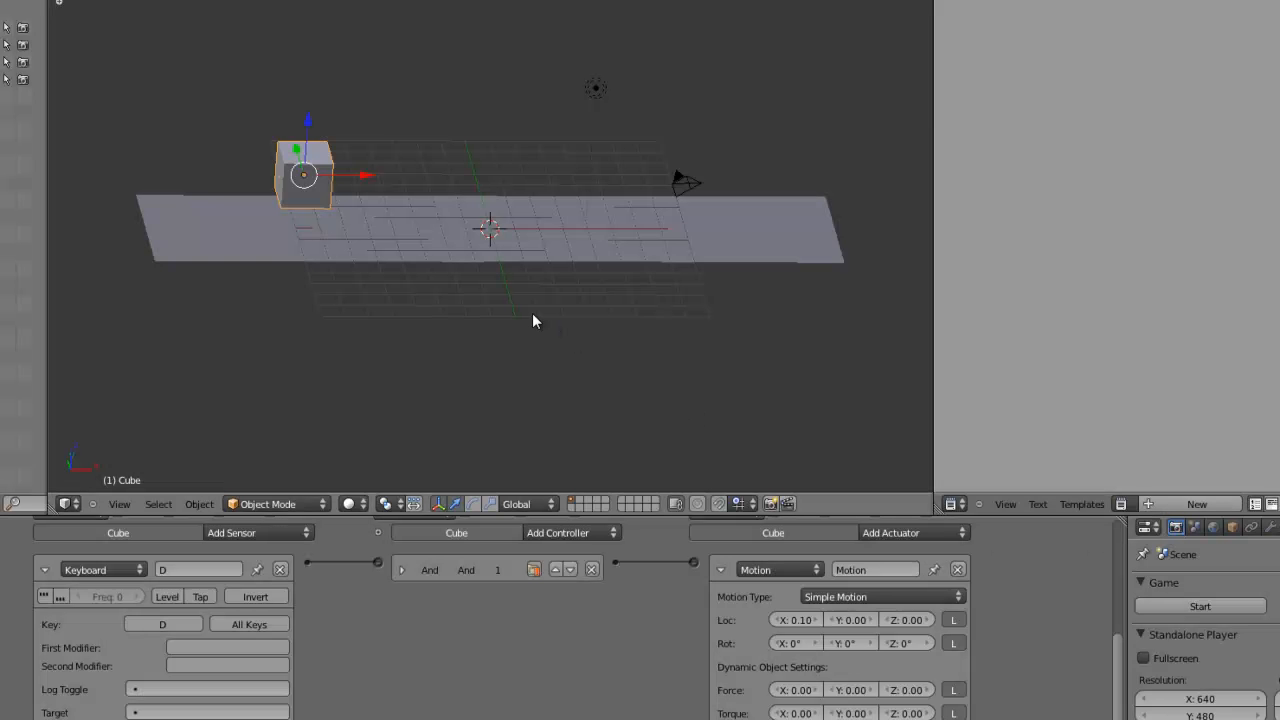
key(p)
key(d)
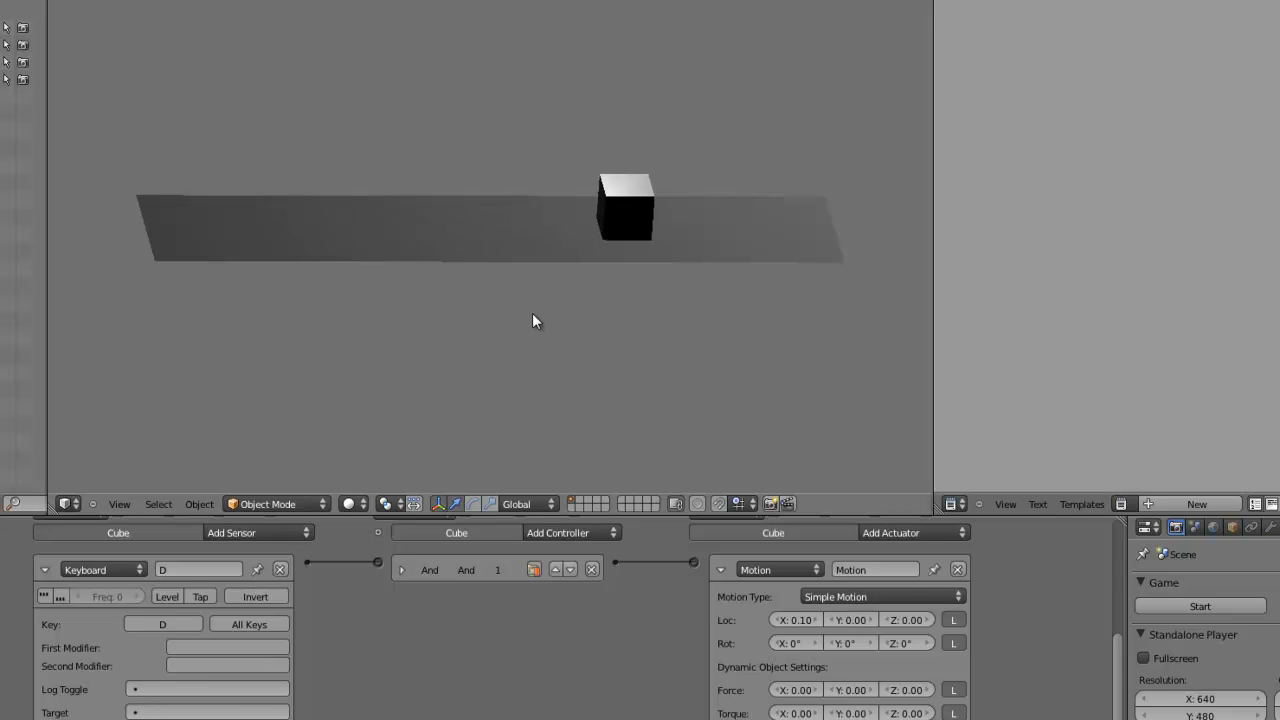
key(Escape)
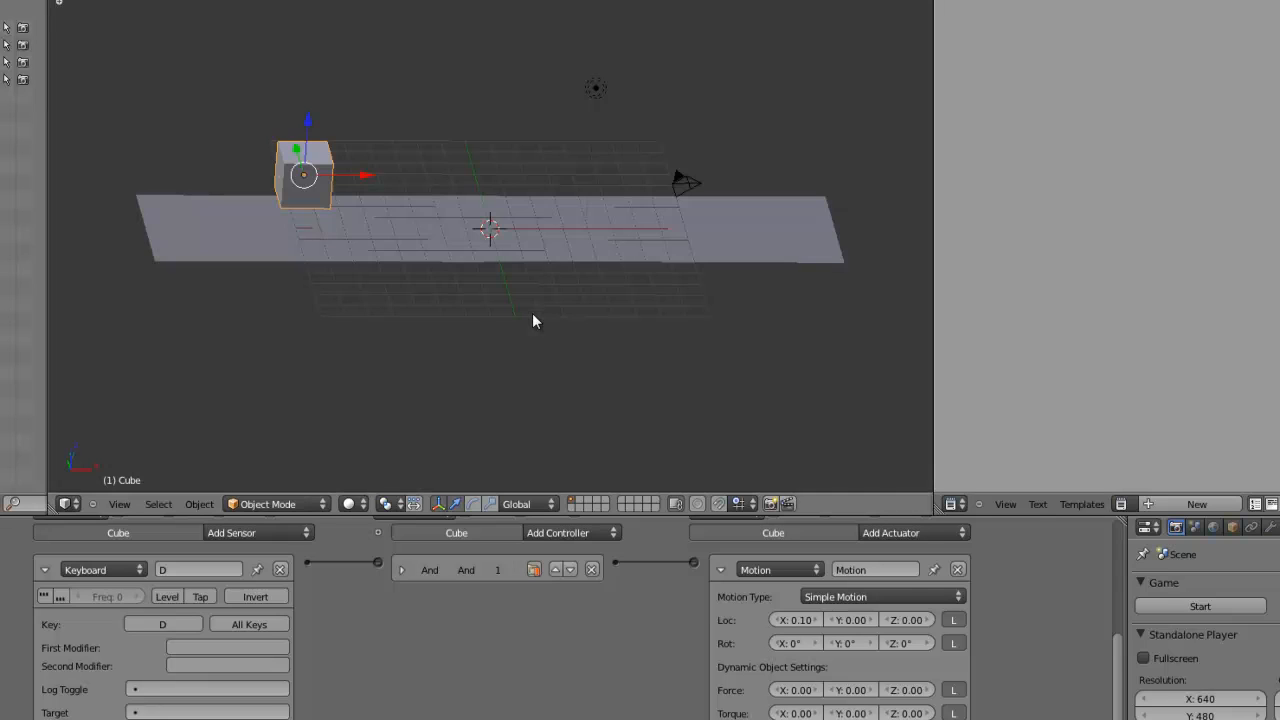
- Add a second Keyboard sensor named shift for the Left Shift key and link it to the And controller
key(ctrl+Up)
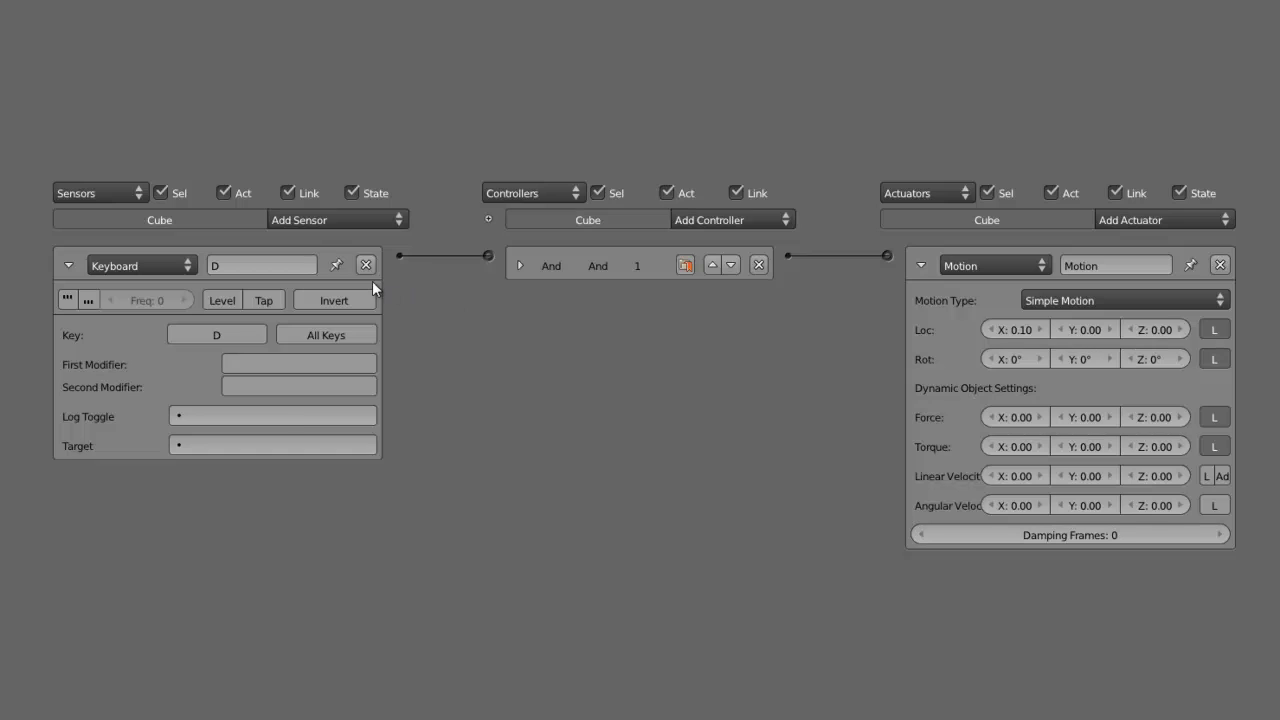
click(69, 265)
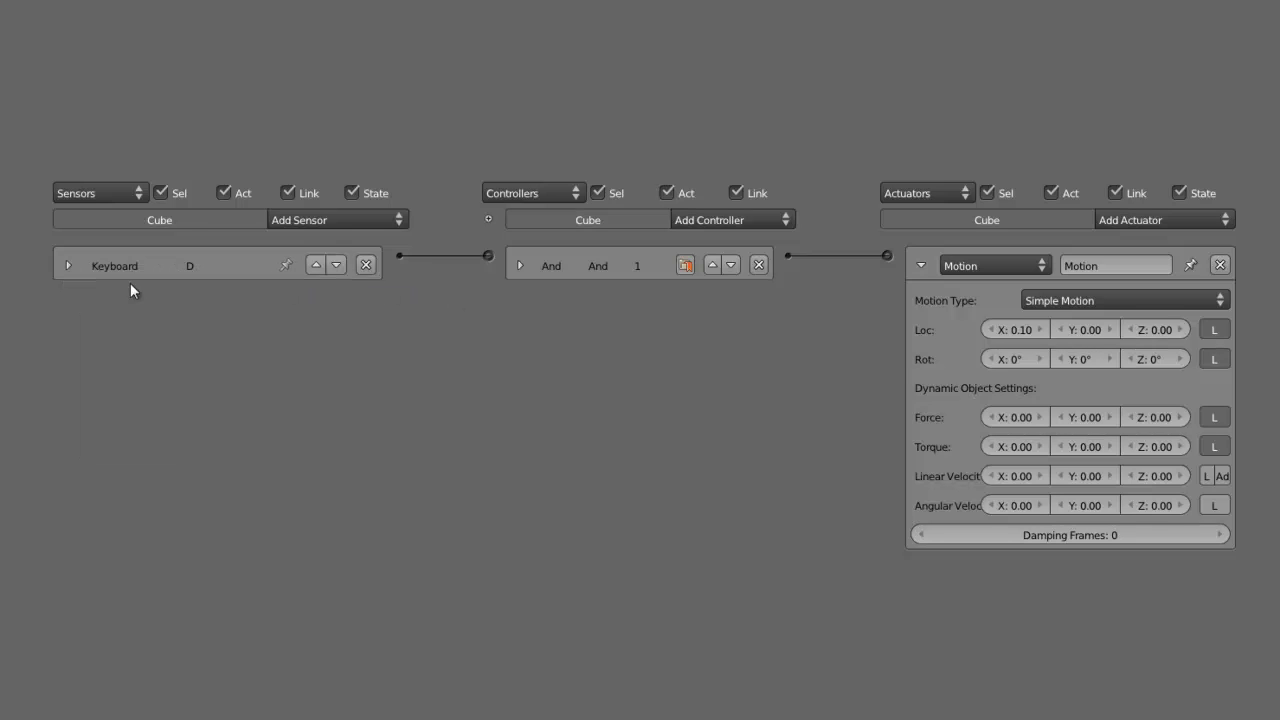
click(337, 221)
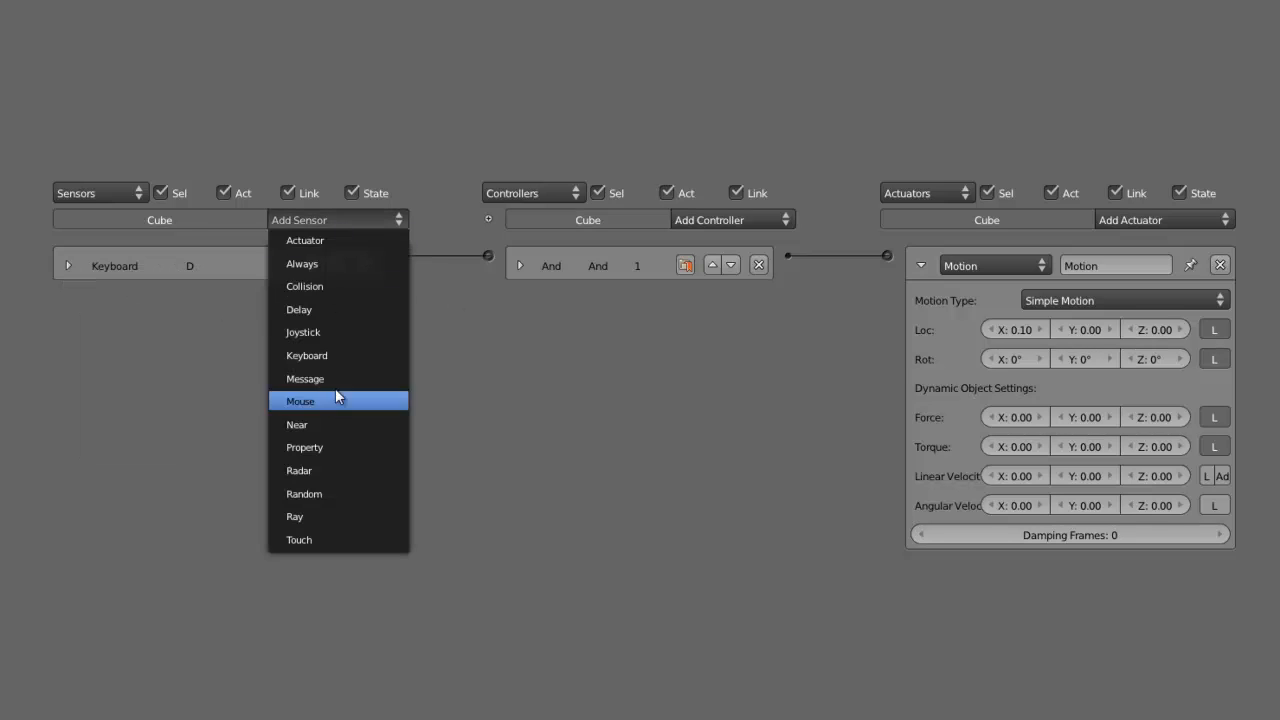
click(322, 355)
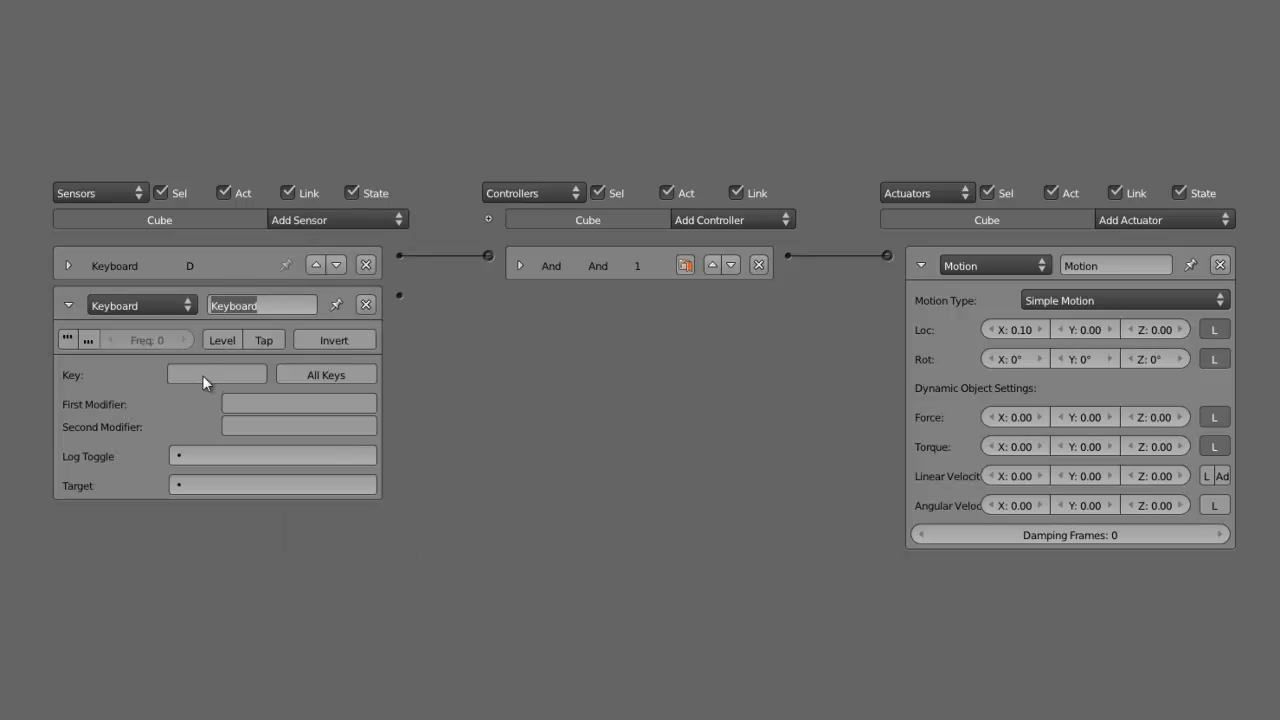
click(202, 375)
key(shift)
click(263, 300)
text(shift)
key(Return)
click(68, 305)
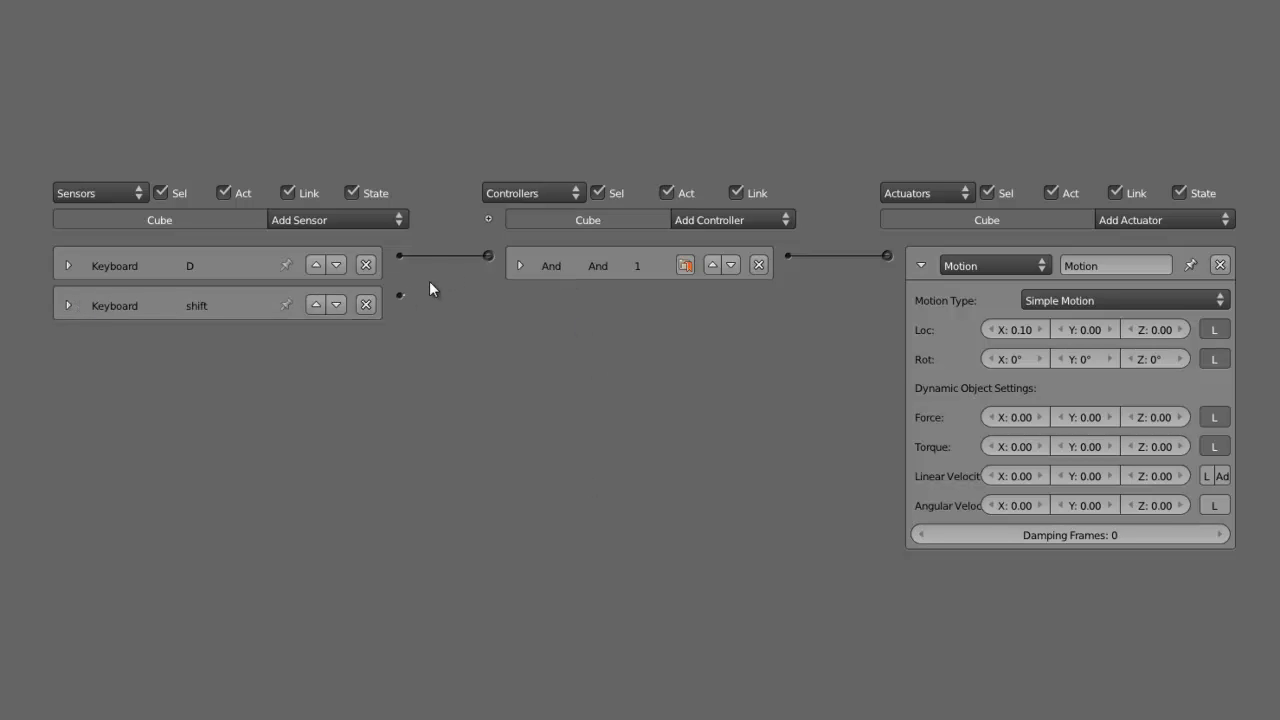
drag(400, 295, 491, 256)
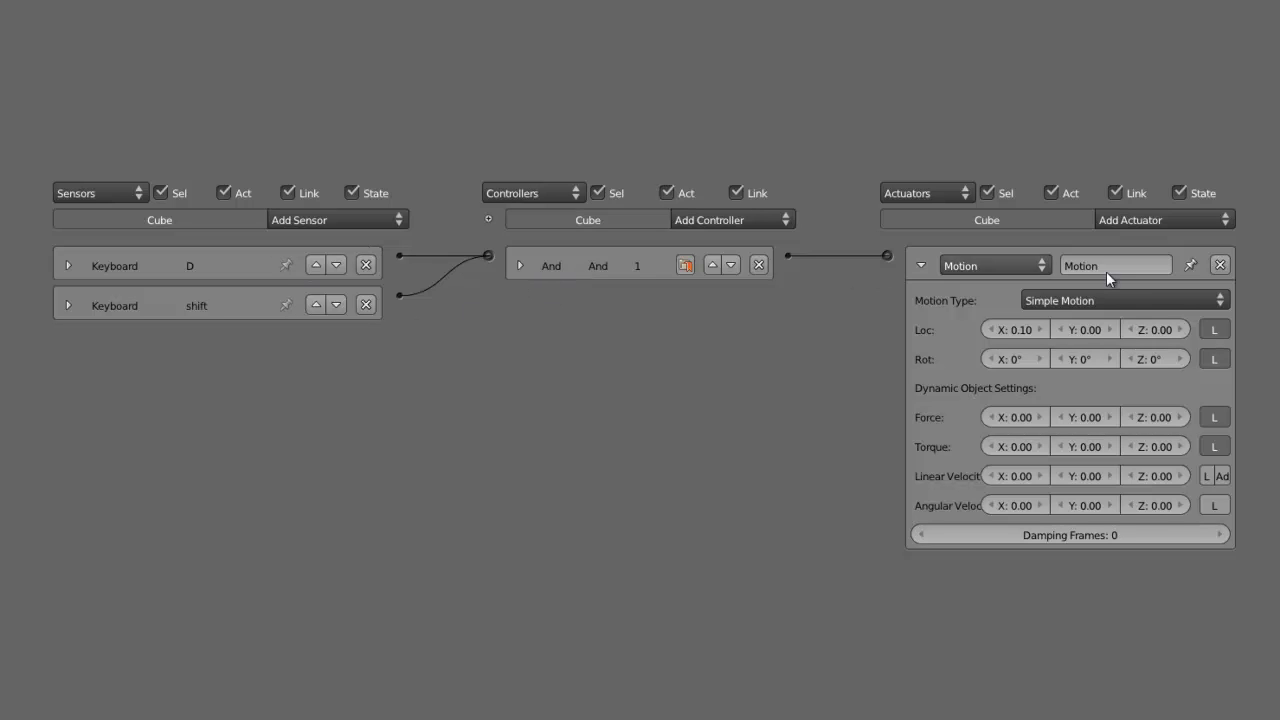
- Try the Or and Xor types on the cube's controller and return it to And
click(540, 266)
click(551, 268)
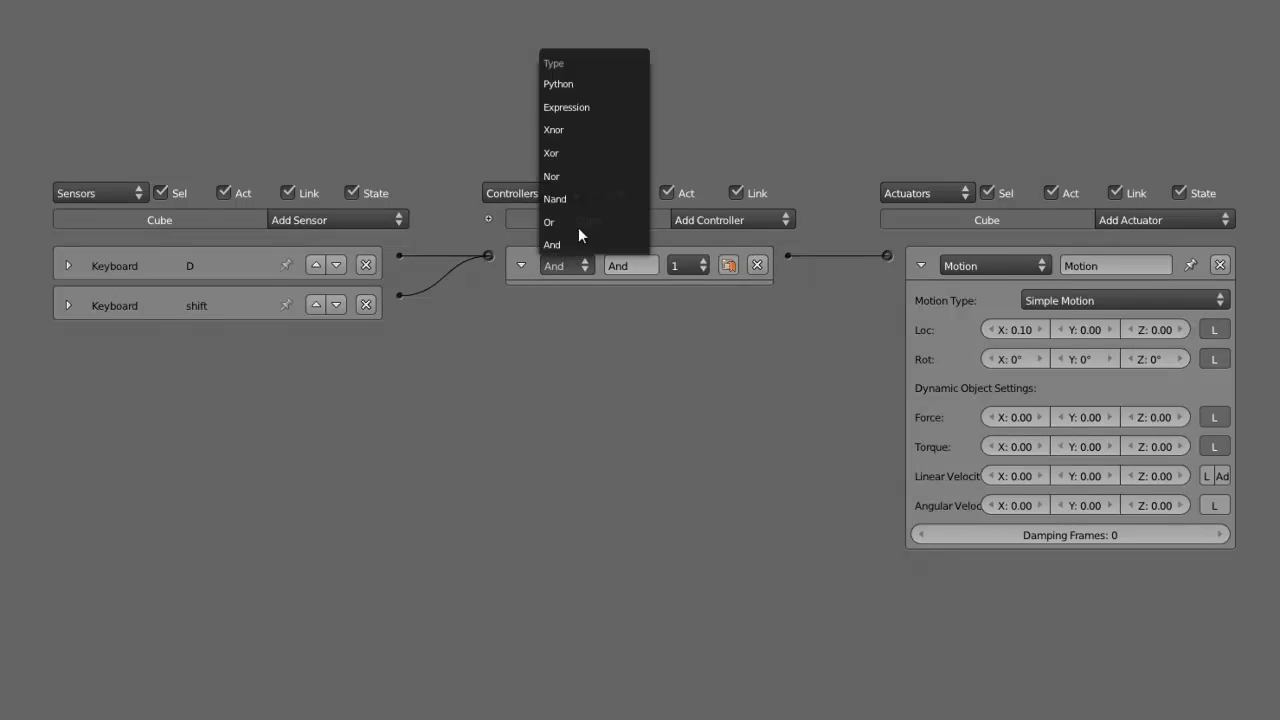
click(585, 216)
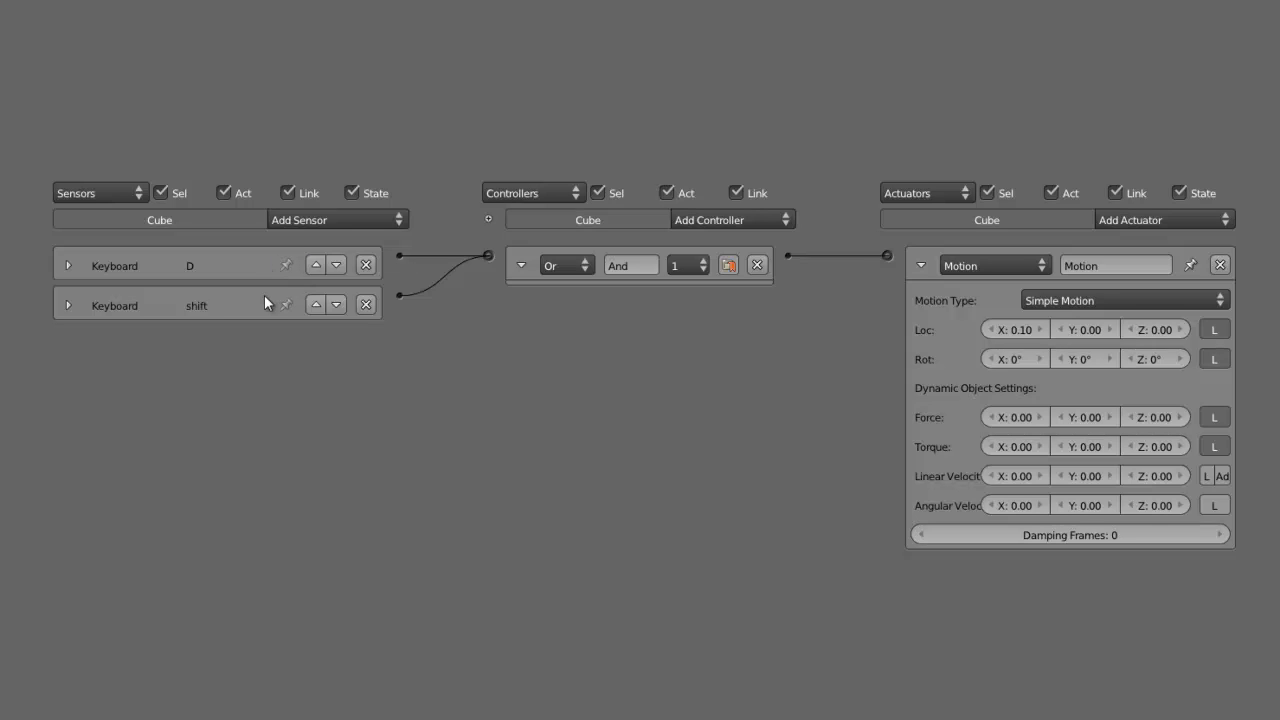
click(579, 266)
click(591, 153)
click(565, 265)
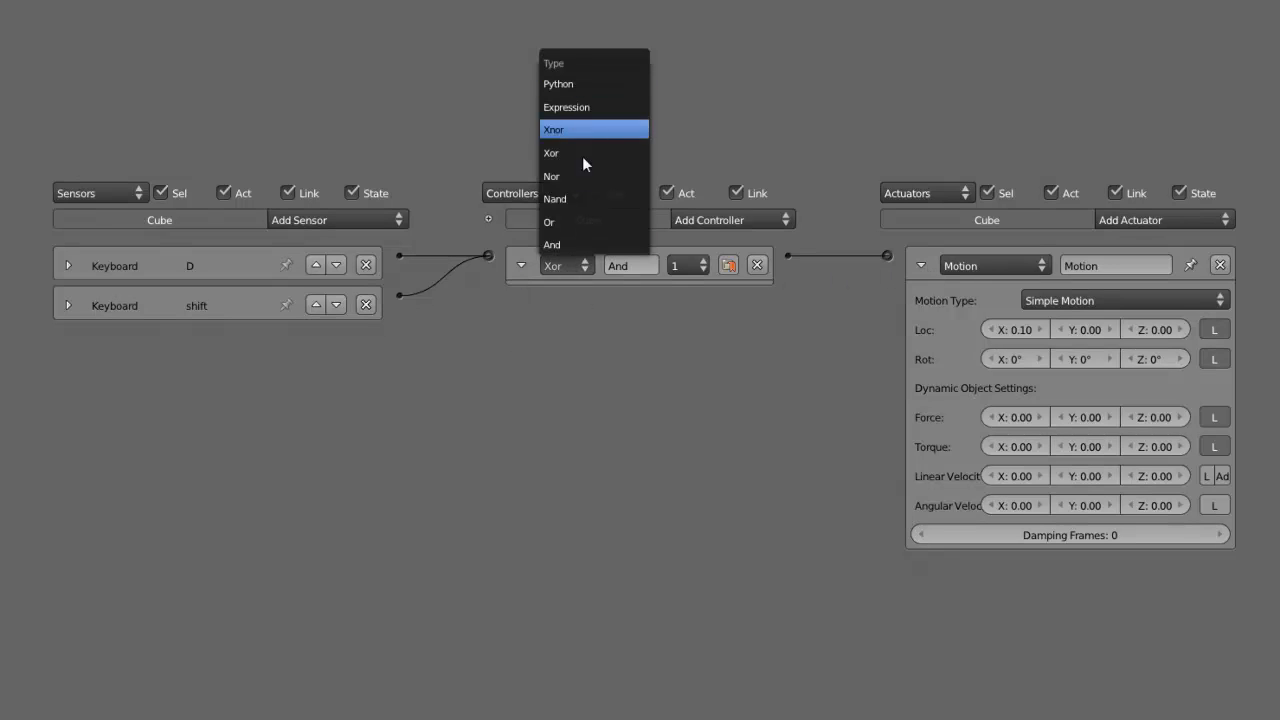
click(583, 245)
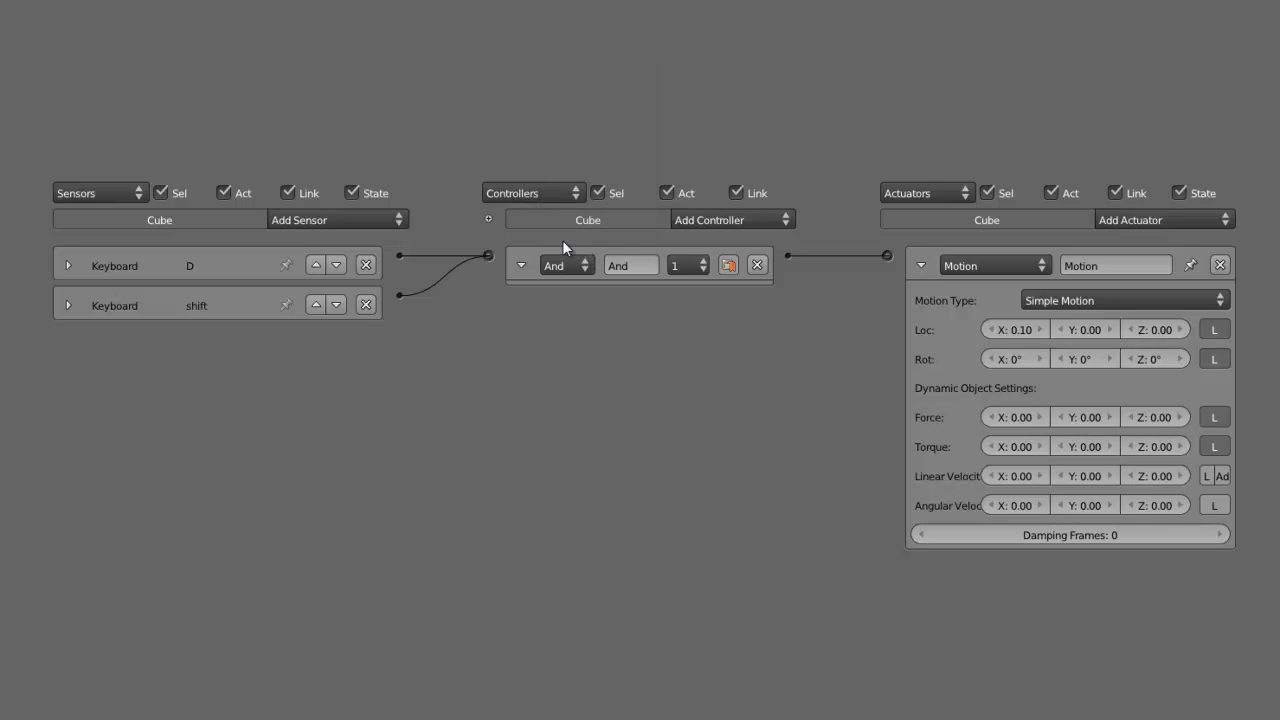
click(521, 265)
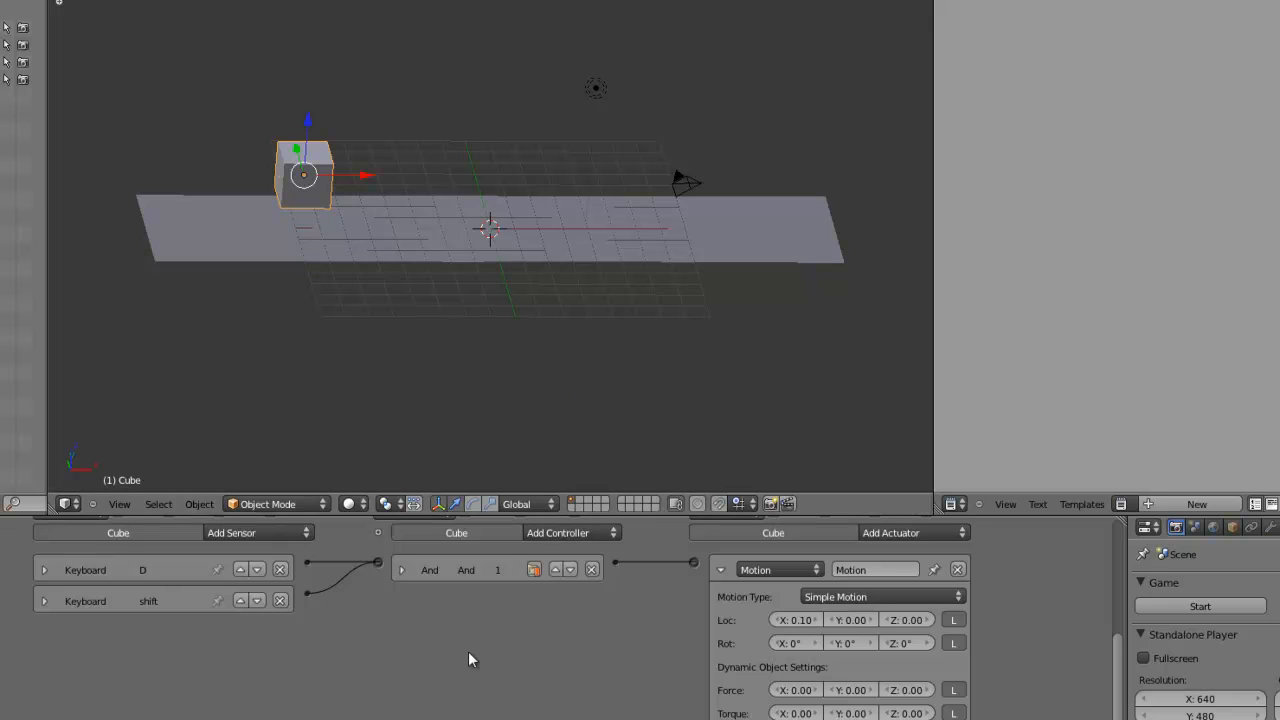
- Test-run the game, moving the cube with Shift and D together, and stop it
middle_drag(469, 657, 501, 636)
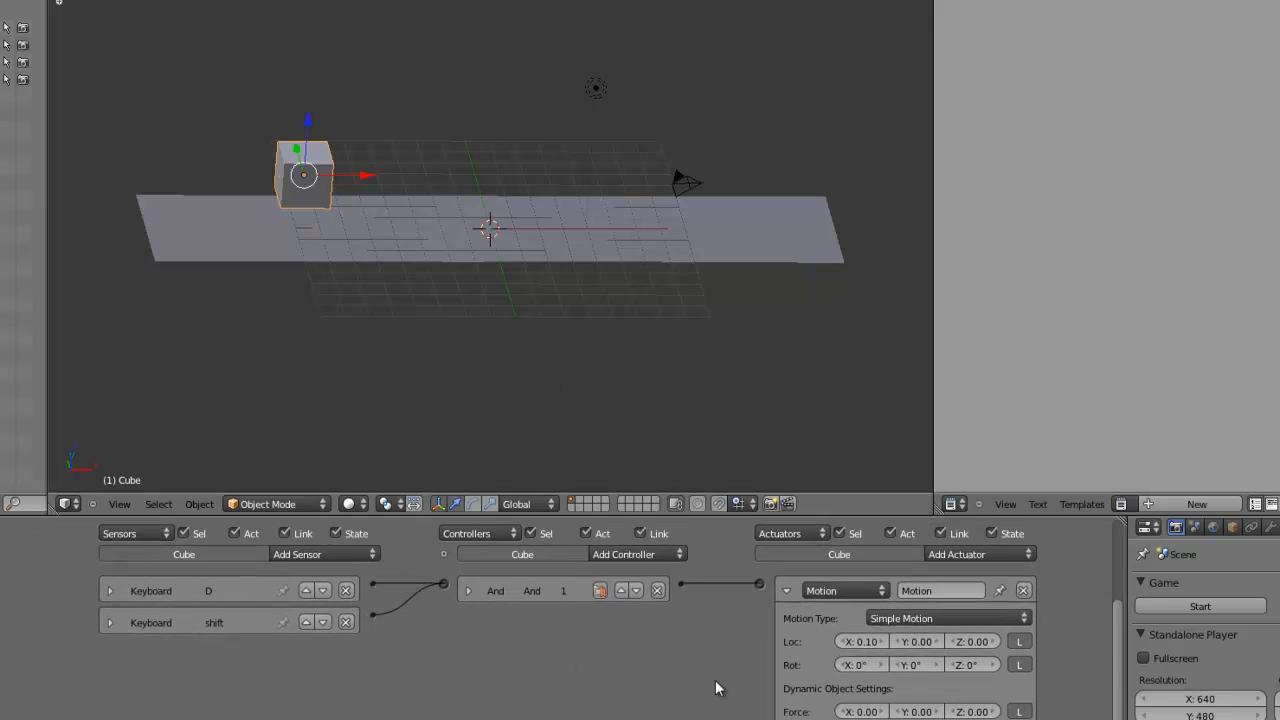
drag(375, 615, 445, 585)
drag(429, 600, 441, 584)
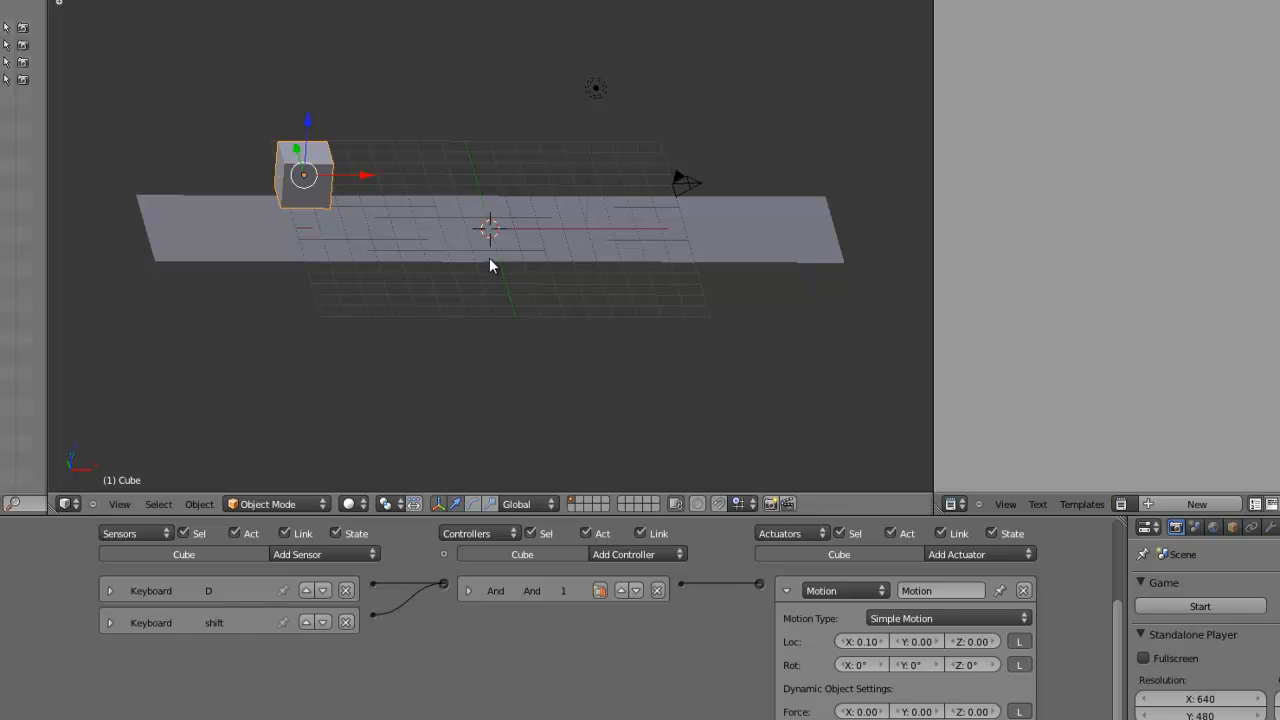
key(p)
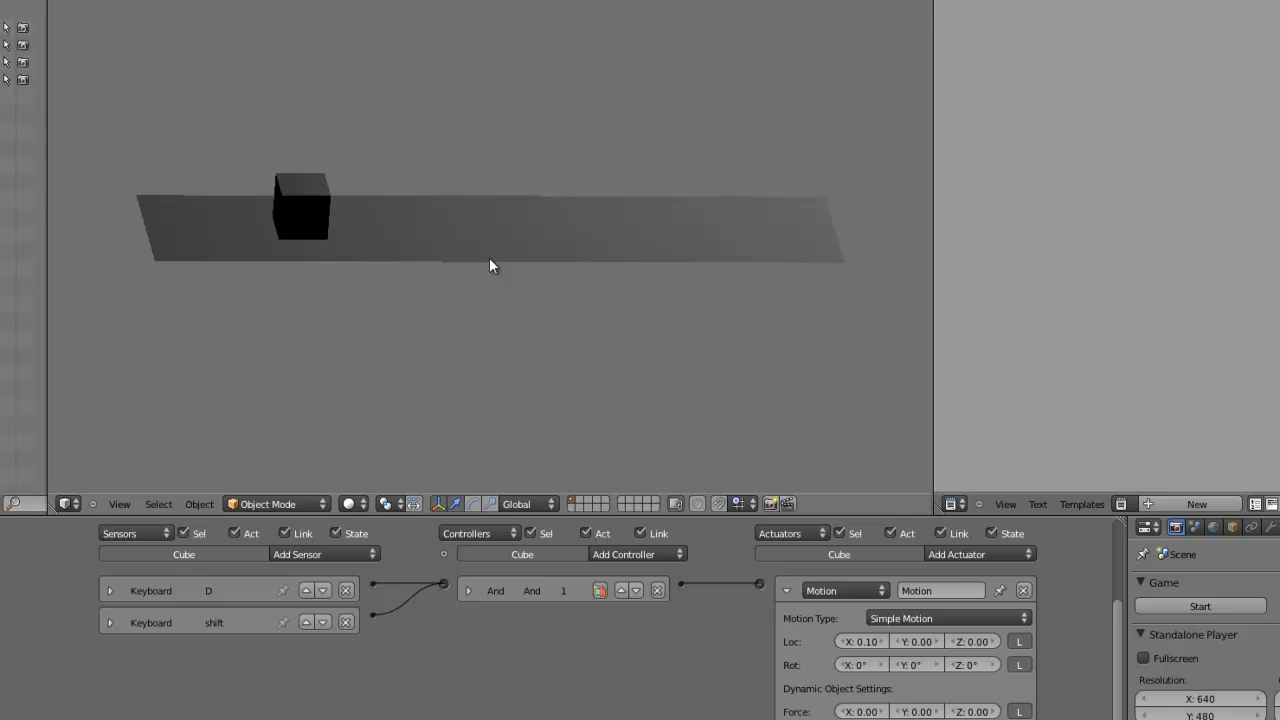
key(shift+d)
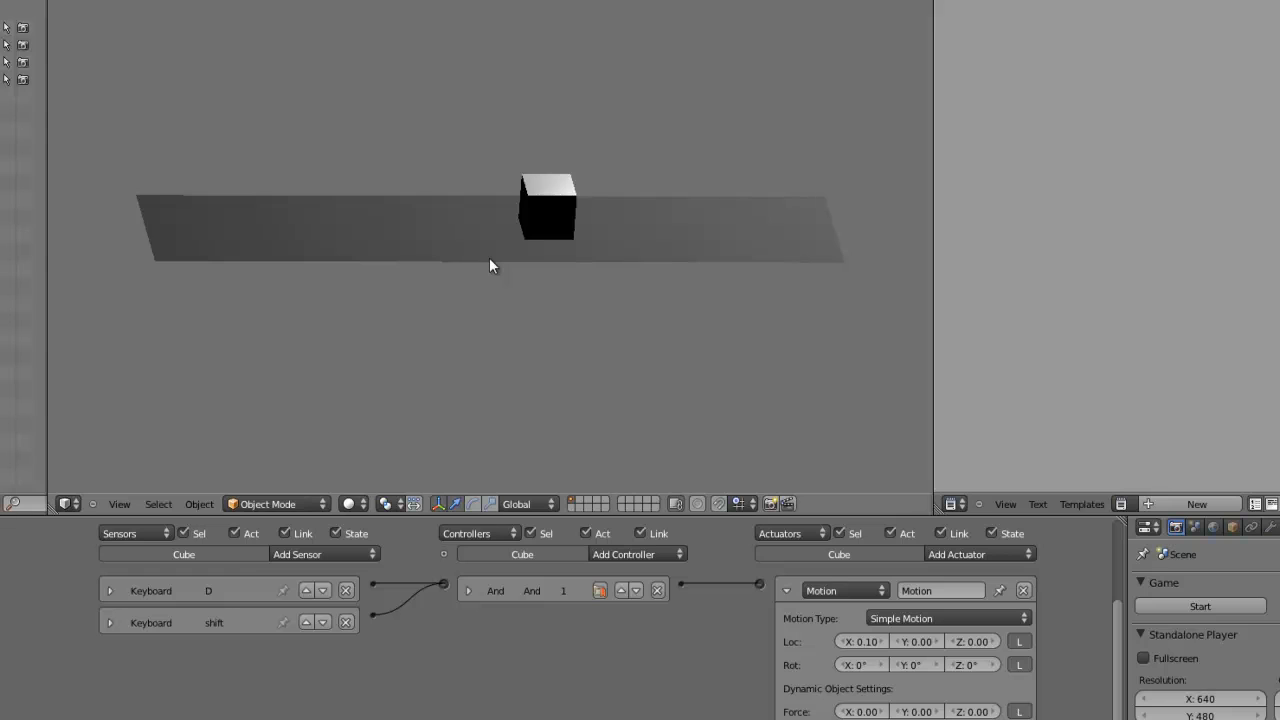
key(Escape)
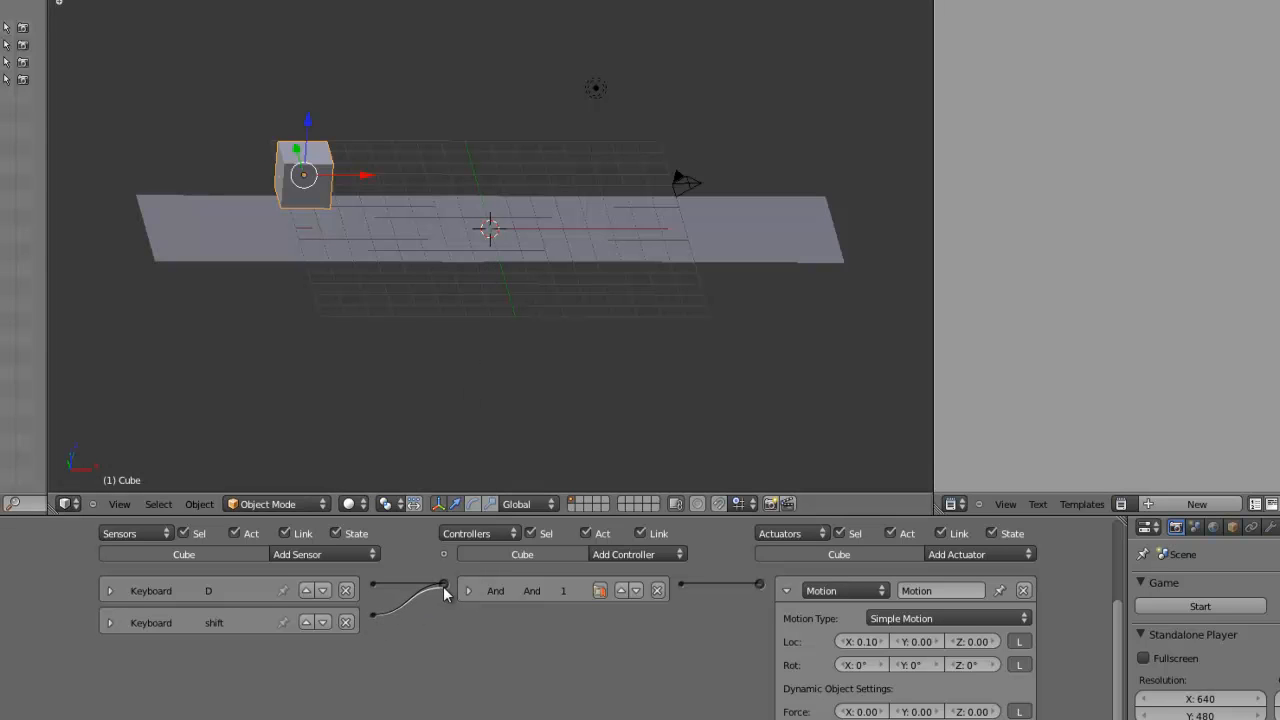
- Unlink the shift sensor from the And controller, maximize the Logic Editor and rename the sensor Q
drag(443, 586, 444, 585)
click(112, 621)
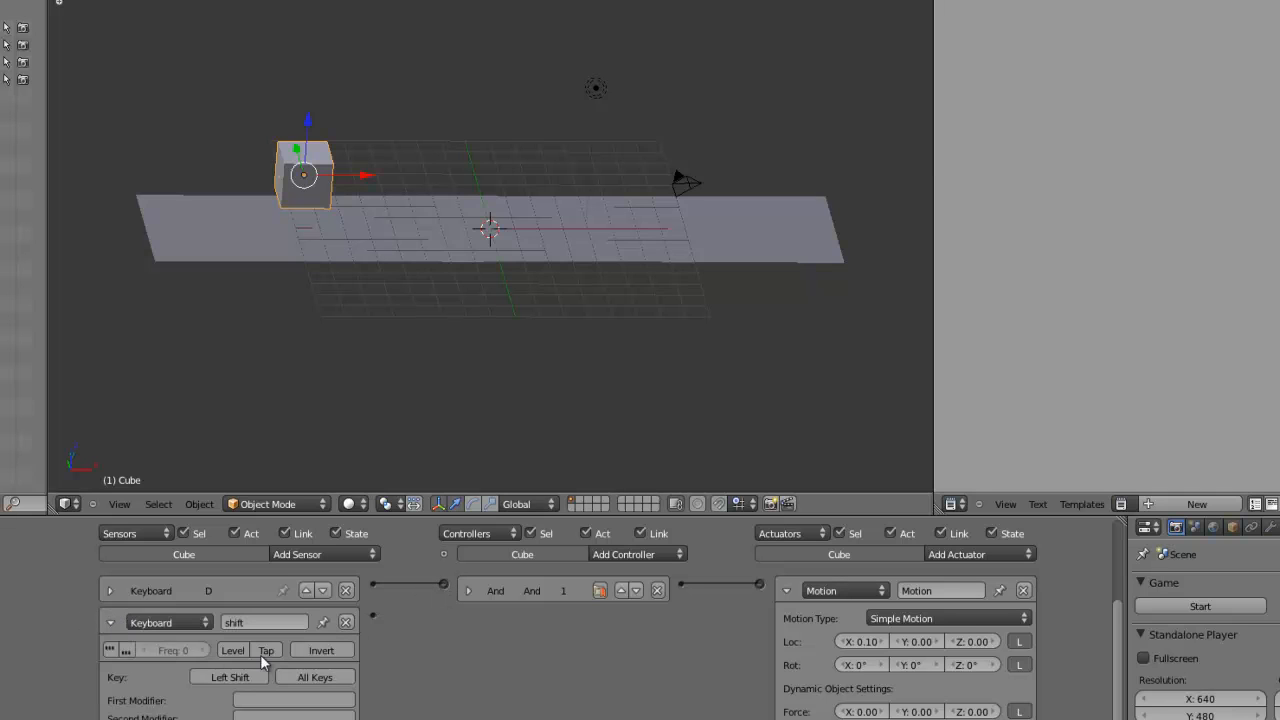
key(alt+F10)
middle_drag(646, 485, 622, 426)
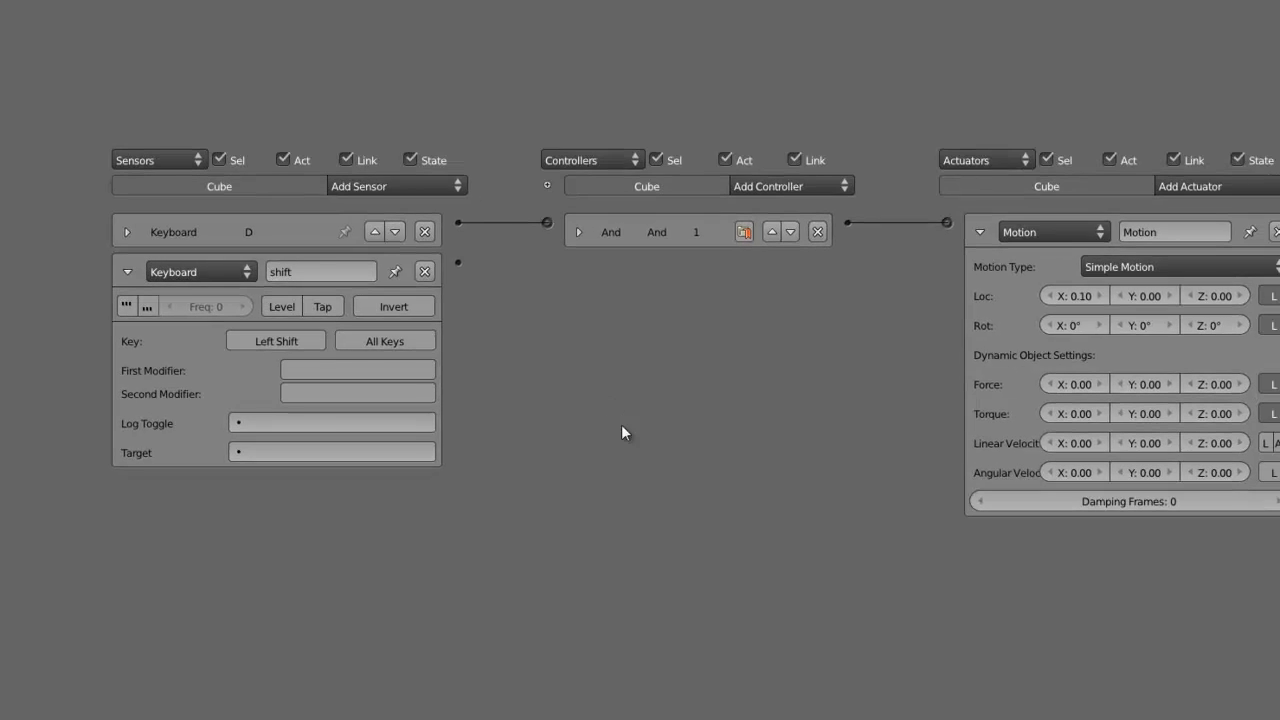
click(321, 272)
text(Q)
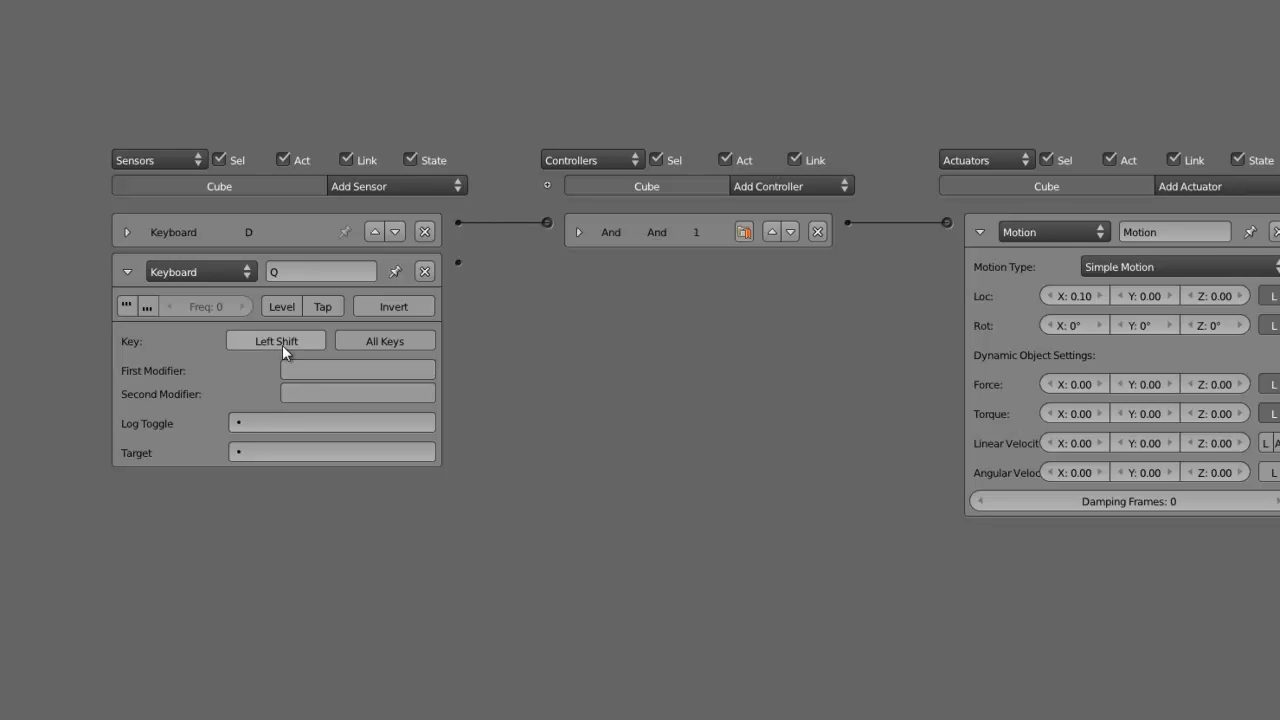
- Set the second Keyboard sensor's key to Q and link it to a newly added And controller
click(282, 345)
key(q)
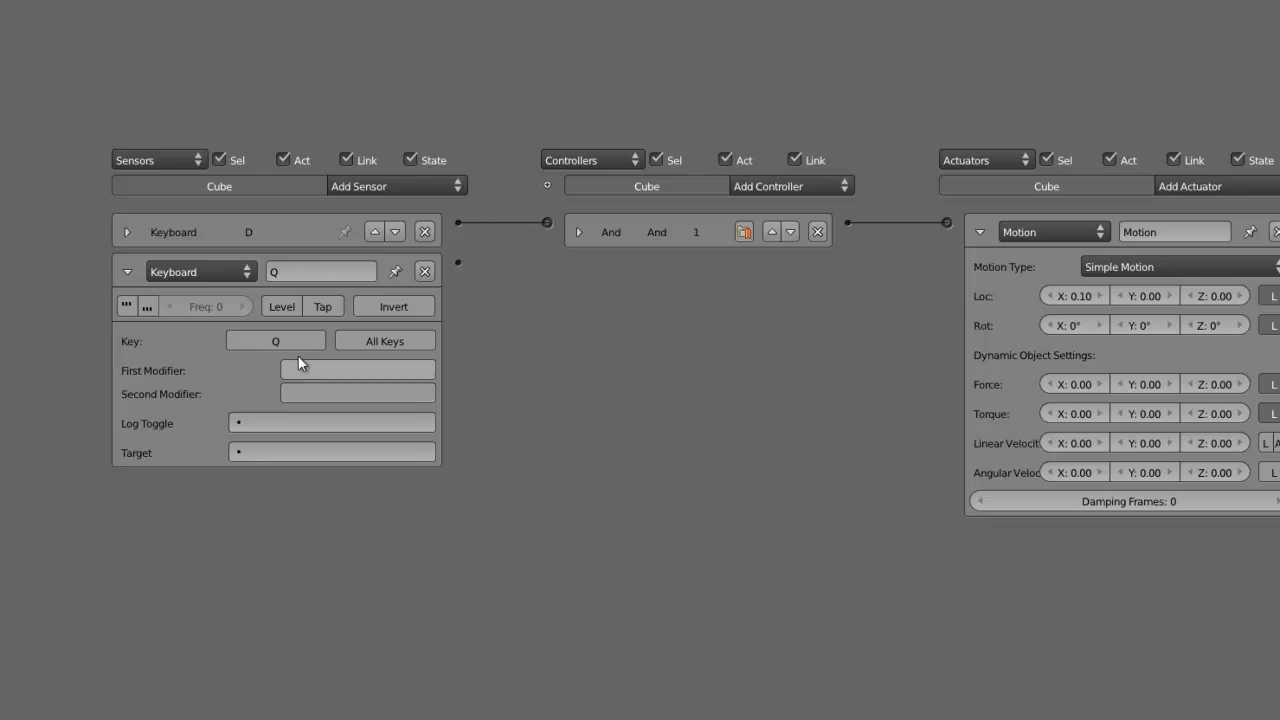
click(127, 271)
click(820, 187)
click(835, 210)
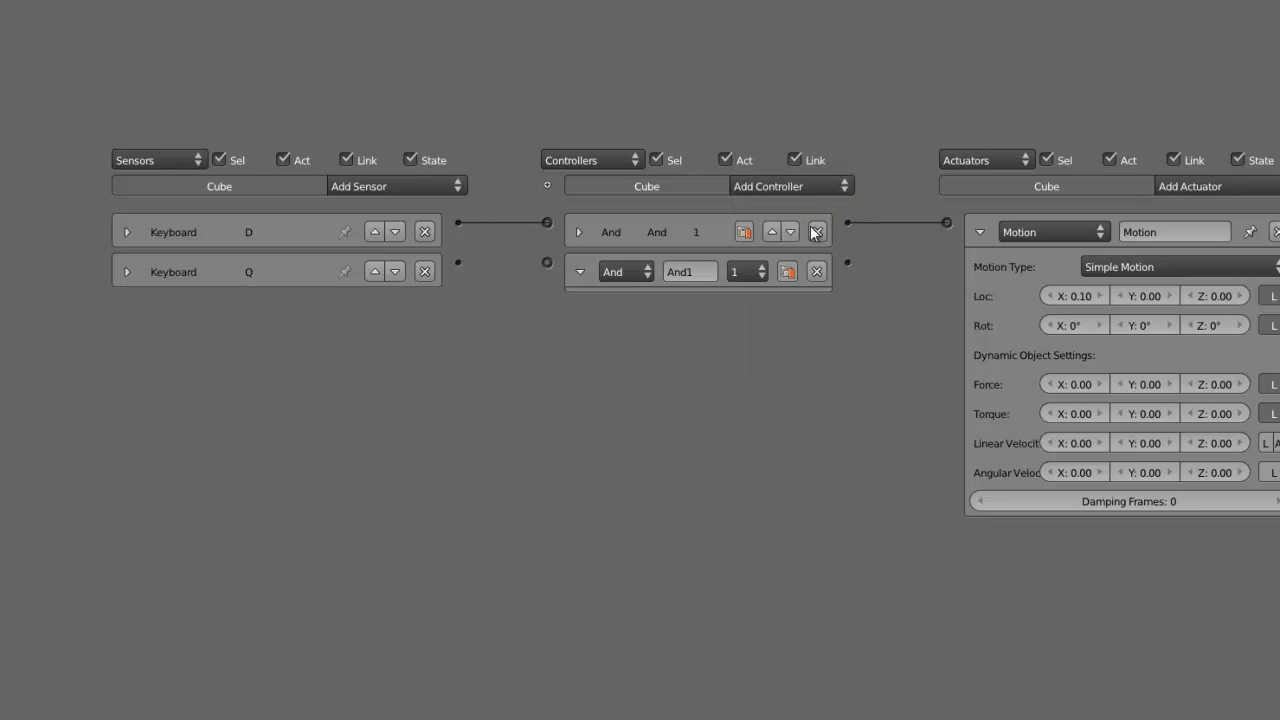
drag(547, 262, 547, 263)
click(581, 271)
- Rename the cube's Motion actuator Avancer and collapse it
click(1184, 228)
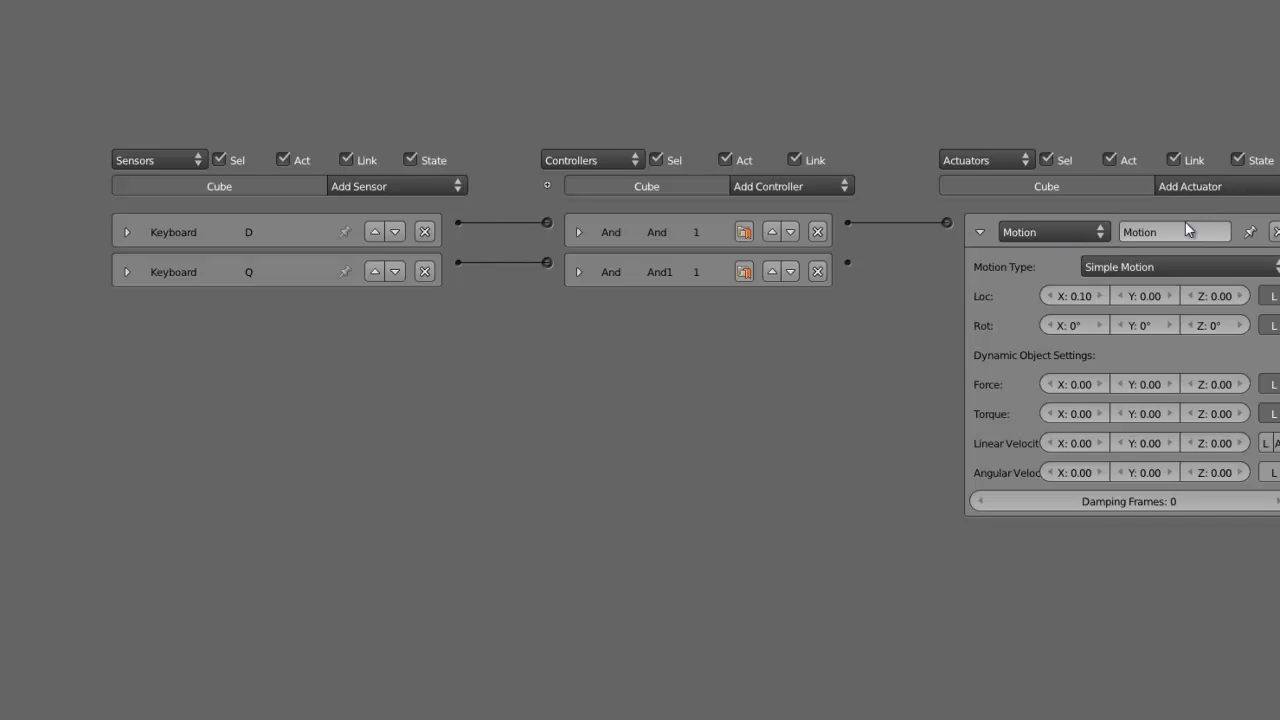
text(Avancer)
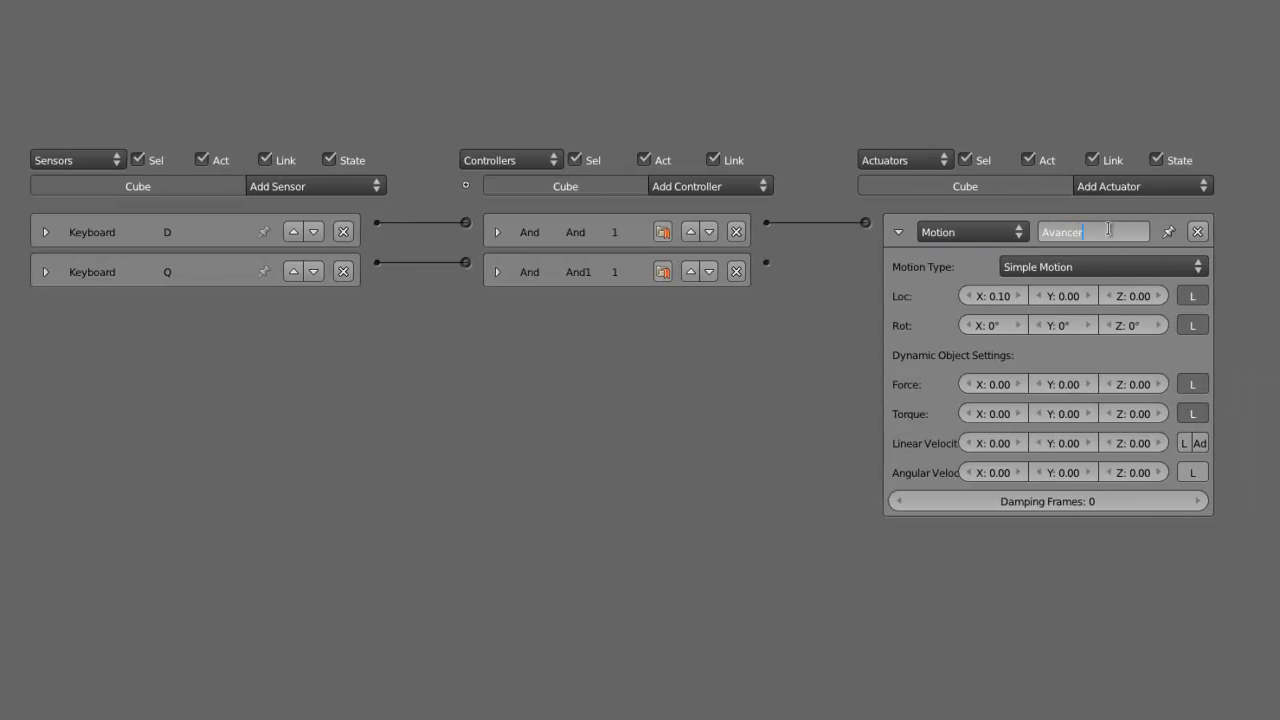
key(Return)
click(898, 232)
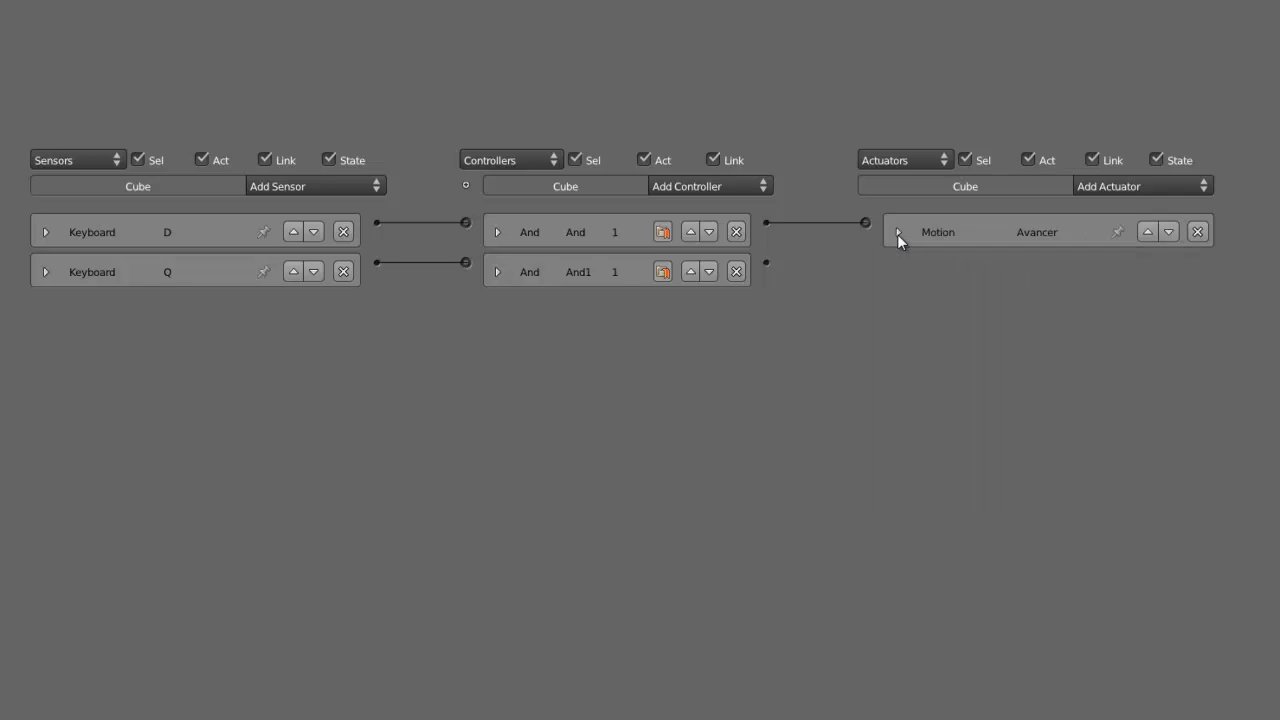
- Add a second Motion actuator, link the And1 controller to it and name it Reculer
click(1167, 182)
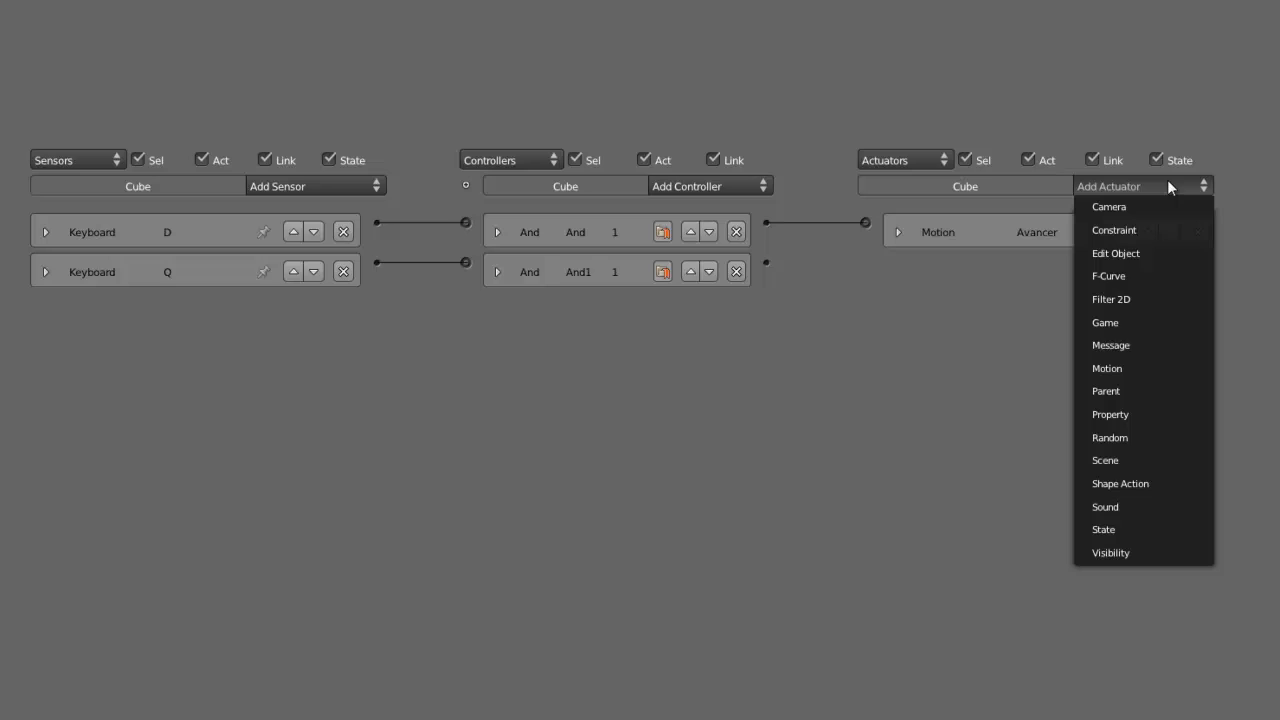
click(1143, 370)
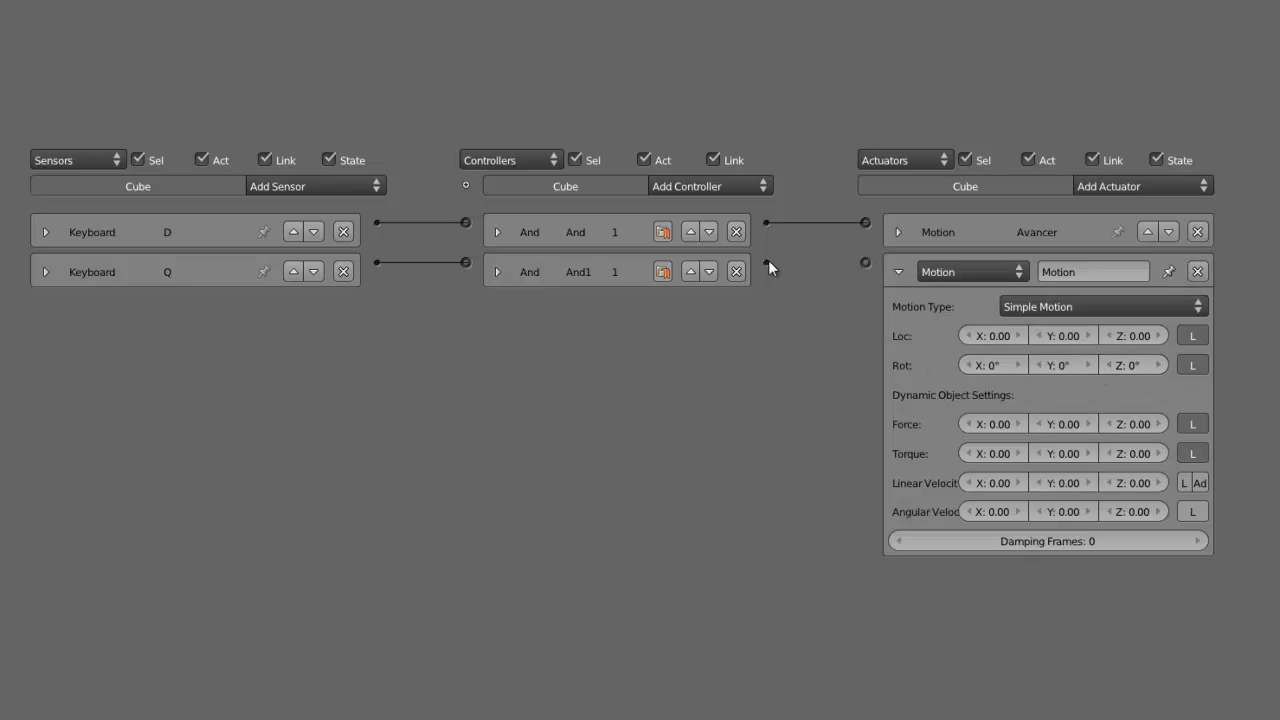
drag(768, 262, 865, 262)
click(1105, 268)
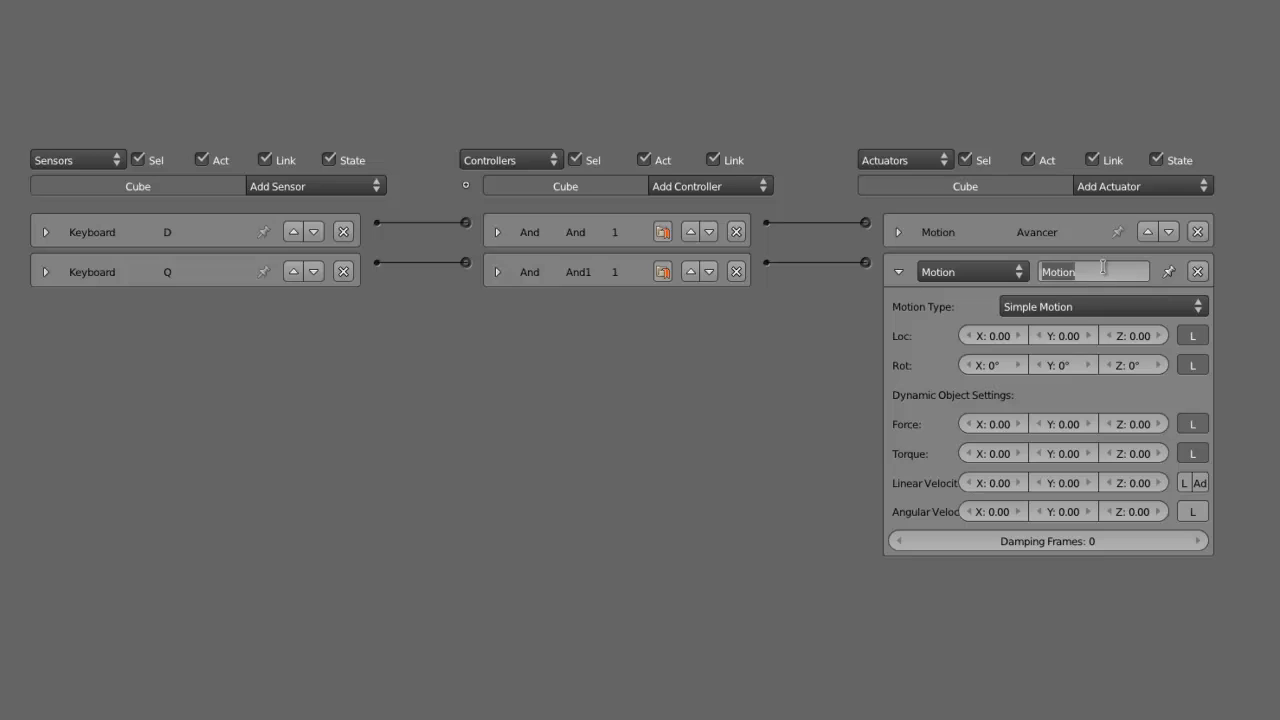
text(Reculer)
key(Return)
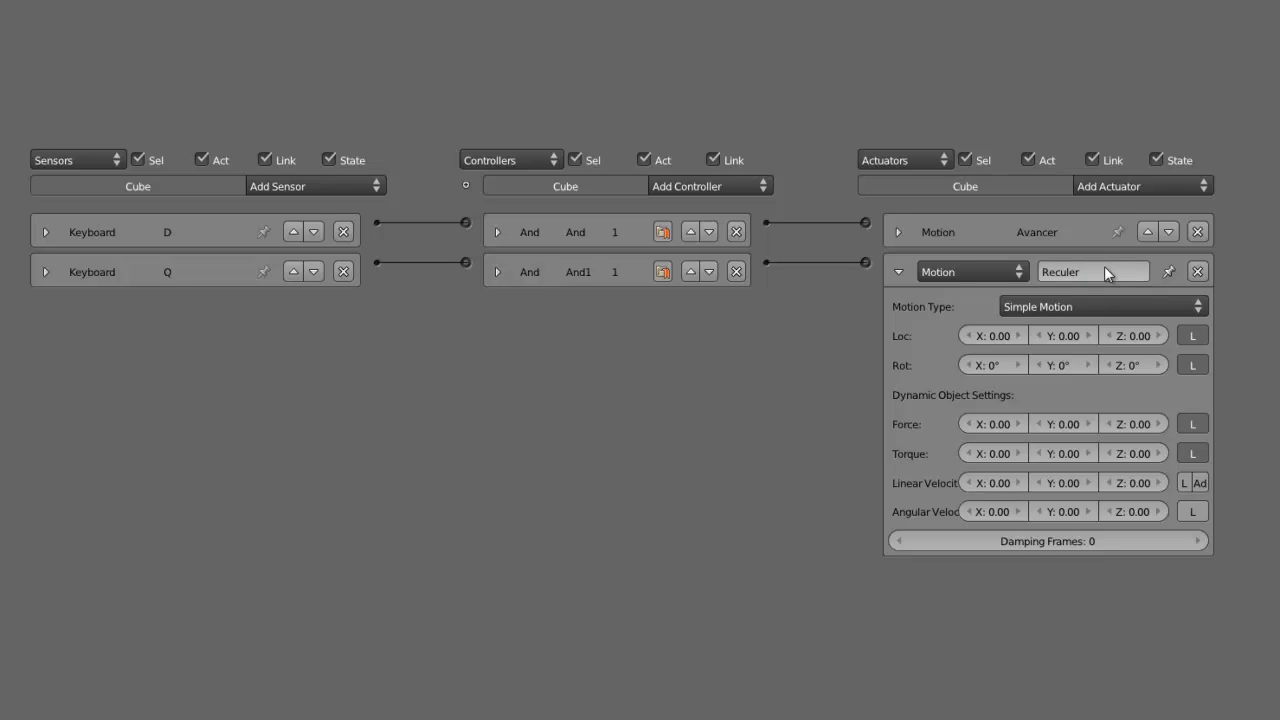
- Set the Reculer actuator's X location to -0.1 and collapse it
click(993, 338)
text(-0.1)
key(Return)
click(898, 272)
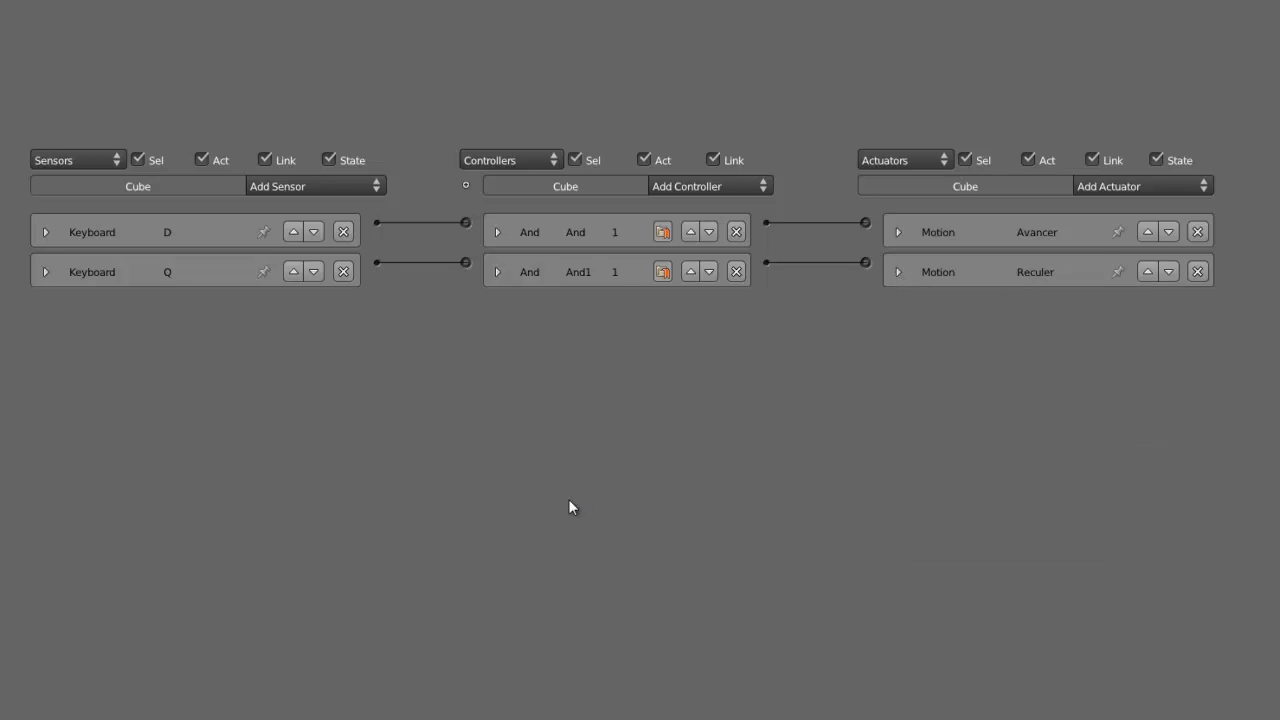
- Restore the full layout and test-run the game, moving the cube forward and backward along the track
key(ctrl+Up)
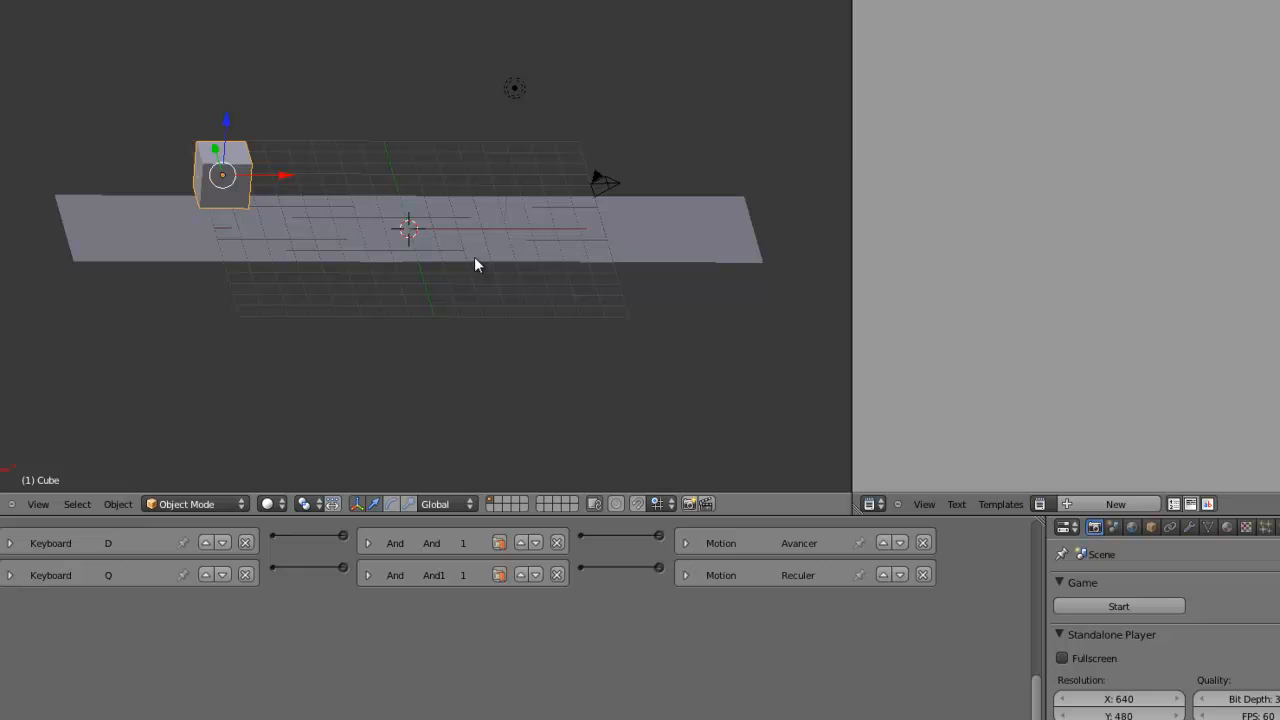
key(p)
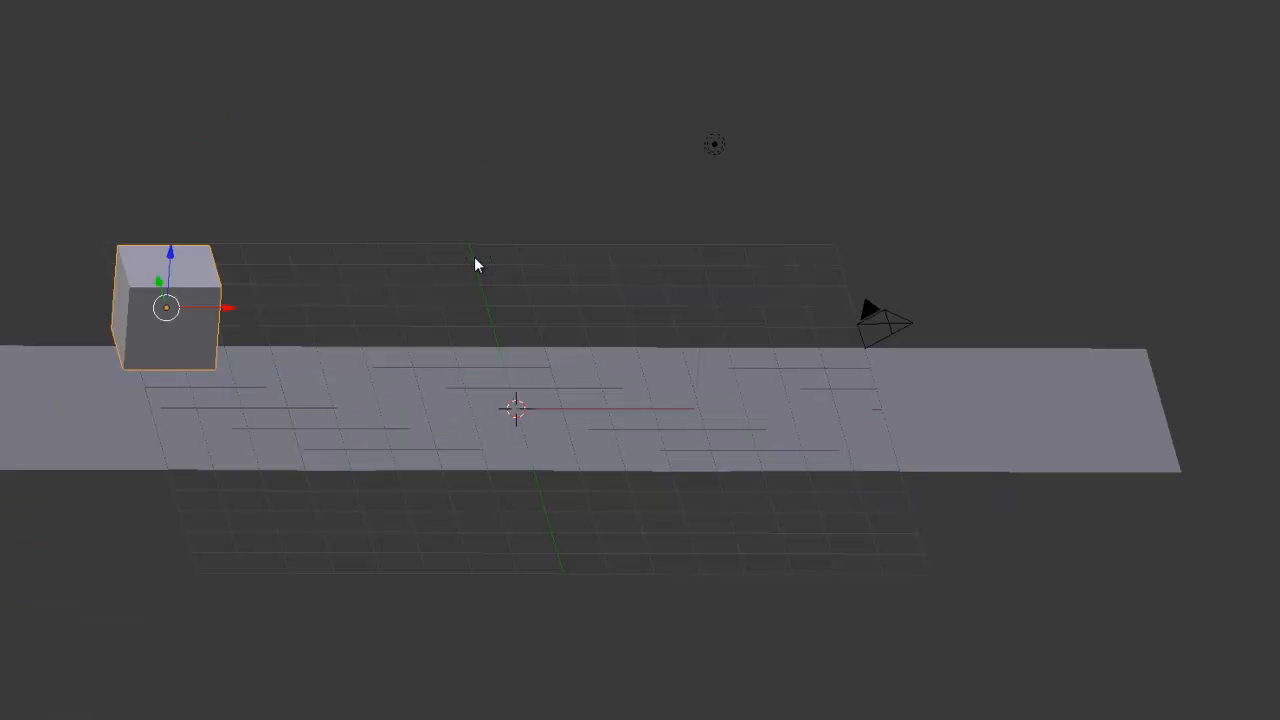
key(Right)
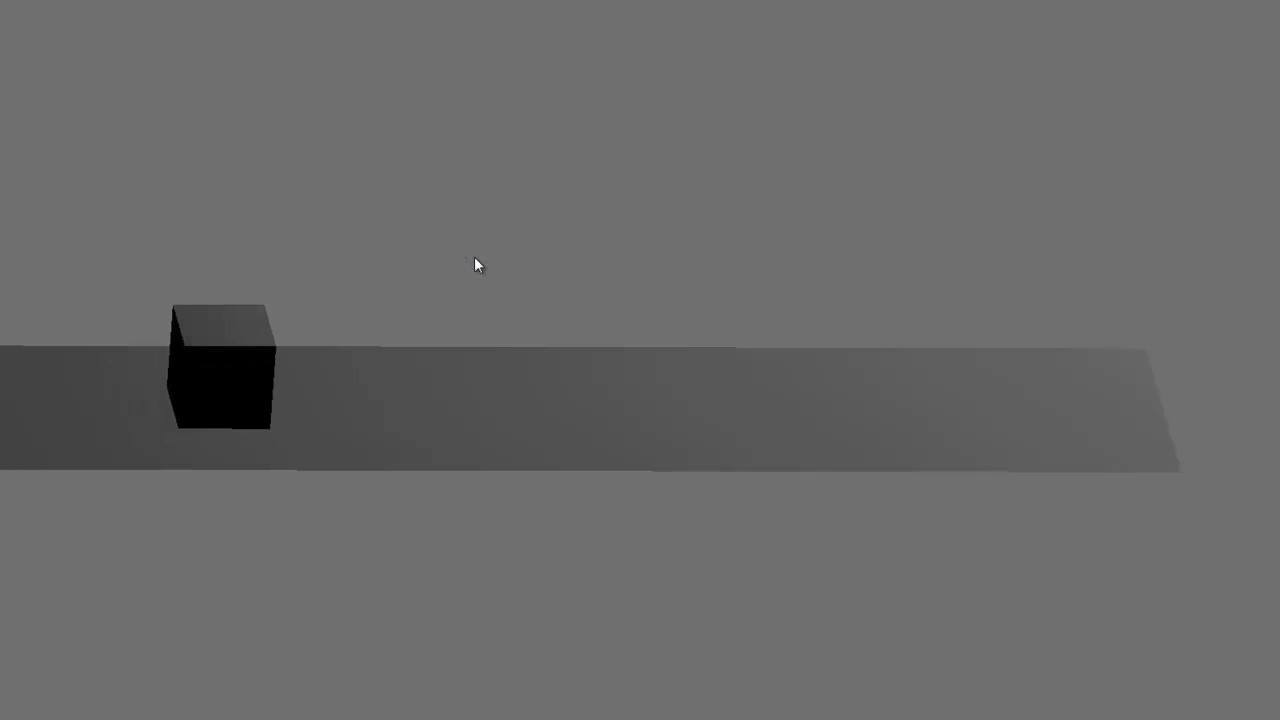
key(Left)
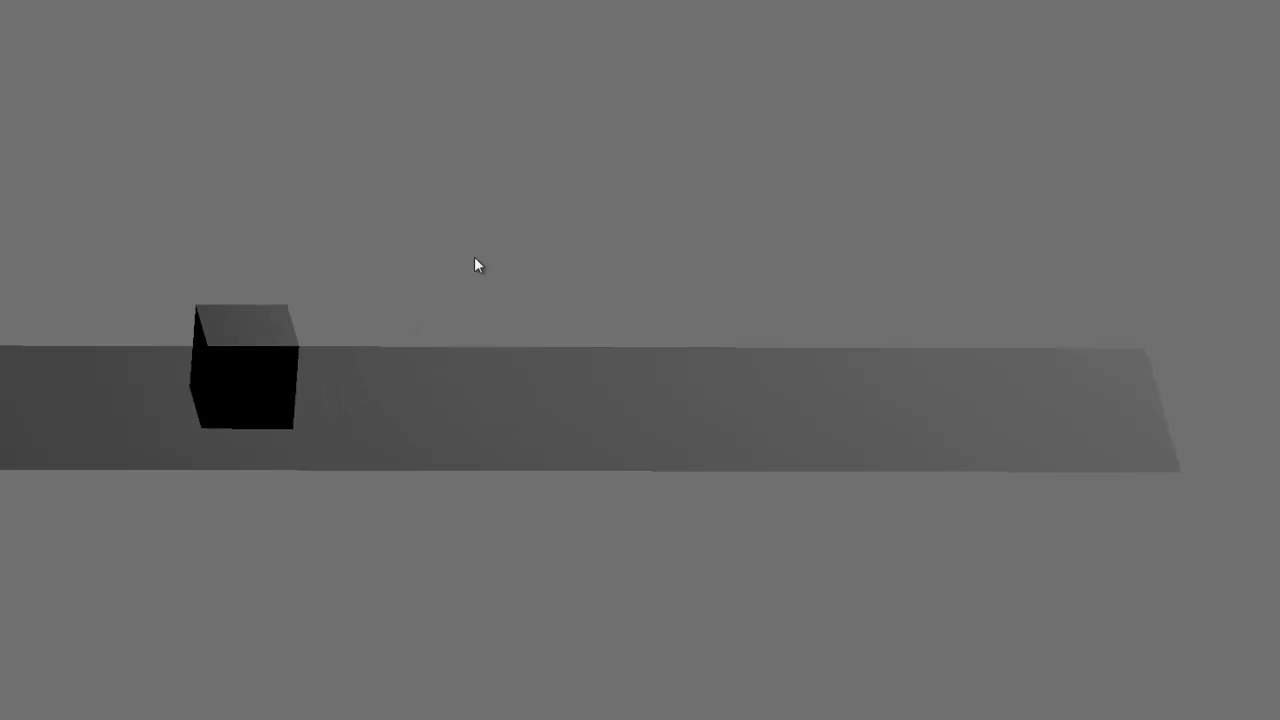
key(Right)
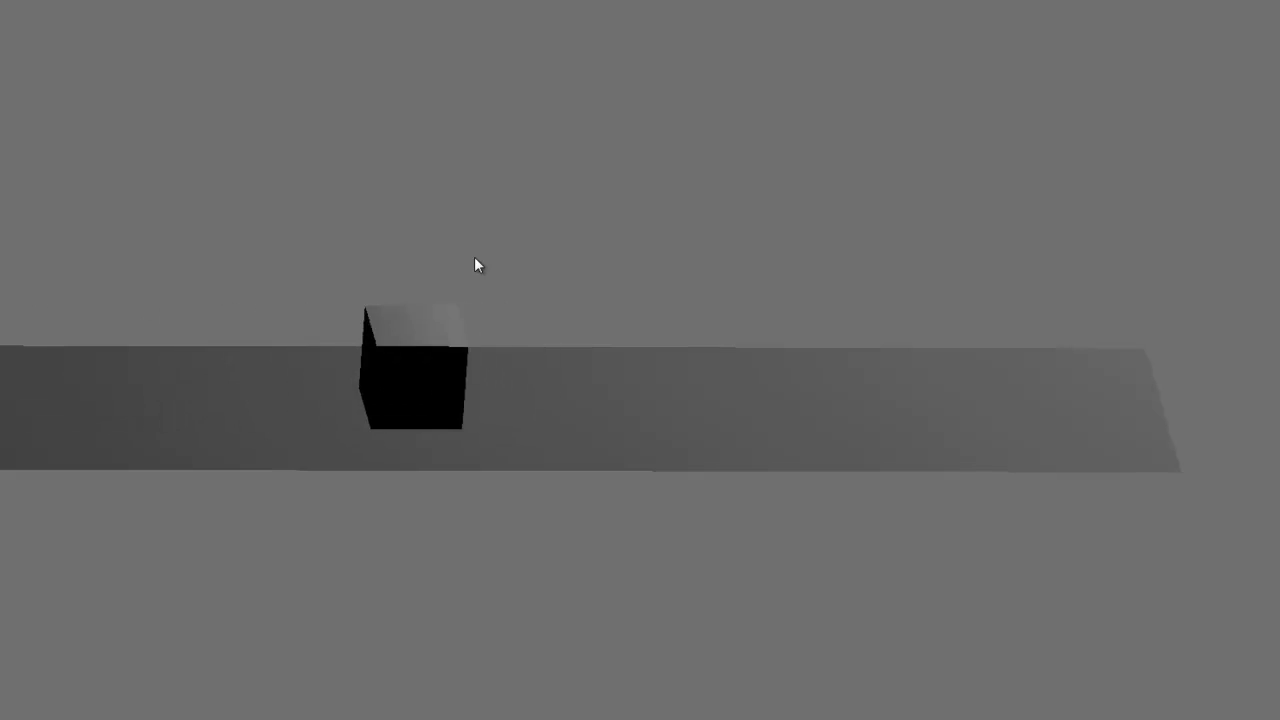
key(Escape)
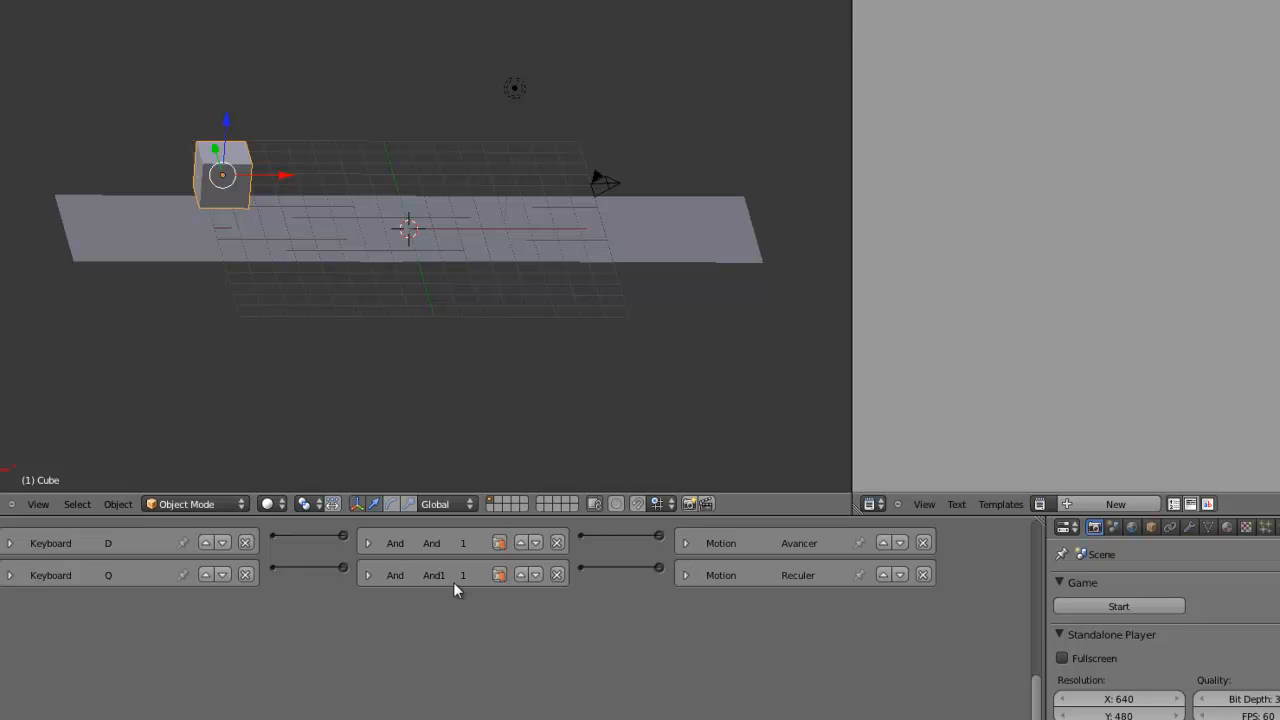
middle_drag(454, 586, 425, 685)
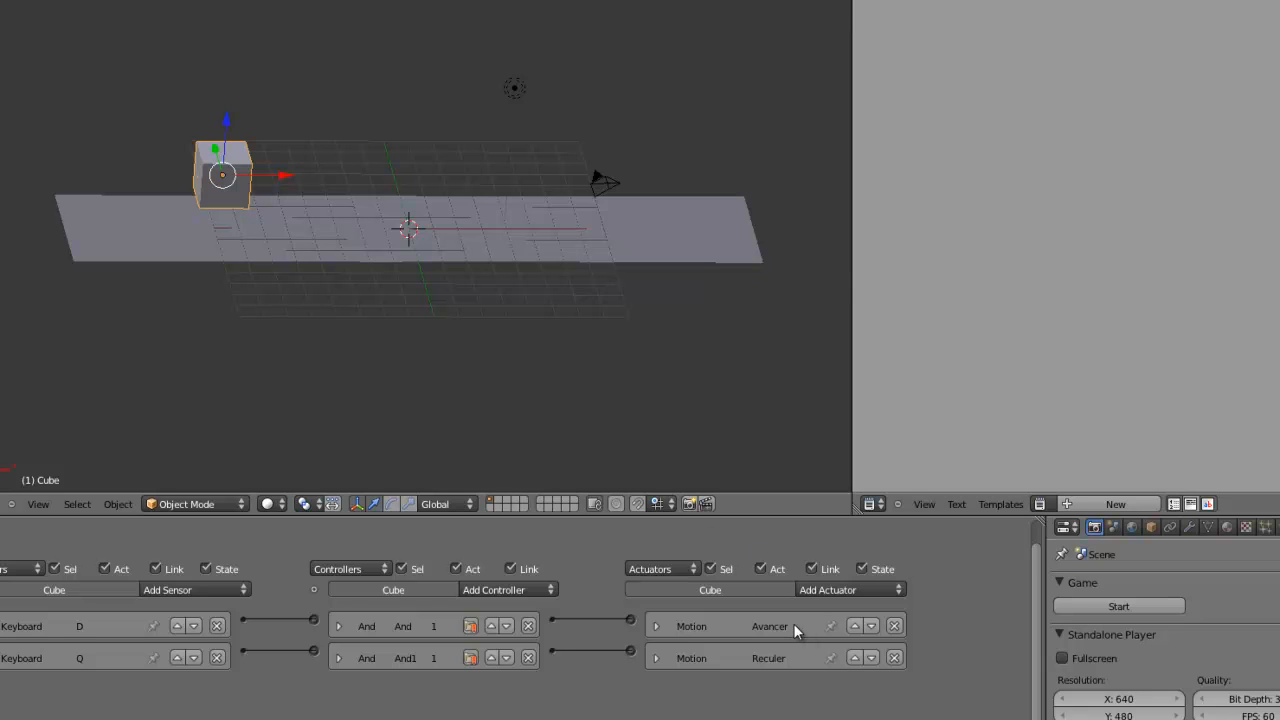
click(834, 591)
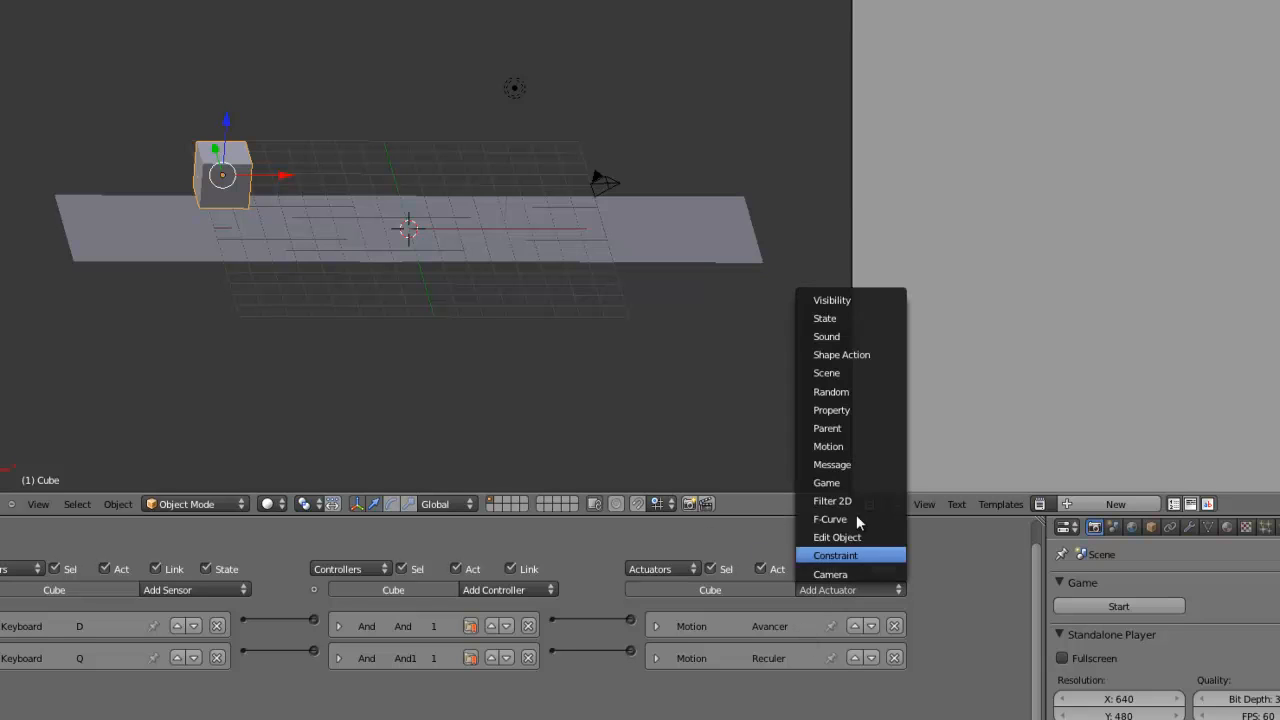
click(875, 597)
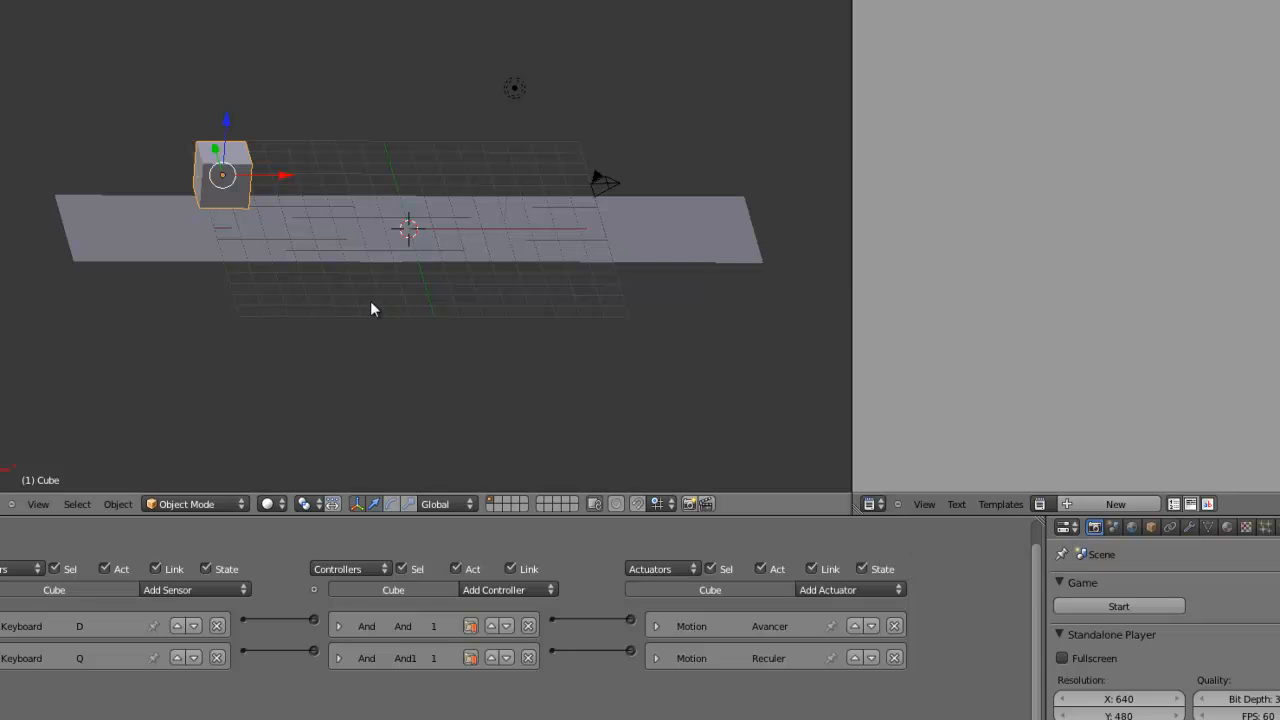
- Move the lamp along the X axis to near the middle of the track
middle_drag(371, 303, 369, 338)
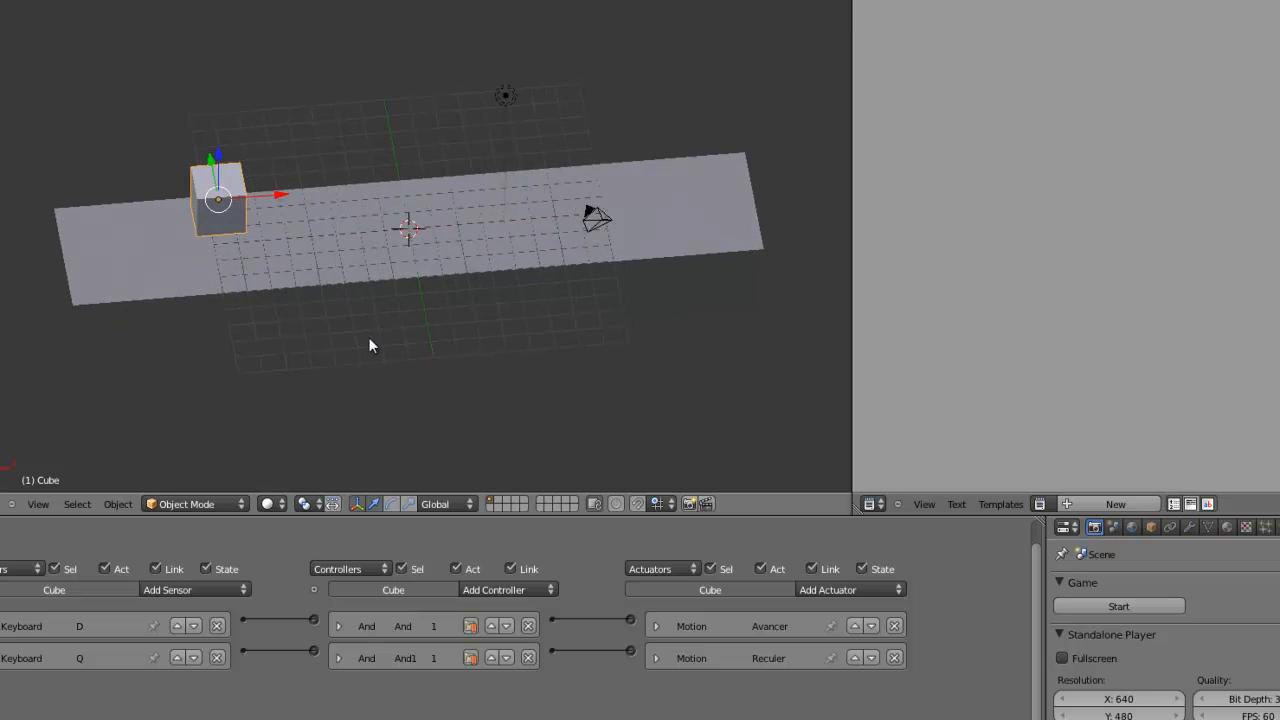
right_click(508, 97)
drag(560, 88, 448, 98)
middle_drag(533, 314, 545, 335)
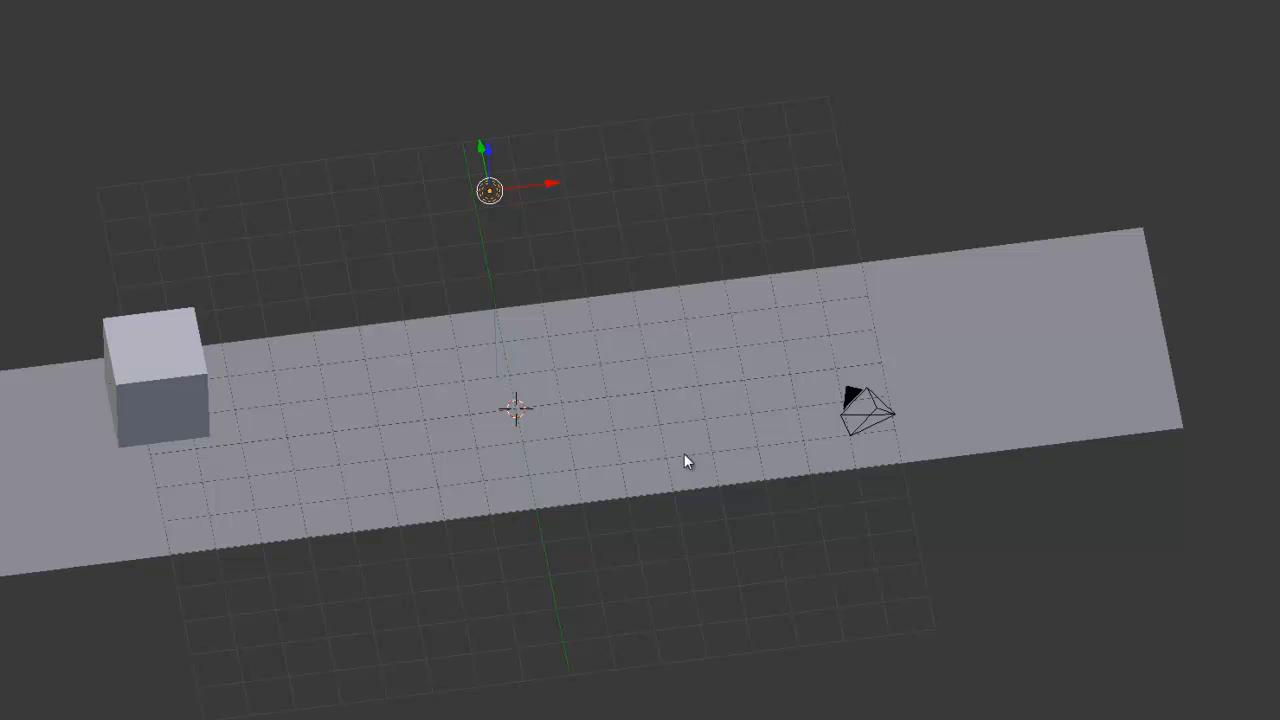
- In top view, add a cube mesh on the track, on the far side of the lamp from the player cube
key(KP_7)
key(shift+a)
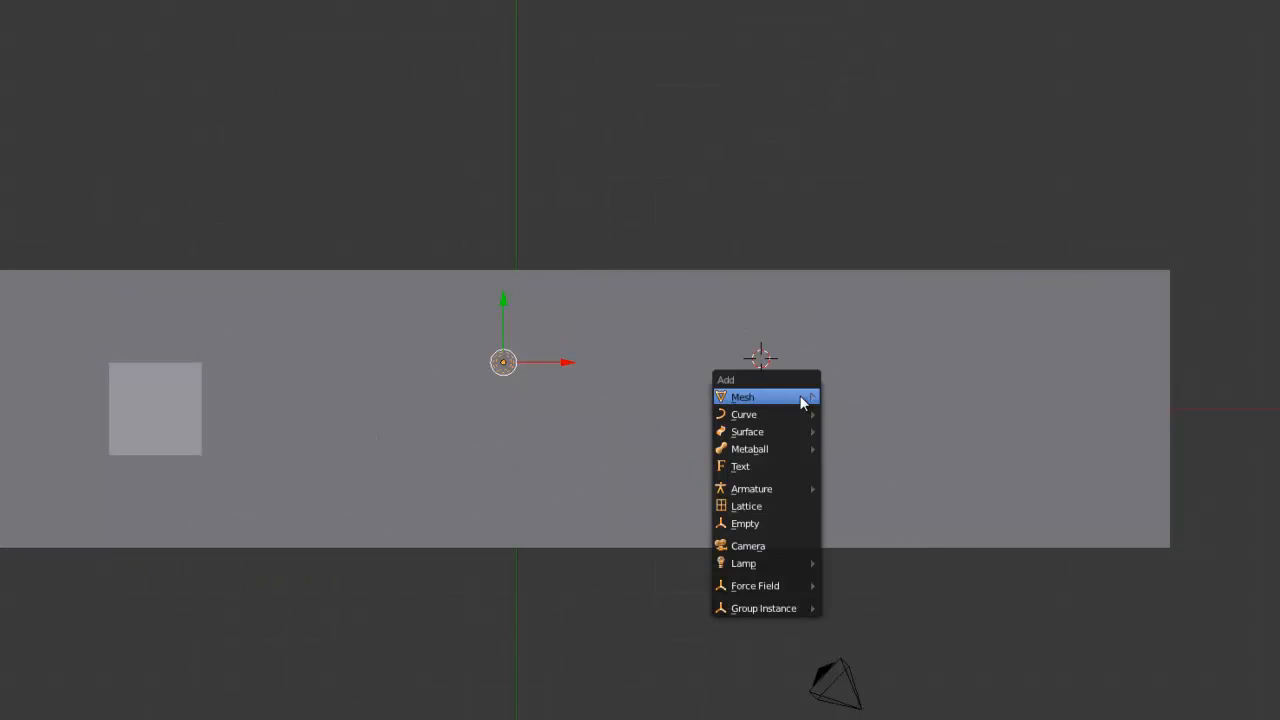
mouse_move(806, 397)
click(868, 422)
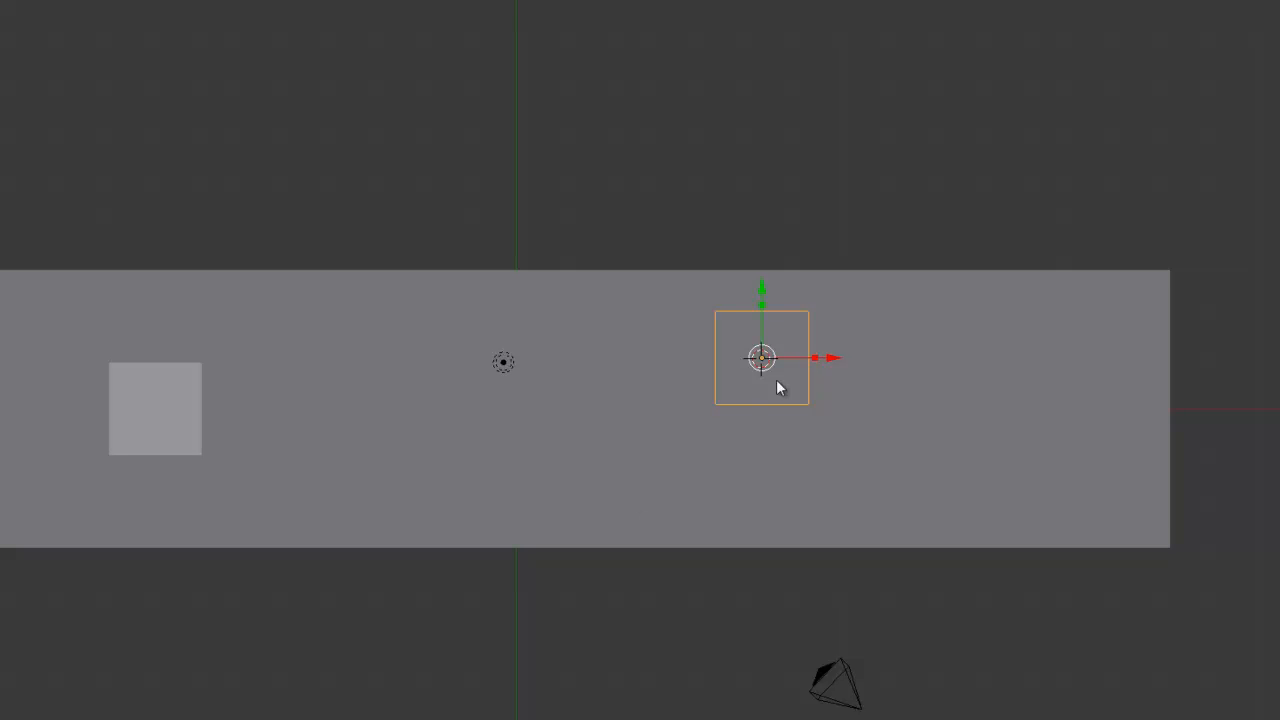
- Scale the new cube into a door panel about 0.144 thick and 2.462 wide, and shift it along Y
key(s)
key(x)
drag(765, 357, 764, 358)
drag(762, 305, 765, 269)
drag(811, 338, 832, 338)
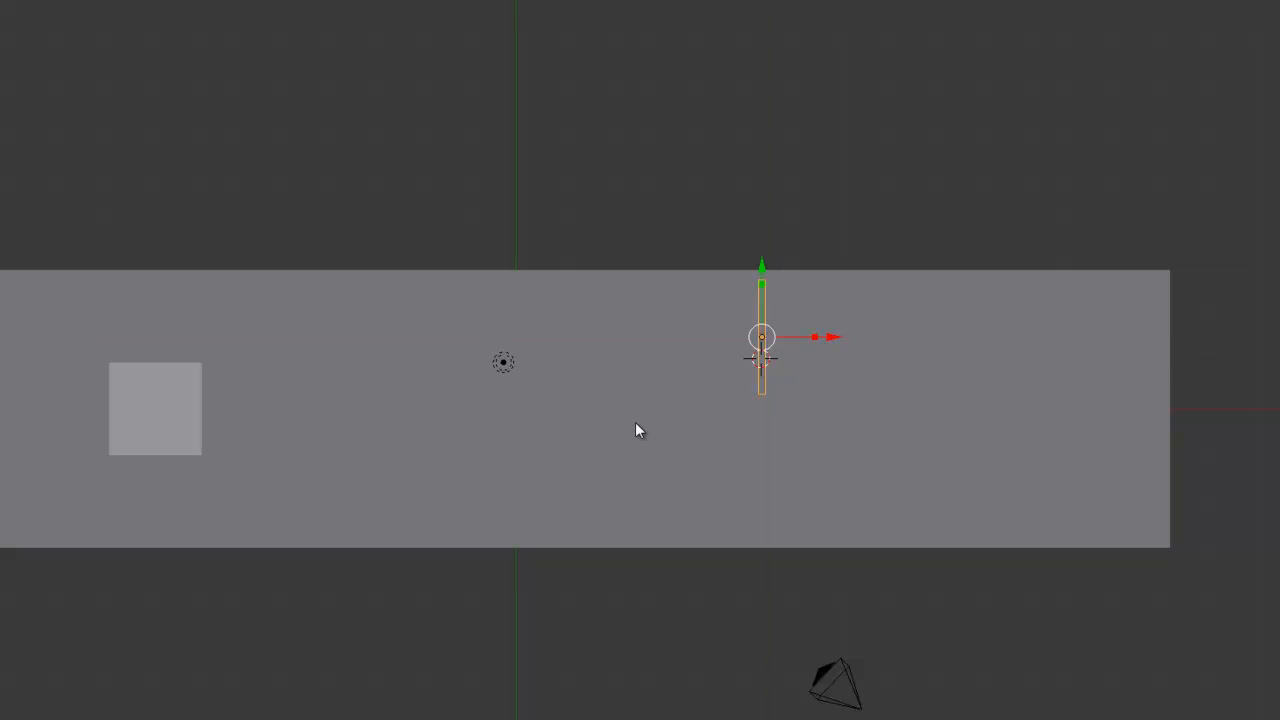
- In wireframe side view, raise the door panel and stretch it to about 3.63 high, with its base on the track
key(KP_3)
key(z)
scroll(598, 284, up, 4)
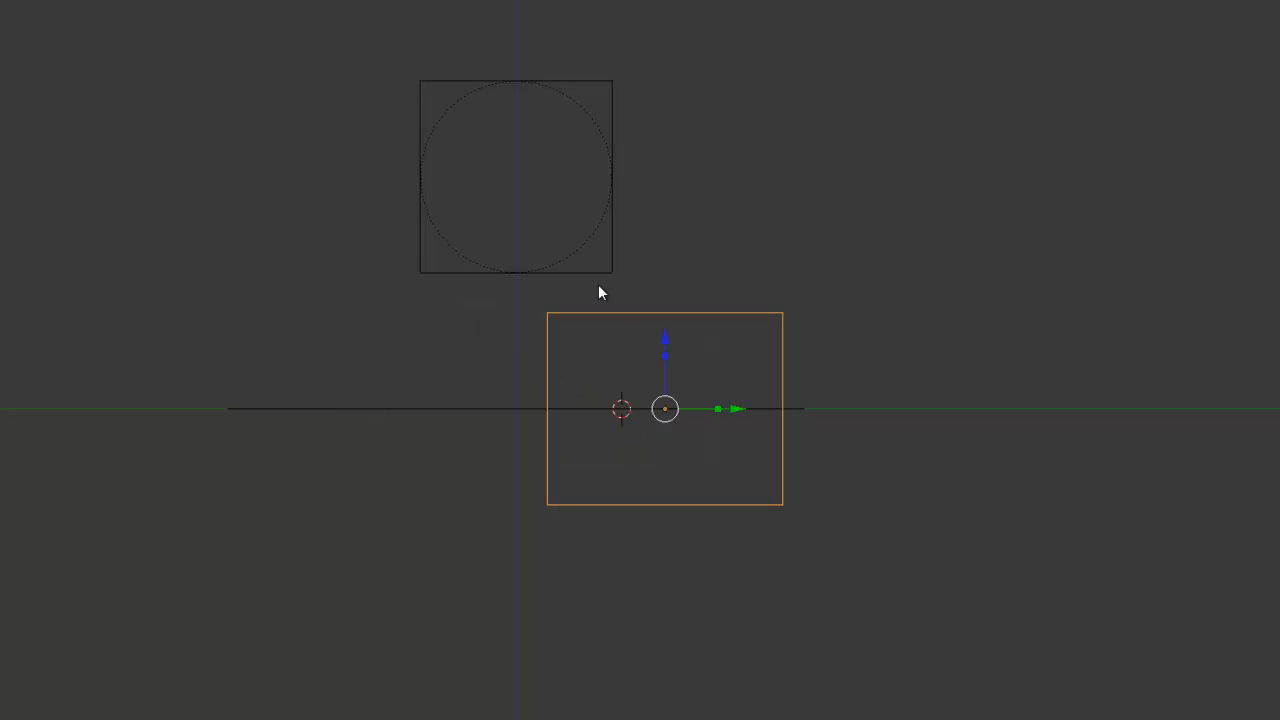
drag(664, 337, 661, 145)
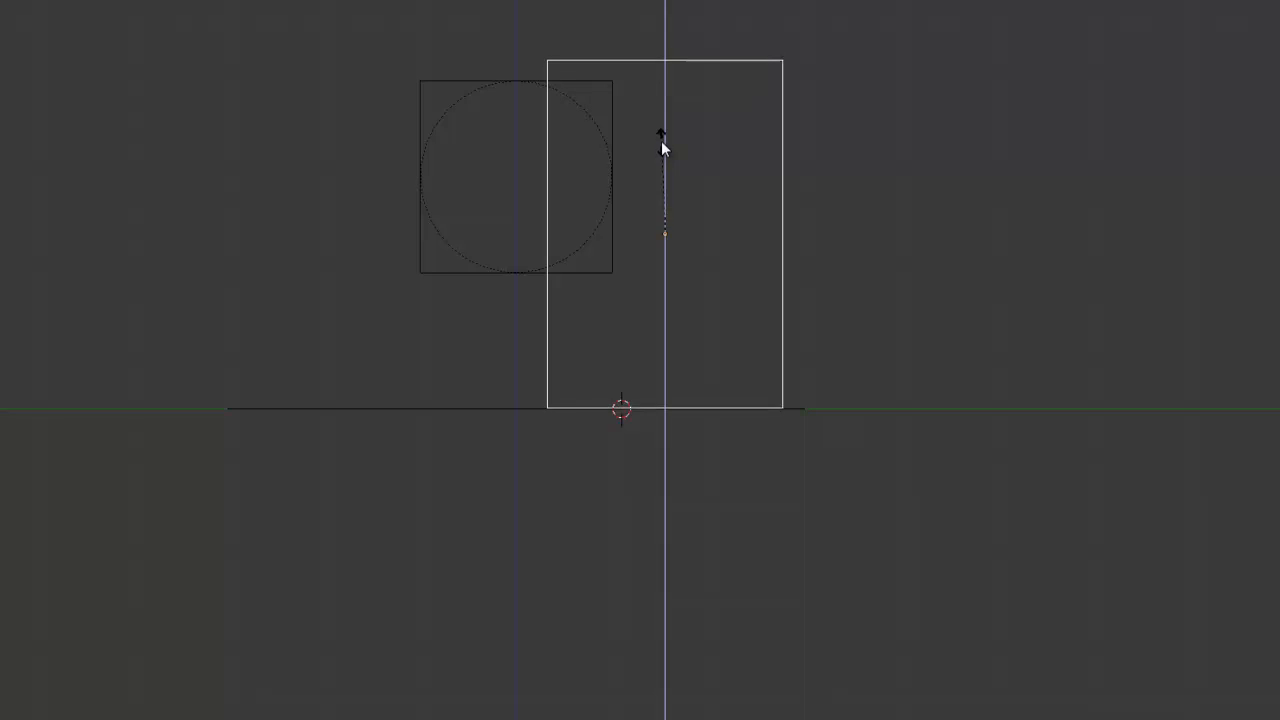
click(661, 141)
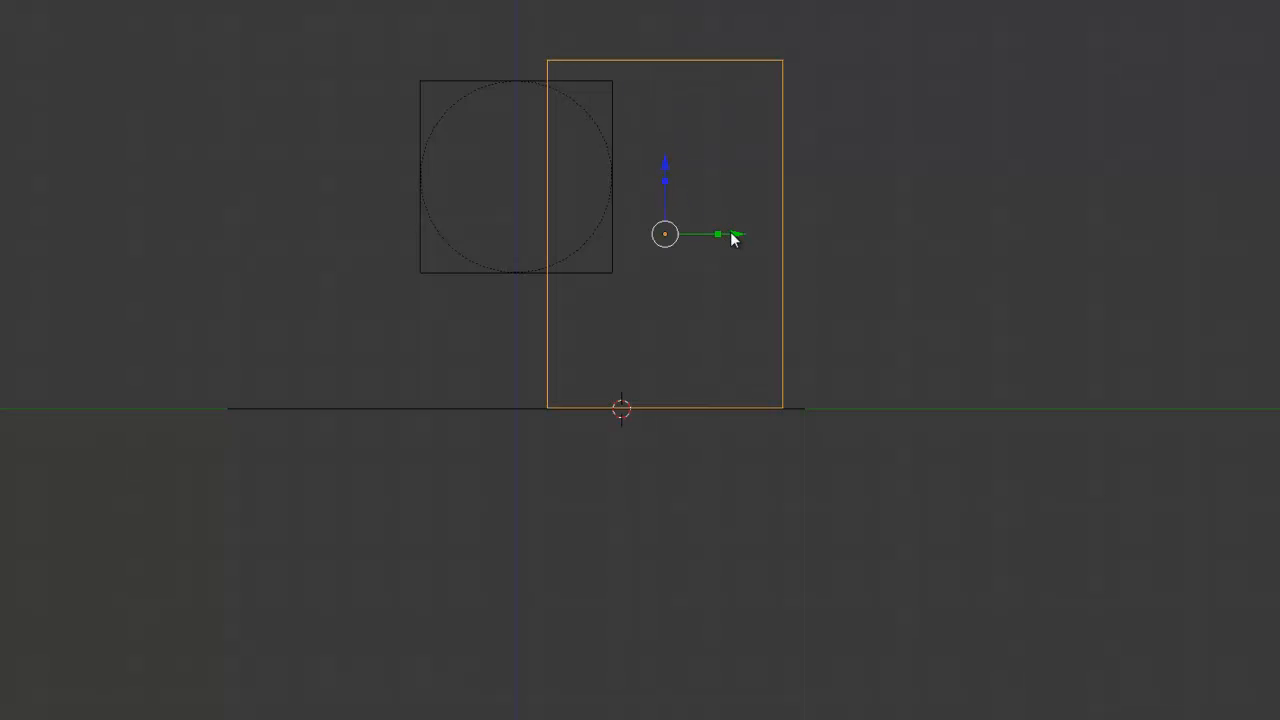
- Move the door panel to about Y 1.25 and place a duplicate flush beside it along Y, closing the doorway
mouse_move(734, 234)
mouse_down()
mouse_move(443, 243)
mouse_move(471, 243)
mouse_up()
key(shift+d)
right_click(757, 281)
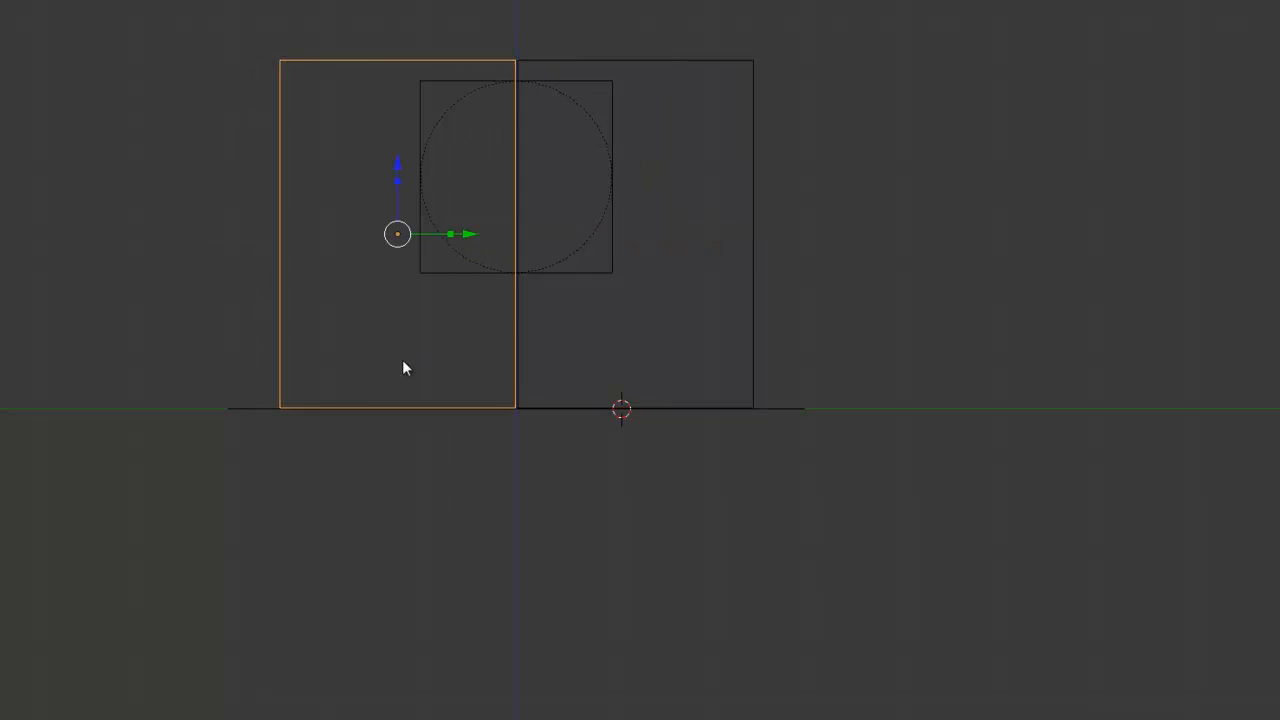
mouse_move(402, 360)
middle_down()
mouse_move(320, 609)
mouse_move(729, 671)
mouse_move(633, 456)
mouse_move(706, 396)
mouse_move(645, 403)
mouse_move(632, 449)
middle_up()
key(z)
scroll(650, 400, up, 5)
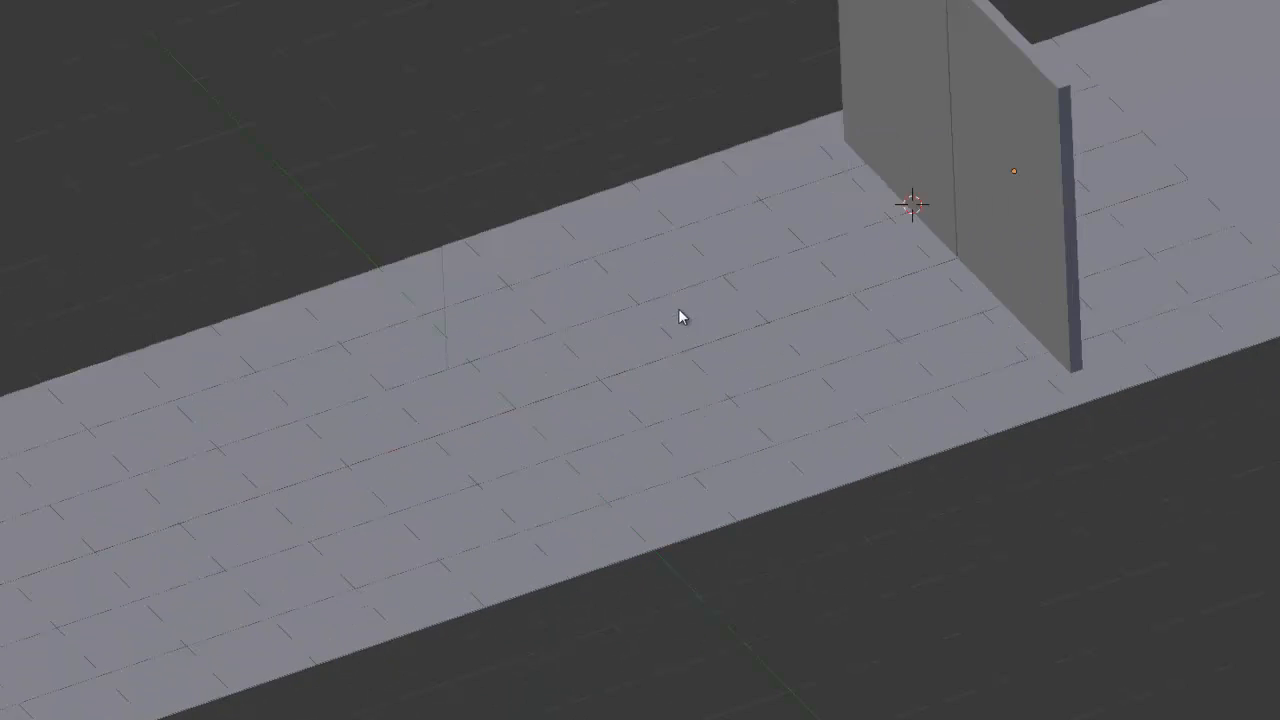
- Rename the door panel on the positive Y side as Porte1
right_click(990, 320)
scroll(800, 375, down, 5)
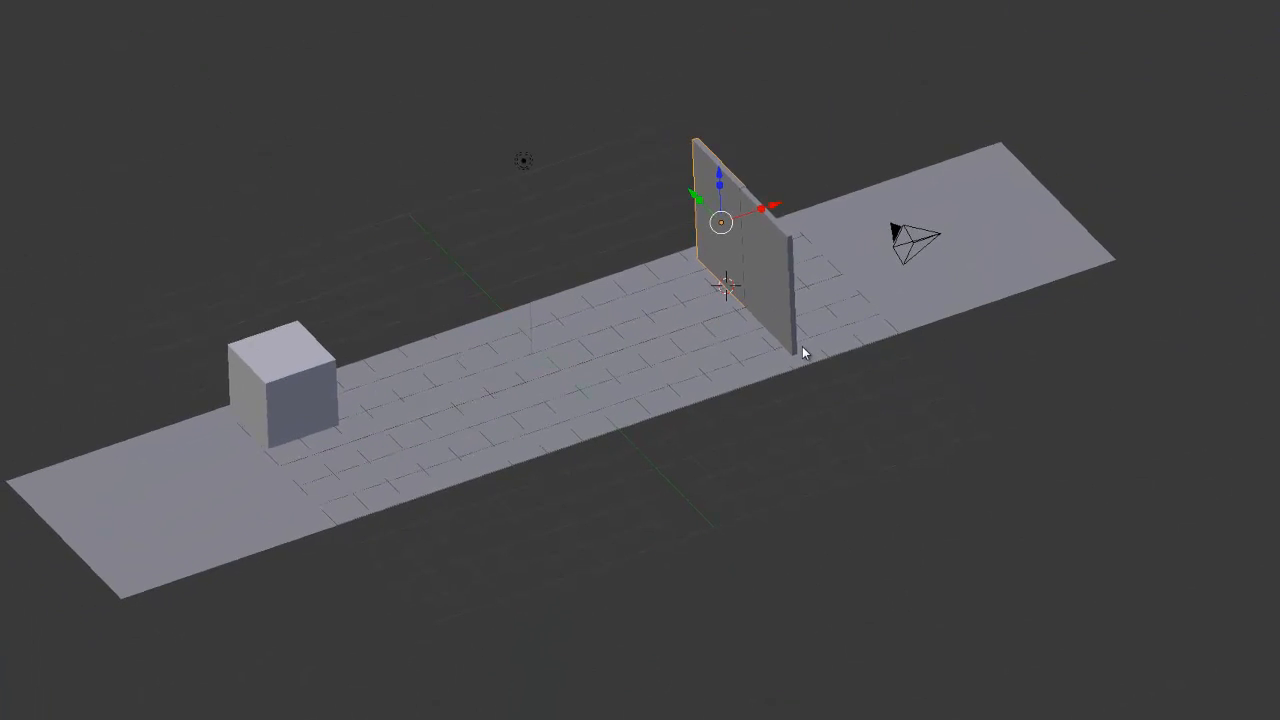
key(n)
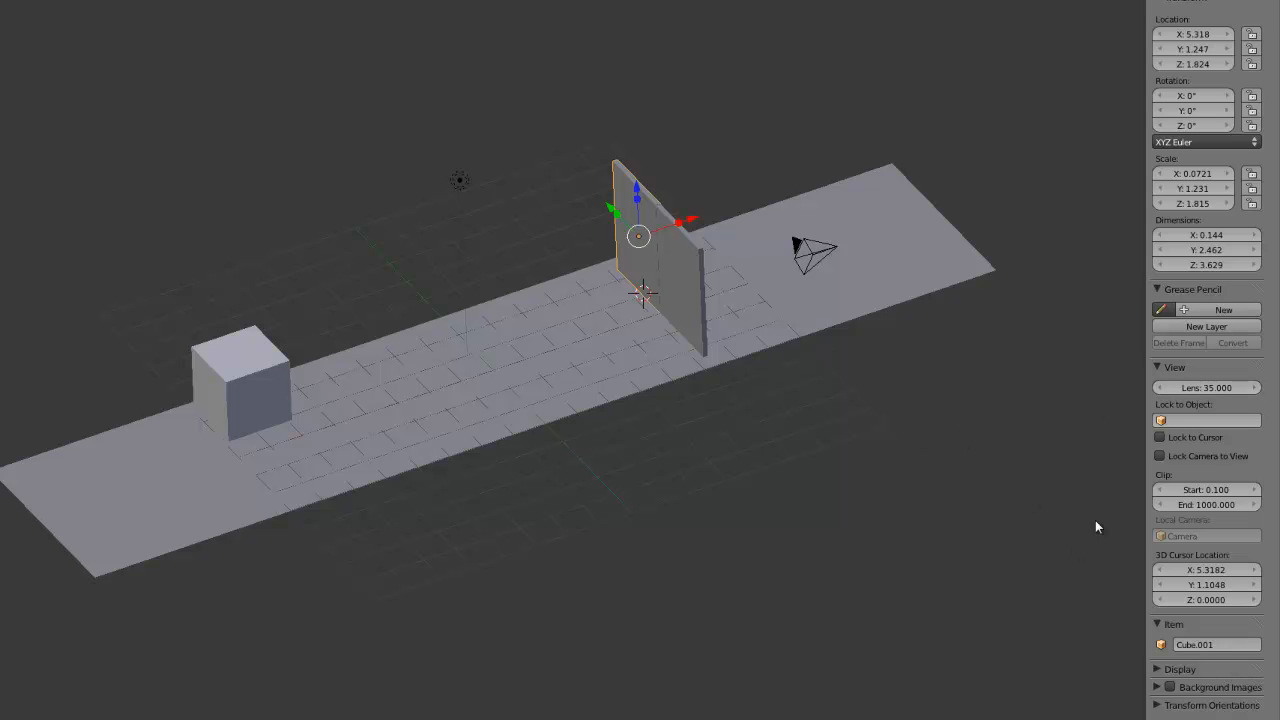
click(1234, 643)
text(Porte)
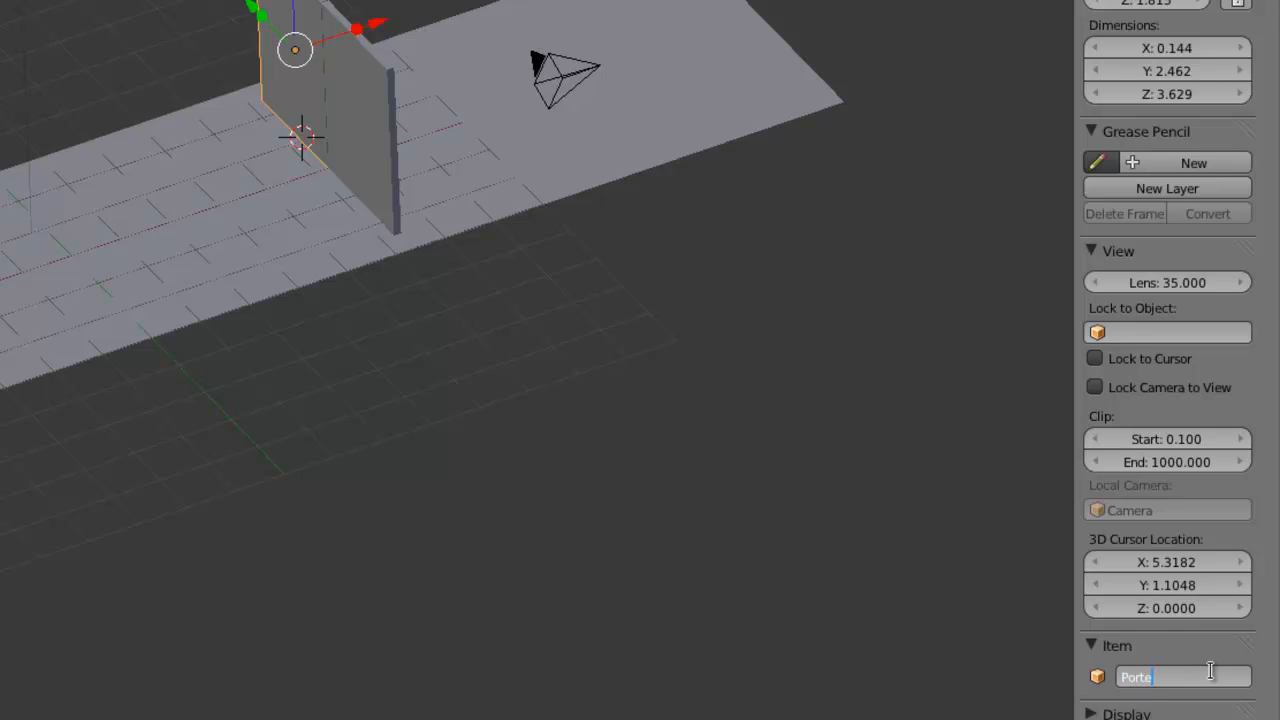
text(1)
key(Return)
- Rename the duplicated door panel as porte2
right_click(349, 25)
click(1183, 683)
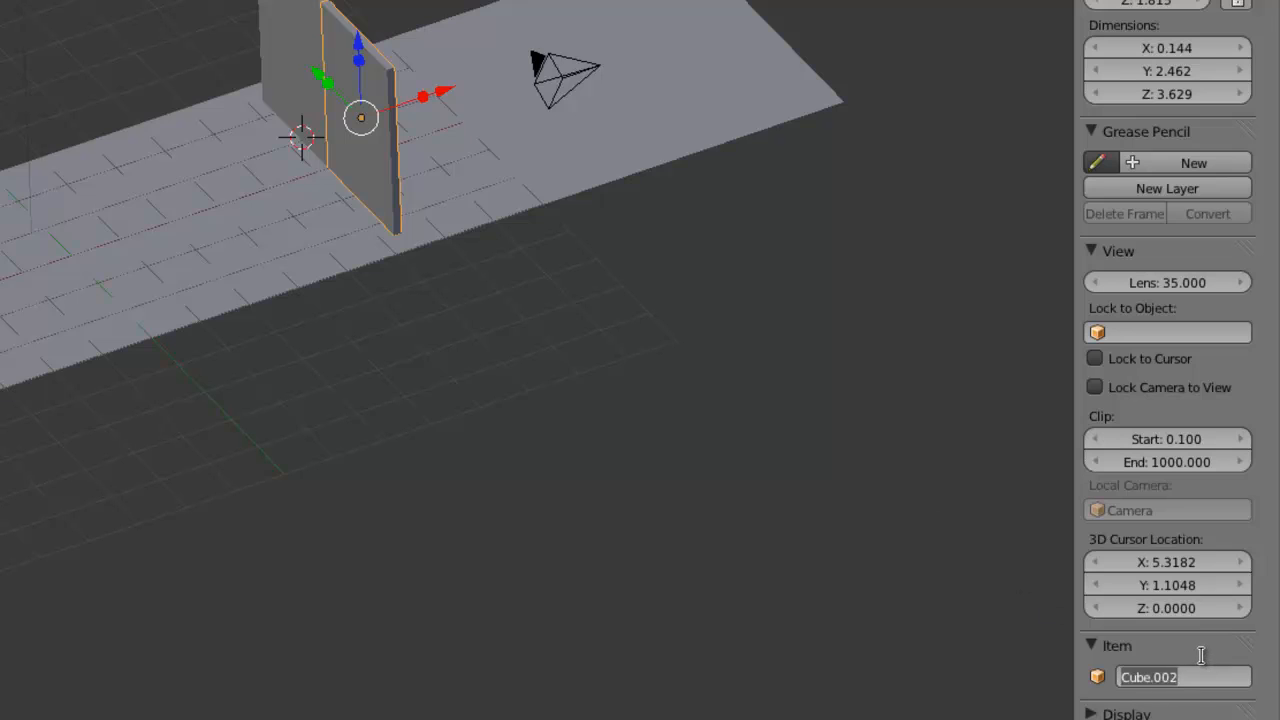
text(porte2)
key(Return)
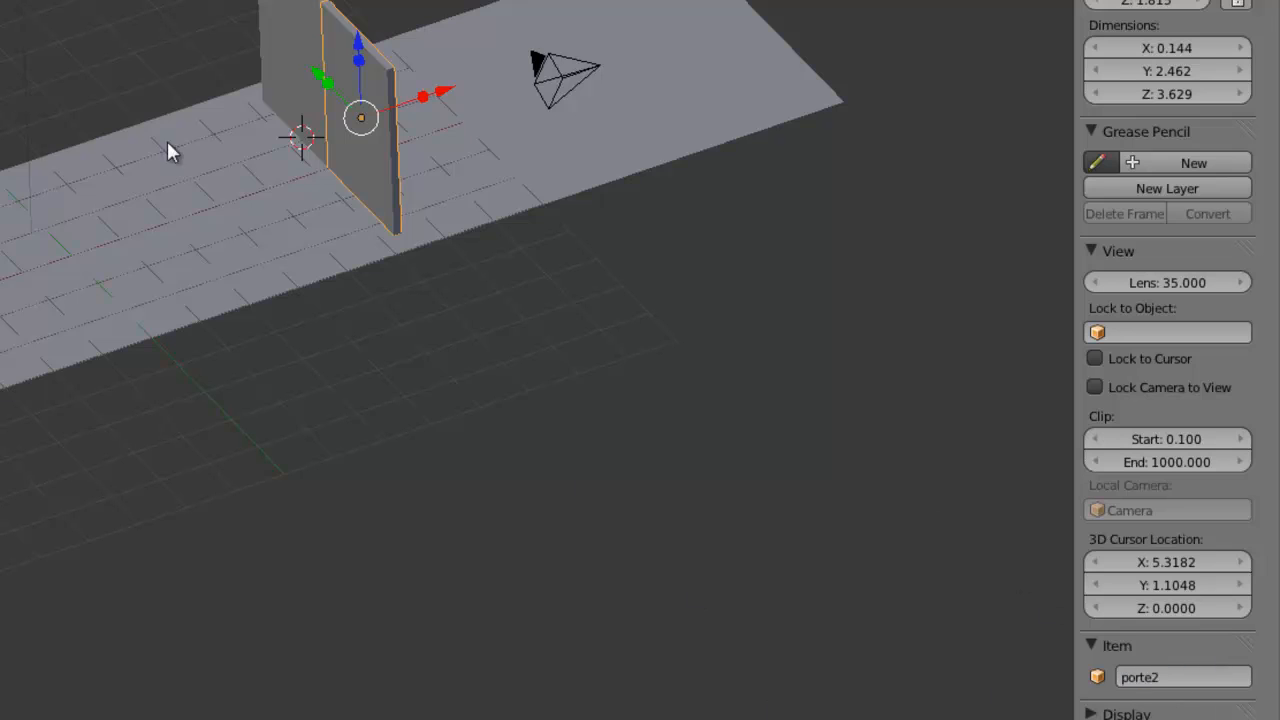
- Rename the cube on the track as Perso
right_click(300, 3)
click(1187, 682)
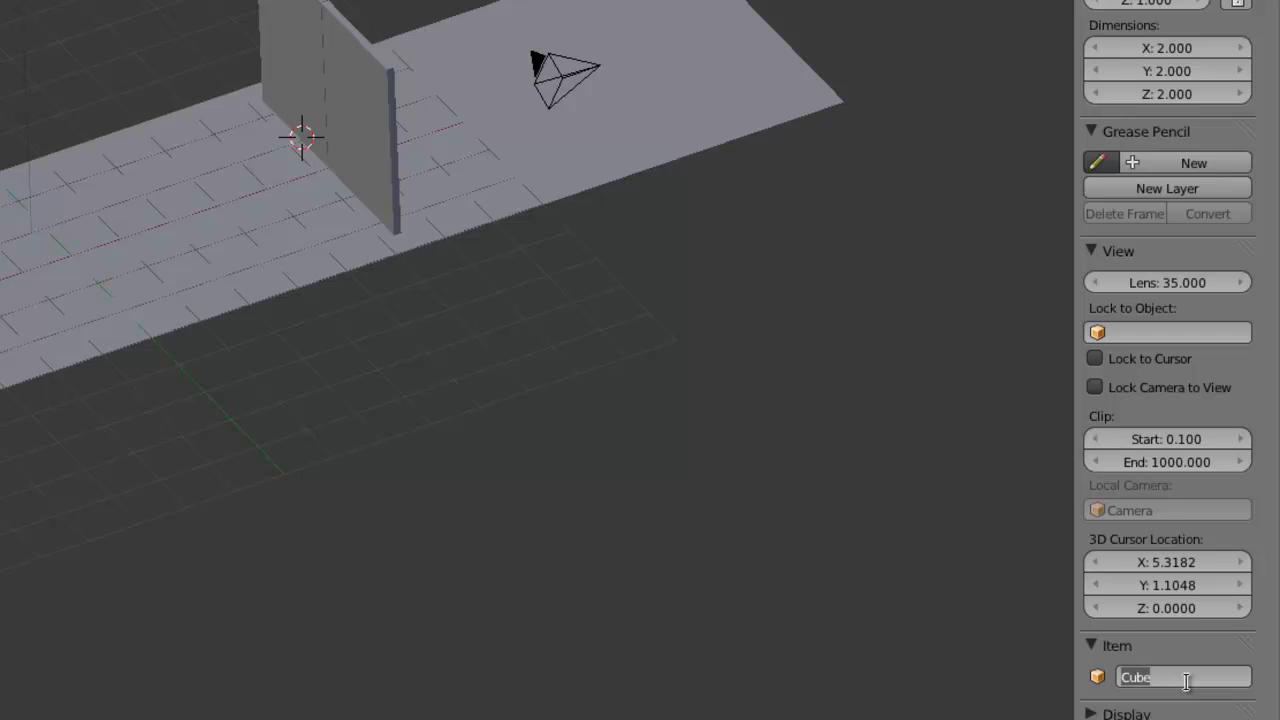
text(Perso)
key(Return)
middle_drag(430, 400, 471, 434)
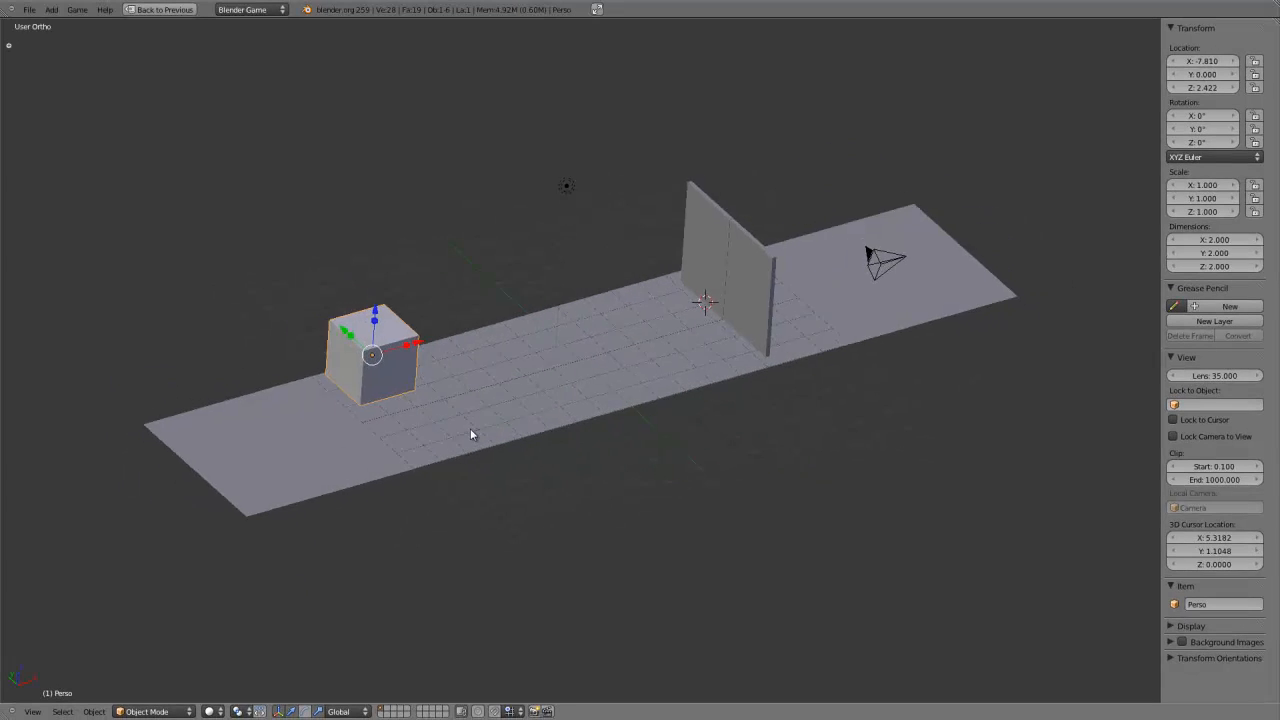
- Switch to the Default screen layout, enlarge the timeline area and change it into a DopeSheet
key(ctrl+Up)
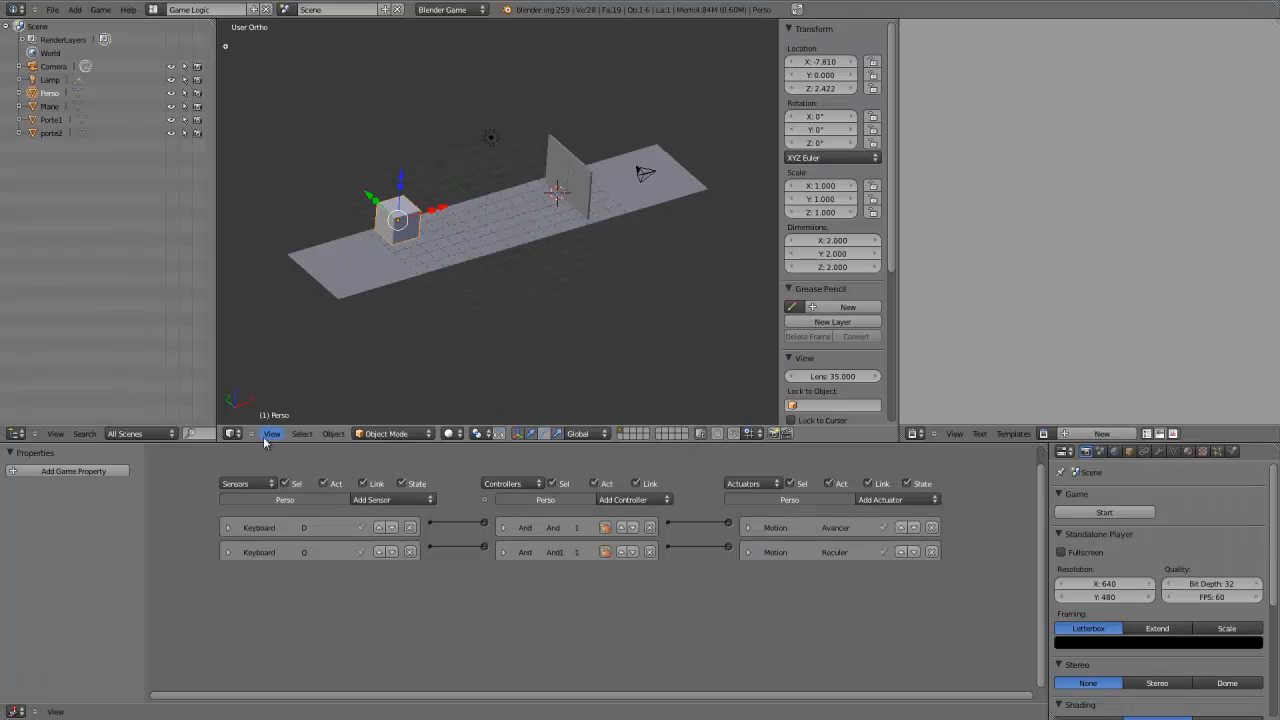
click(160, 12)
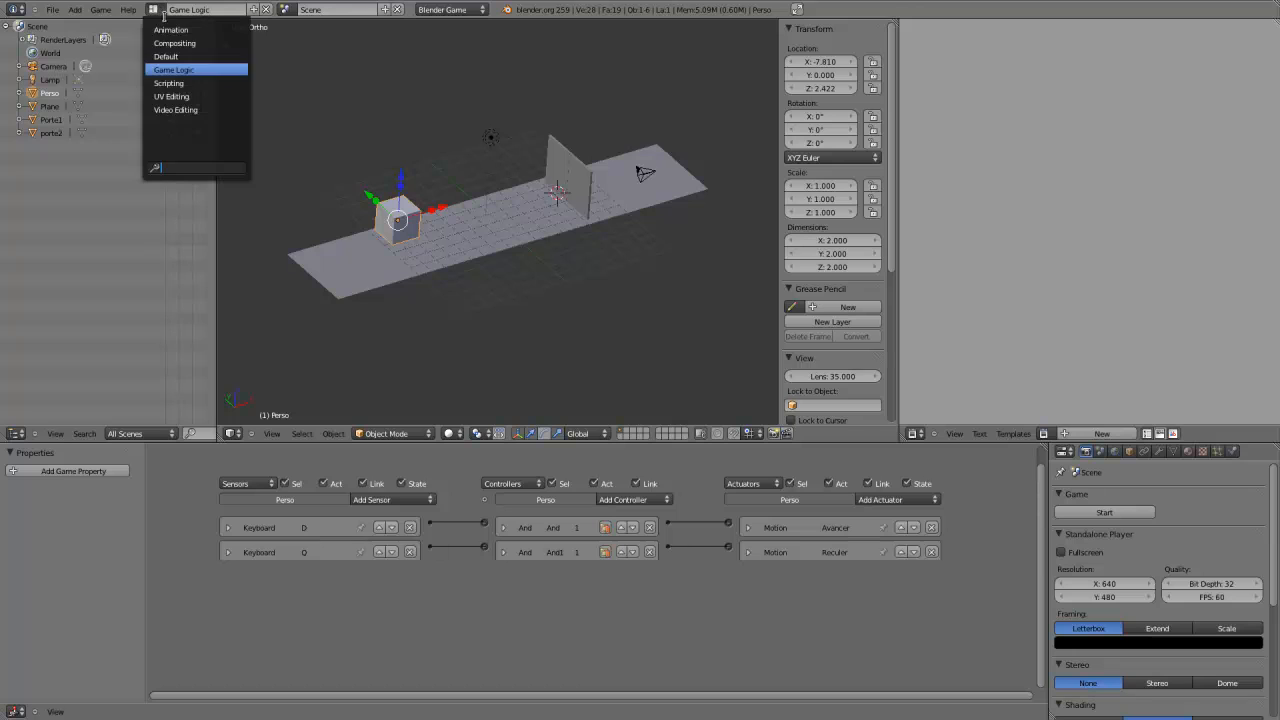
click(193, 56)
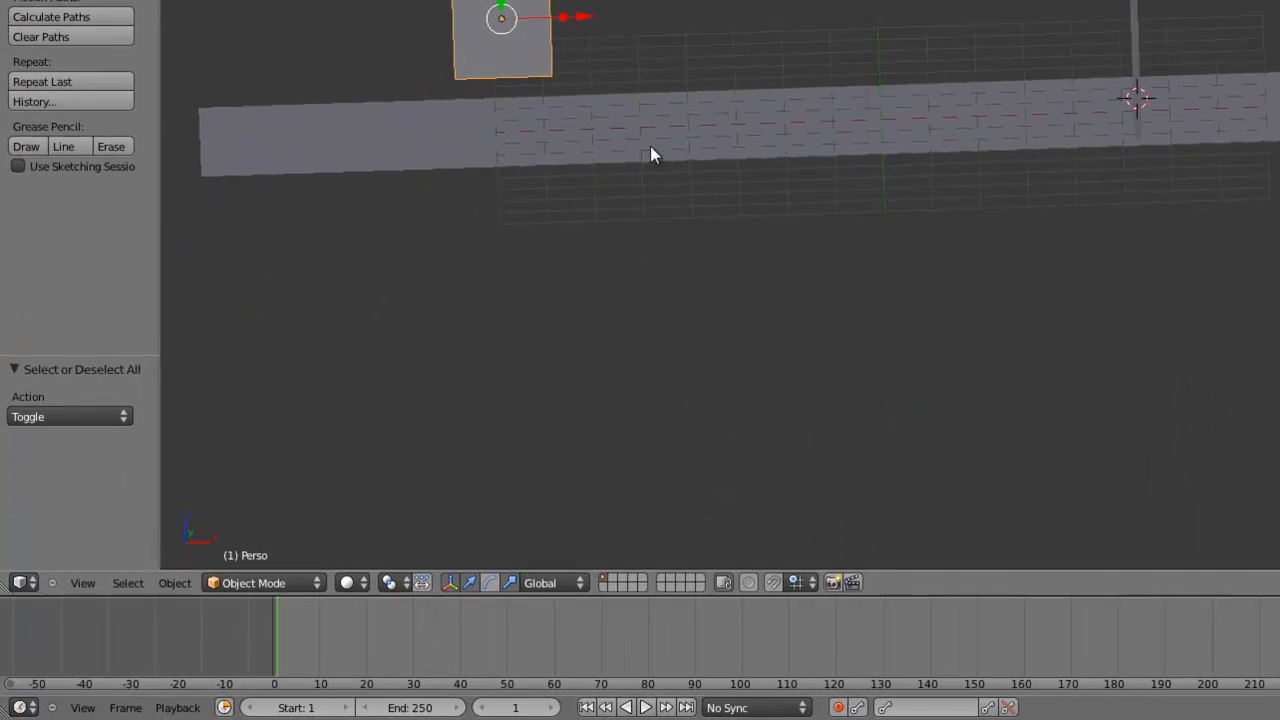
middle_drag(434, 341, 567, 420)
middle_drag(890, 190, 835, 99)
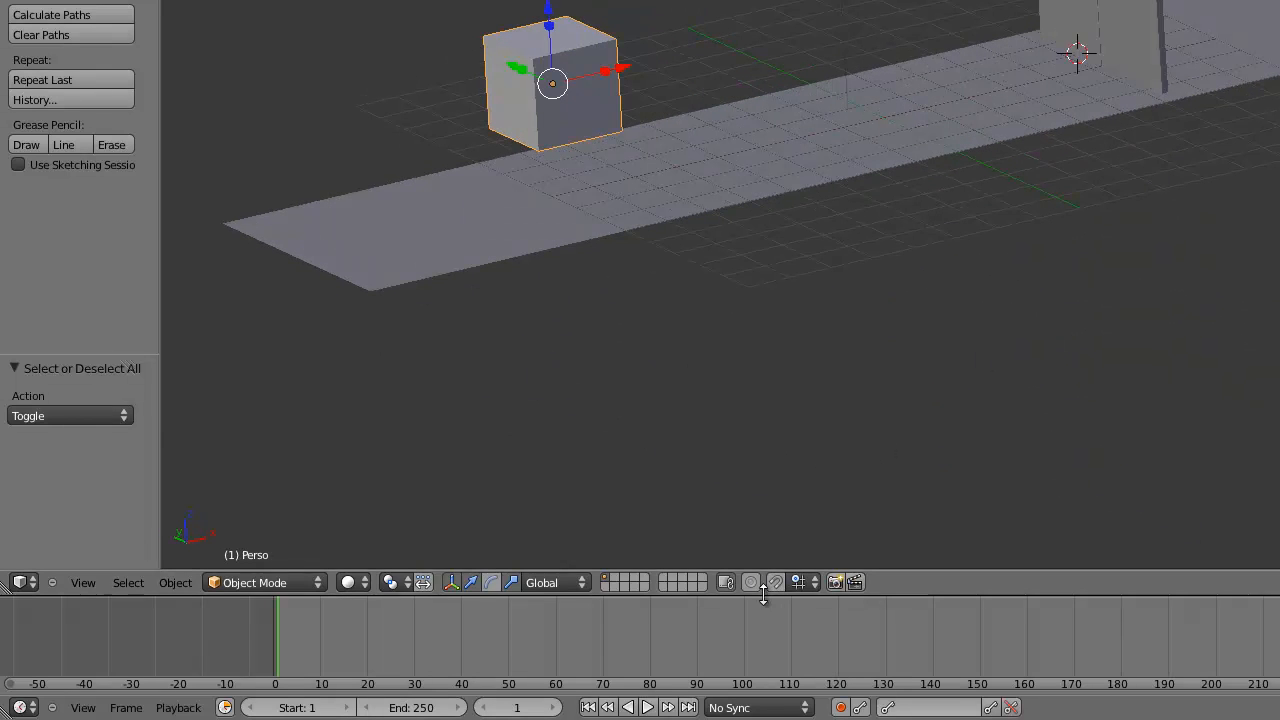
drag(766, 594, 763, 522)
click(22, 707)
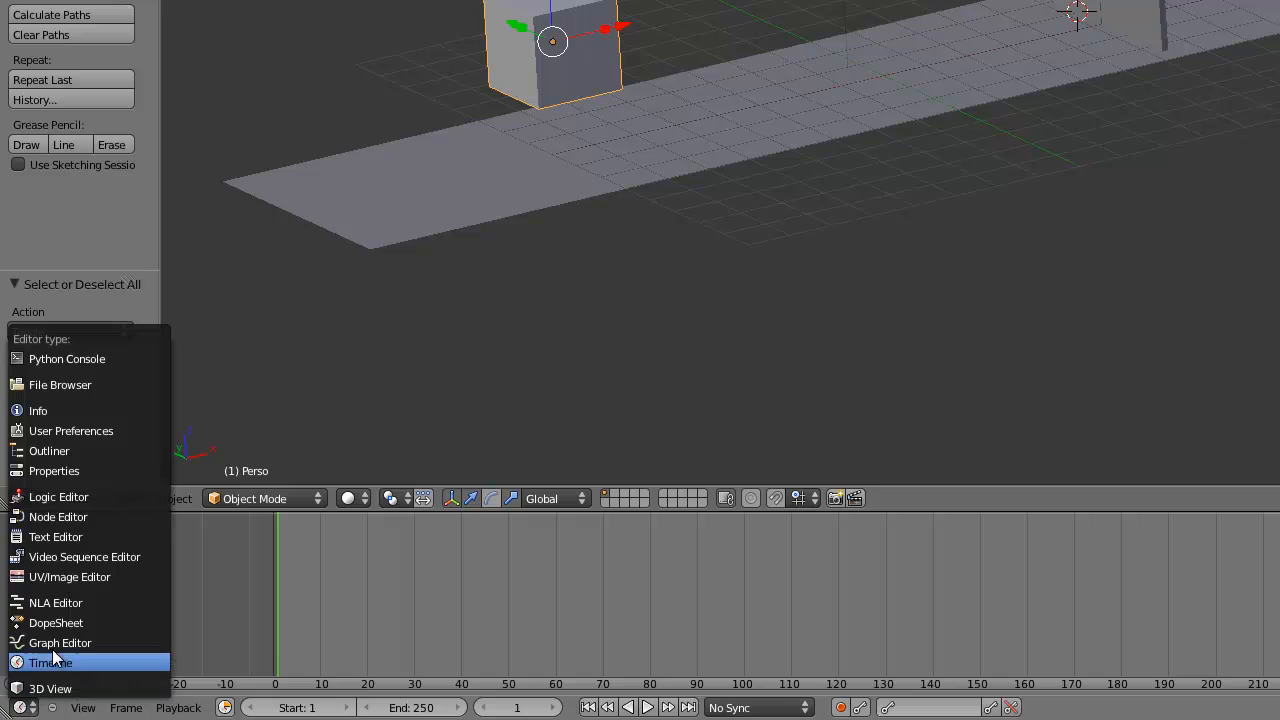
click(82, 624)
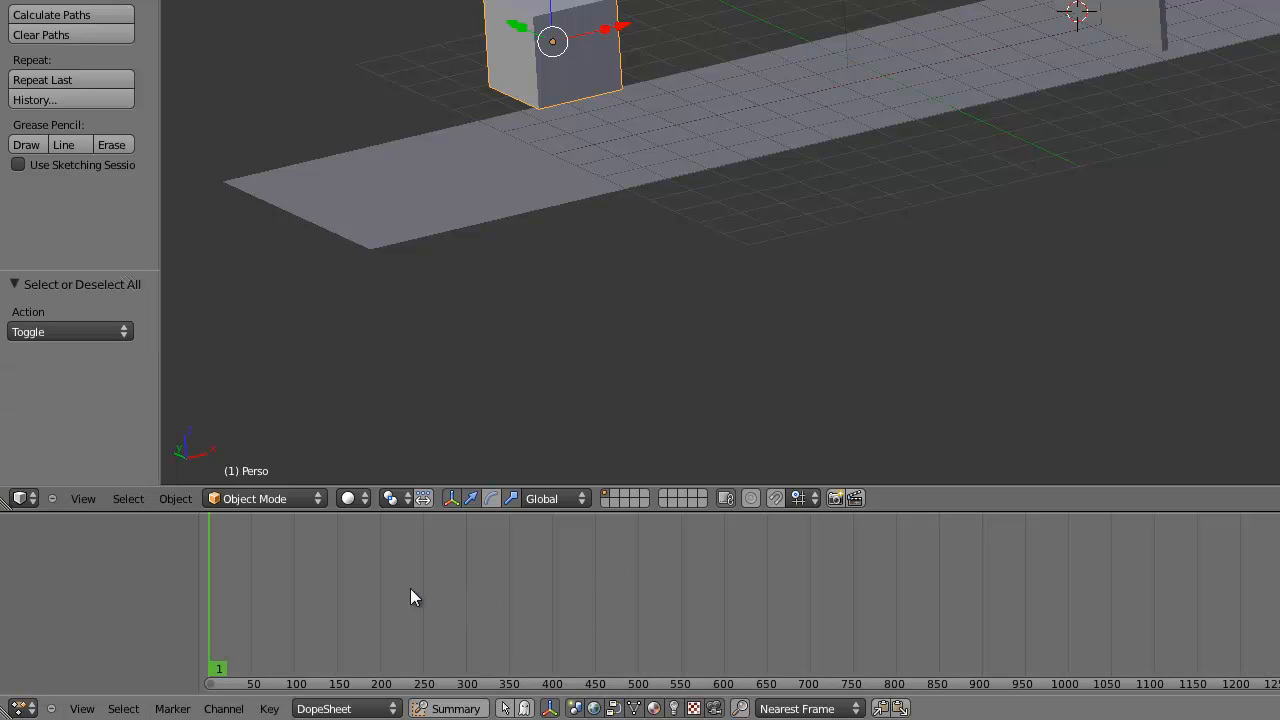
- Set the current frame to 0 and insert a Location keyframe for porte2, working in wireframe side view
ctrl+middle_drag(410, 589, 462, 588)
drag(818, 686, 323, 666)
ctrl+middle_drag(457, 626, 490, 637)
drag(450, 682, 354, 679)
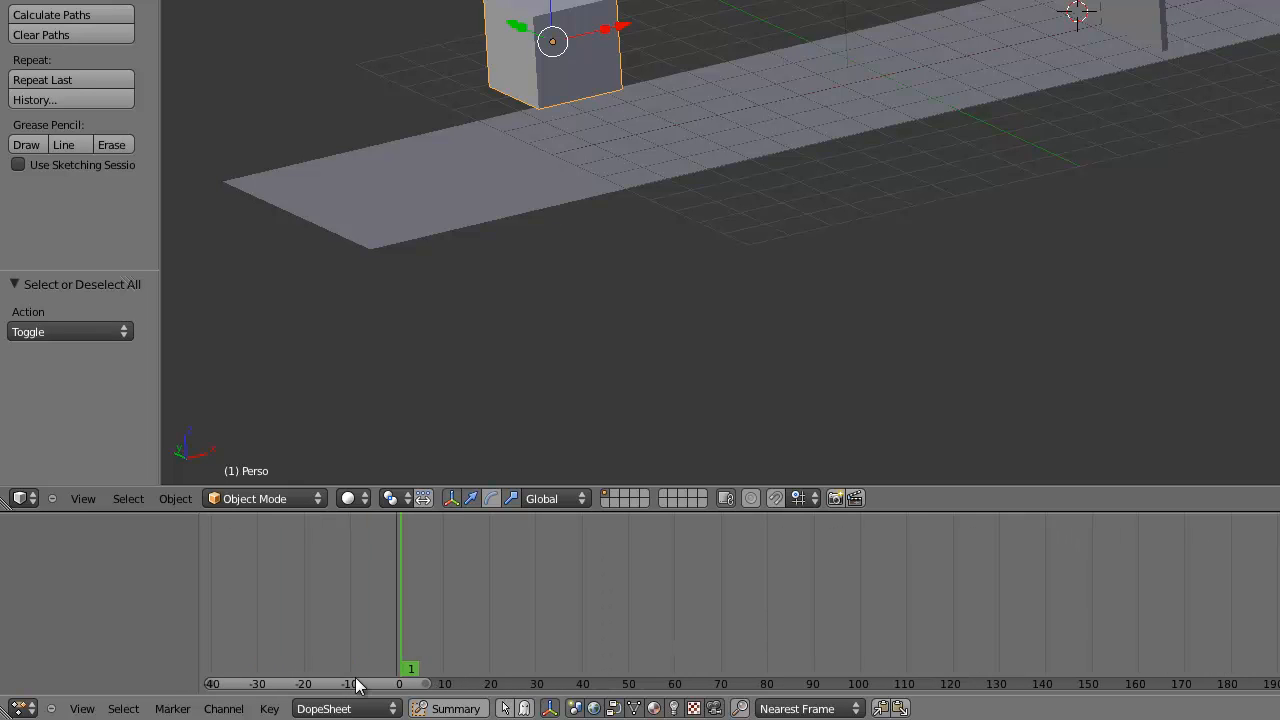
click(395, 599)
right_click(859, 124)
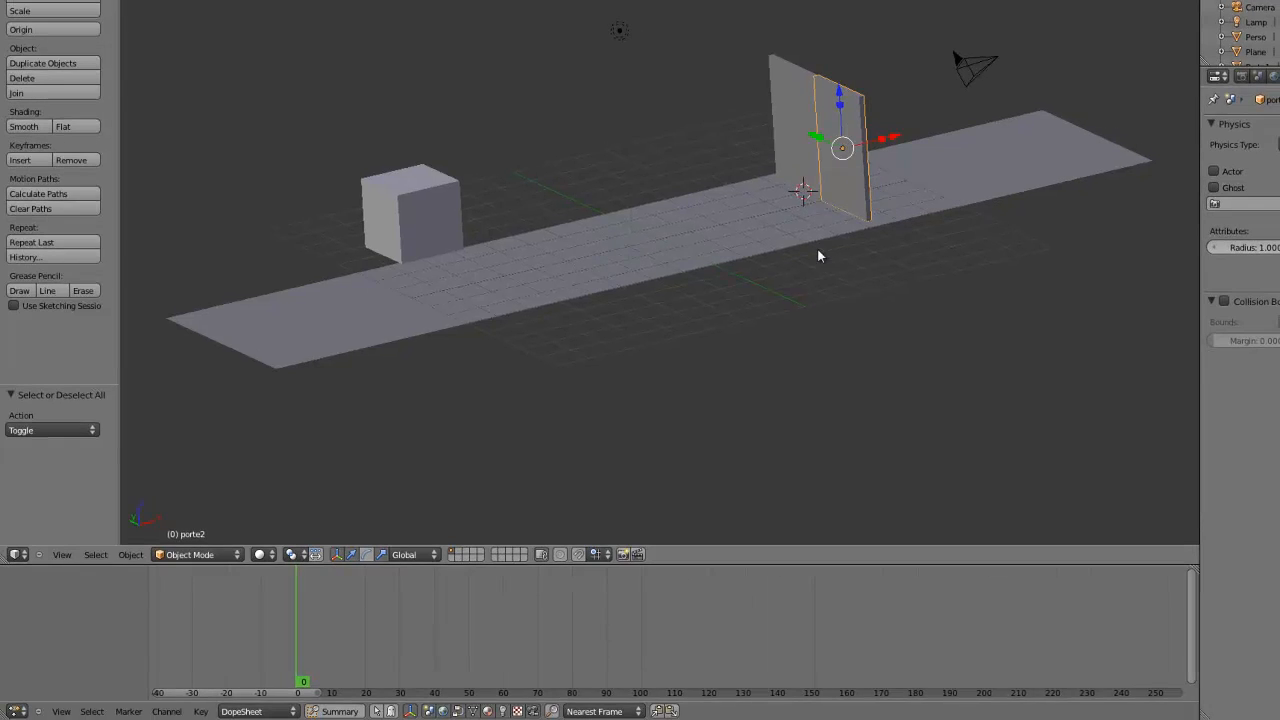
key(KP_1)
key(z)
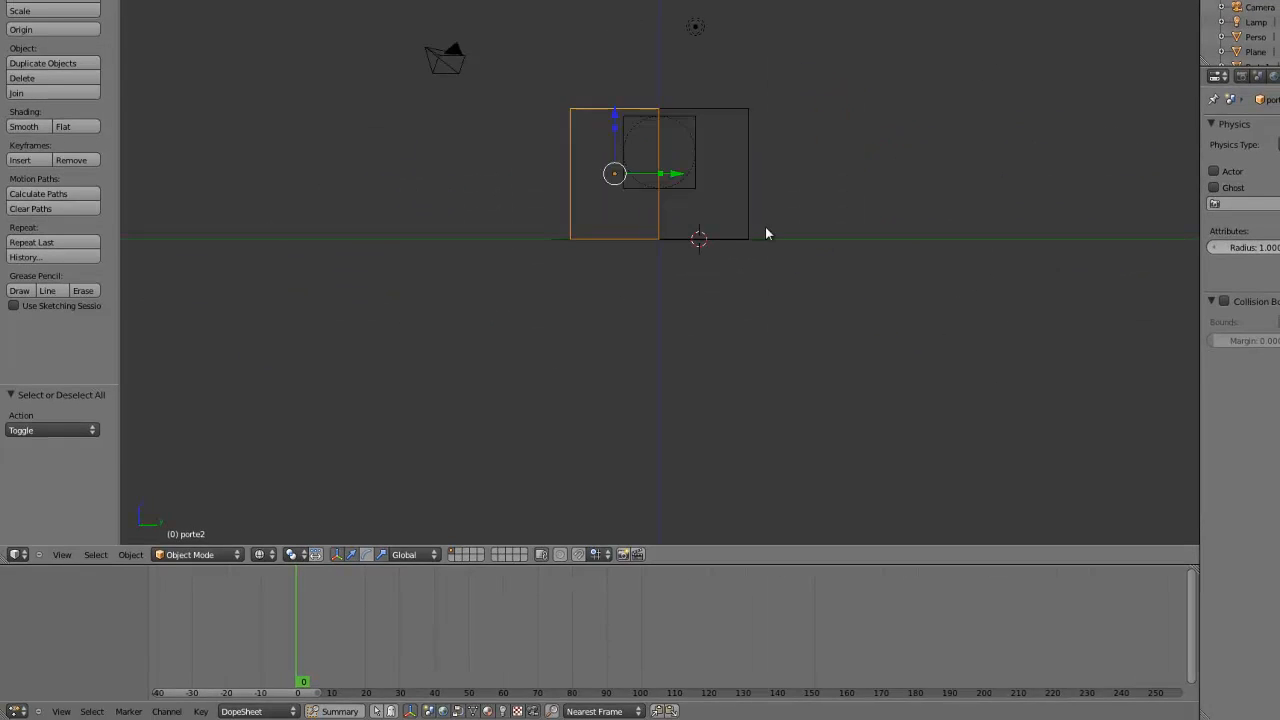
key(i)
click(675, 238)
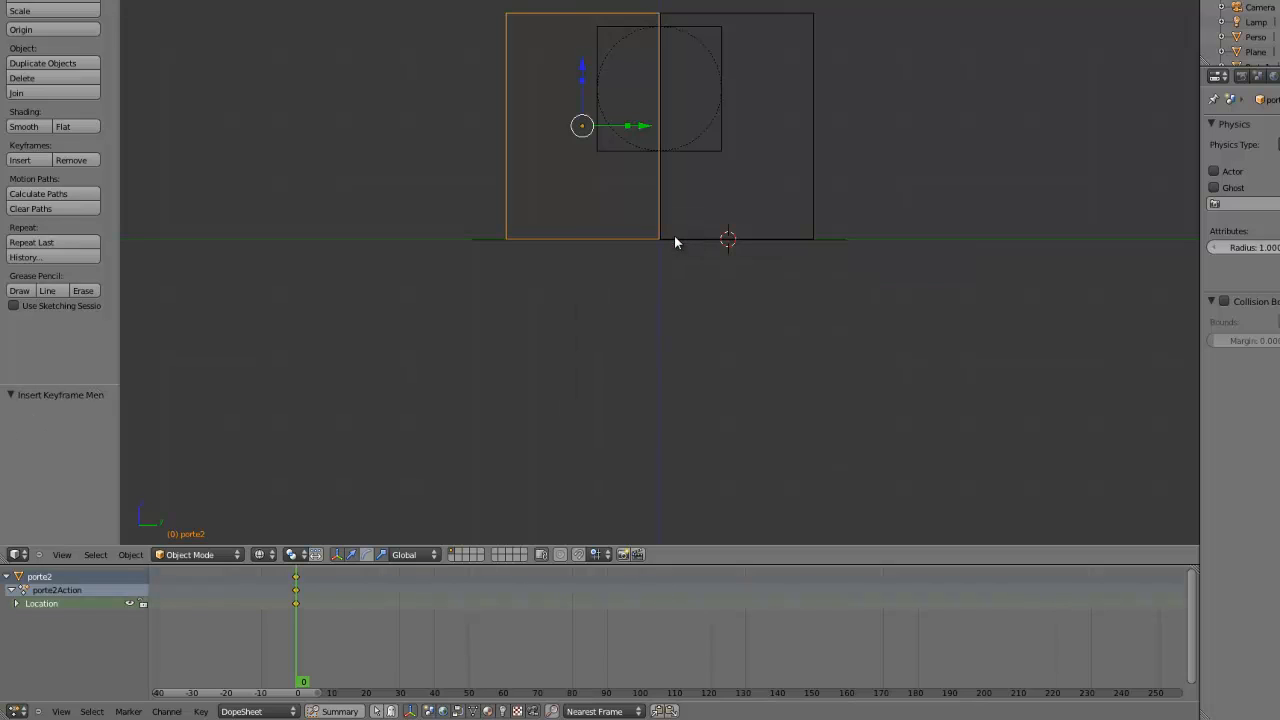
- Insert a Location keyframe for Porte1 at frame 0 and collapse both doors' channels in the DopeSheet
right_click(817, 38)
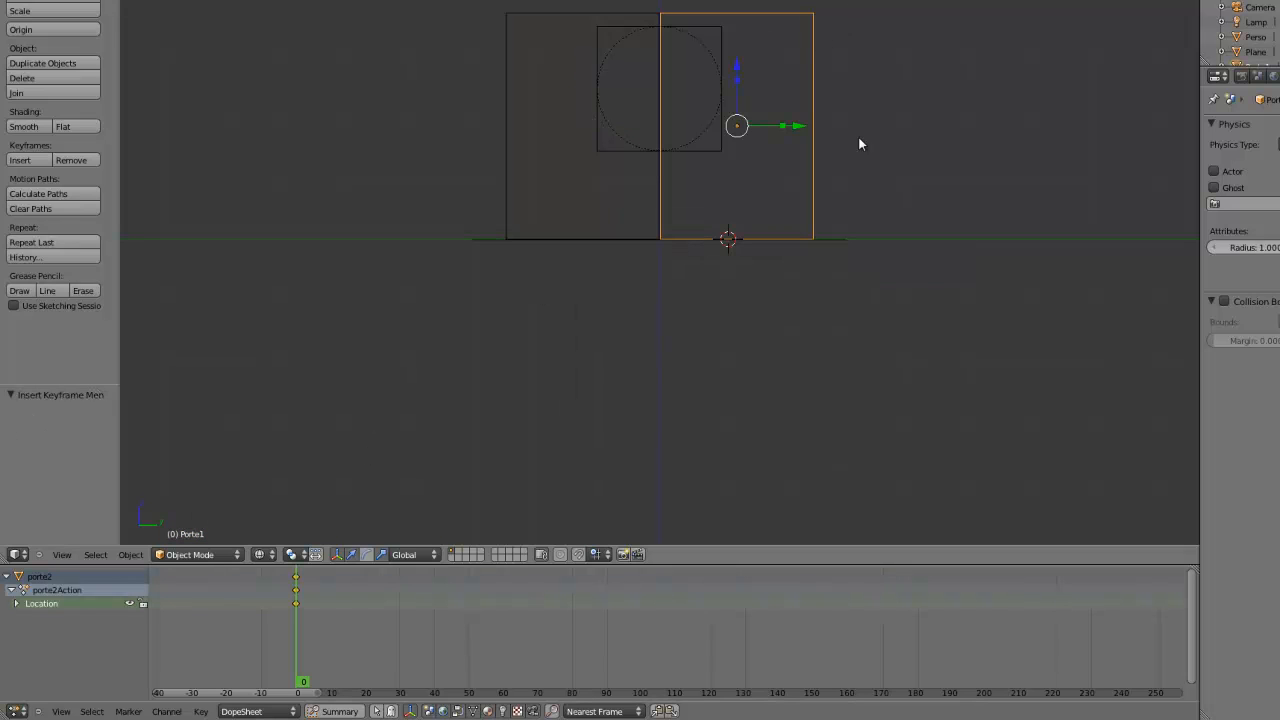
key(i)
click(865, 172)
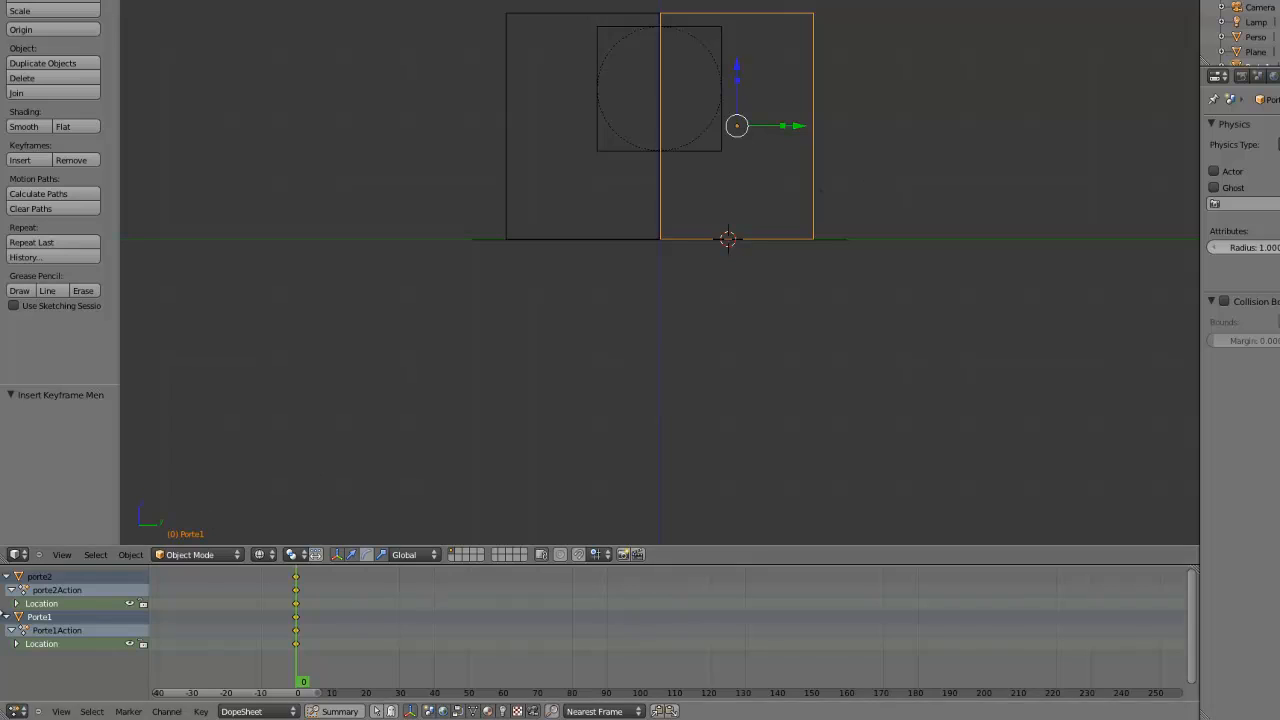
click(7, 577)
click(7, 590)
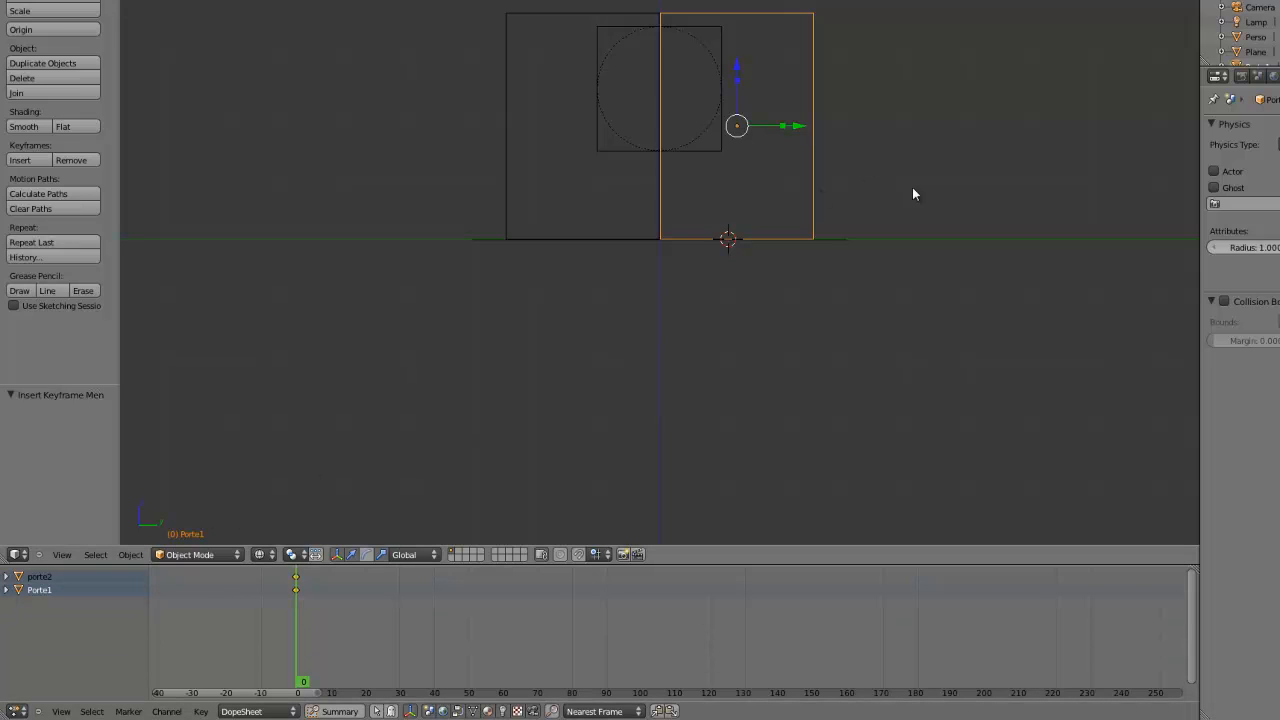
- At frame 10, slide Porte1 about 2.04 along positive Y and porte2 about 1.99 along negative Y
click(330, 616)
drag(800, 131, 928, 131)
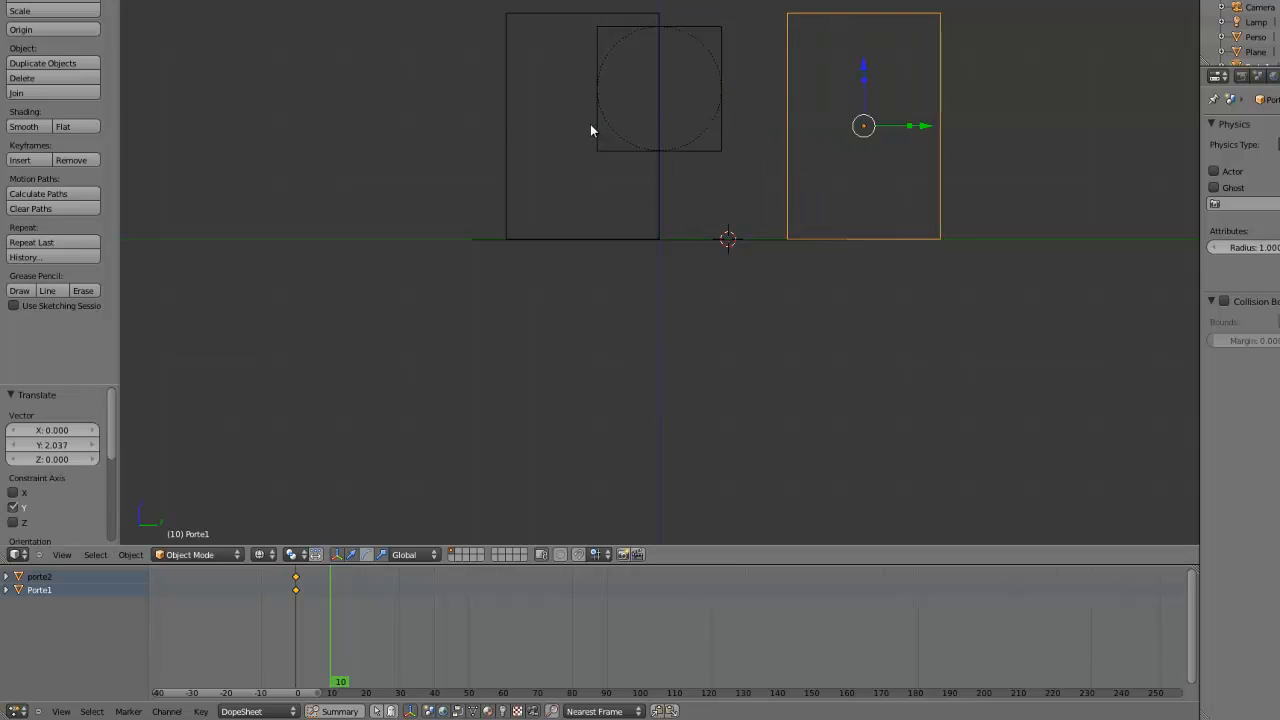
right_click(520, 126)
drag(642, 129, 517, 129)
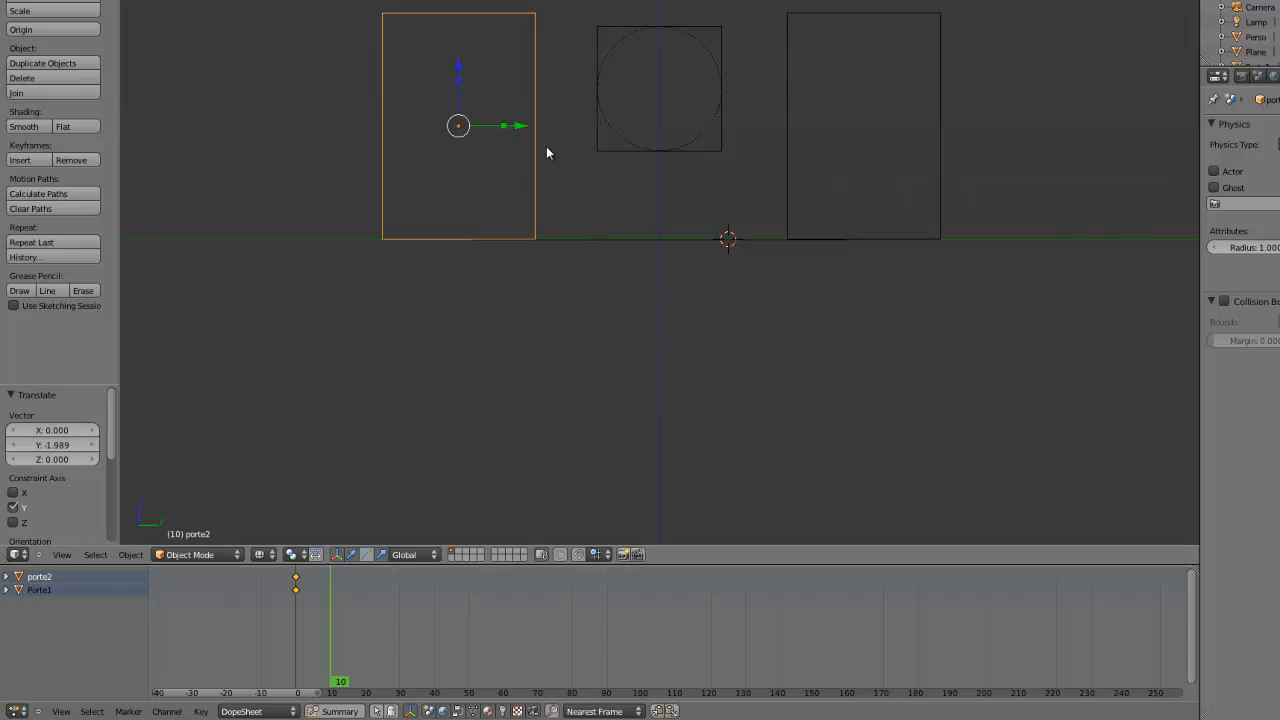
- Insert Location keyframes for both open doors at frame 10 and return the view to solid shading
key(i)
click(548, 150)
right_click(796, 20)
key(i)
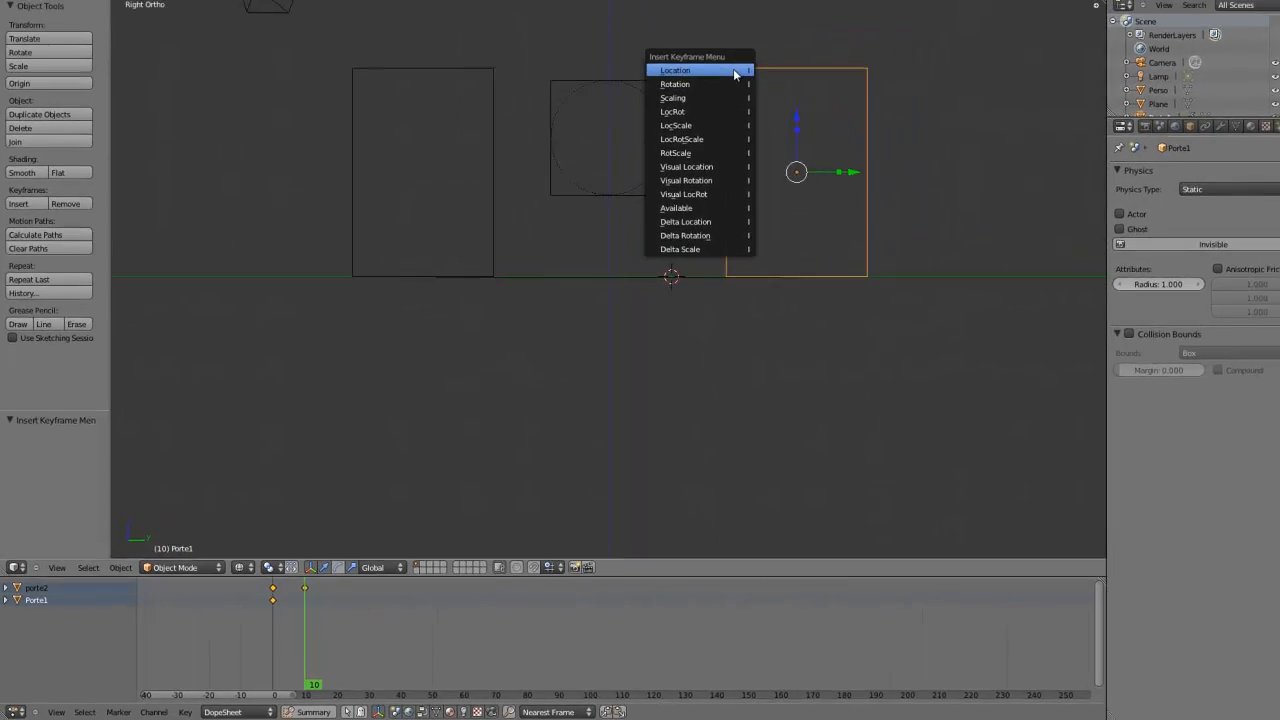
click(793, 20)
scroll(510, 230, down, 4)
middle_drag(510, 230, 736, 354)
mouse_move(660, 397)
middle_down()
mouse_move(814, 380)
mouse_move(351, 309)
mouse_move(526, 331)
middle_up()
key(z)
scroll(640, 262, up, 3)
scroll(640, 262, down, 2)
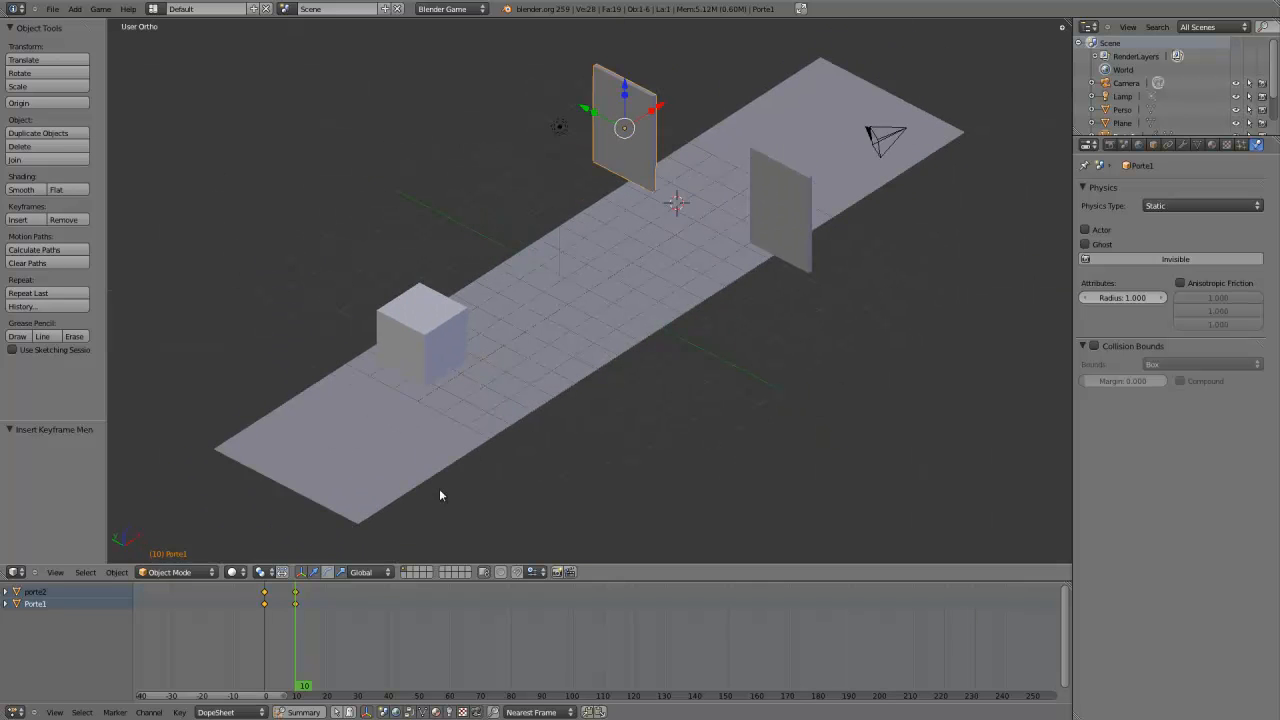
- Go back to frame 0, deselect everything and play the door-opening animation to check it
drag(293, 646, 259, 665)
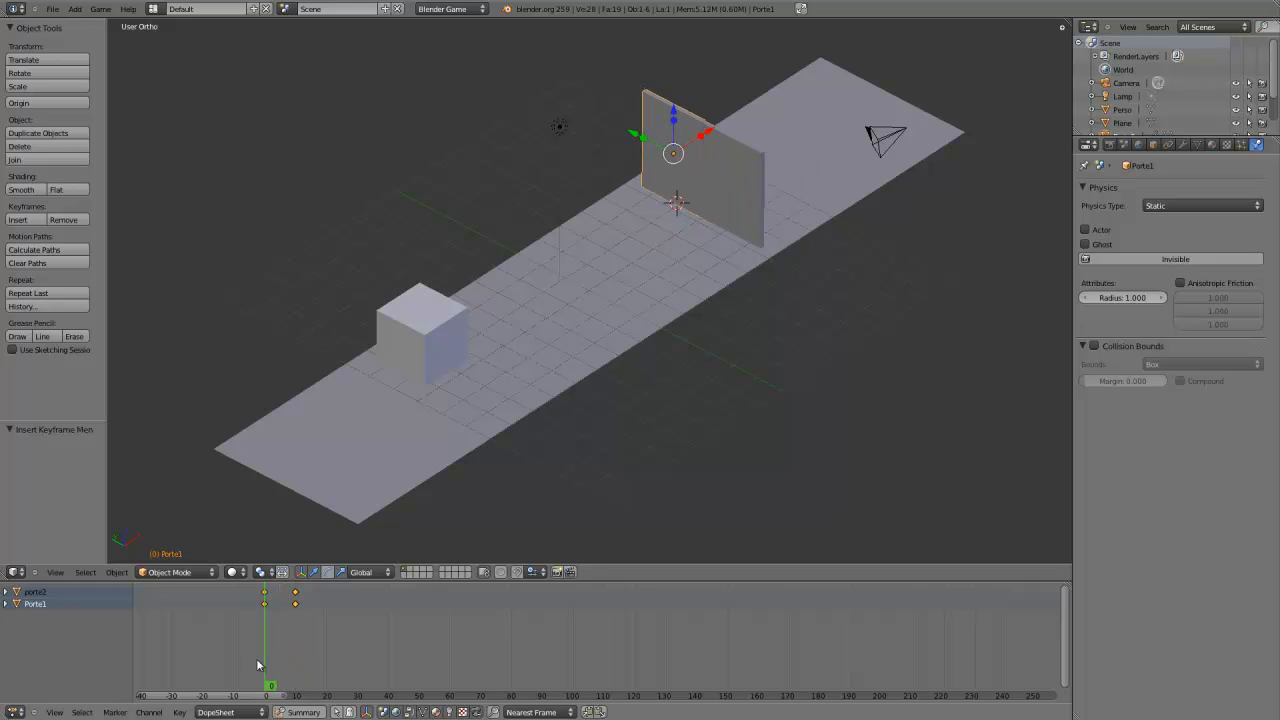
key(a)
key(alt+a)
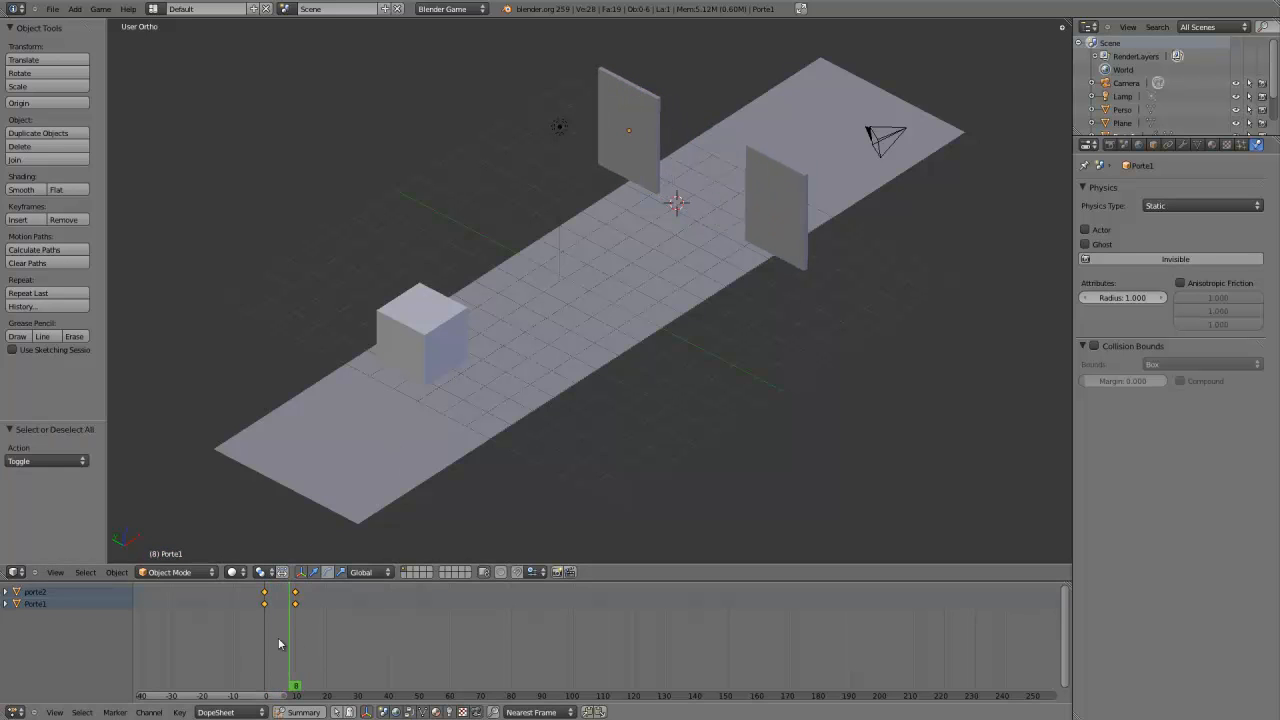
mouse_move(279, 644)
mouse_down()
mouse_move(291, 651)
mouse_move(268, 649)
mouse_up()
key(alt+a)
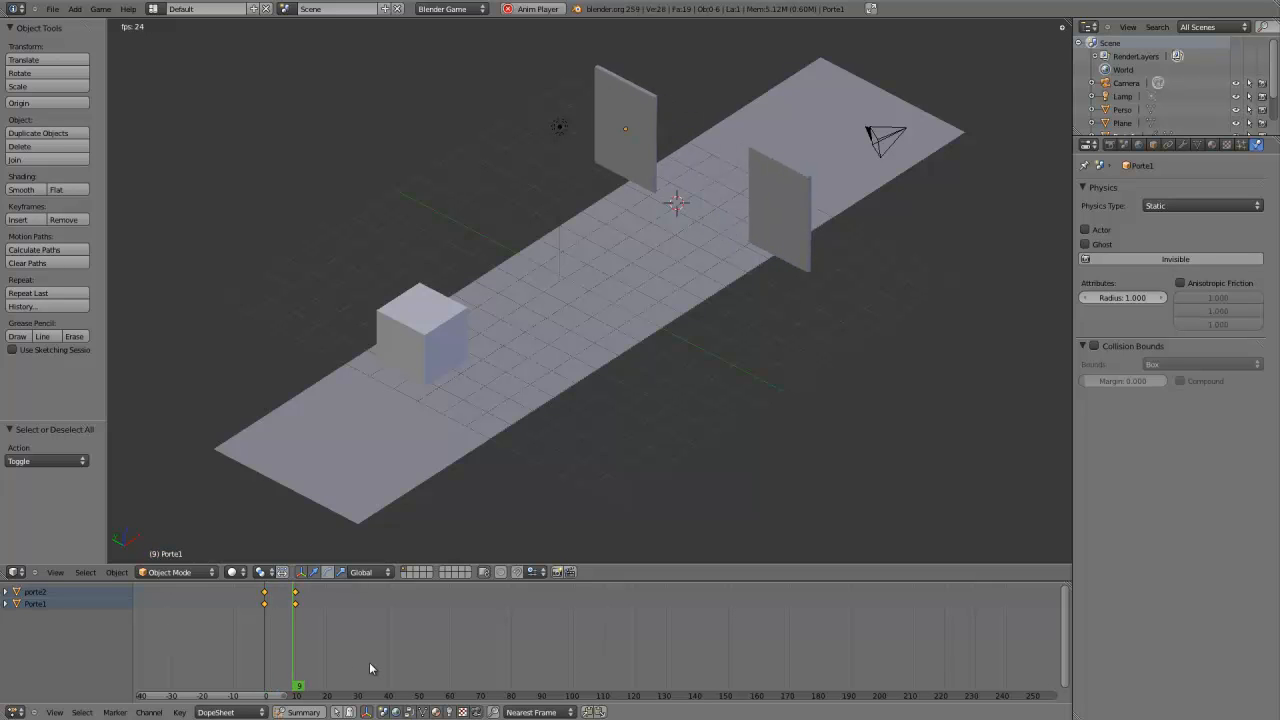
key(Escape)
middle_drag(656, 411, 491, 371)
middle_drag(765, 252, 463, 305)
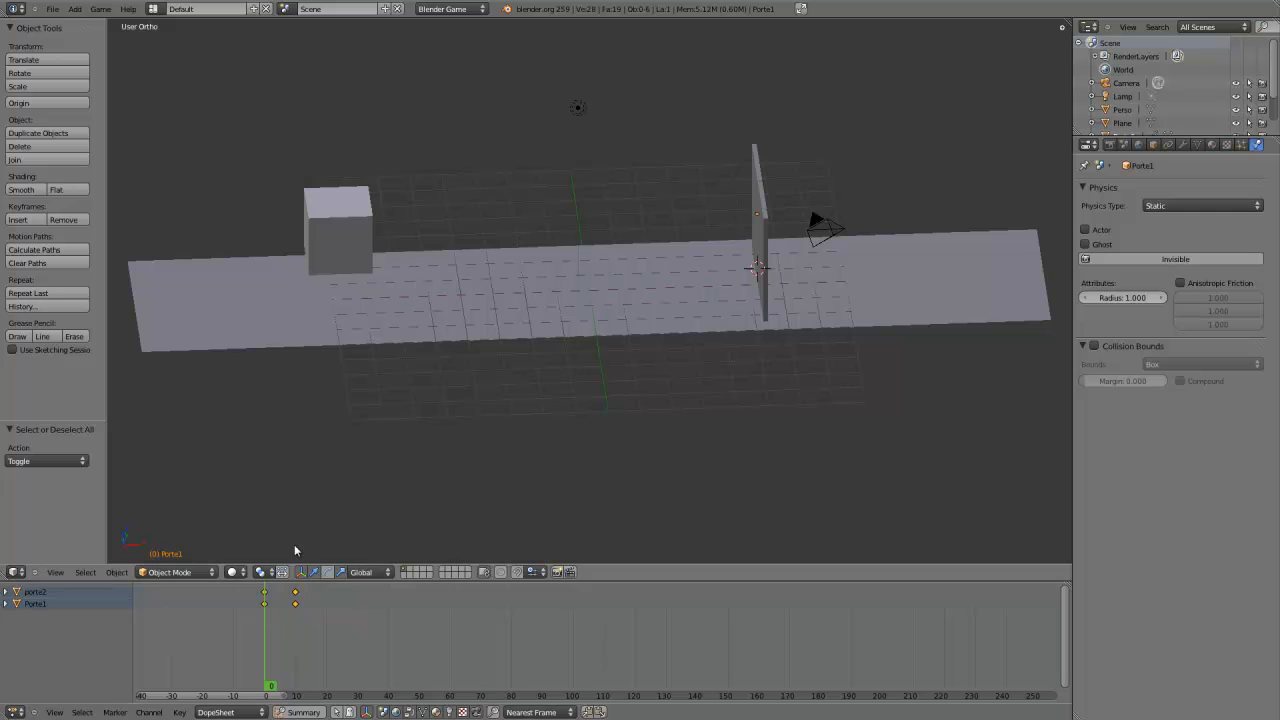
- Switch to the Game Logic screen layout and select the Perso cube to show its logic bricks
click(153, 9)
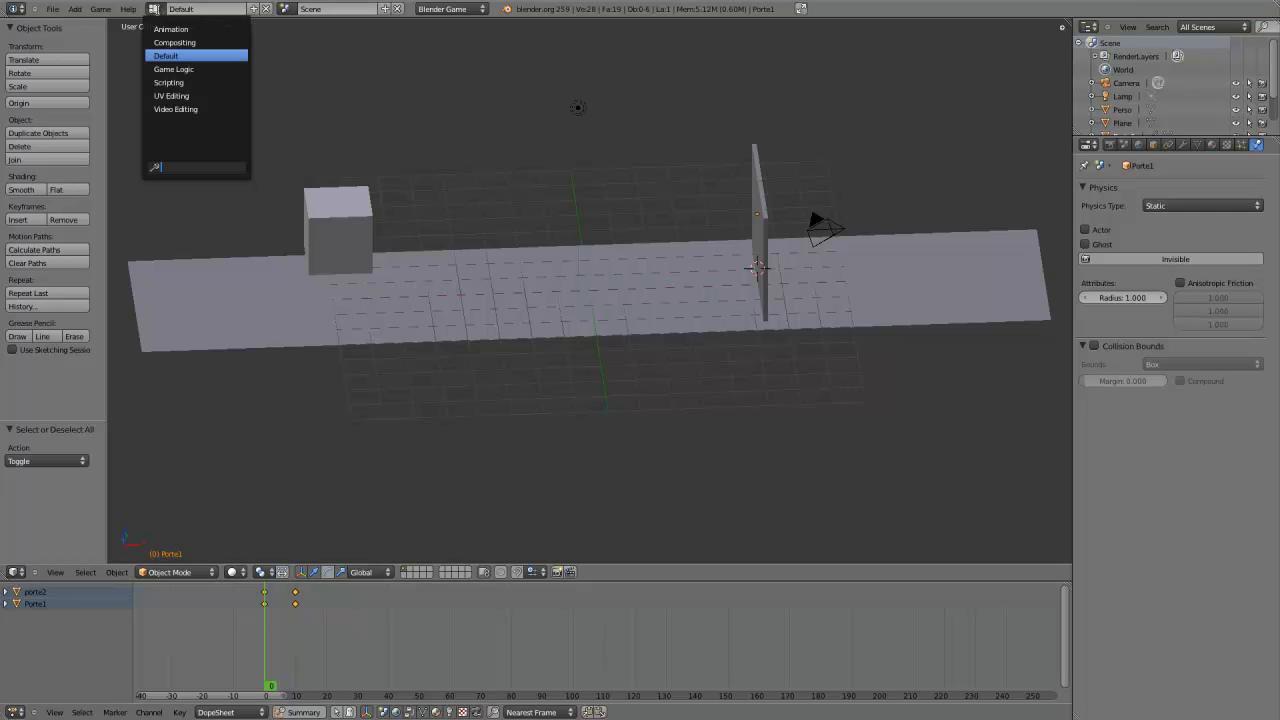
click(190, 70)
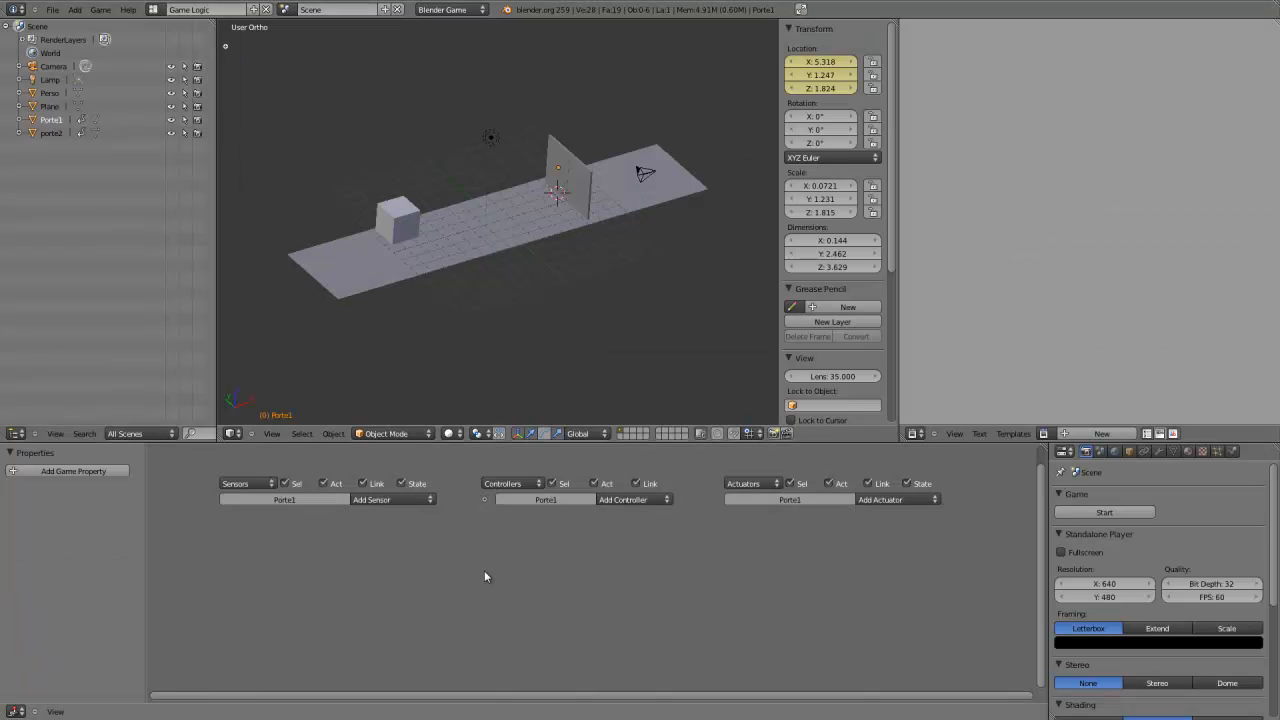
middle_drag(475, 545, 440, 536)
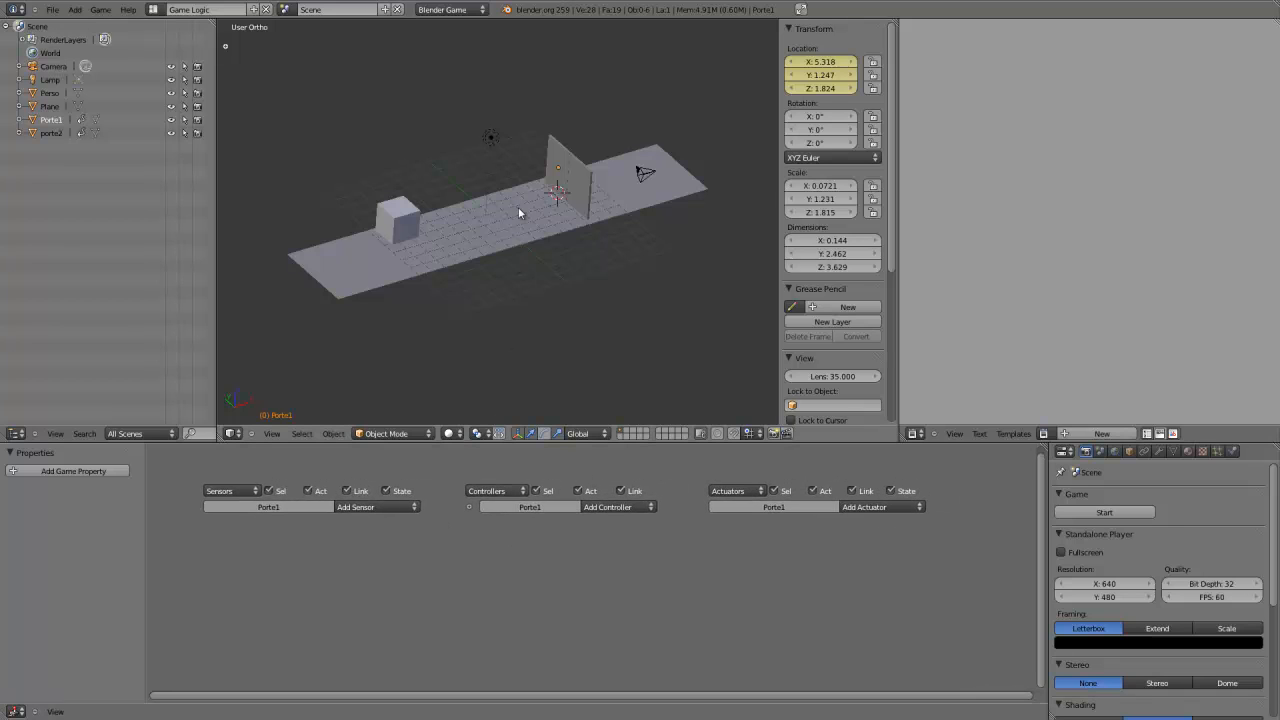
scroll(518, 207, up, 3)
scroll(518, 188, down, 3)
middle_drag(518, 188, 451, 237)
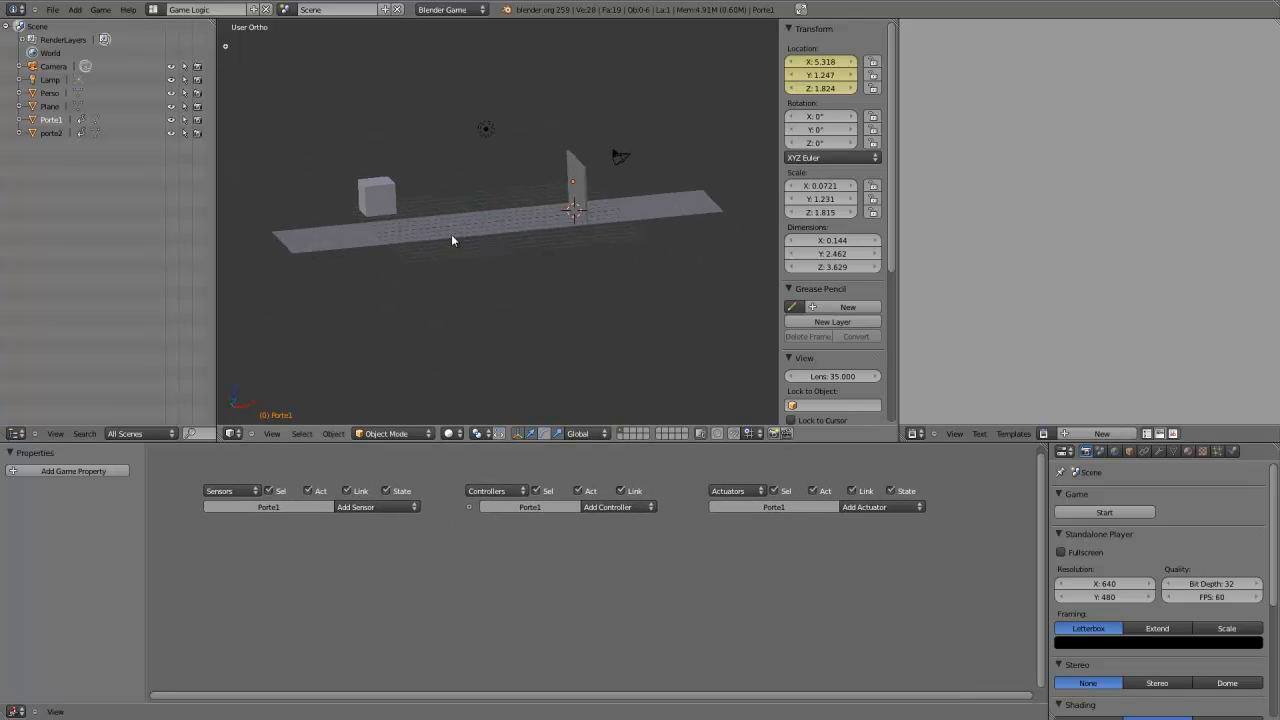
right_click(375, 185)
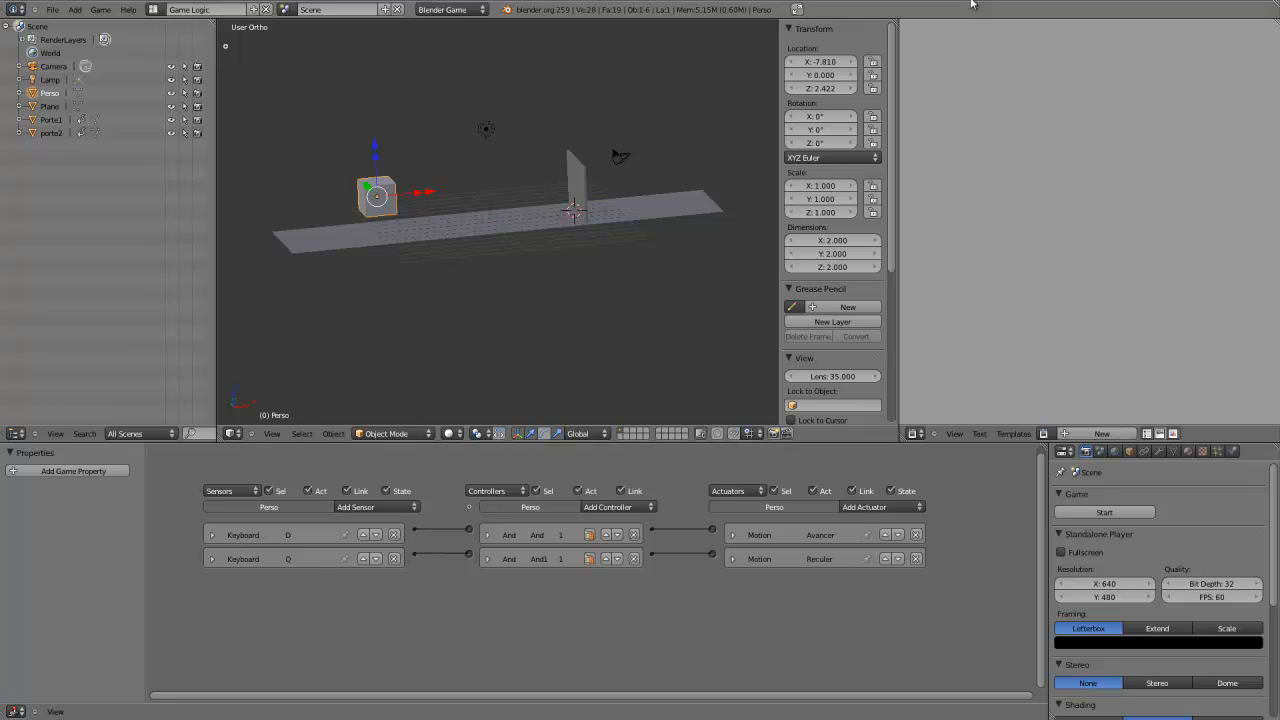
- Hide the 3D view's properties sidebar and widen the 3D view into the text editor's space
key(n)
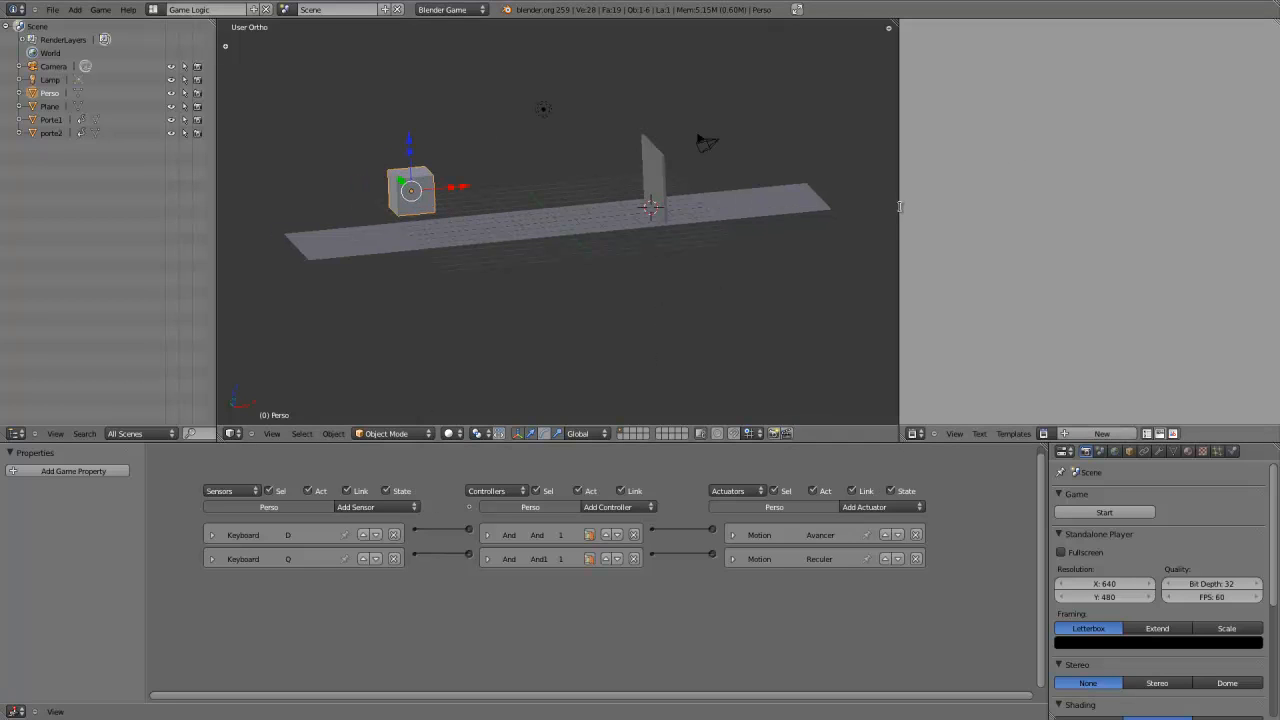
drag(898, 207, 1034, 214)
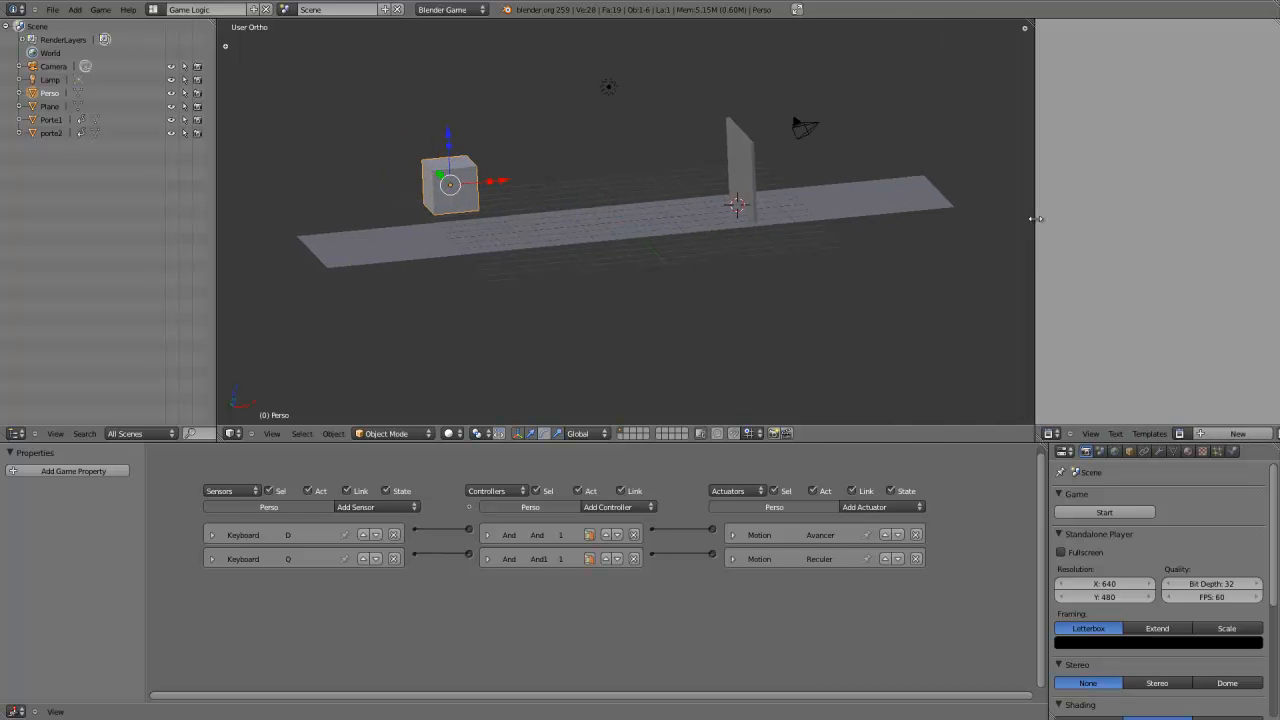
middle_drag(613, 212, 658, 286)
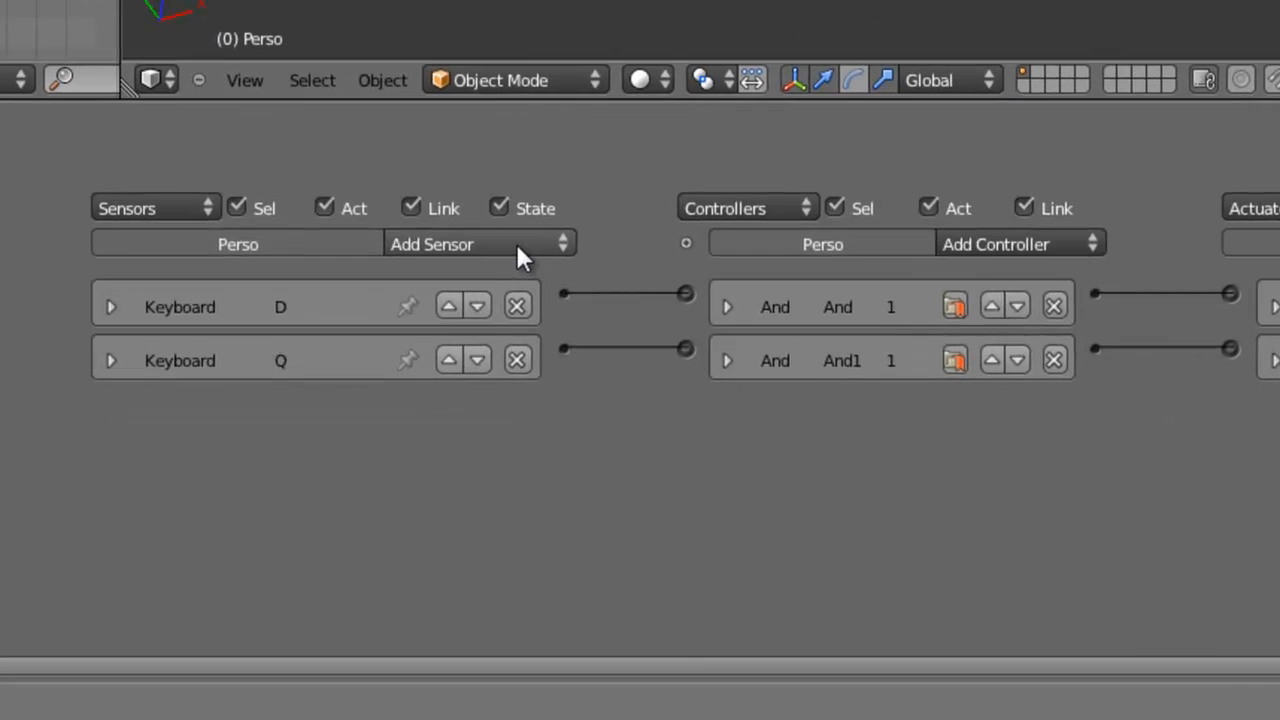
- Add a third Keyboard sensor to the Perso cube and bring all its settings into view
click(514, 244)
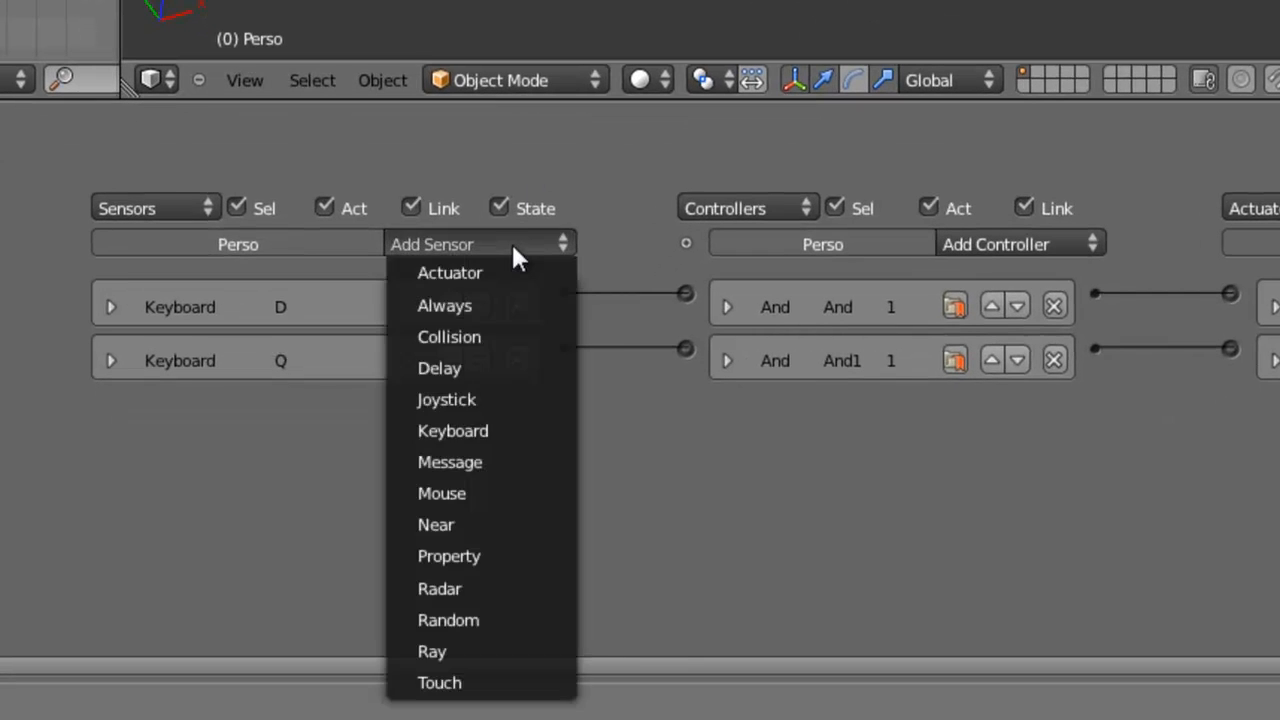
click(511, 241)
click(527, 244)
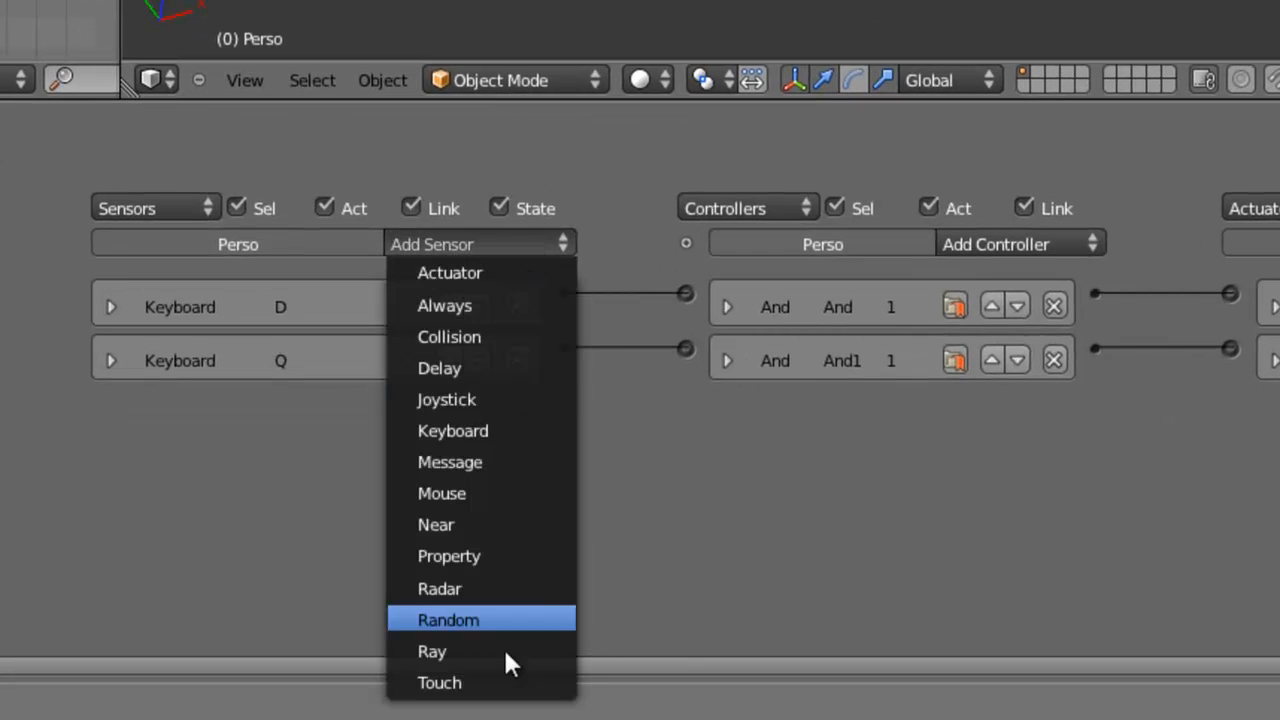
click(497, 432)
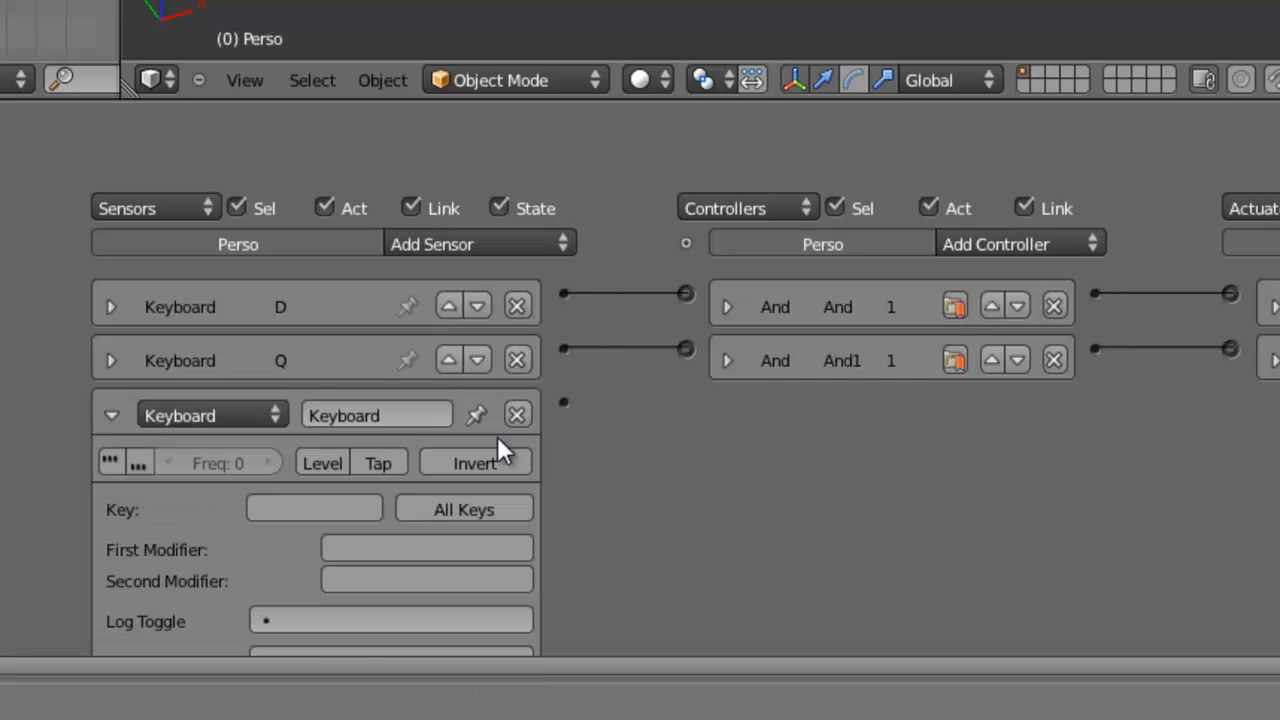
scroll(384, 424, down, 2)
scroll(384, 424, up, 2)
middle_drag(564, 409, 697, 346)
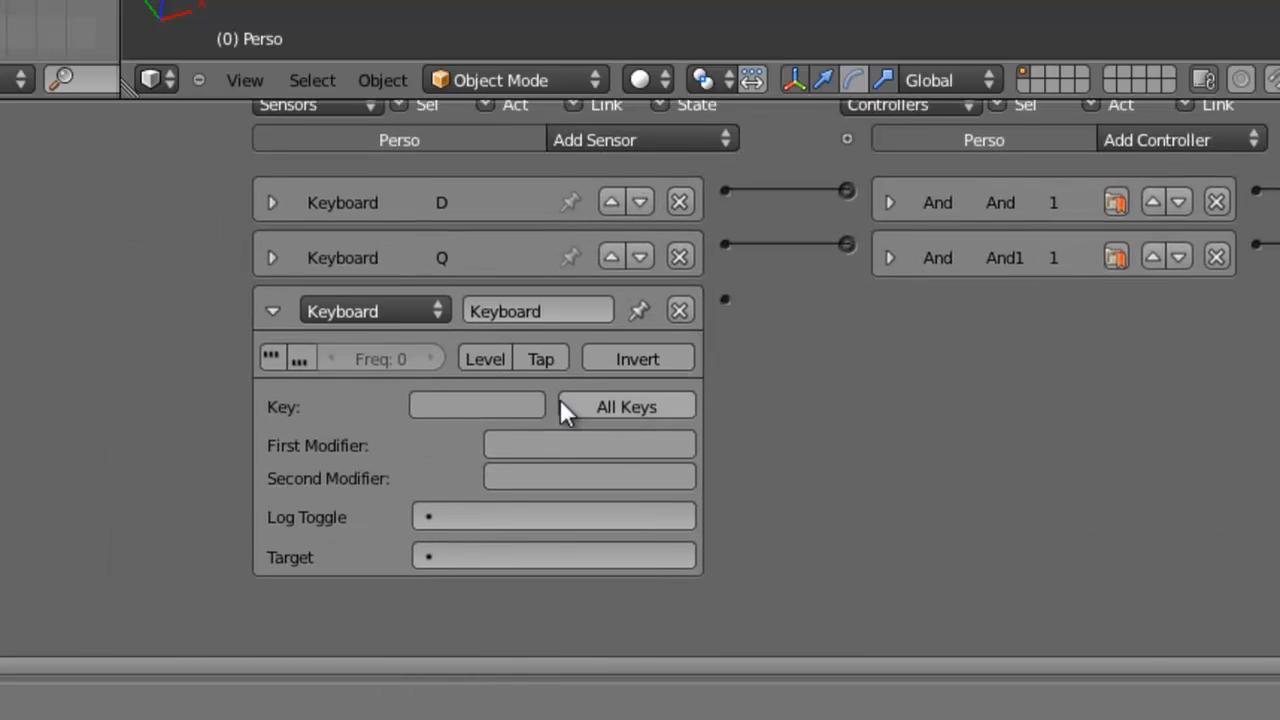
- Name Perso's new Keyboard sensor SpaceBar, assign it the Spacebar key and collapse it
click(530, 308)
text(SpaceBar)
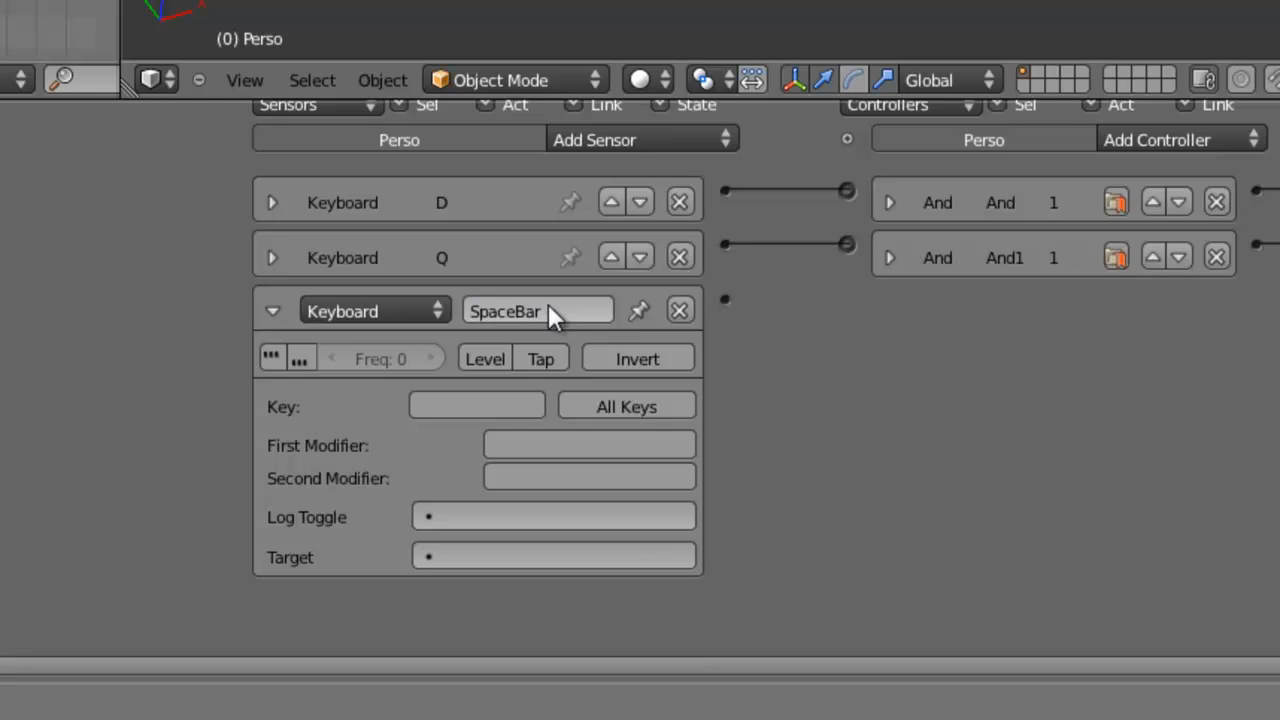
key(Return)
click(467, 398)
key(space)
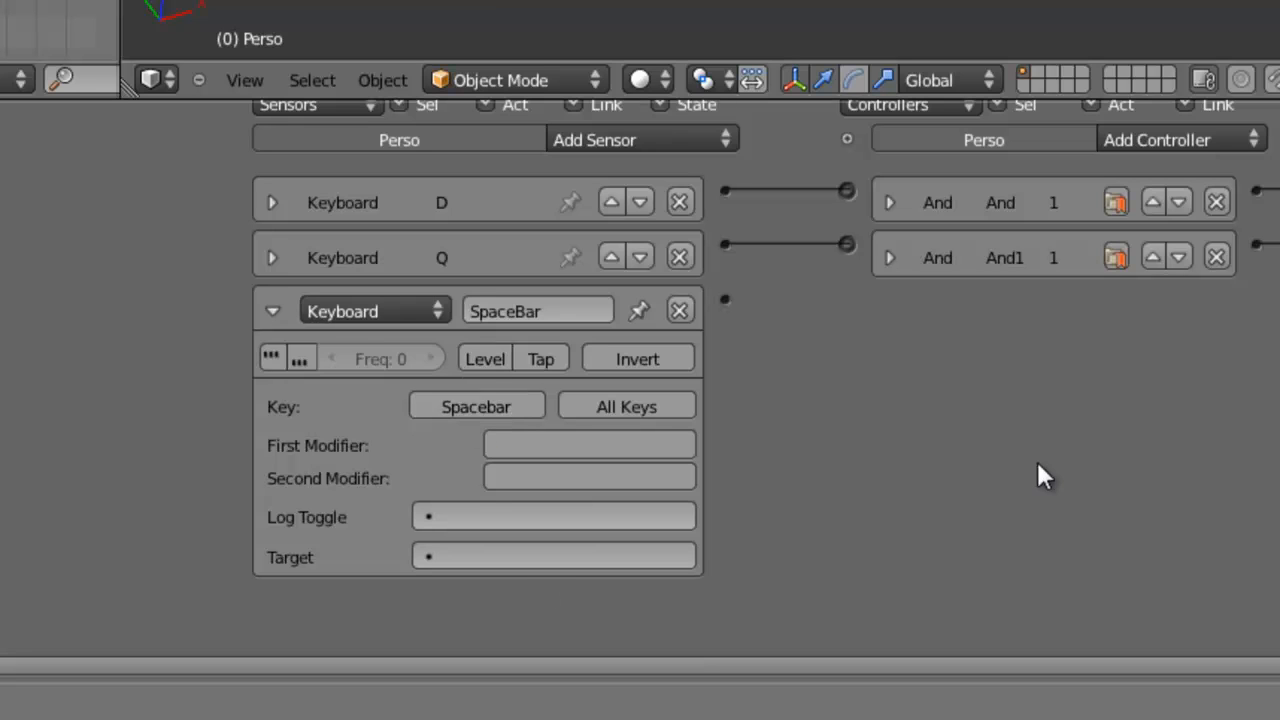
click(271, 310)
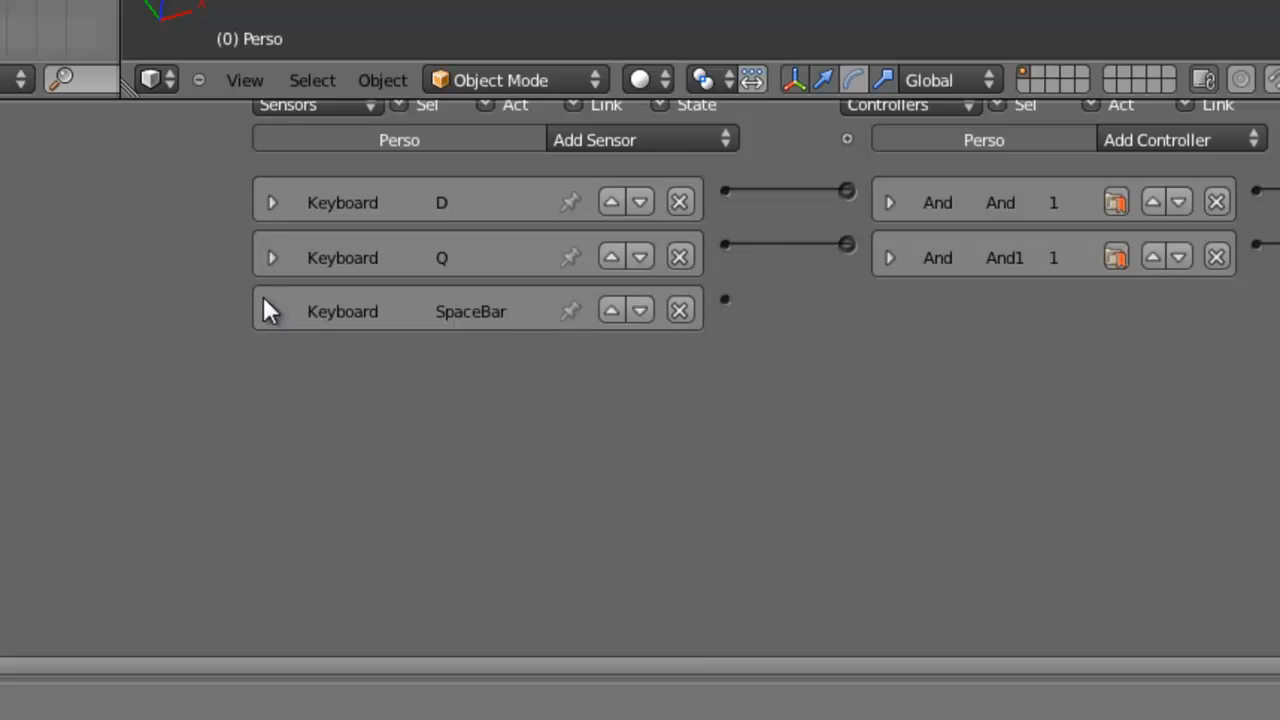
- Add a third And controller to Perso and link the SpaceBar sensor to it
click(1172, 146)
click(1209, 175)
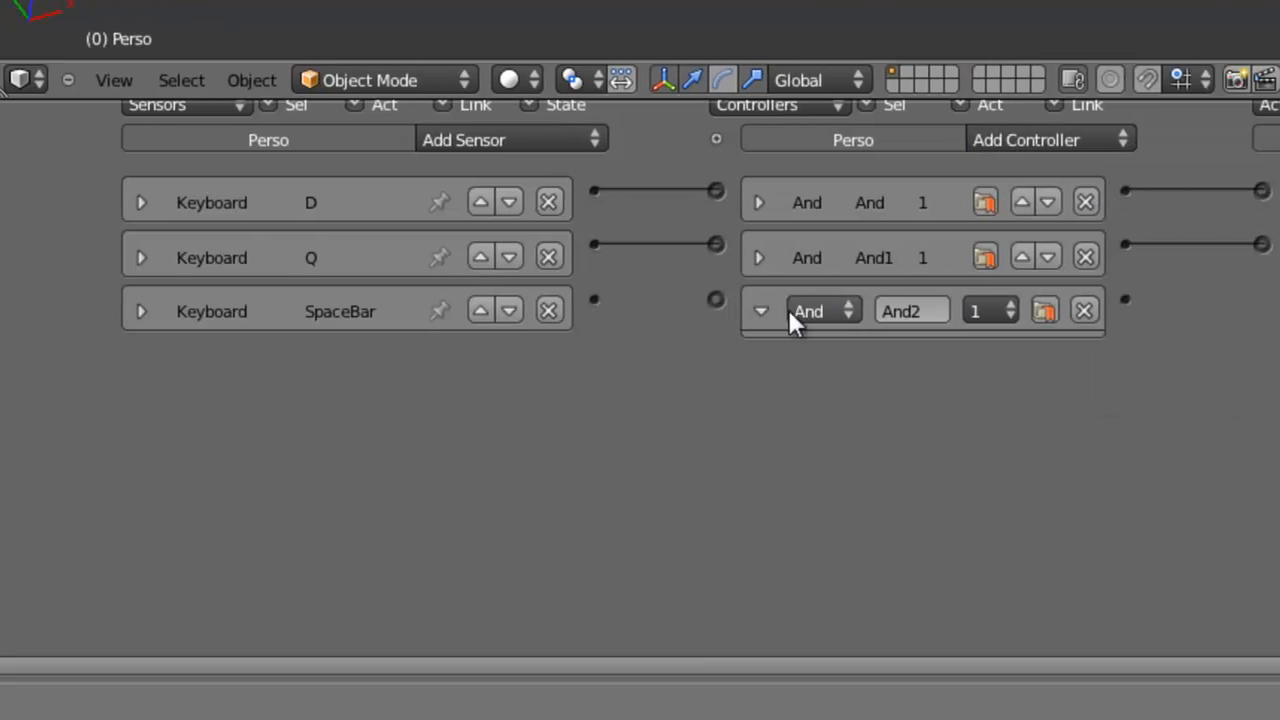
drag(324, 299, 461, 299)
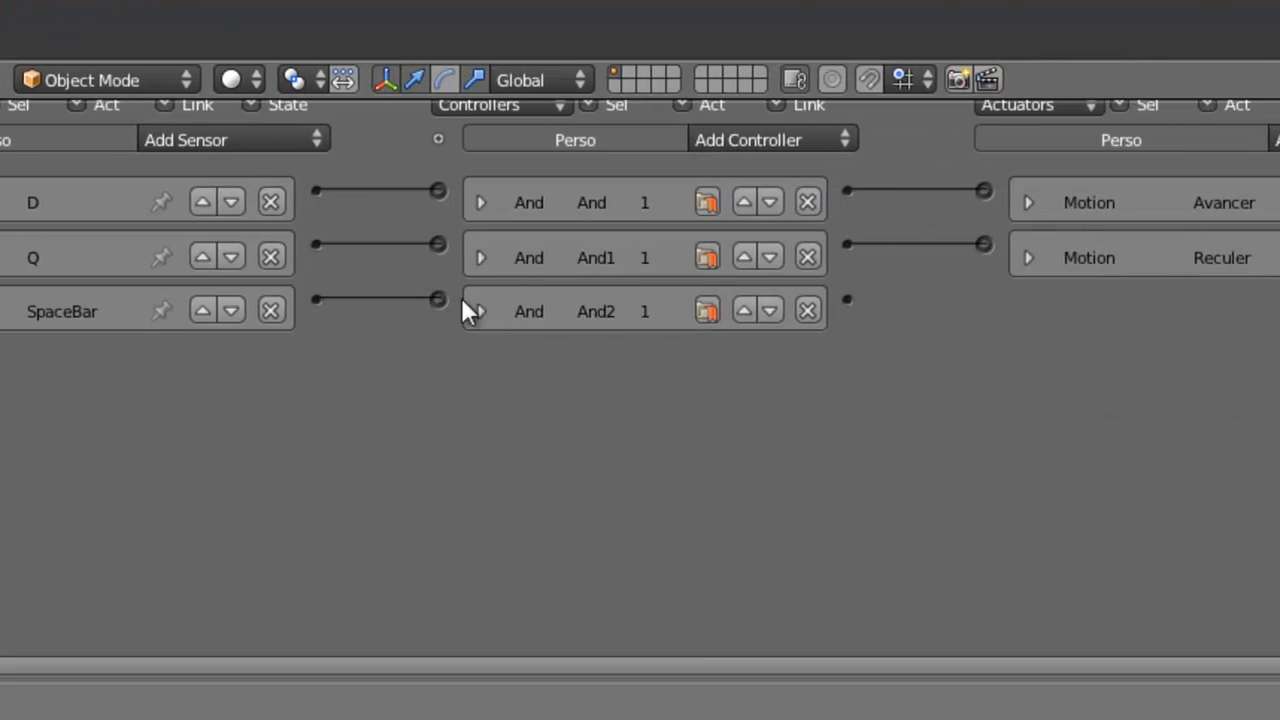
click(1022, 142)
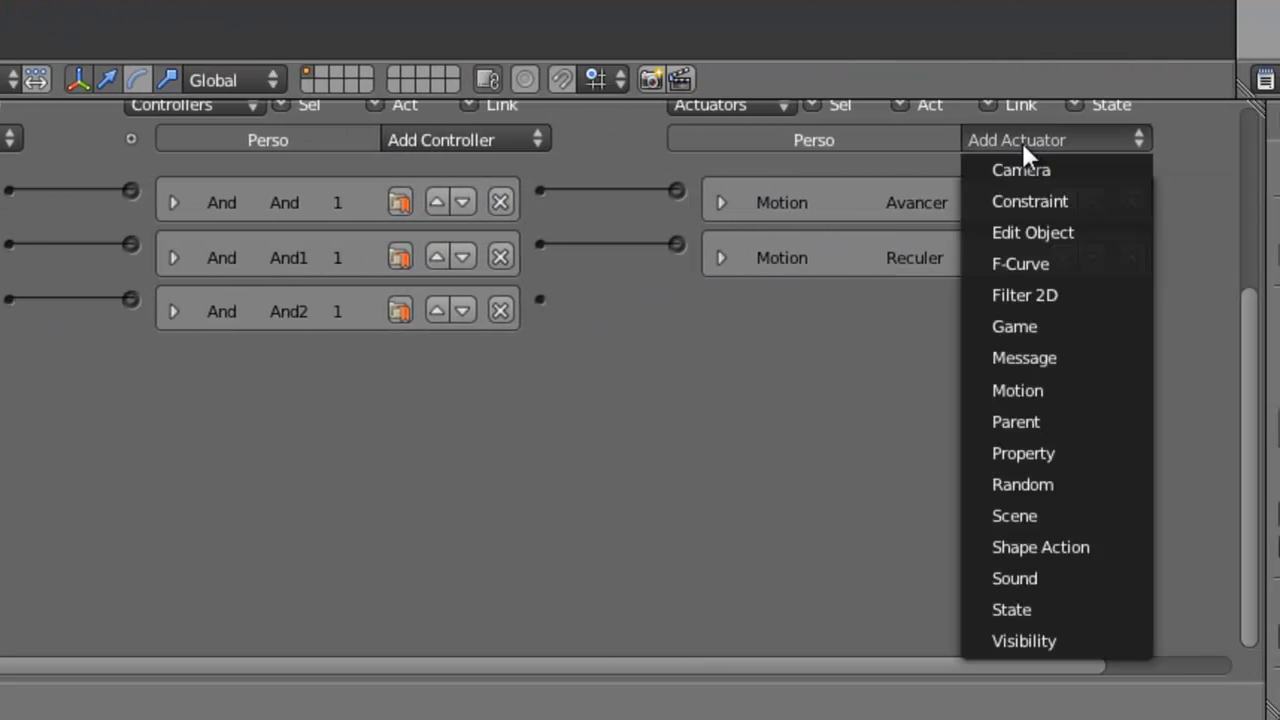
click(1061, 262)
drag(540, 299, 676, 299)
middle_drag(551, 352, 302, 416)
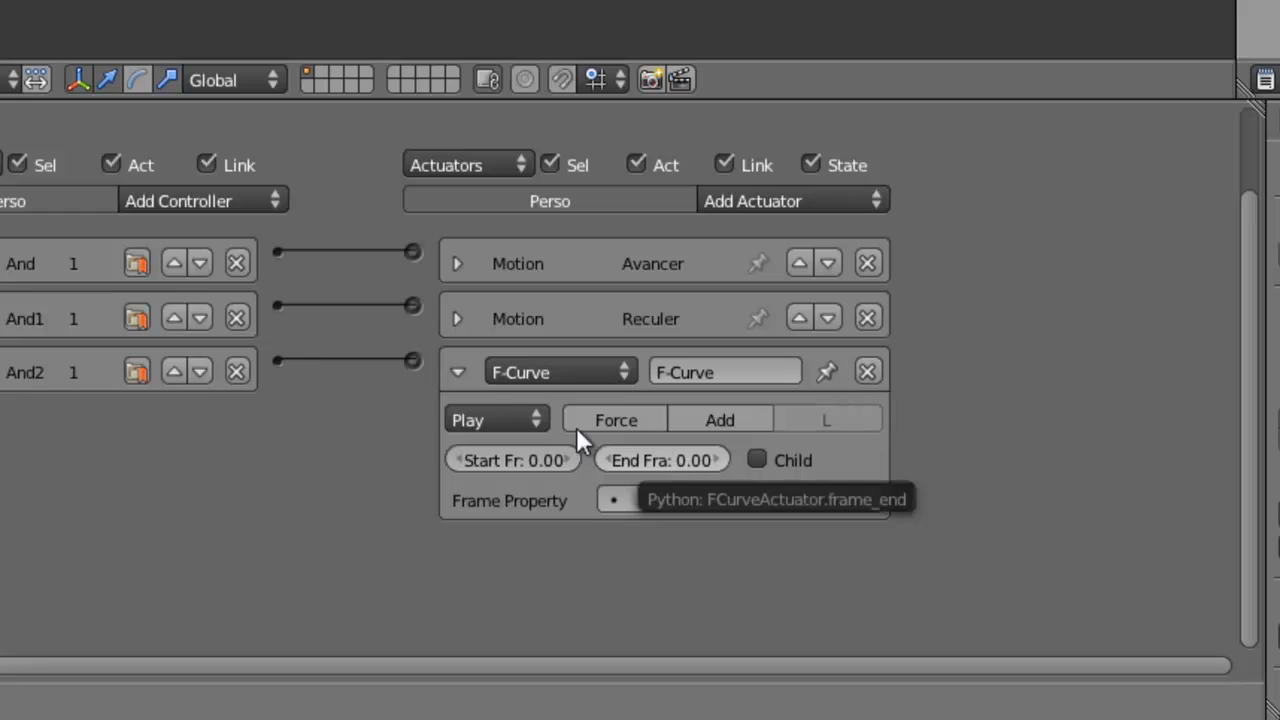
drag(411, 361, 366, 358)
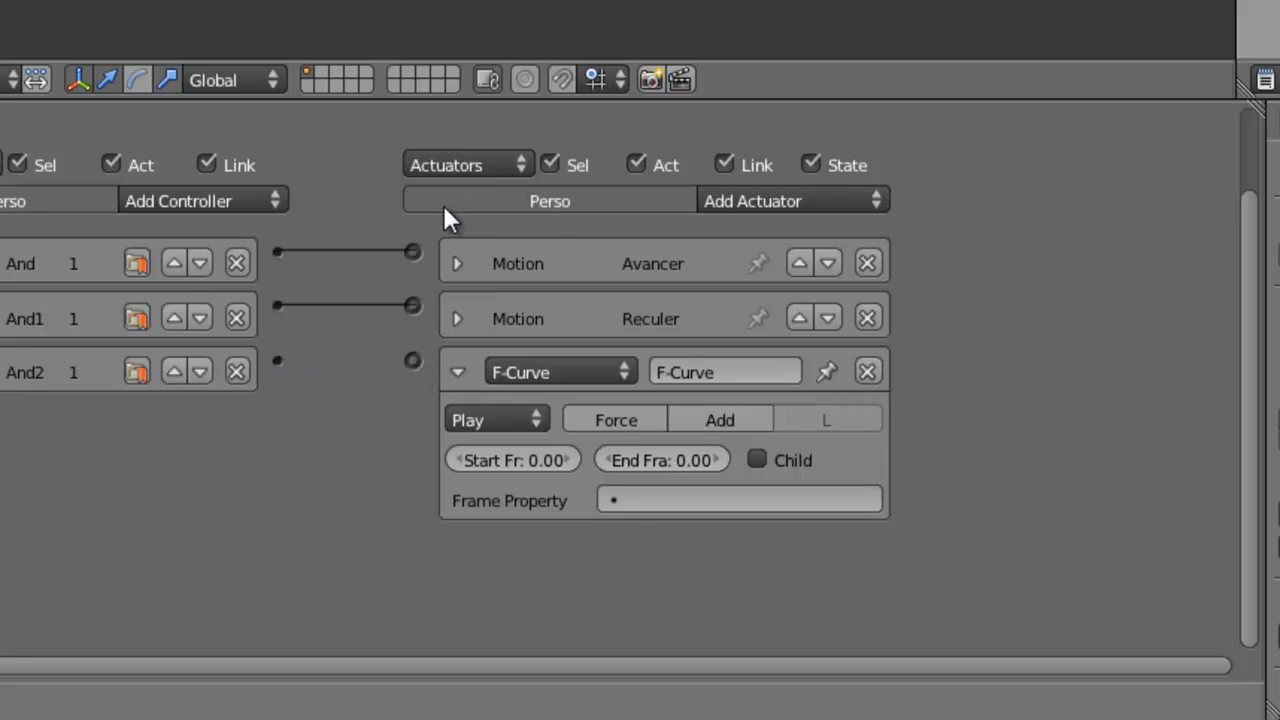
click(868, 372)
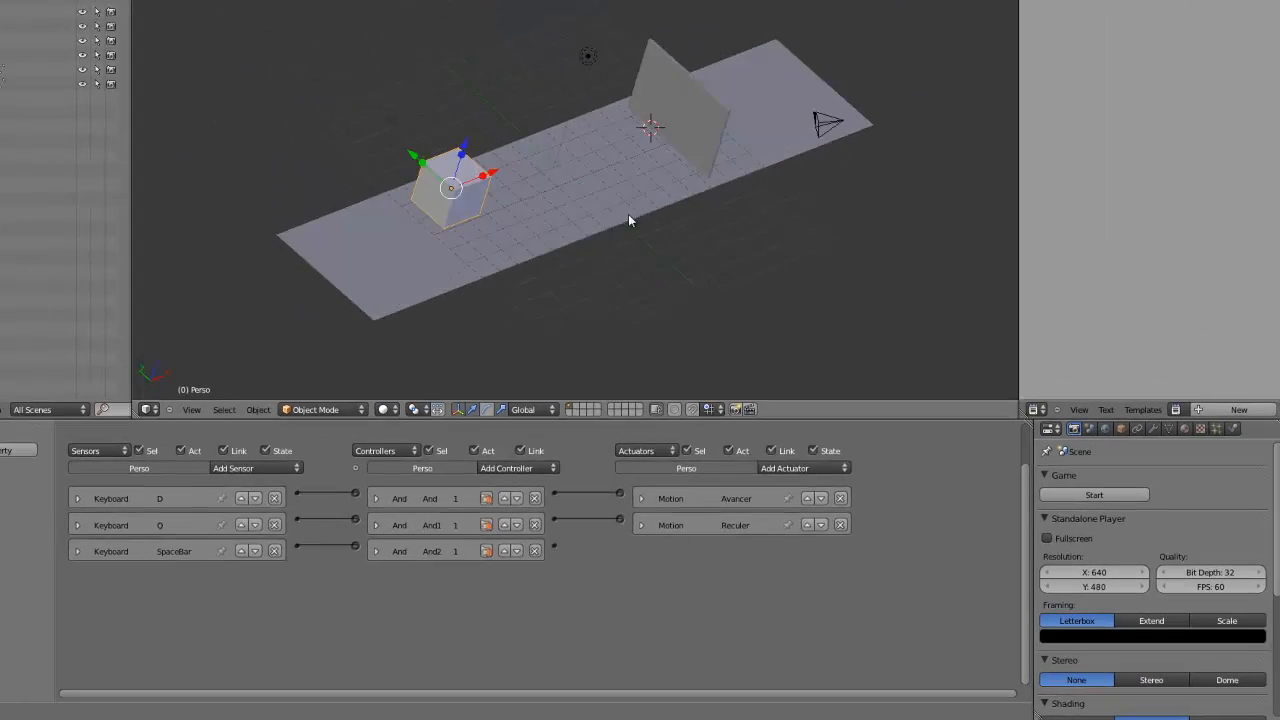
- Add porte2 to the selection, give it an F-Curve actuator and link Perso's And2 controller to that actuator
middle_drag(629, 215, 530, 226)
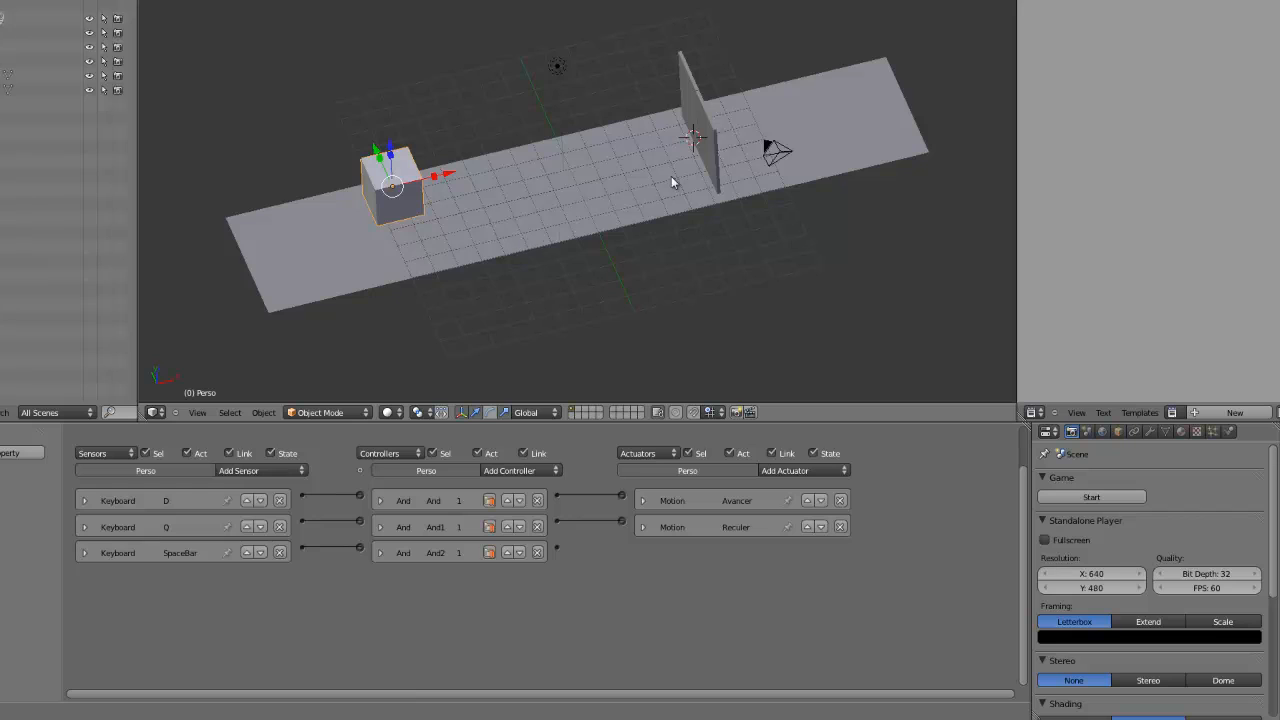
shift+right_click(706, 137)
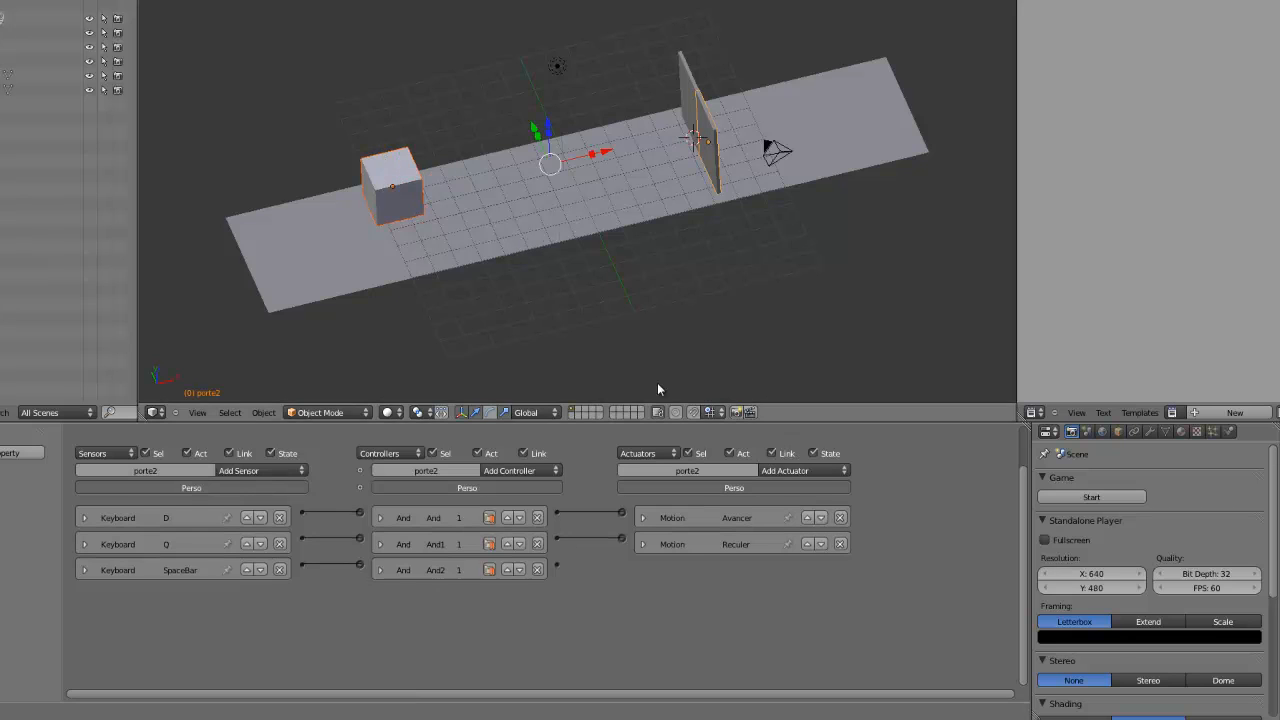
middle_drag(397, 608, 468, 624)
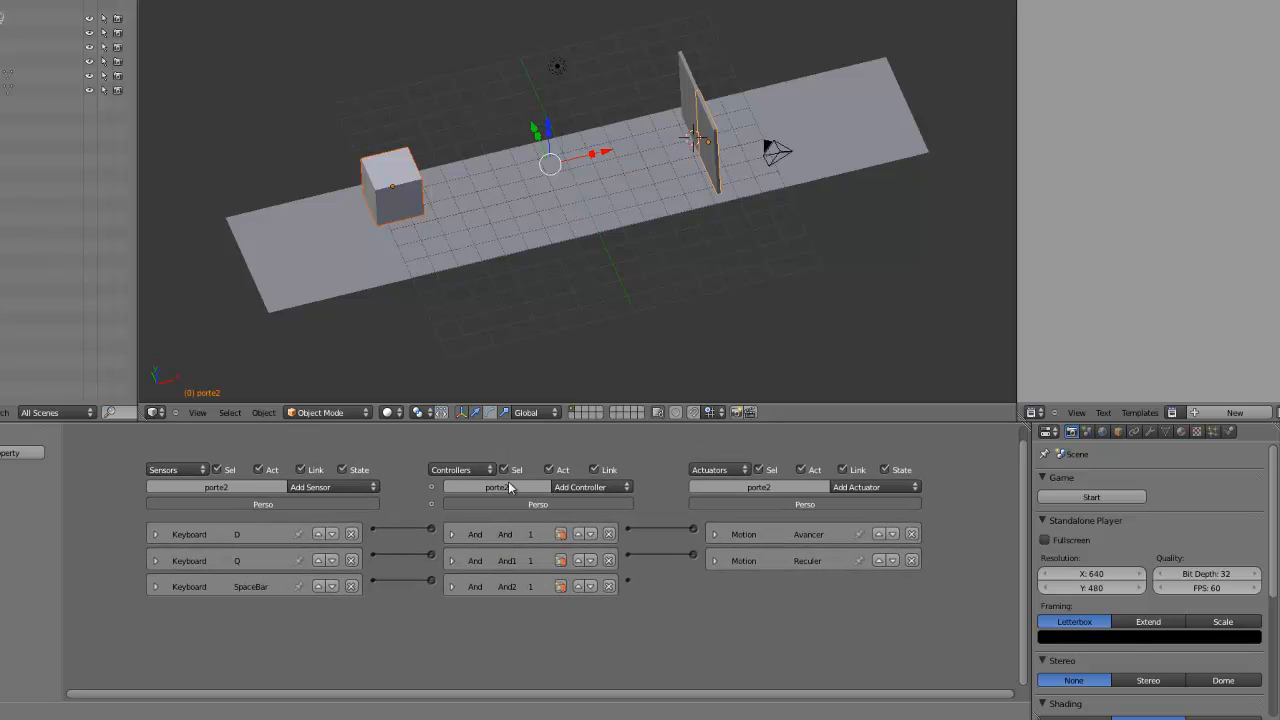
click(873, 490)
click(888, 430)
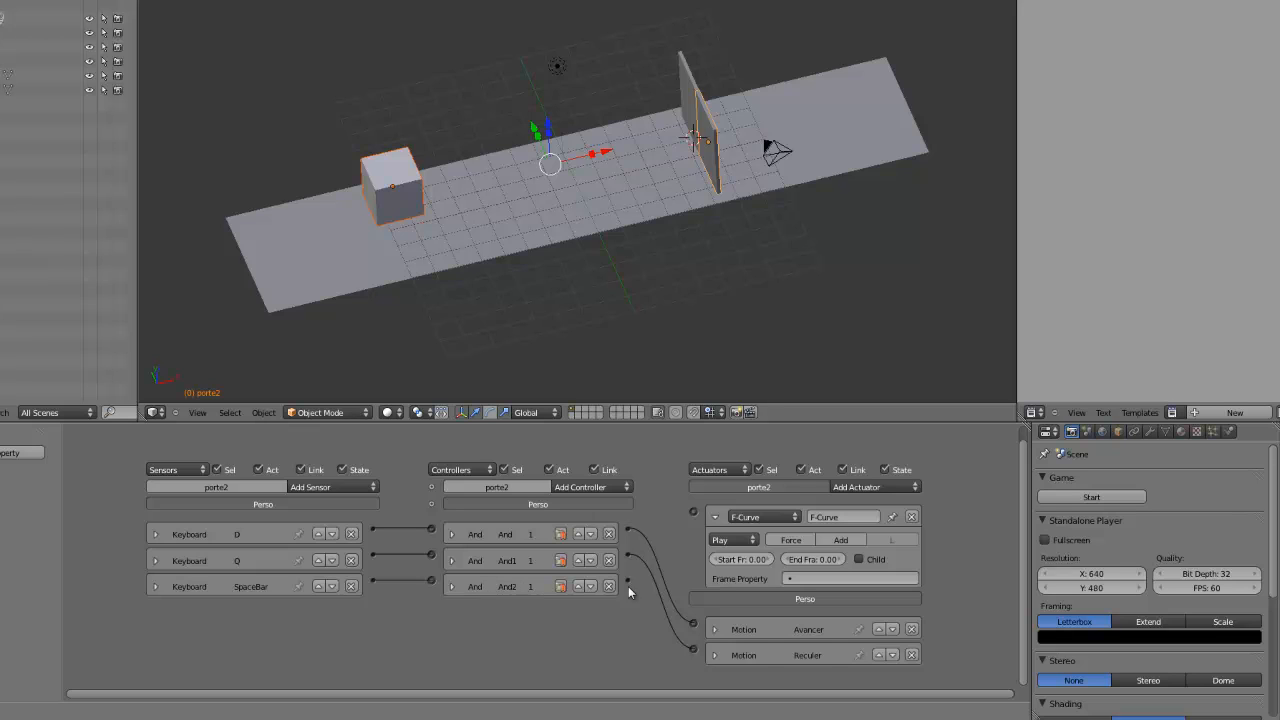
drag(629, 581, 694, 512)
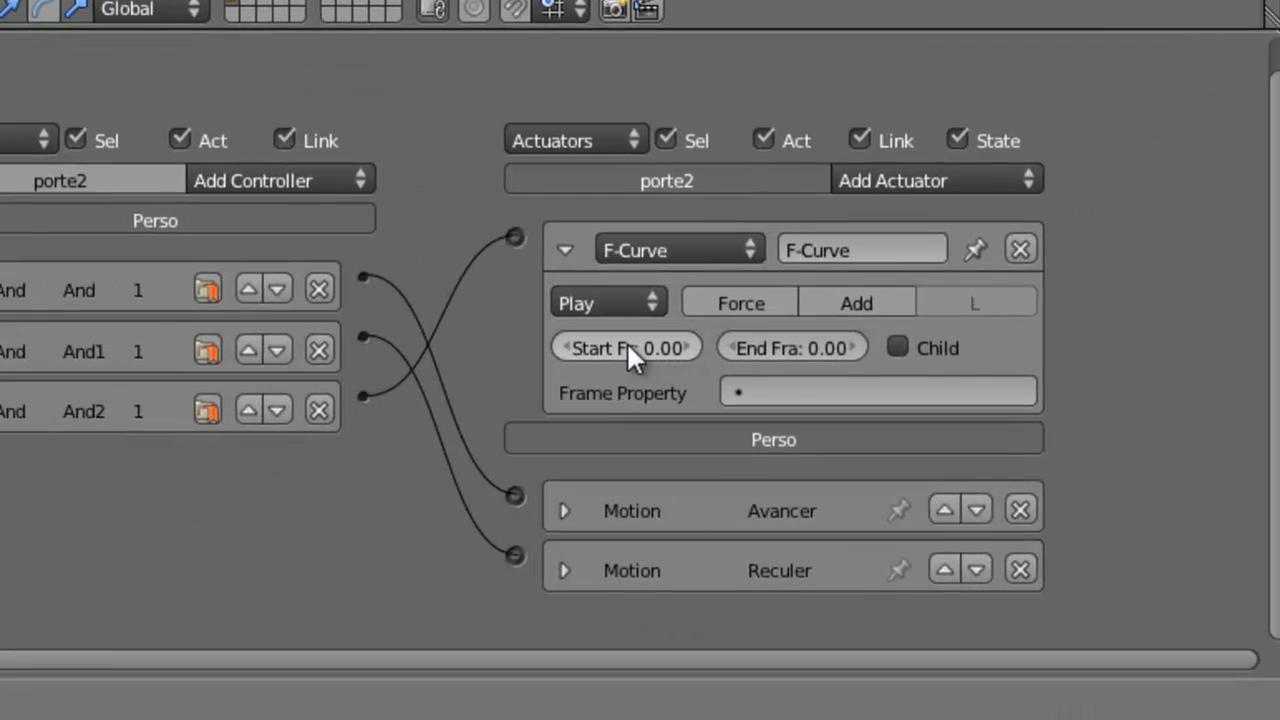
- Set the end frame of porte2's F-Curve actuator to 10, keeping the start frame at 0
click(626, 345)
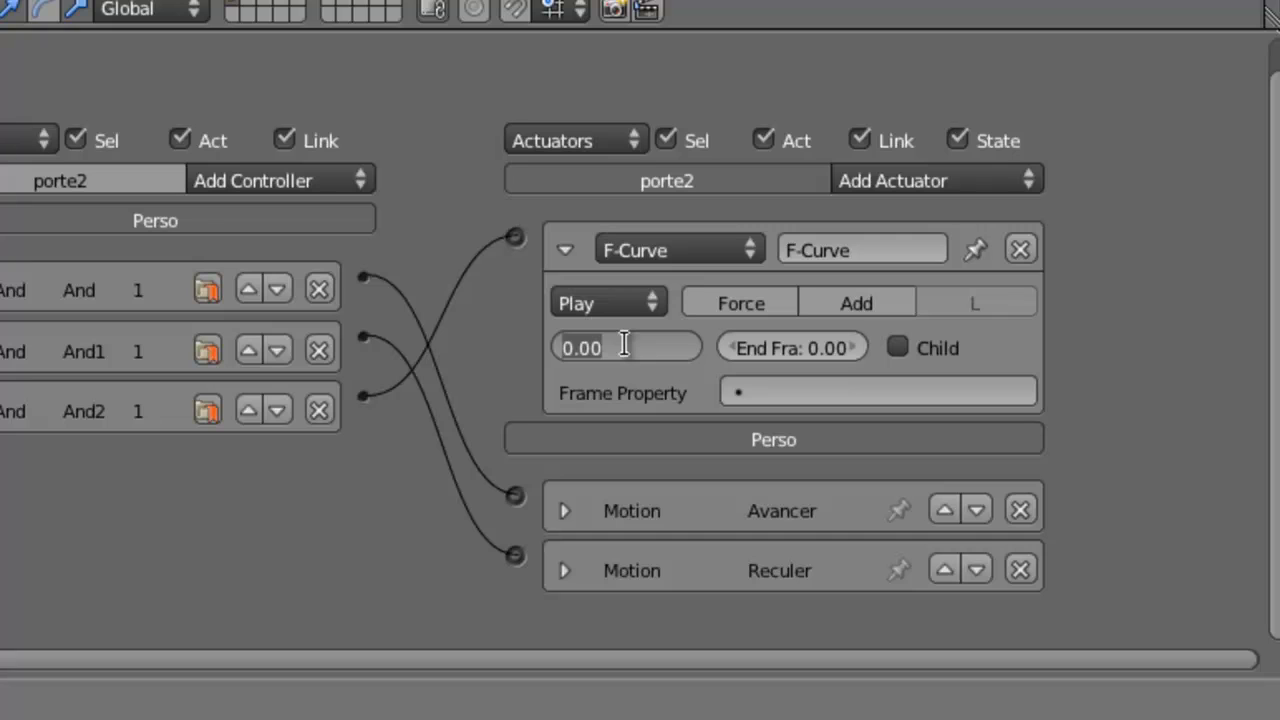
key(Escape)
click(825, 347)
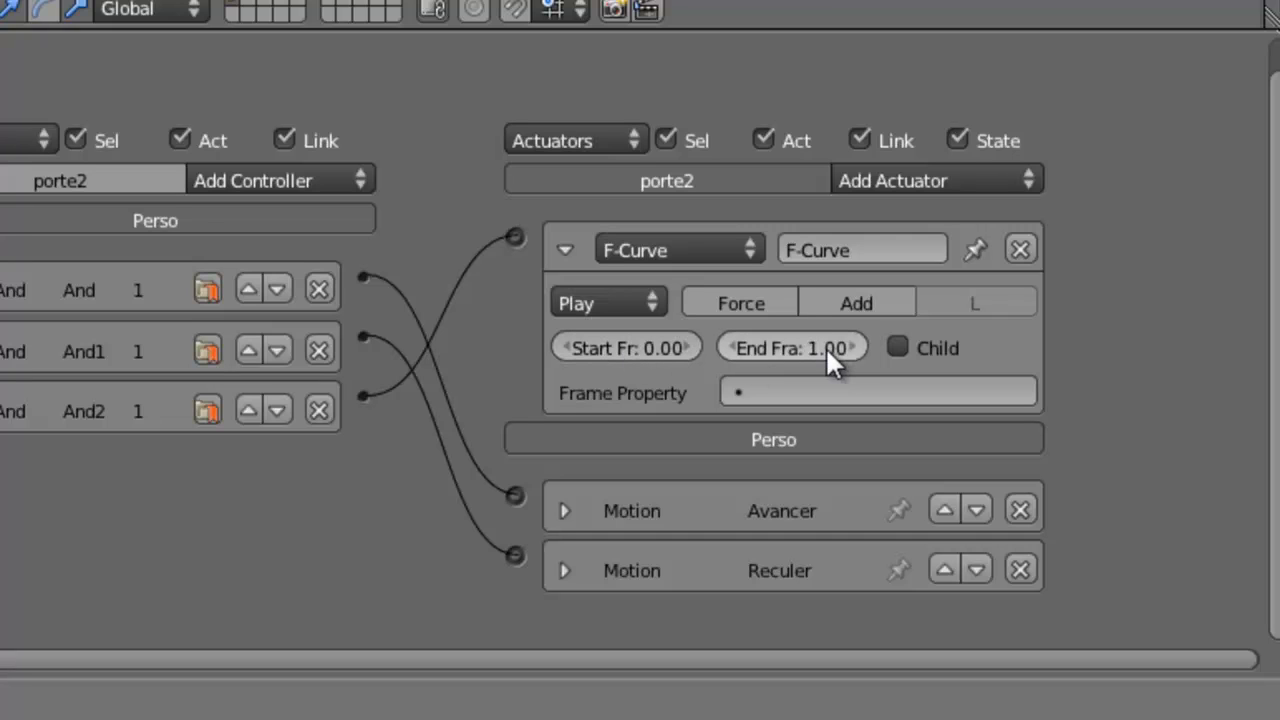
click(825, 346)
text(10)
key(Return)
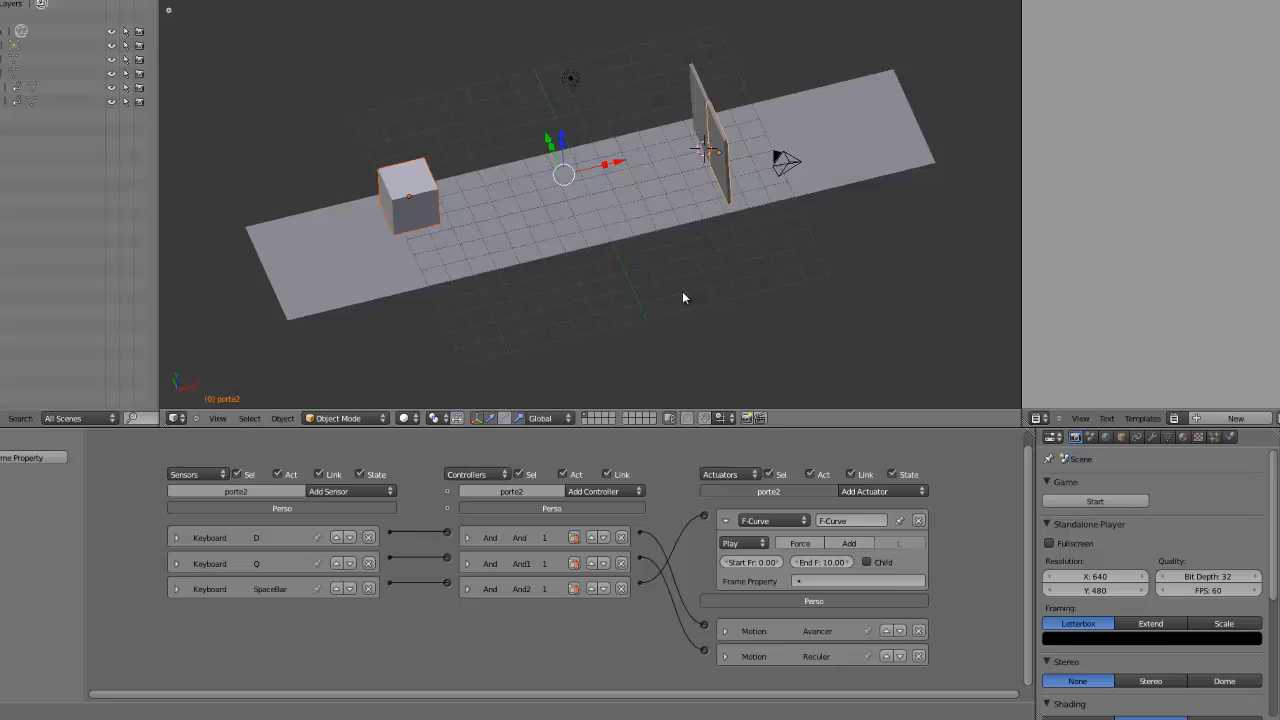
- Run the game to test opening porte2, stop it and collapse porte2's F-Curve actuator
key(p)
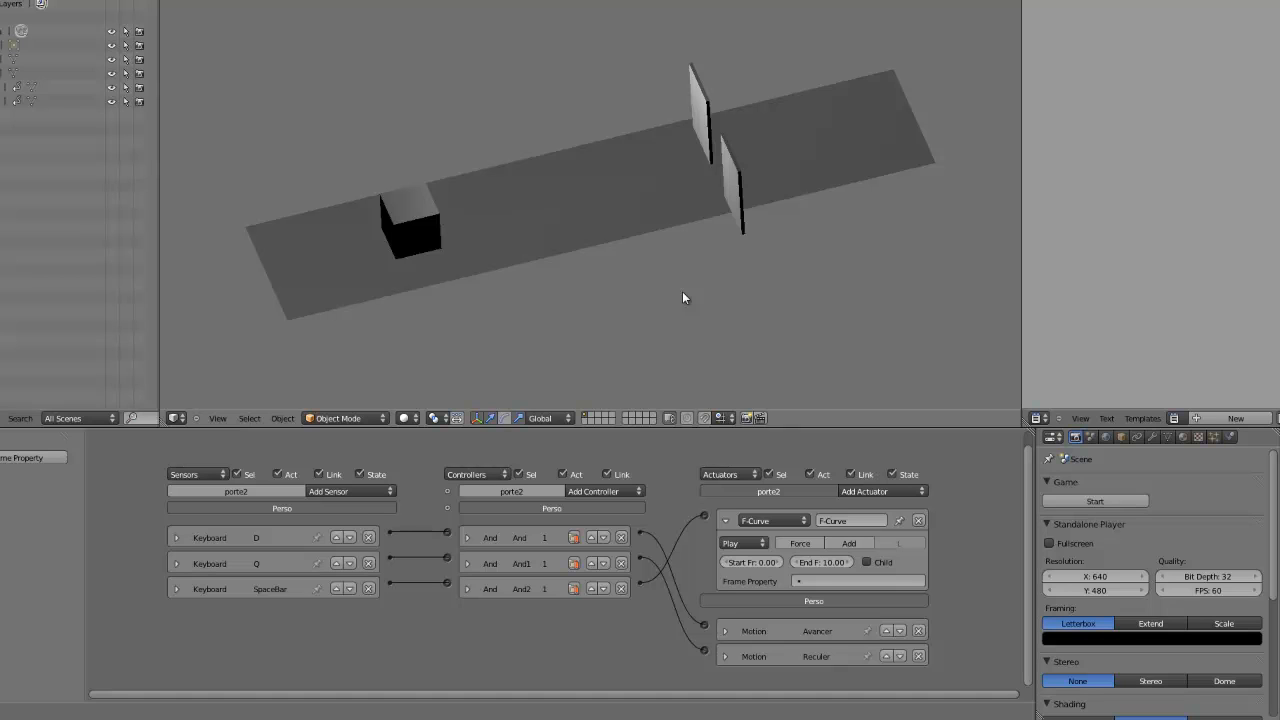
key(Escape)
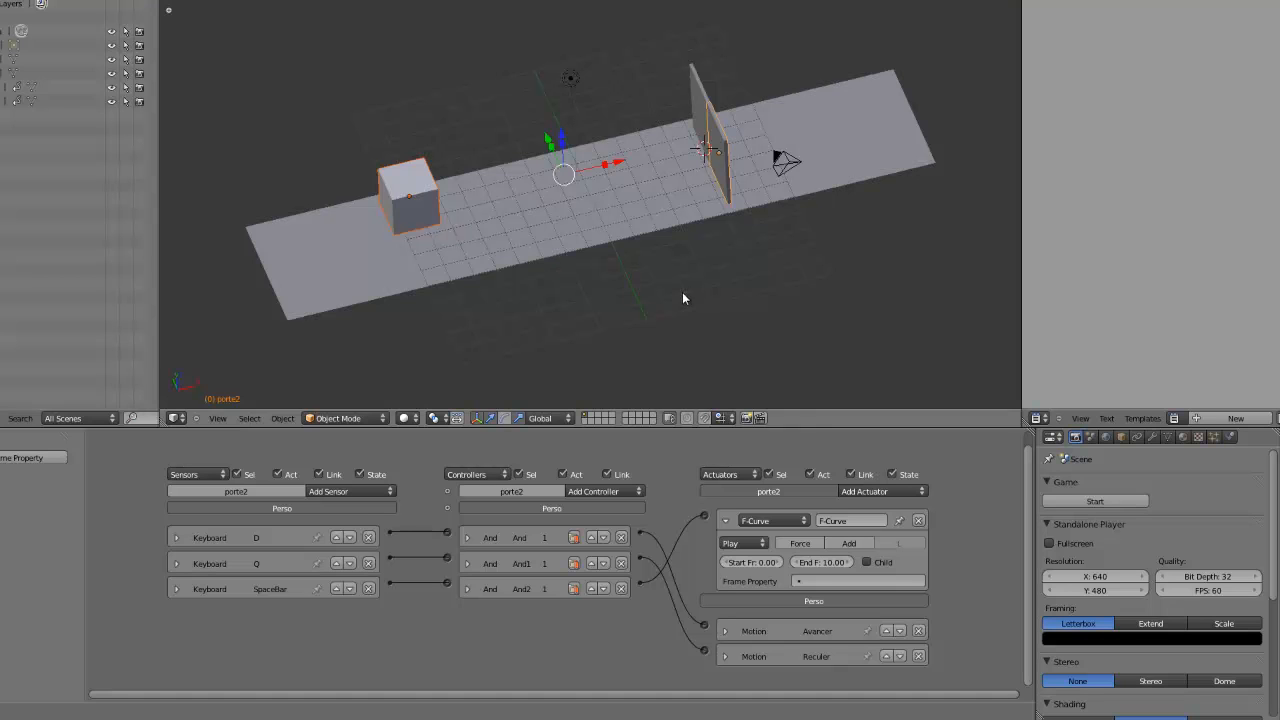
click(727, 521)
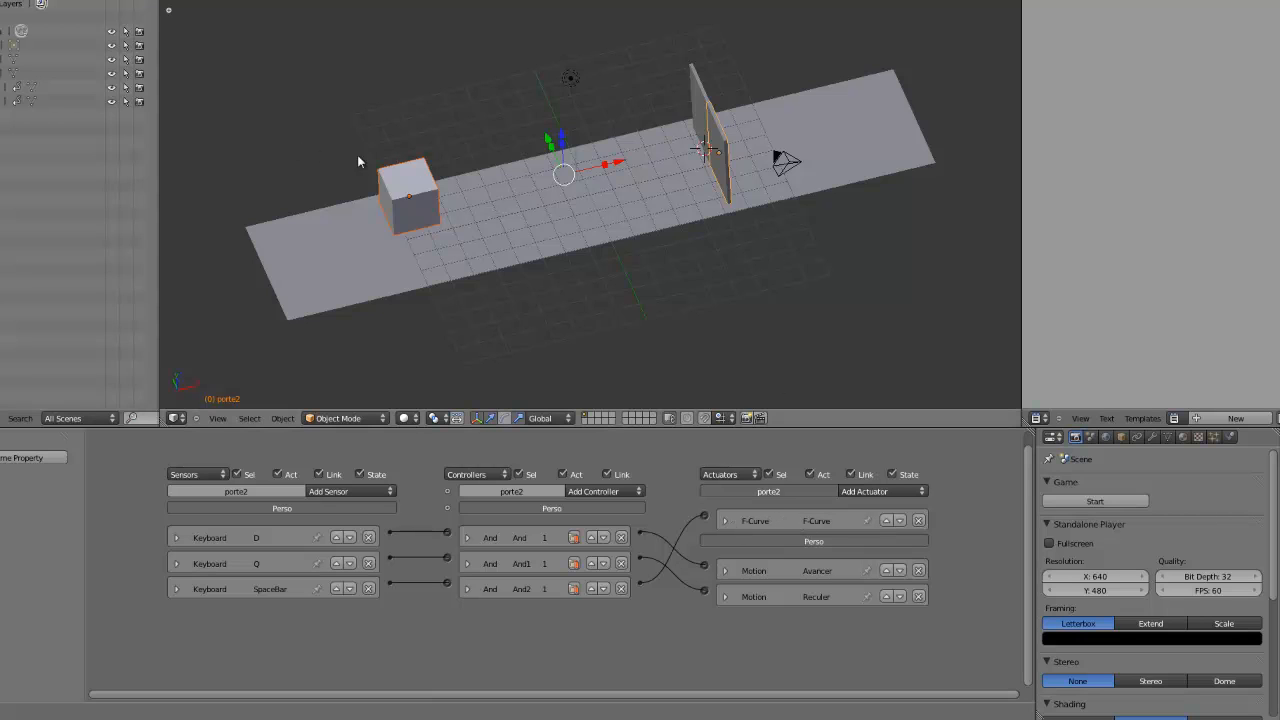
- Add Porte1 to the selection and give it an F-Curve actuator with end frame 10
shift+right_click(696, 115)
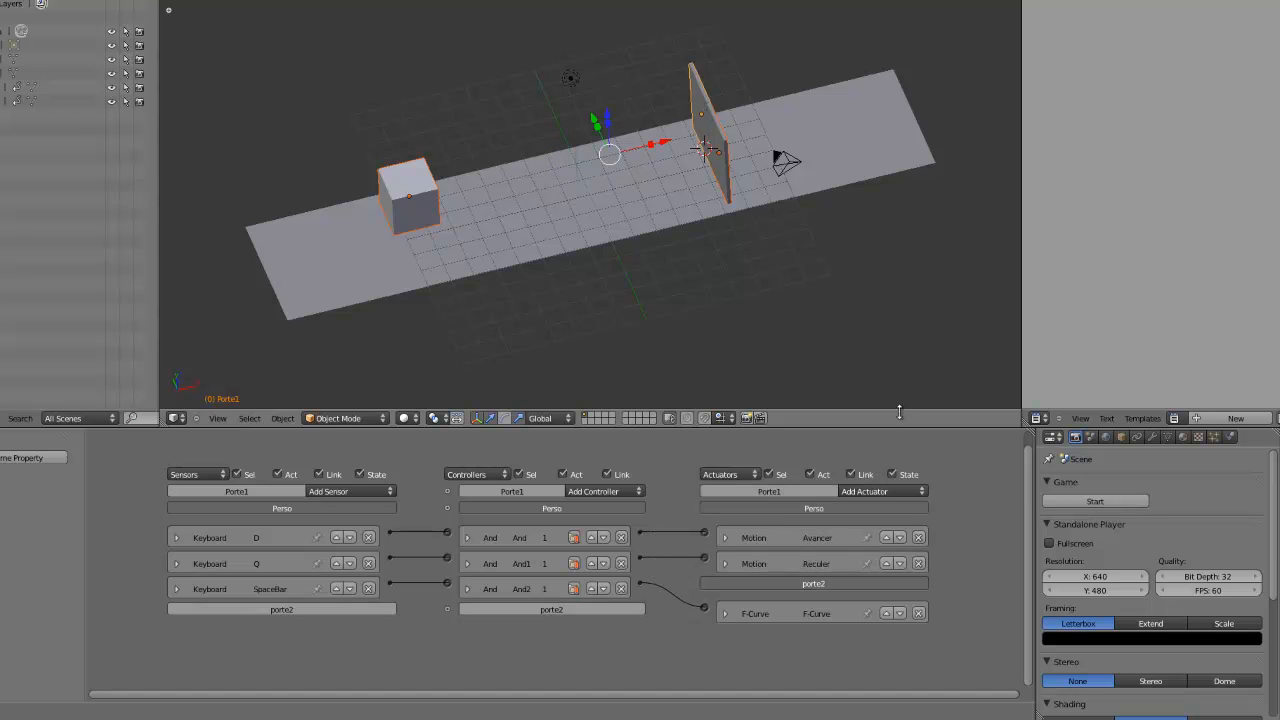
click(876, 492)
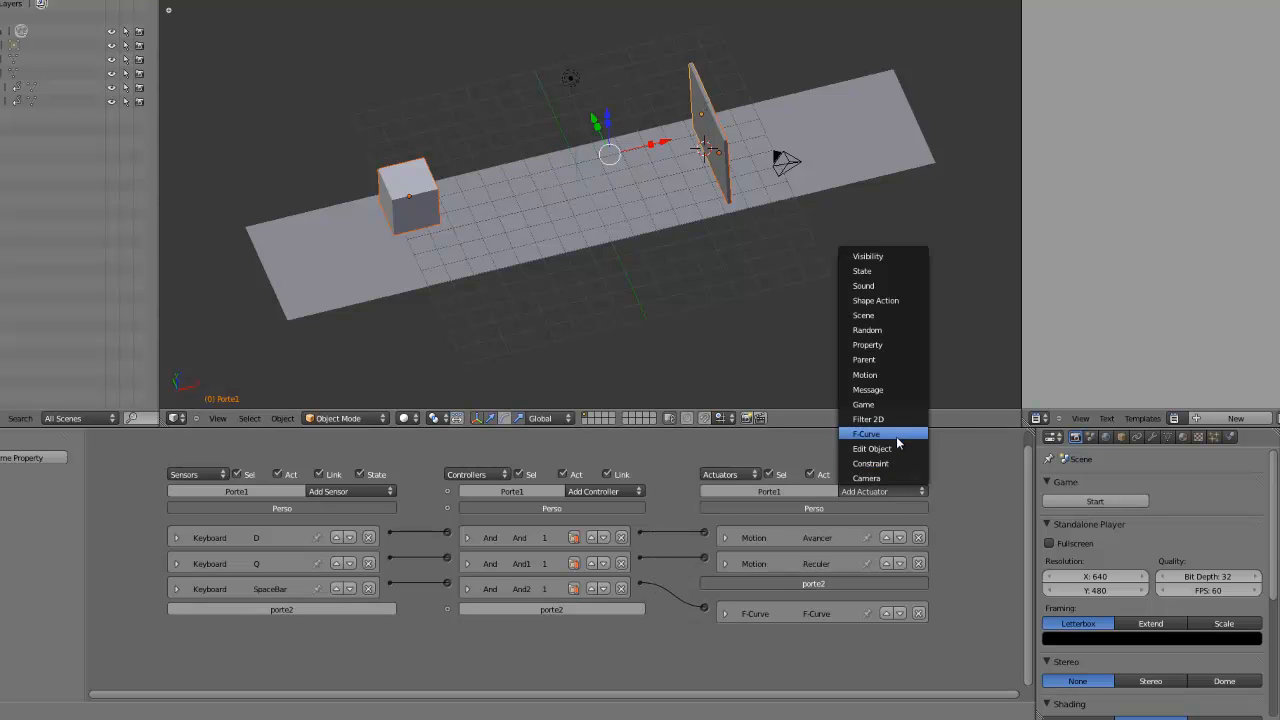
click(896, 436)
ctrl+scroll(681, 544, down, 2)
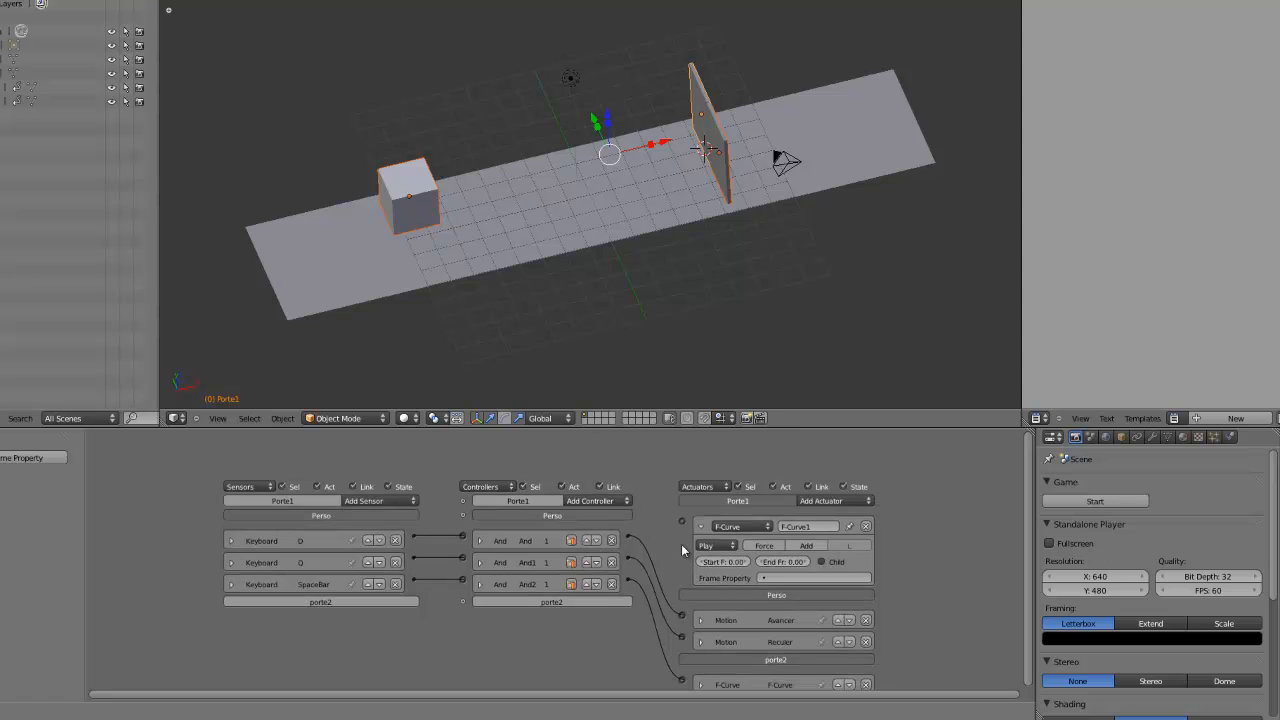
middle_drag(641, 602, 619, 562)
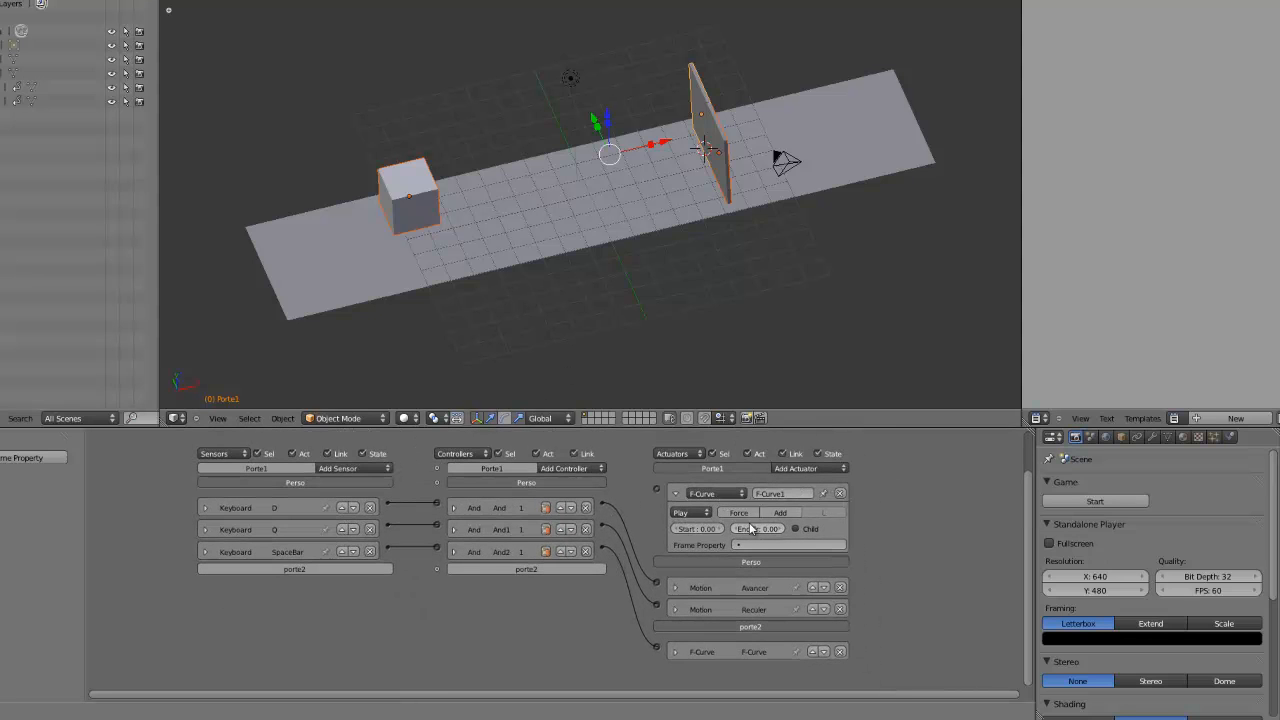
click(753, 528)
text(10)
key(Return)
- Link Perso's And2 controller to Porte1's F-Curve actuator and collapse the actuator
drag(603, 551, 658, 491)
scroll(655, 585, up, 3)
scroll(631, 575, down, 2)
click(677, 492)
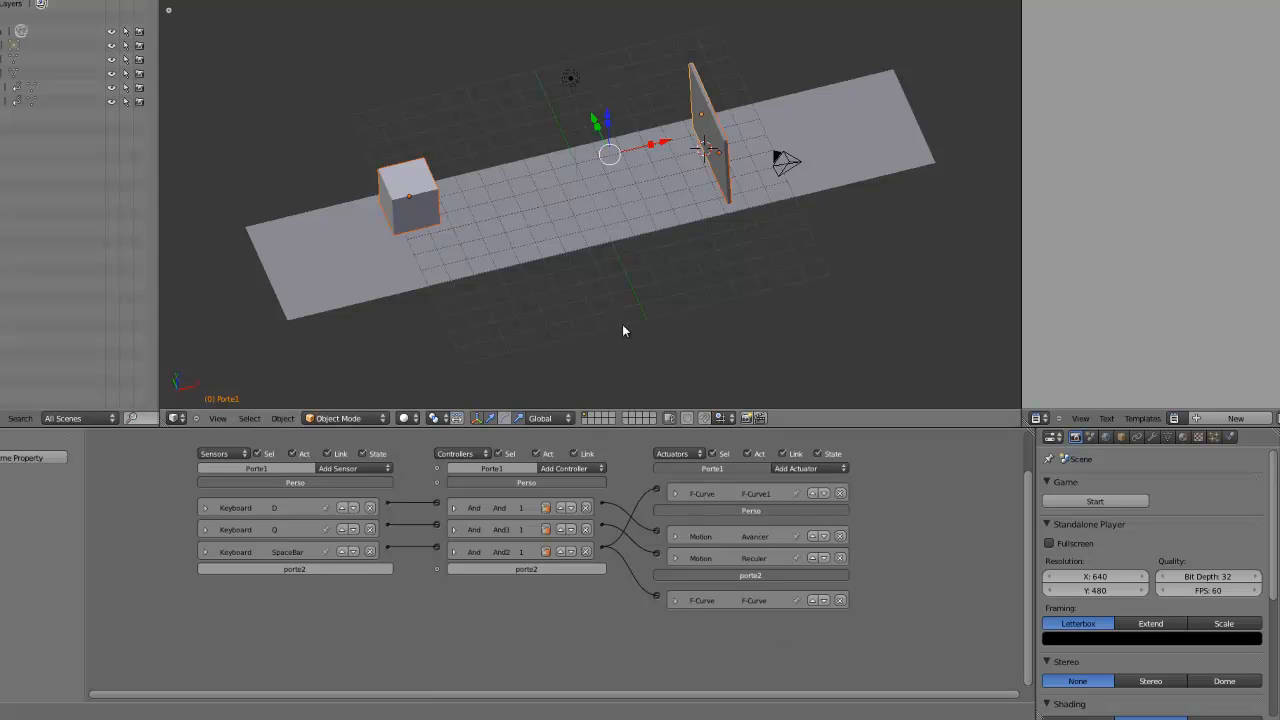
- Run the game, trigger both doors with the spacebar and stop the game
key(p)
key(space)
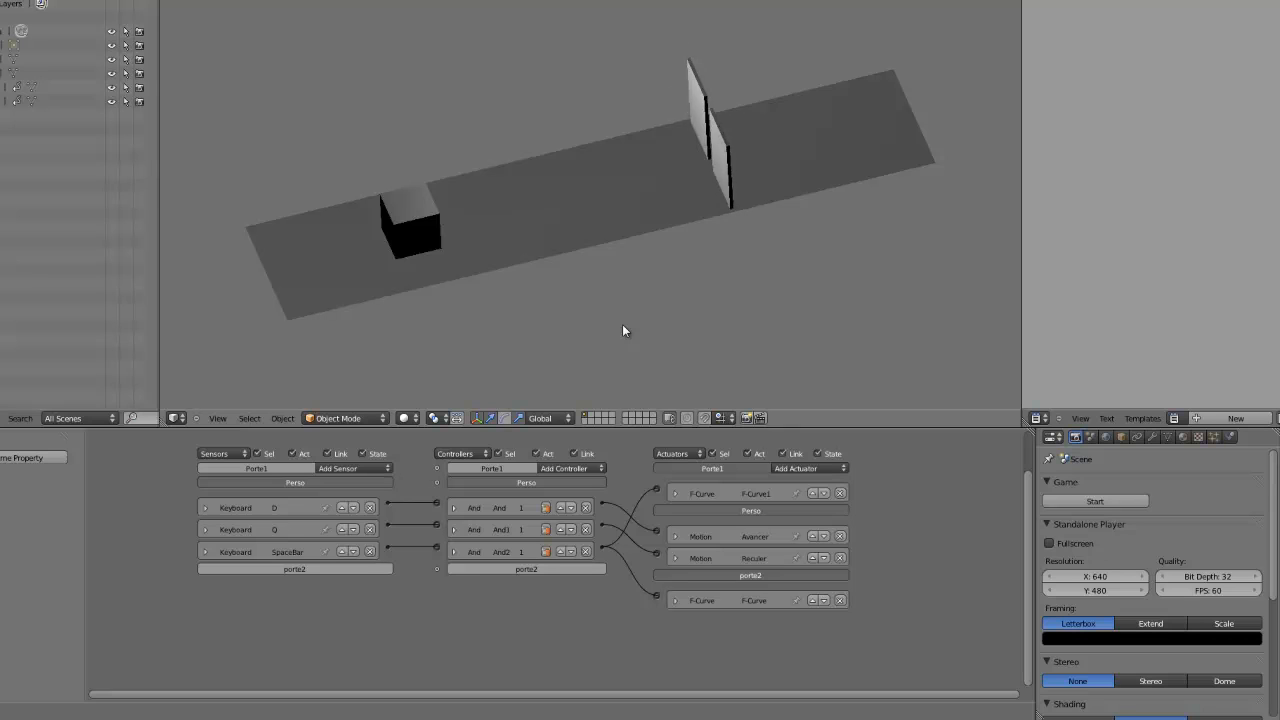
key(Escape)
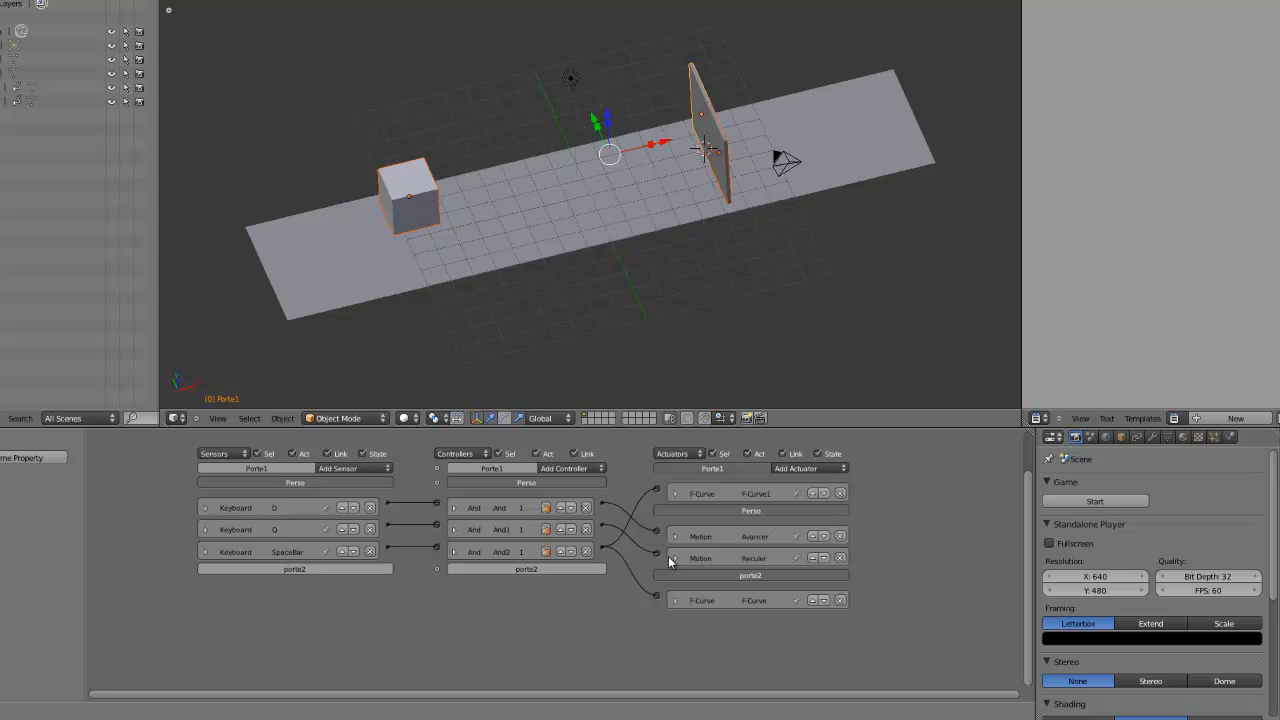
- Expand Porte1's F-Curve actuator and choose its playback type
click(675, 494)
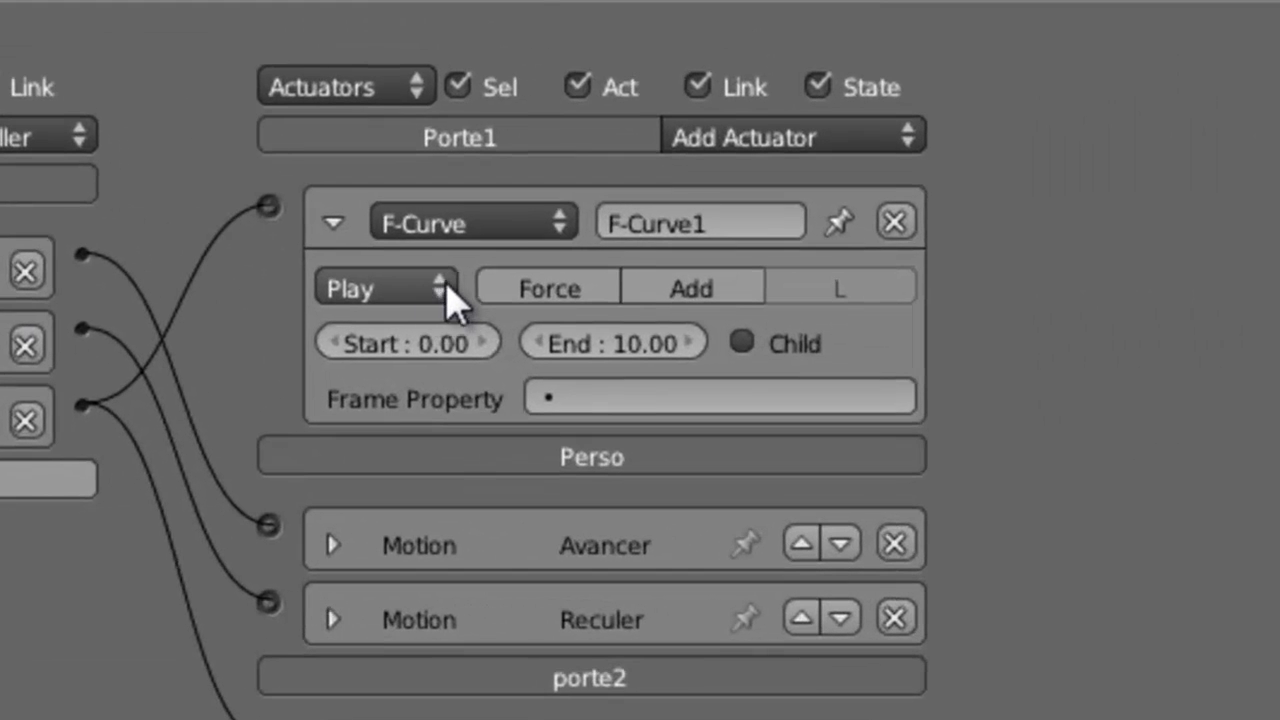
click(440, 289)
click(449, 210)
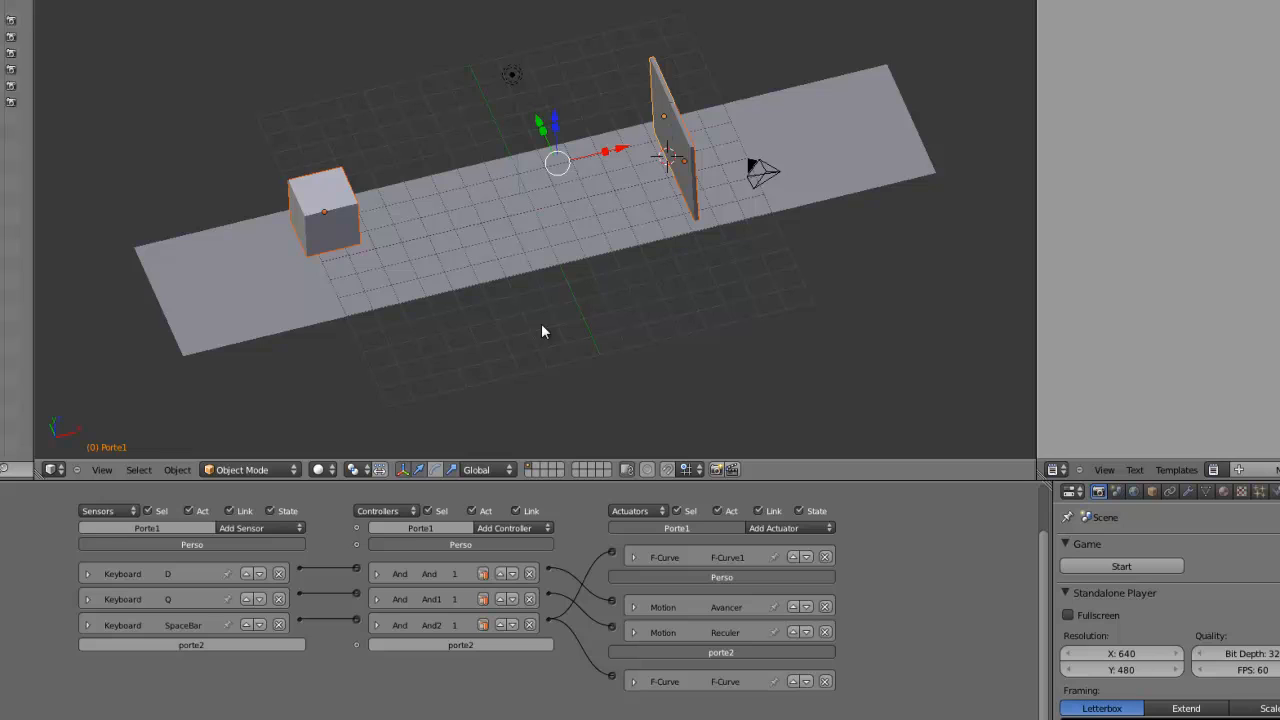
- Run the game again to test the doors, stop it and inspect the scene from several angles
key(p)
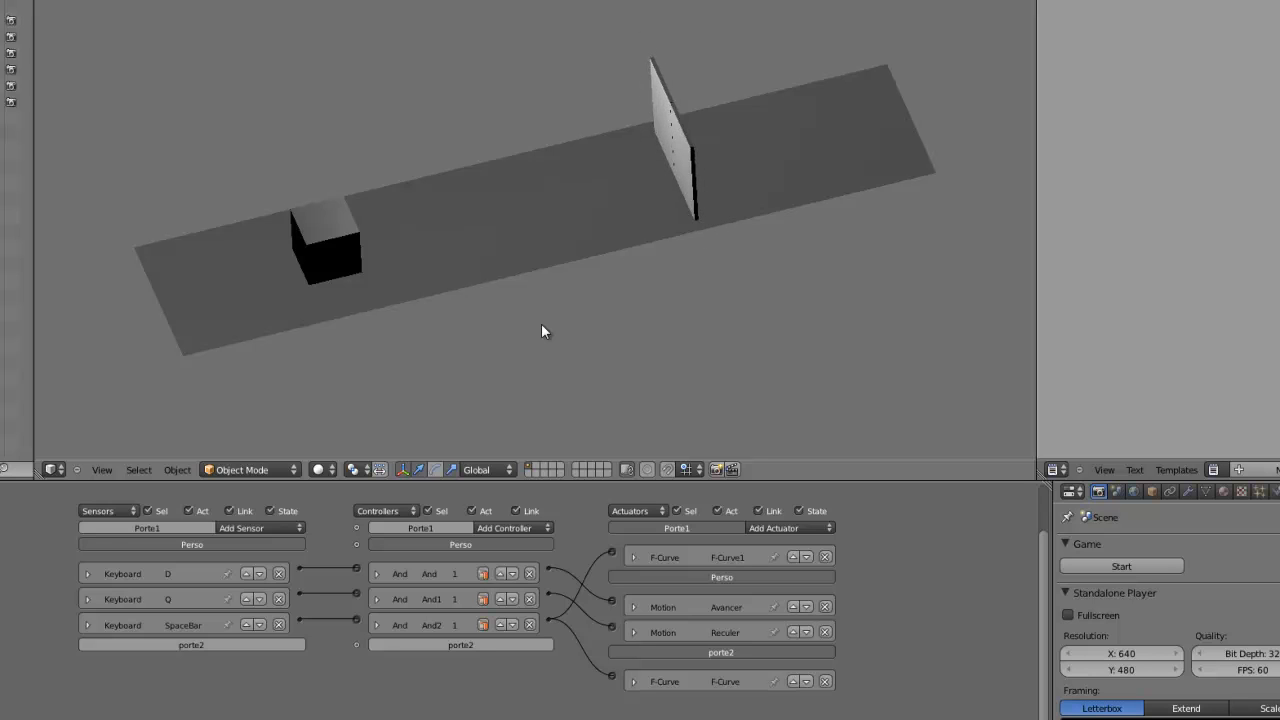
key(Escape)
middle_drag(541, 326, 666, 271)
middle_drag(551, 234, 518, 272)
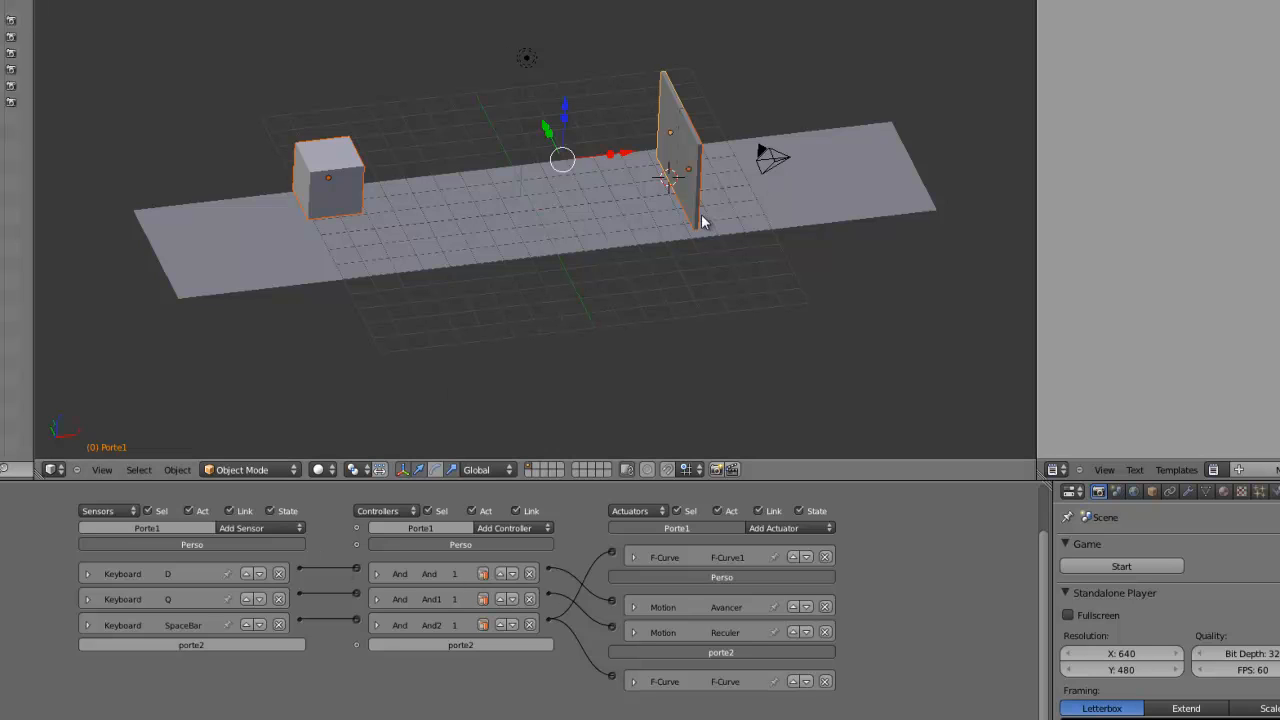
middle_drag(673, 255, 591, 277)
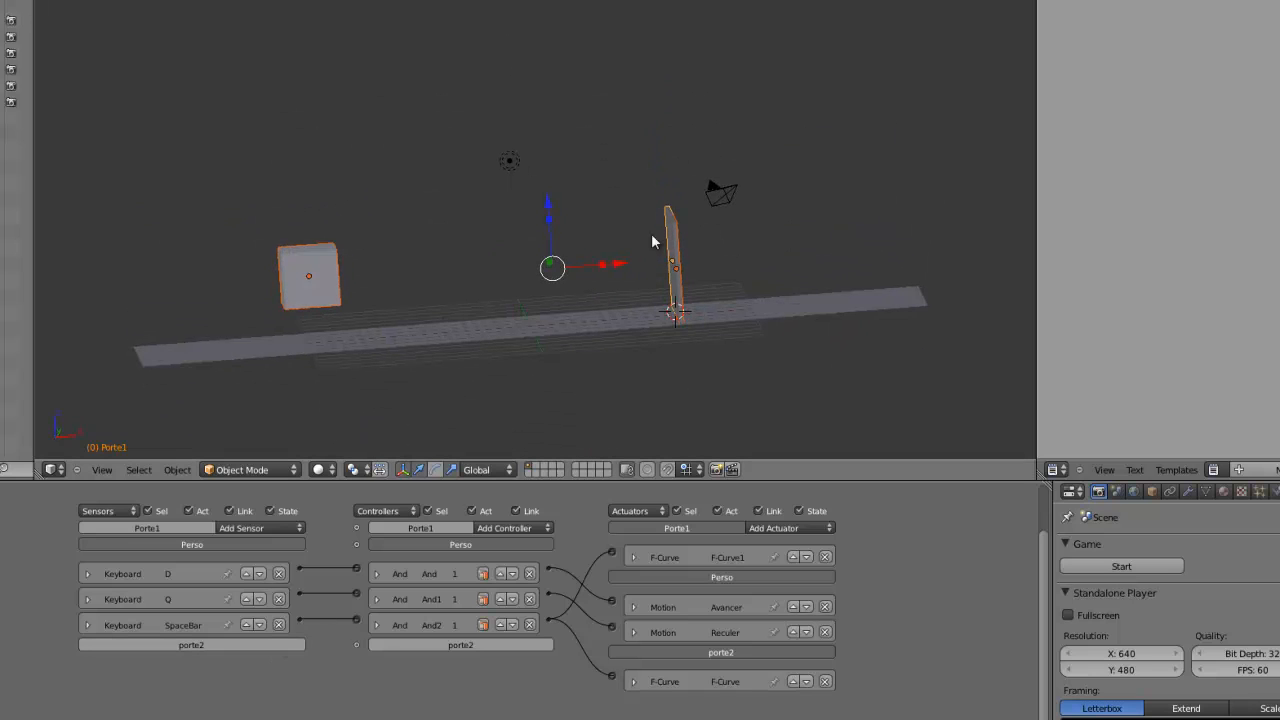
- Deselect all objects and delete Perso's SpaceBar sensor and its And2 controller
key(a)
middle_drag(565, 345, 603, 306)
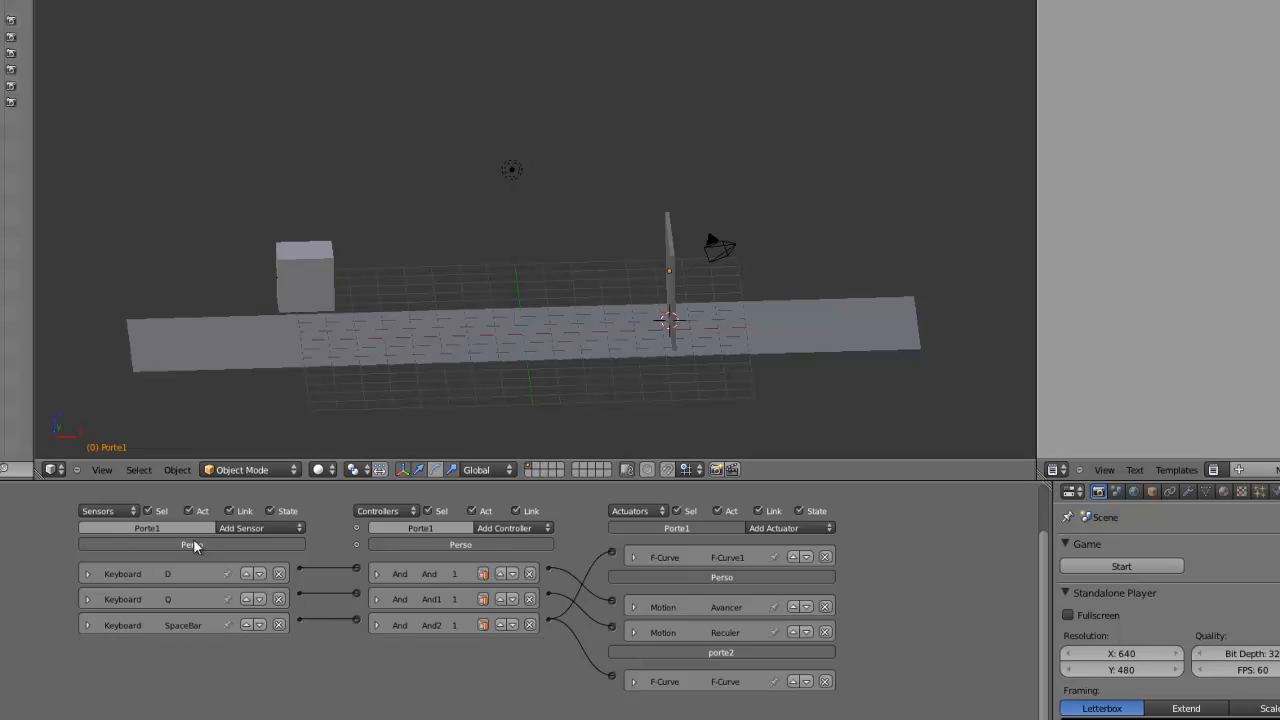
click(279, 625)
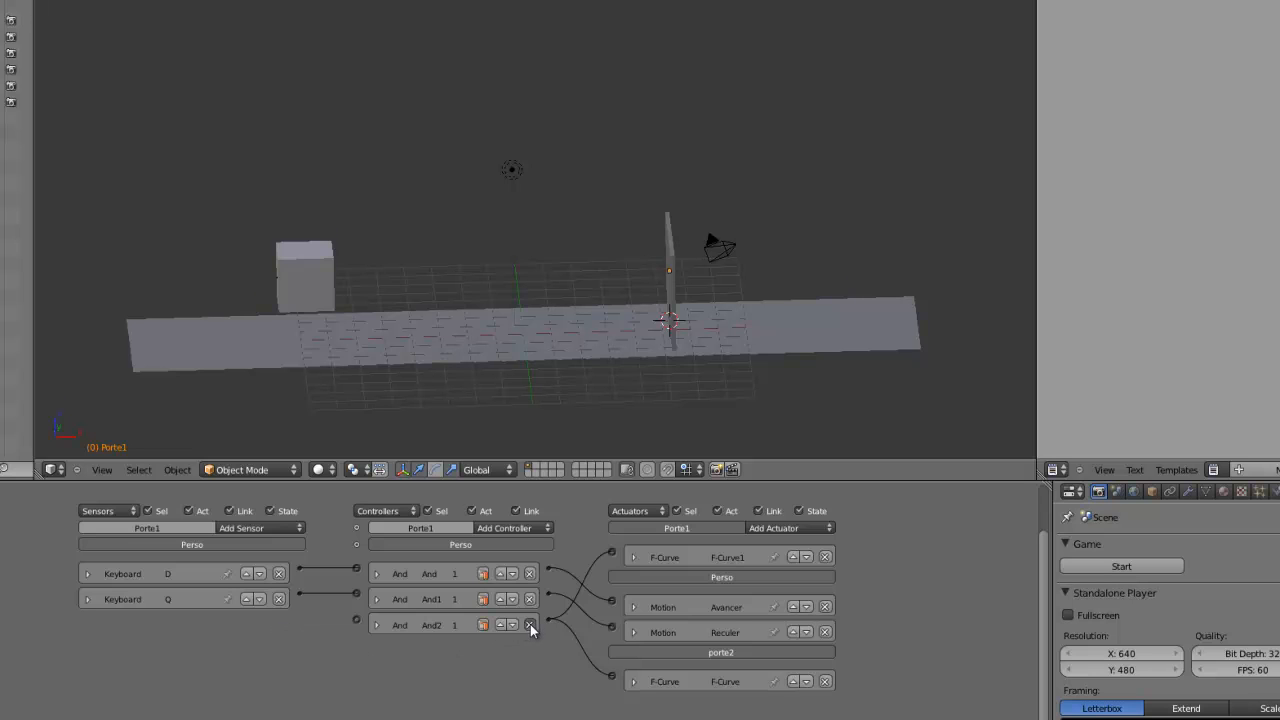
click(530, 625)
middle_drag(610, 300, 706, 364)
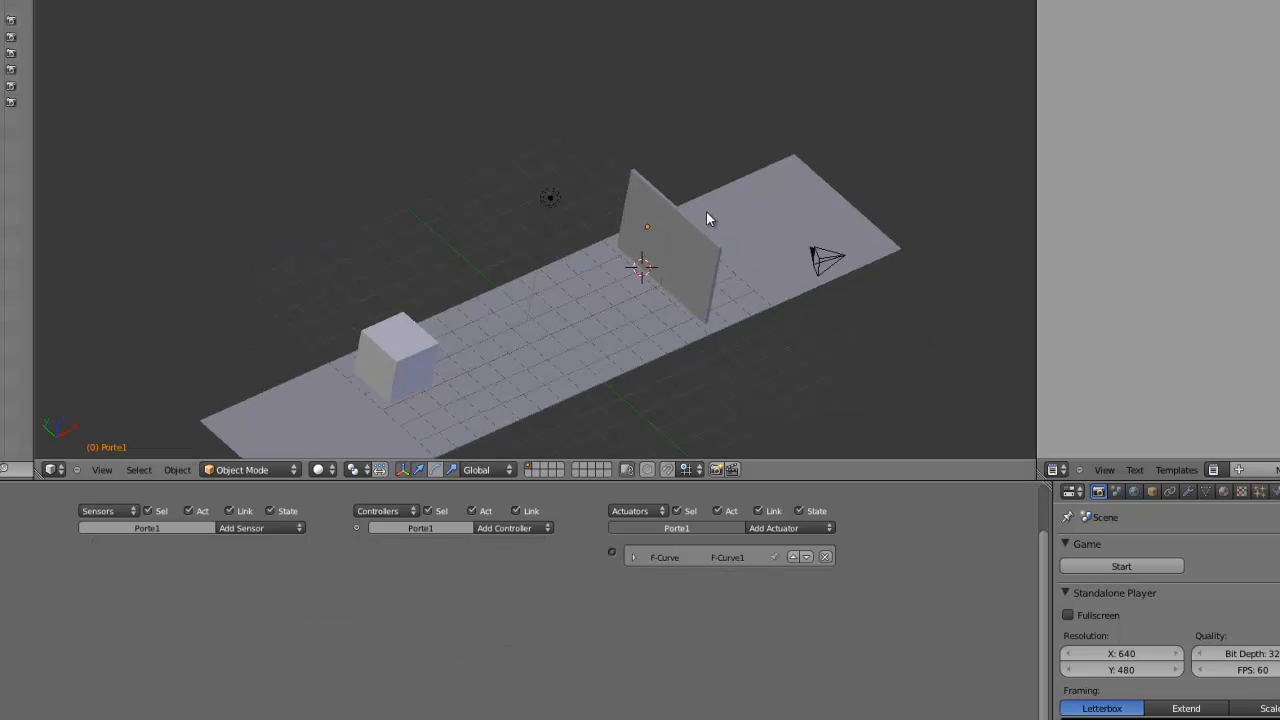
- Switch to the front view and add a cube mesh at the 3D cursor, at the base of the doors
right_click(706, 212)
right_click(700, 251)
right_click(668, 218)
right_click(697, 251)
right_click(657, 226)
middle_drag(630, 392, 547, 327)
key(KP_1)
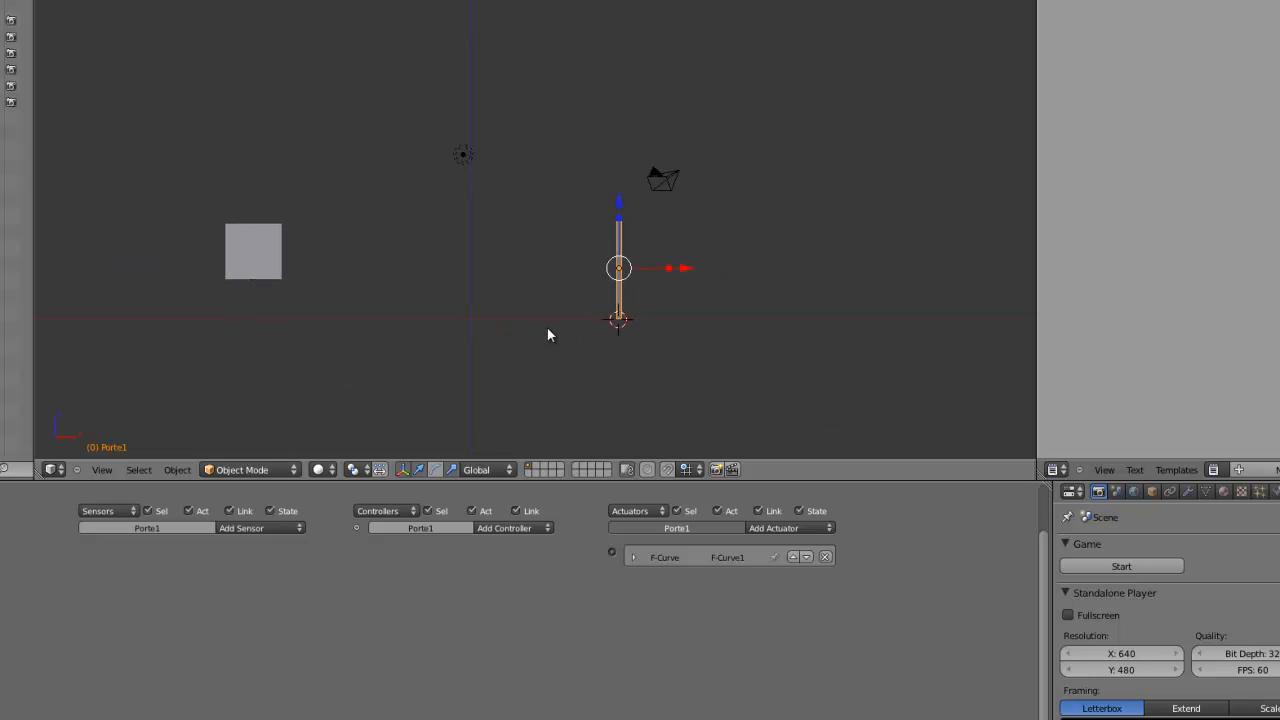
key(shift+a)
mouse_move(637, 324)
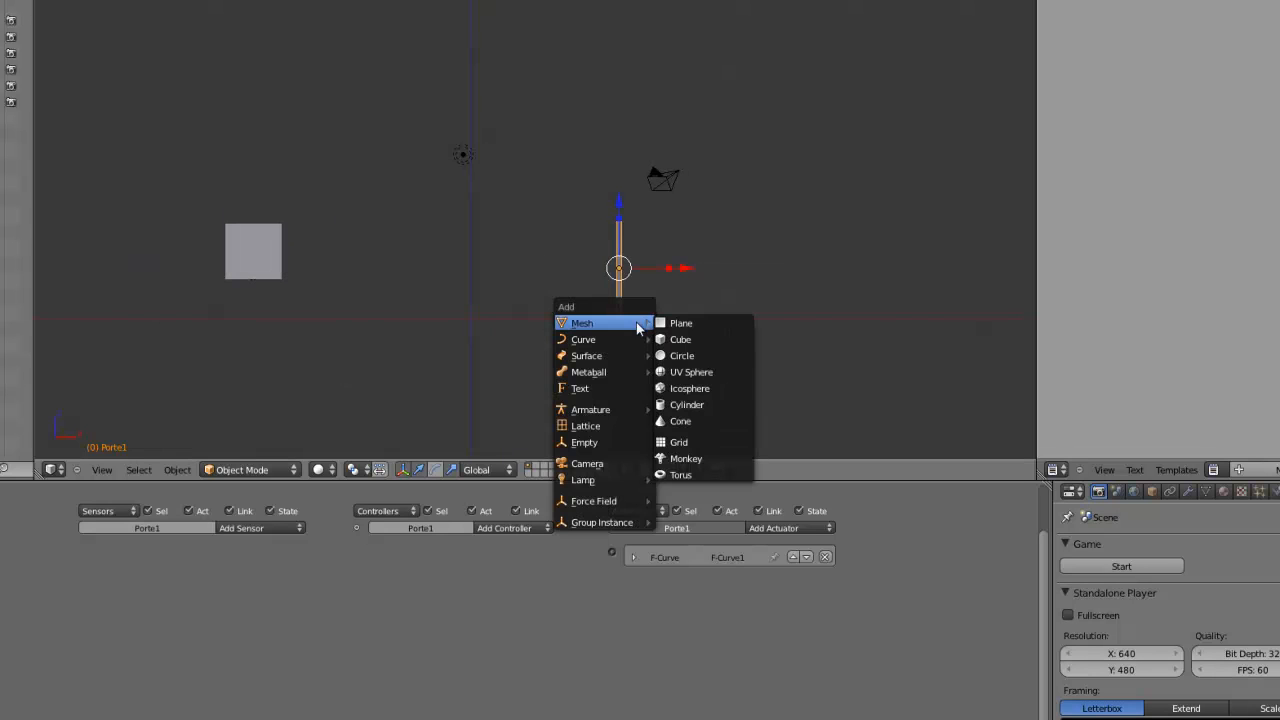
click(697, 340)
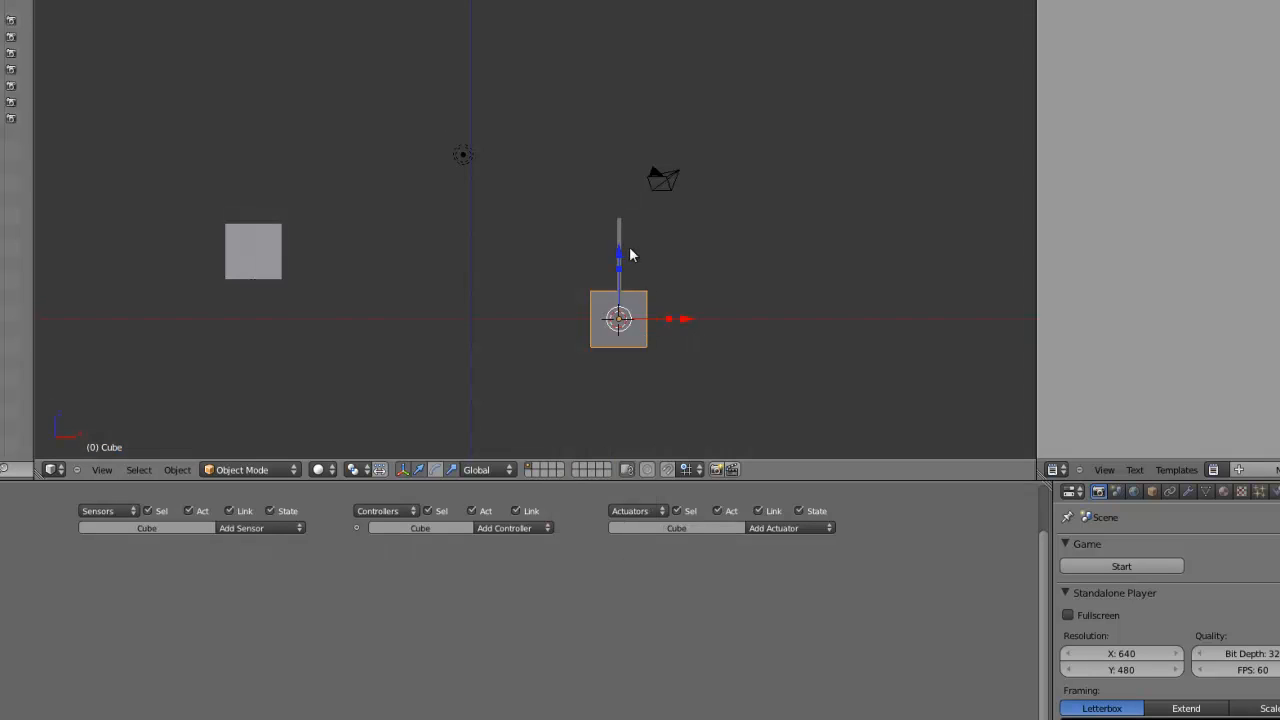
- Raise the new cube along Z to door height and scale it uniformly to about 1.97, resting on the floor
key(g)
key(z)
click(620, 212)
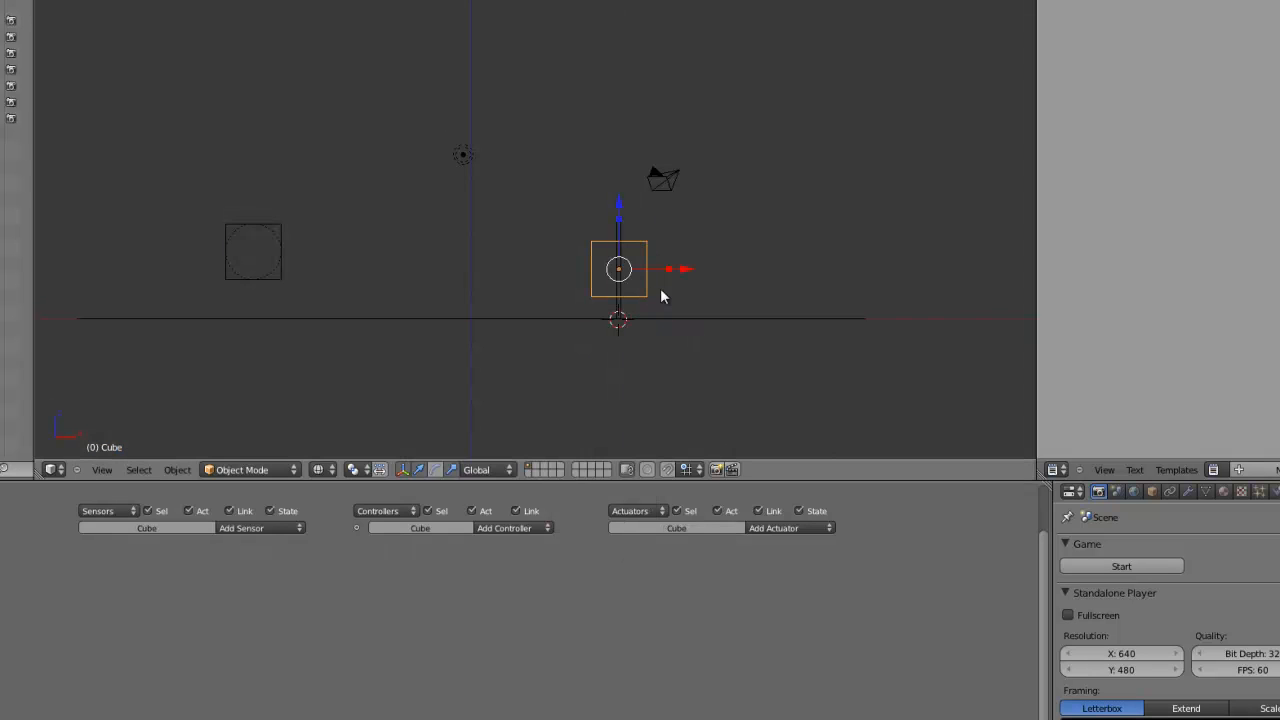
key(s)
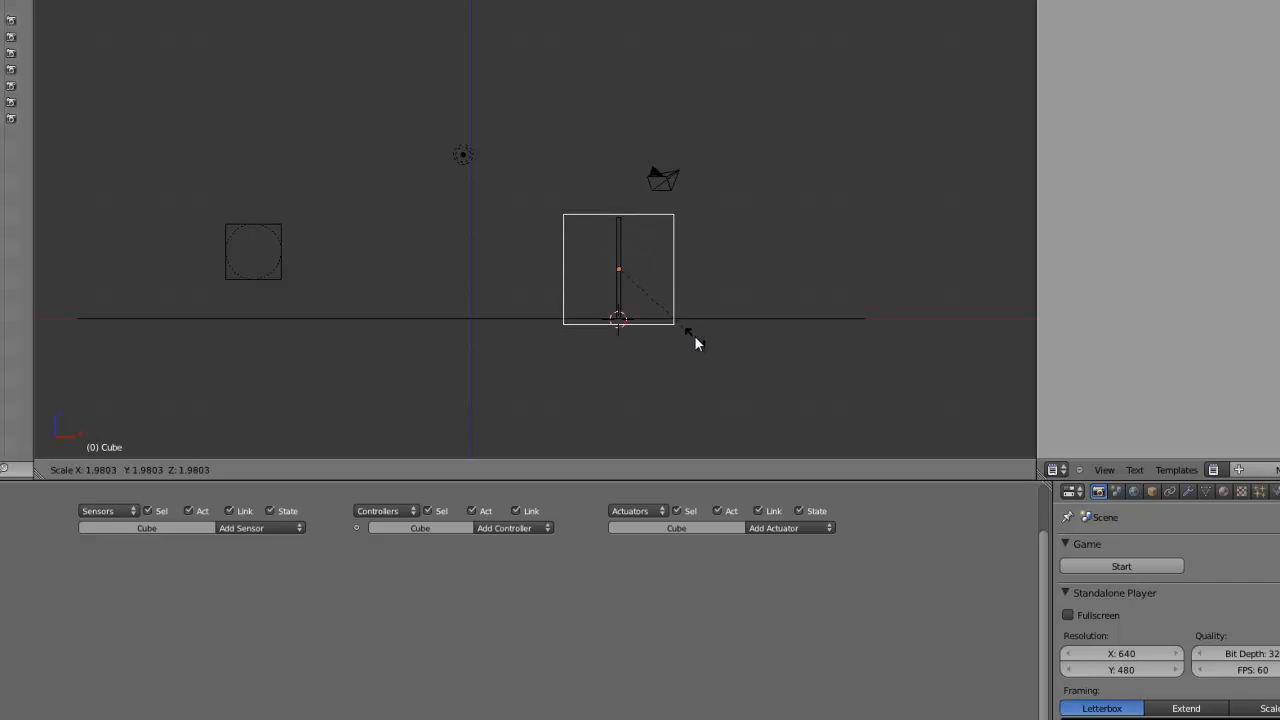
click(695, 337)
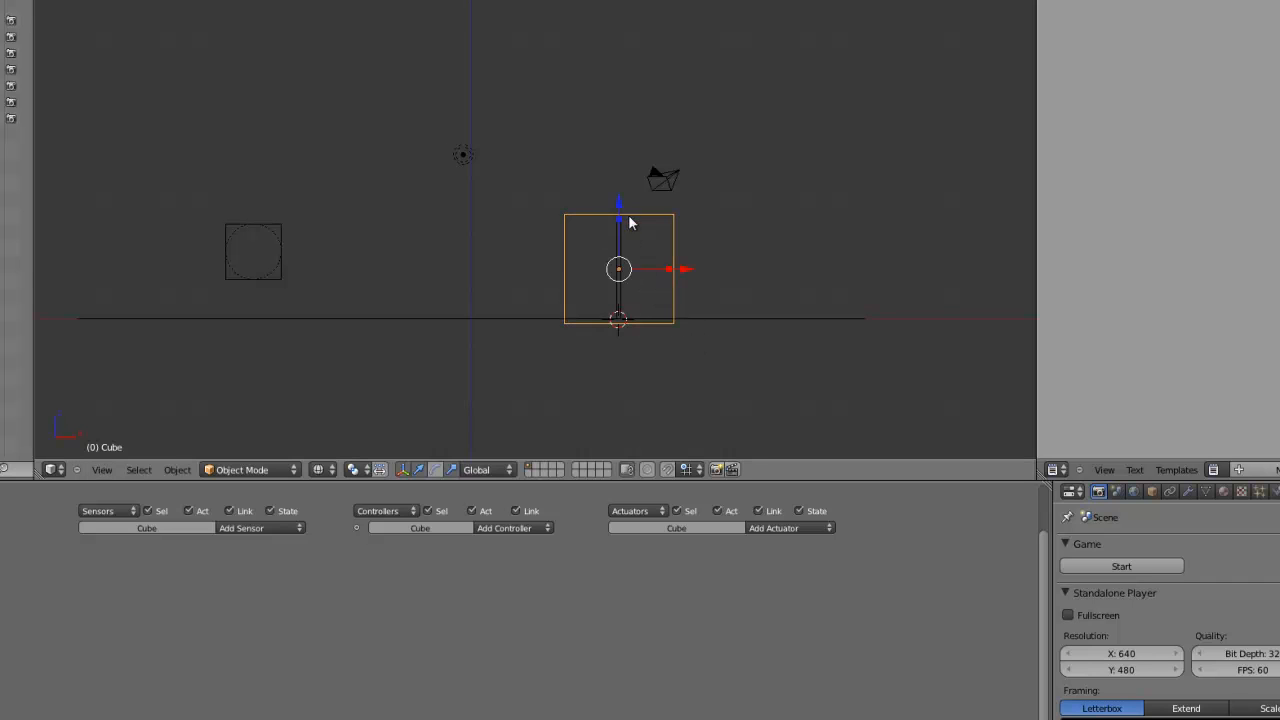
drag(620, 205, 620, 199)
- Centre the cube on both doors along Y and stretch it to a Y scale of about 3
middle_drag(680, 204, 496, 335)
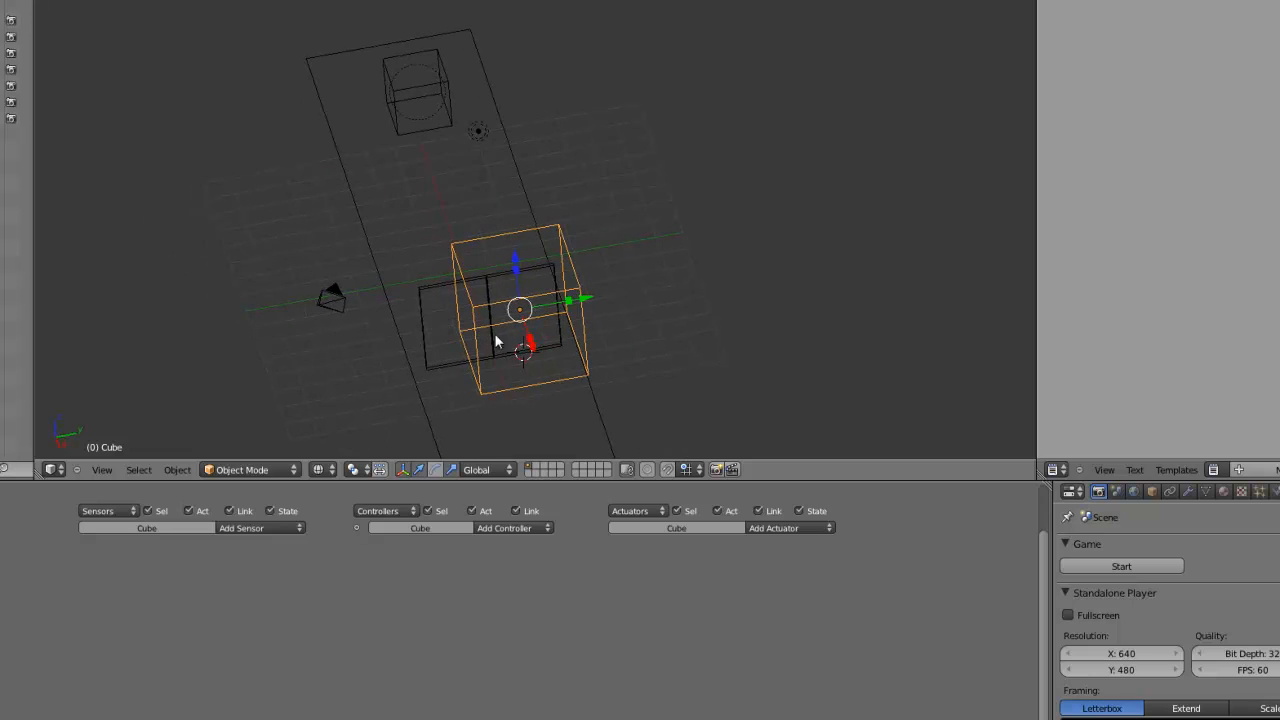
key(KP_3)
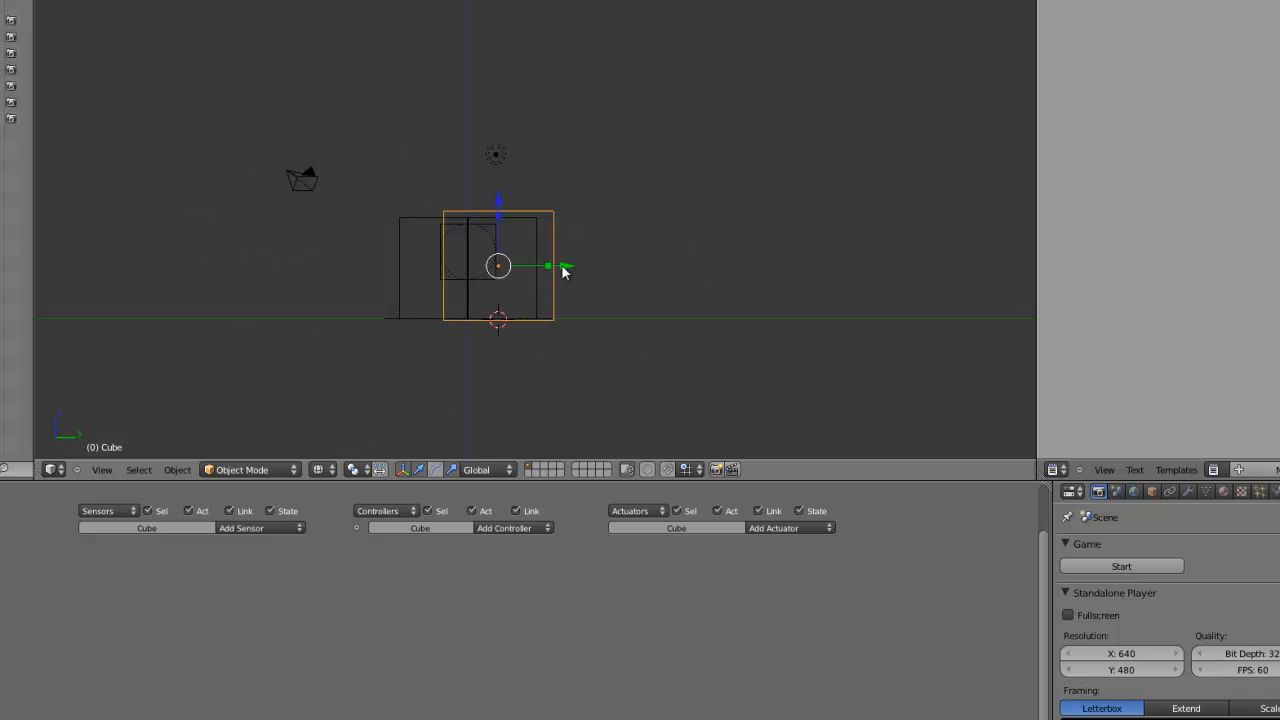
drag(563, 266, 531, 268)
key(s)
key(y)
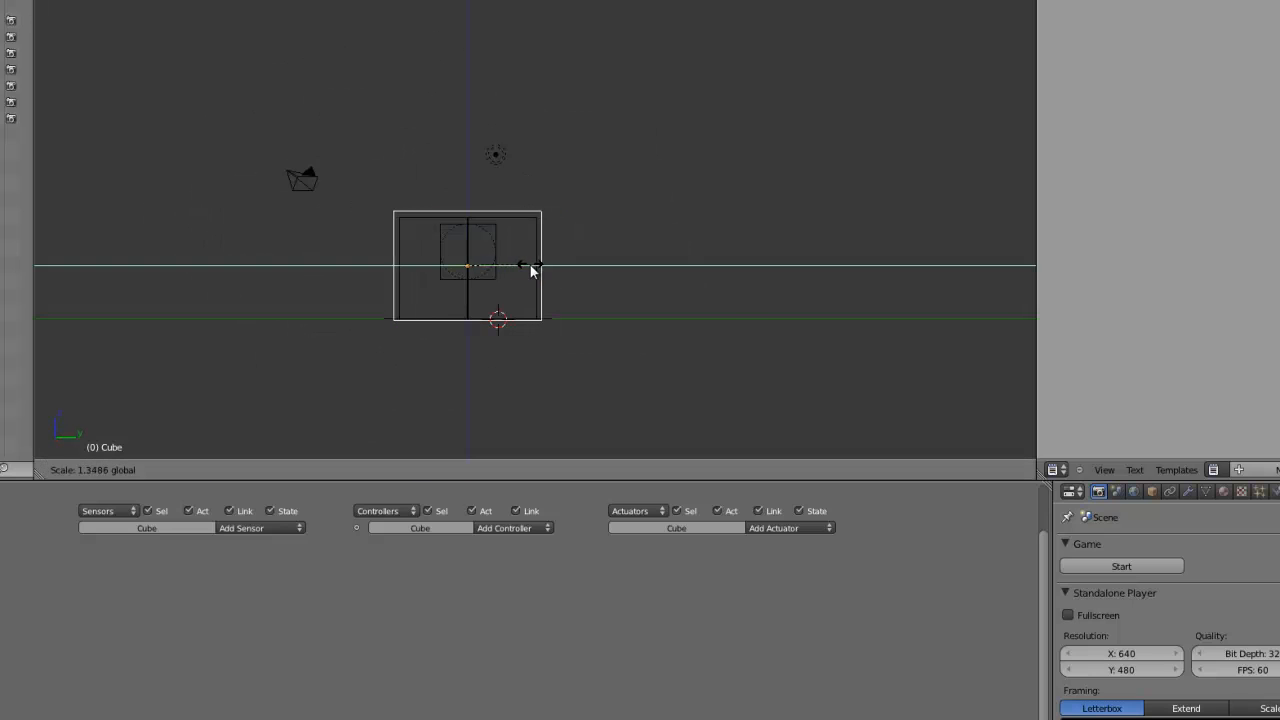
click(539, 271)
- Return the viewport to solid shading and set the cube's maximum draw type to Wire
middle_drag(539, 271, 580, 310)
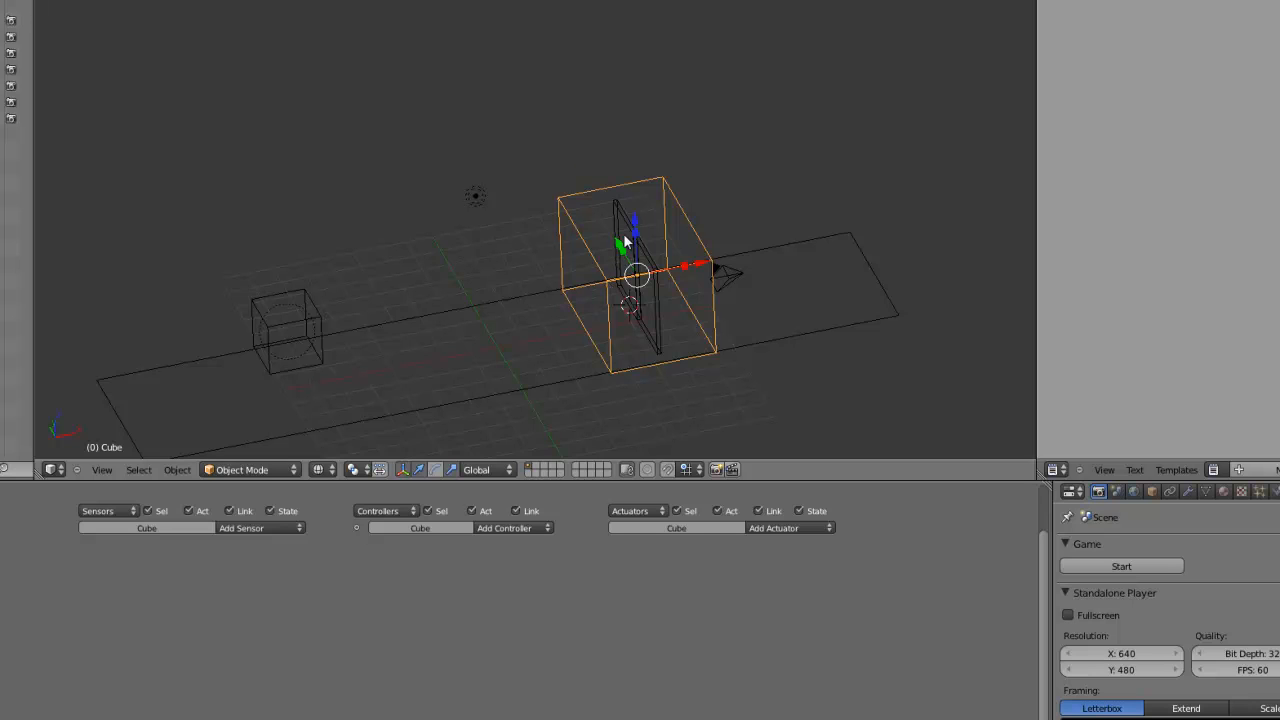
middle_drag(597, 287, 493, 294)
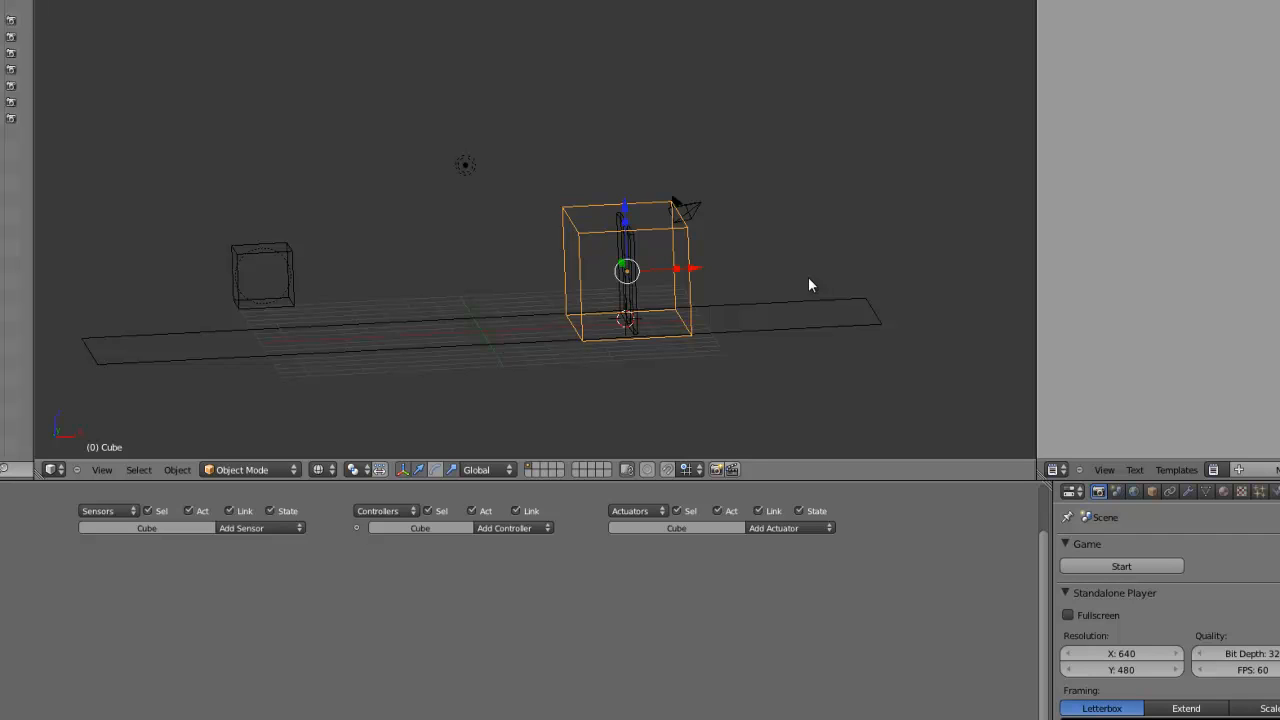
mouse_move(603, 292)
middle_down()
mouse_move(546, 277)
mouse_move(637, 320)
mouse_move(591, 297)
mouse_move(780, 337)
mouse_move(437, 245)
mouse_move(580, 320)
middle_up()
key(z)
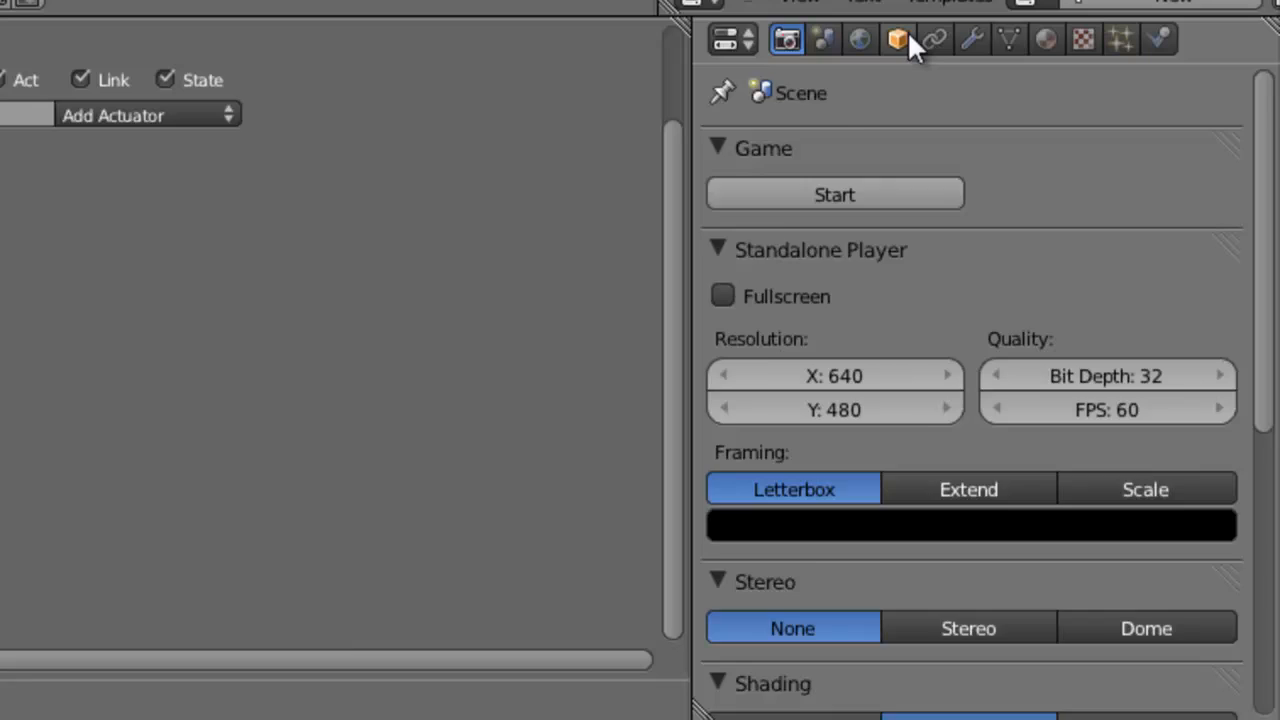
click(1116, 427)
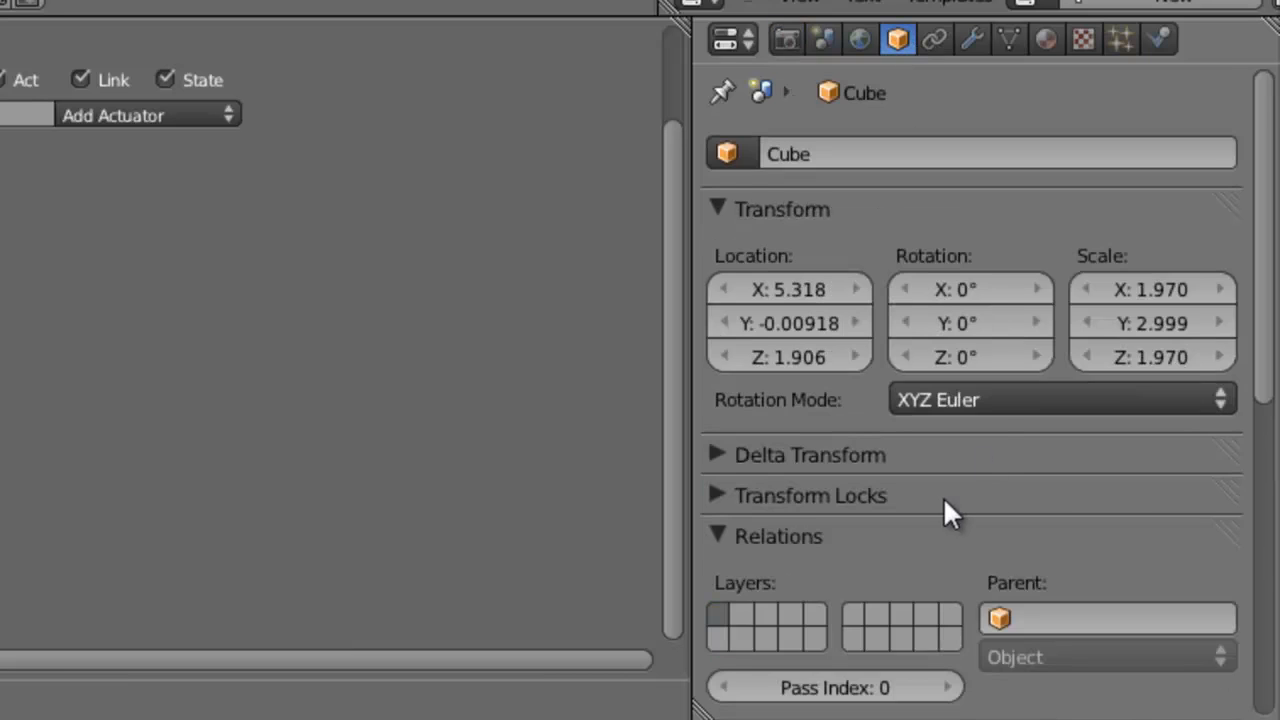
scroll(943, 496, down, 8)
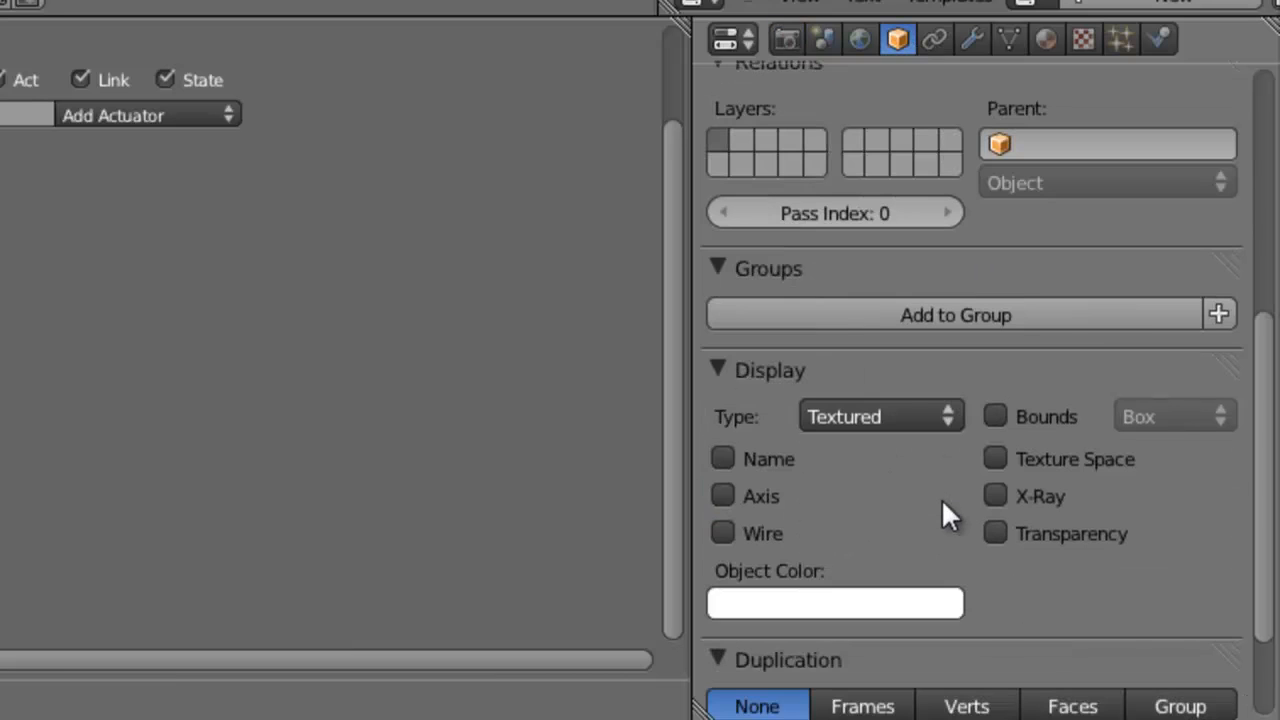
click(908, 417)
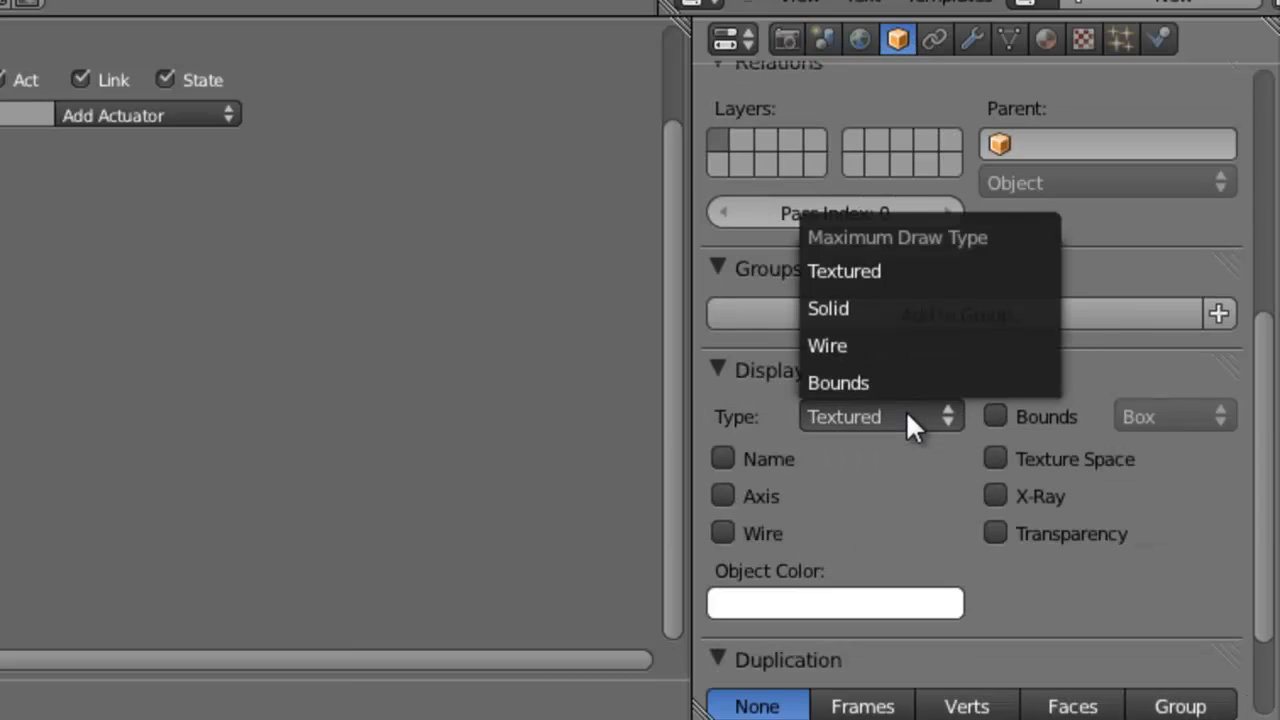
click(907, 348)
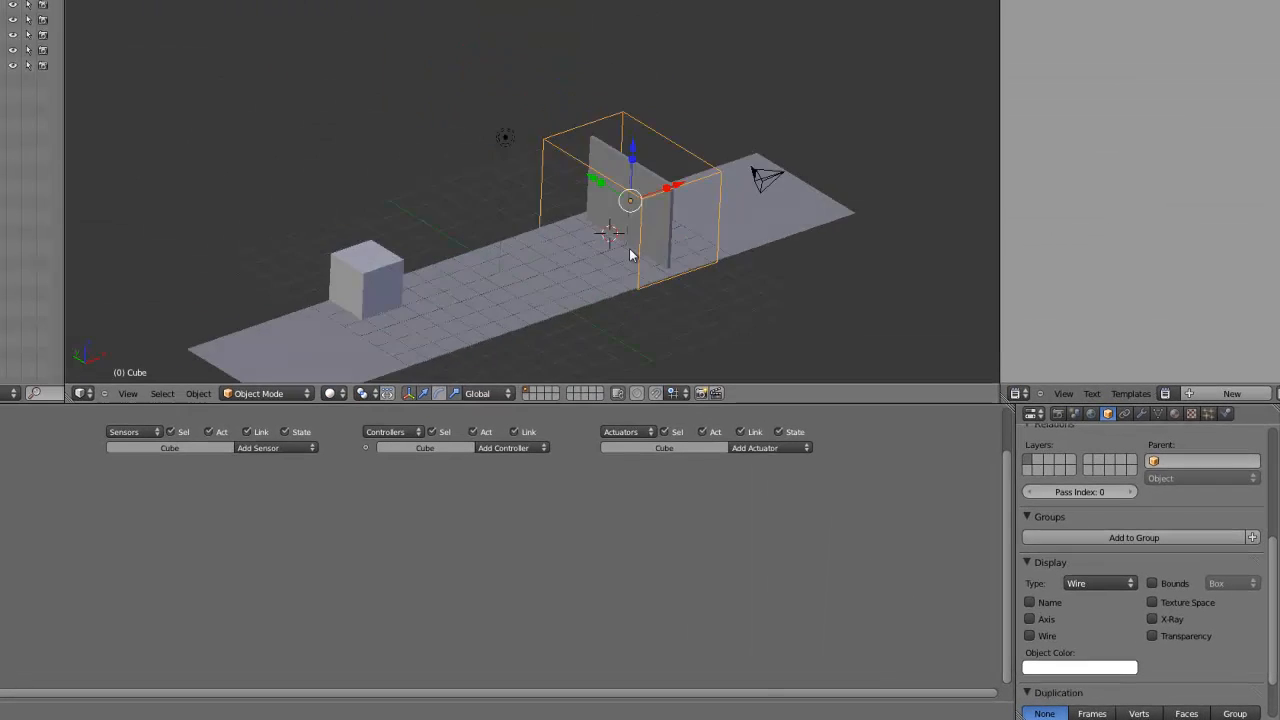
- Run the game to check how the wire-display cube renders, and stop it
middle_drag(629, 243, 555, 252)
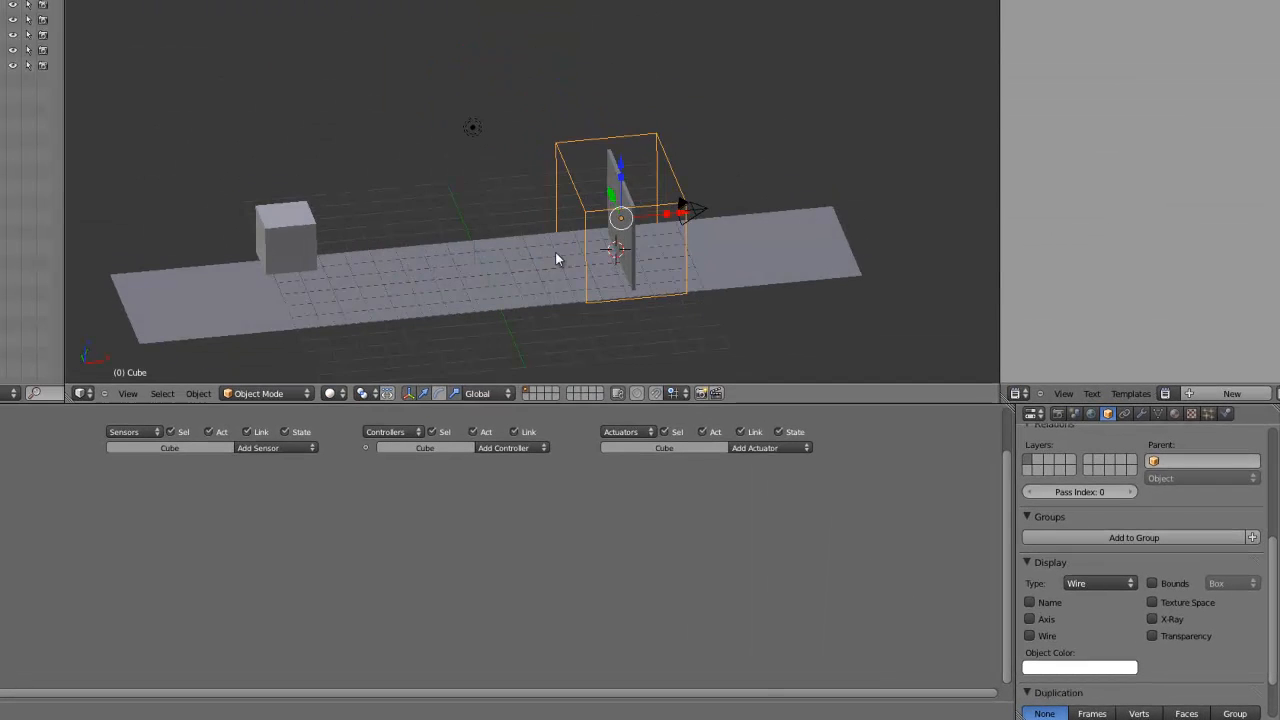
key(p)
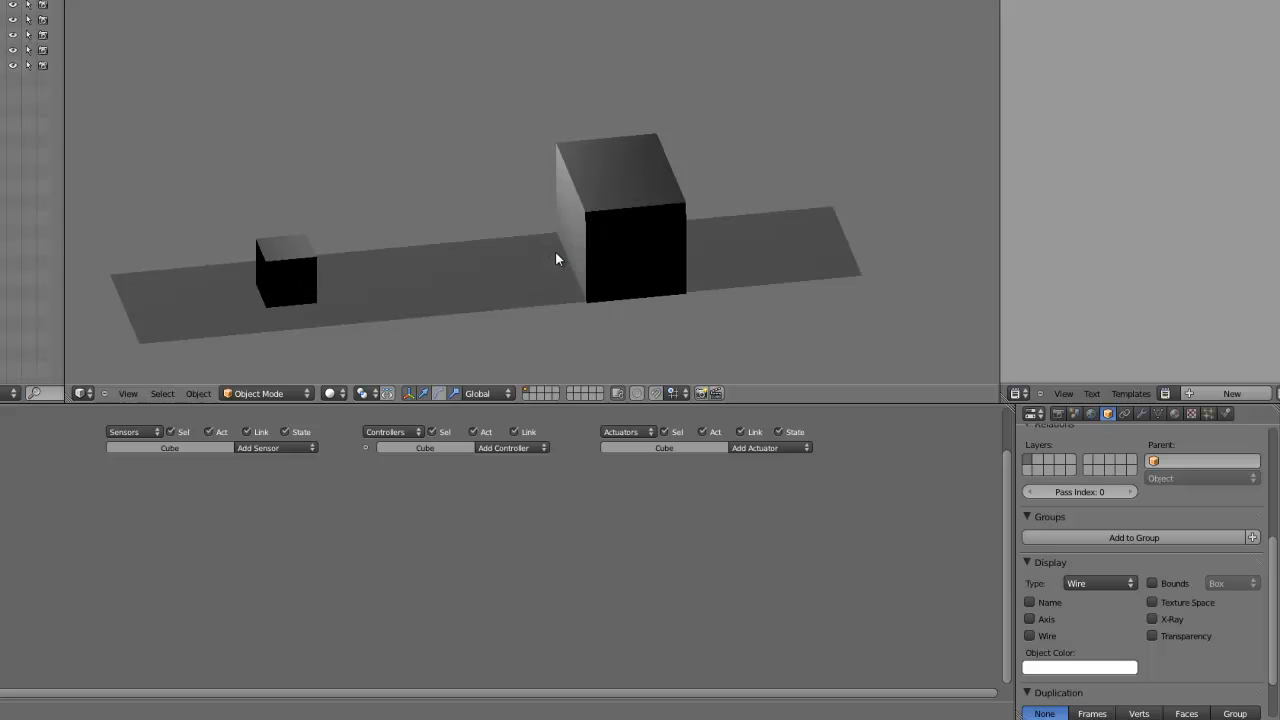
key(Escape)
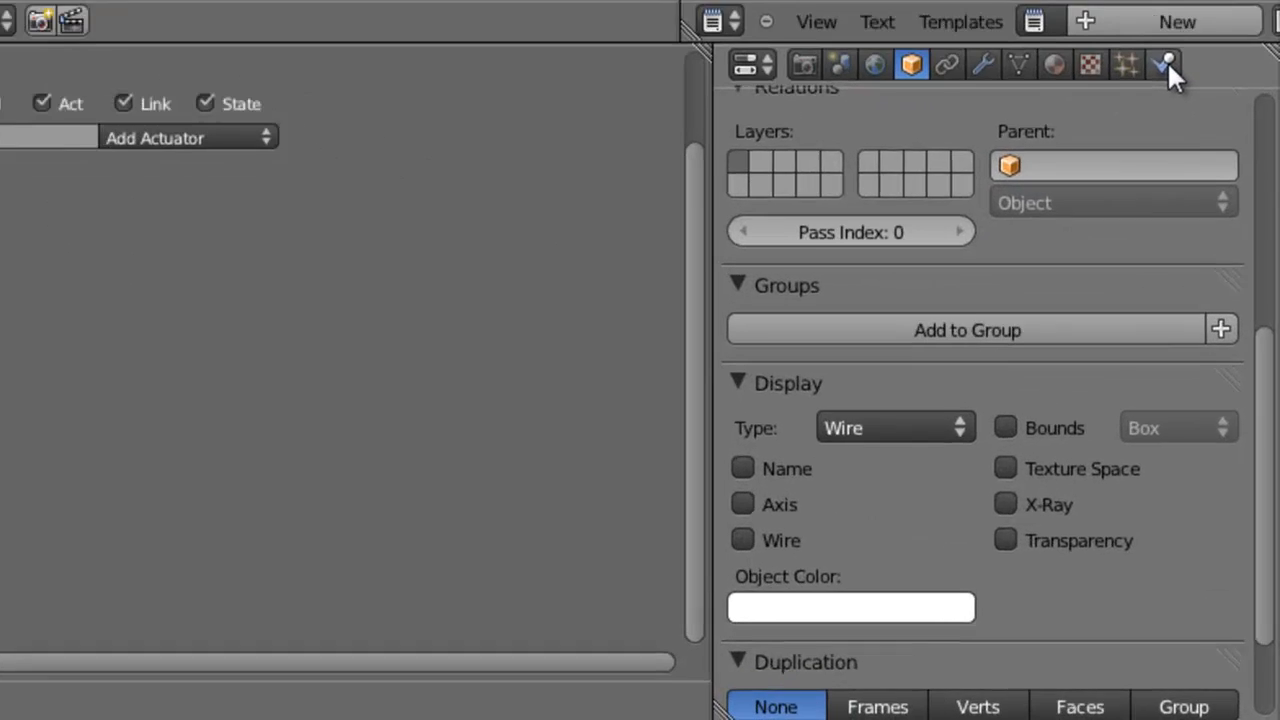
- Make the cube Invisible in its physics settings, test driving Perso toward the doors in the game, and stop it
click(1225, 413)
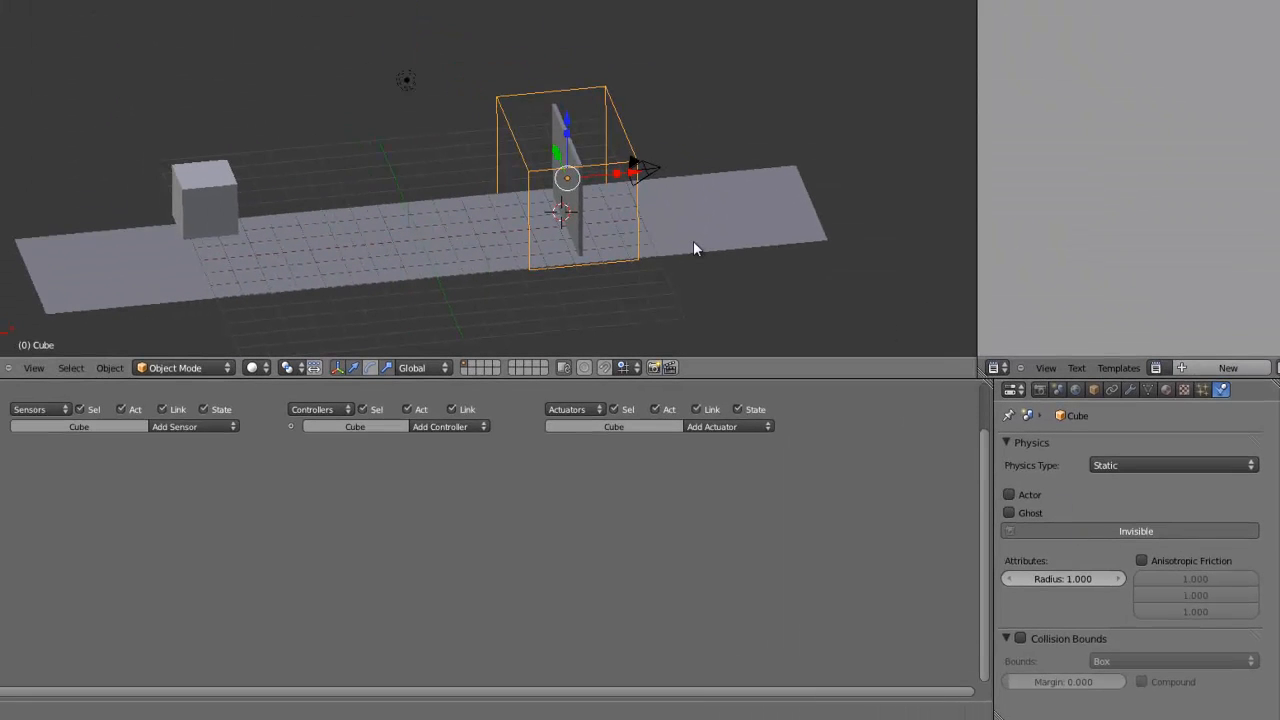
key(p)
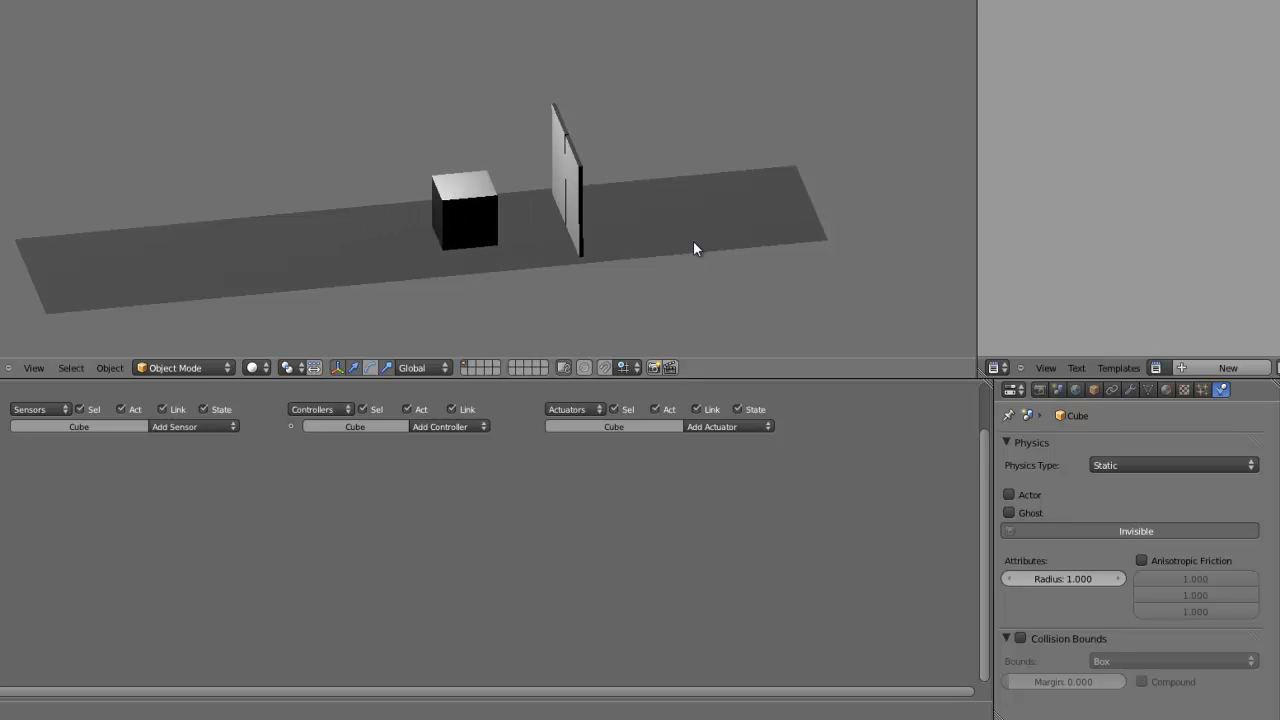
key(Escape)
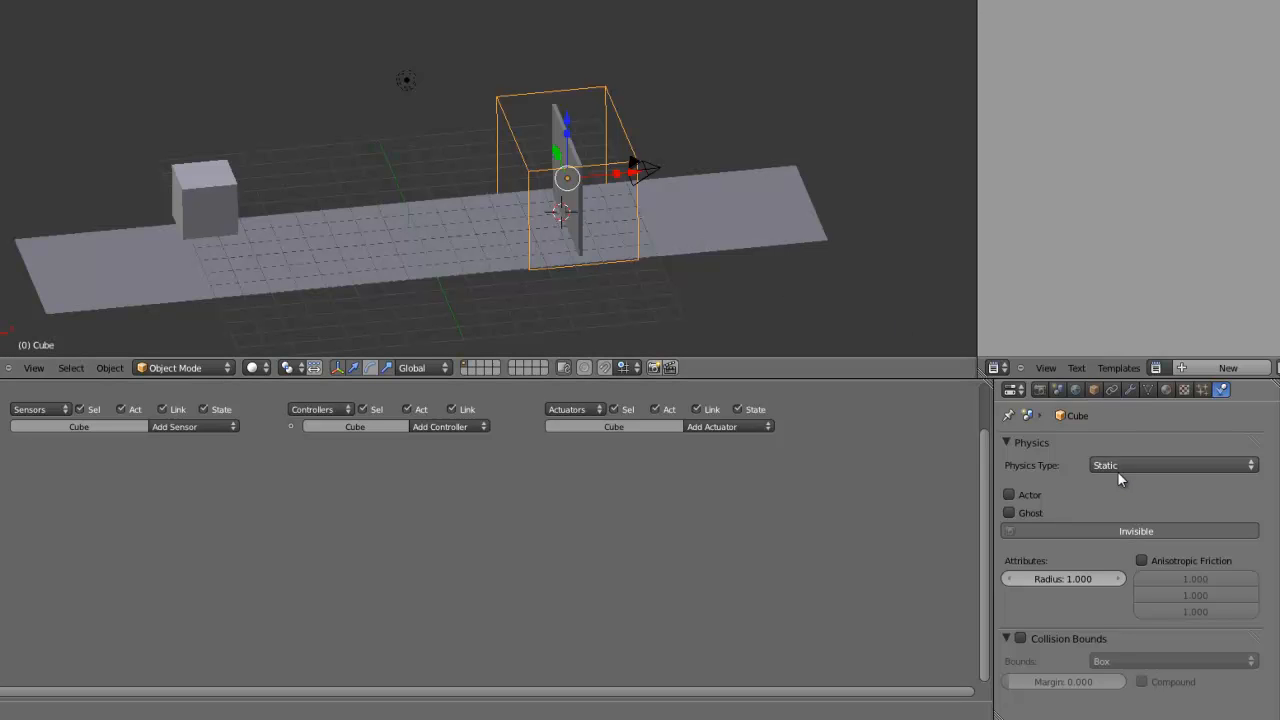
- Enable Ghost in the cube's physics settings, test Perso's movement in the game, and stop it
click(1010, 512)
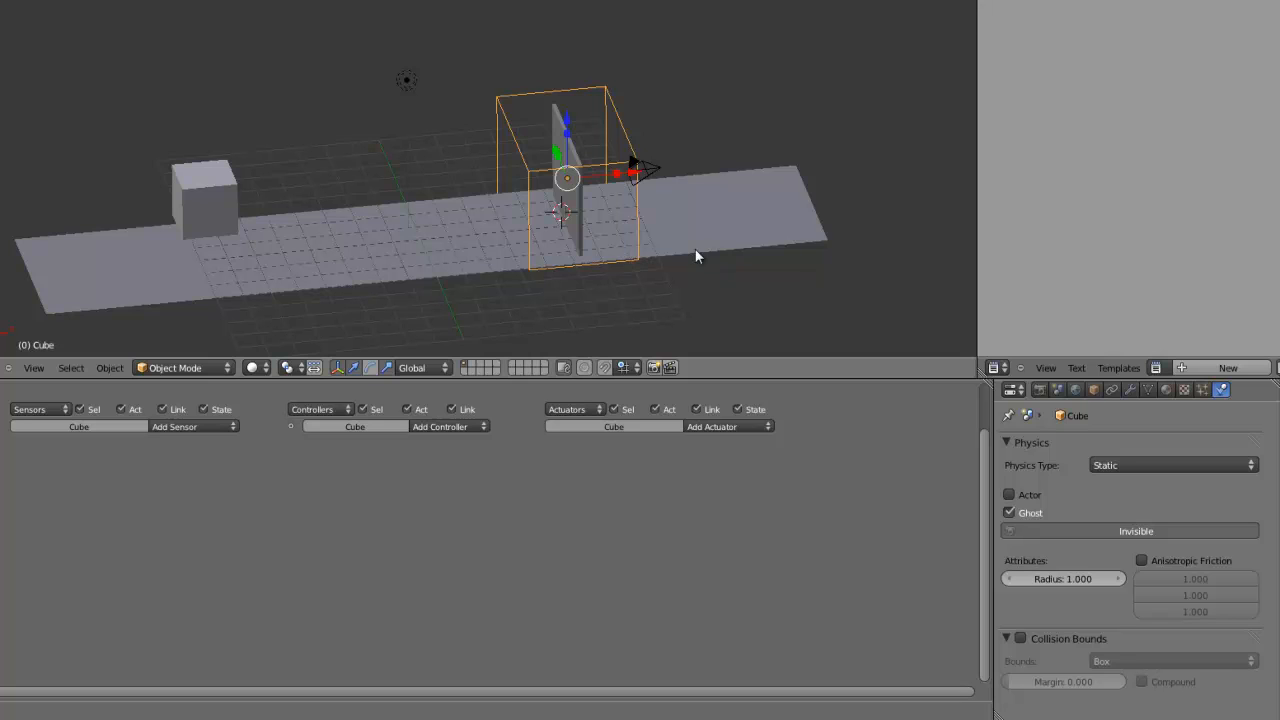
middle_drag(547, 254, 545, 246)
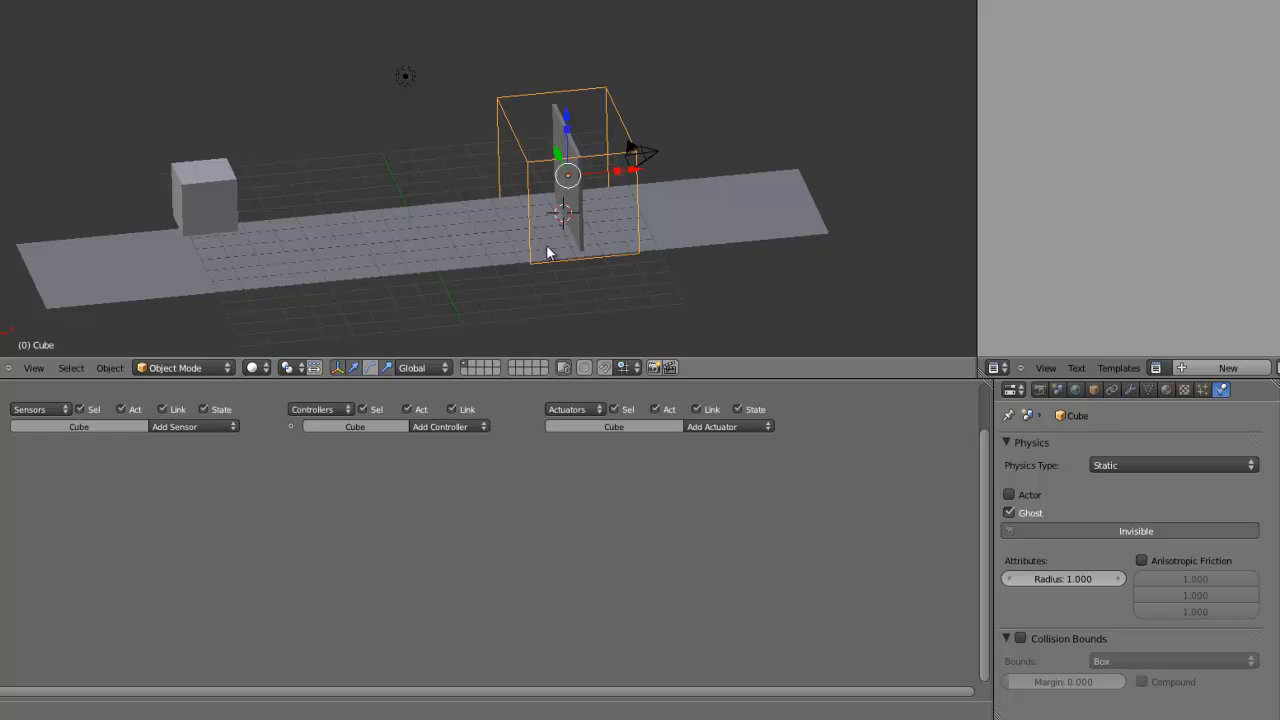
key(p)
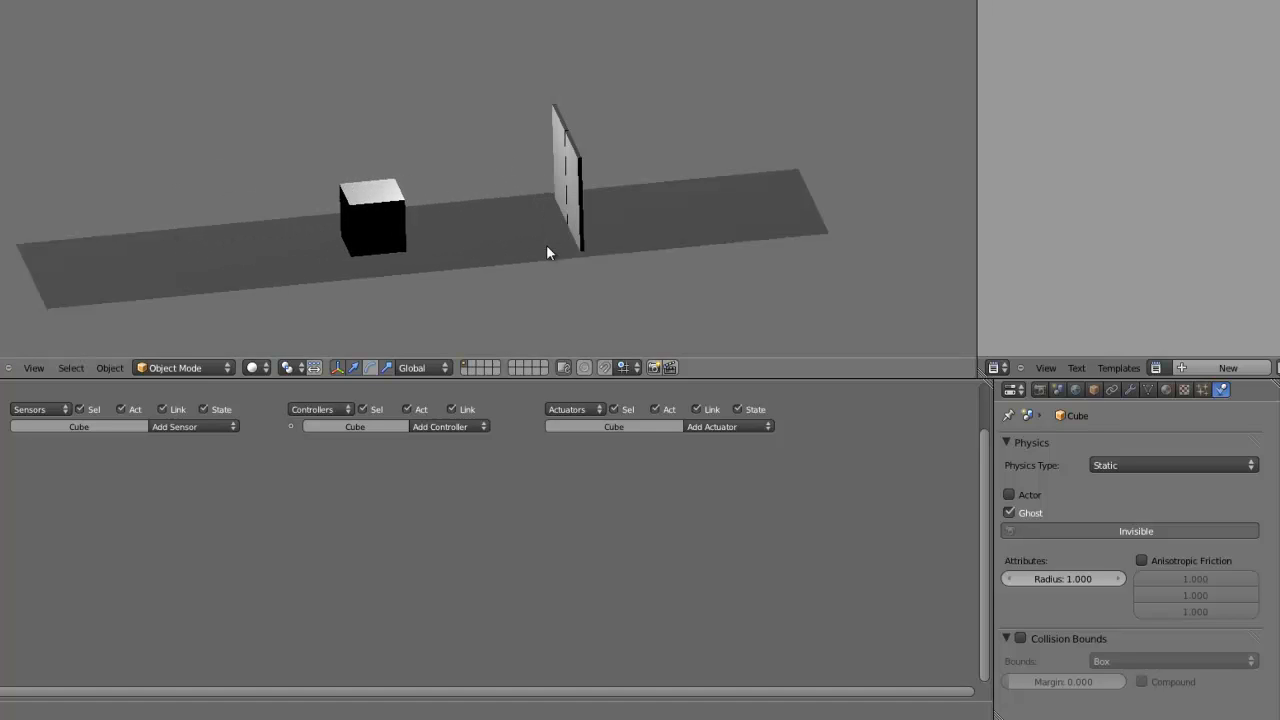
key(Escape)
- Examine the wire cube's extent around the doors from several angles and in an enlarged 3D view
middle_drag(534, 266, 523, 229)
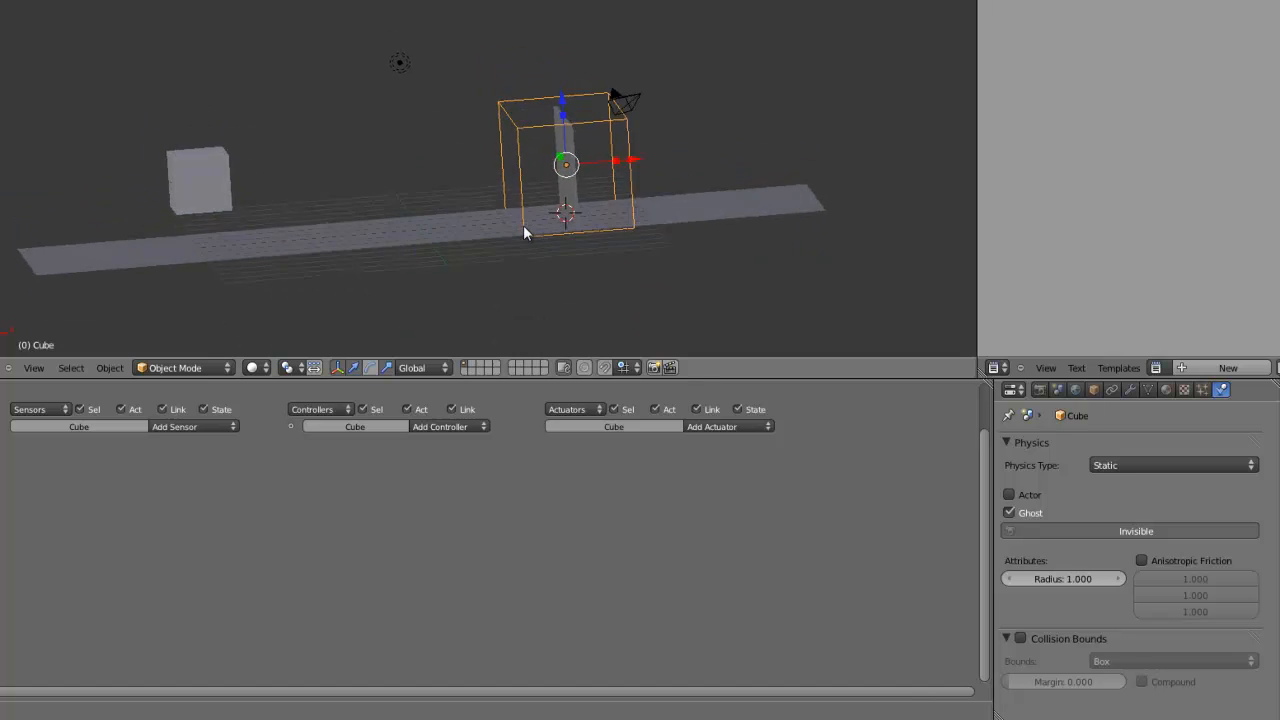
scroll(540, 149, up, 3)
scroll(523, 153, down, 2)
middle_drag(523, 153, 369, 198)
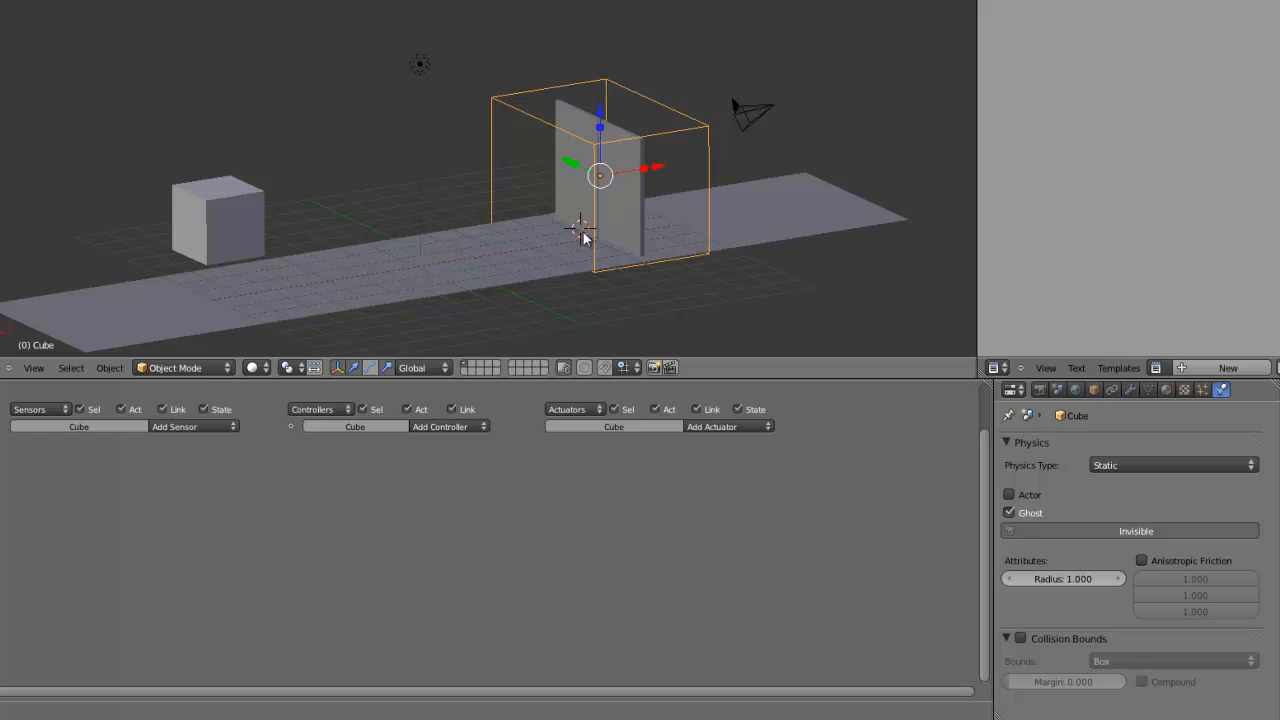
middle_drag(583, 234, 543, 217)
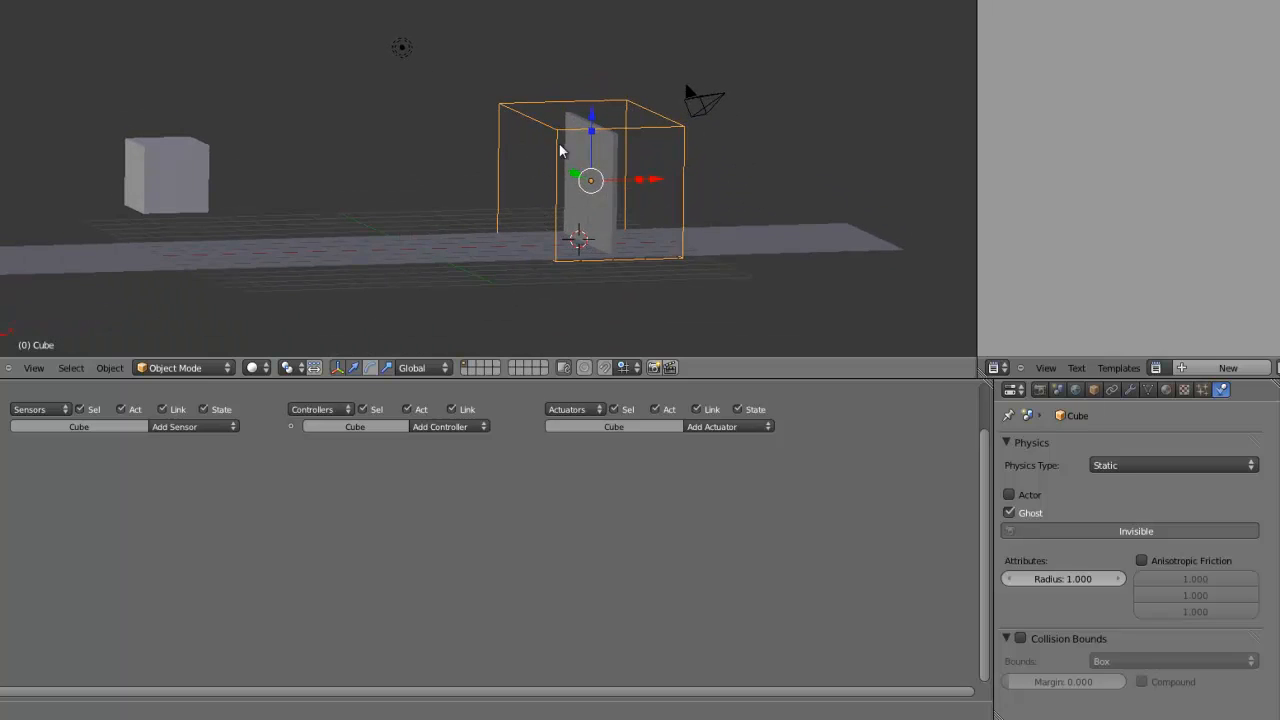
middle_drag(561, 150, 475, 143)
key(ctrl+Up)
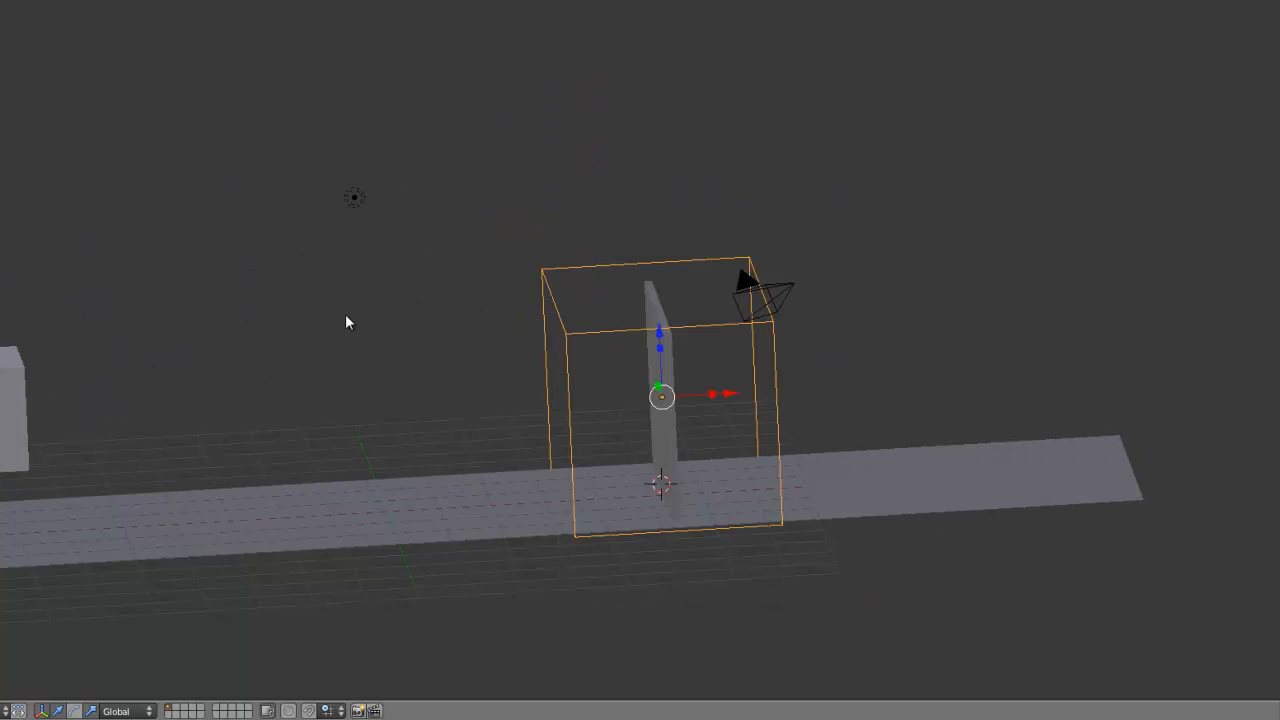
middle_drag(345, 322, 500, 191)
key(ctrl+Up)
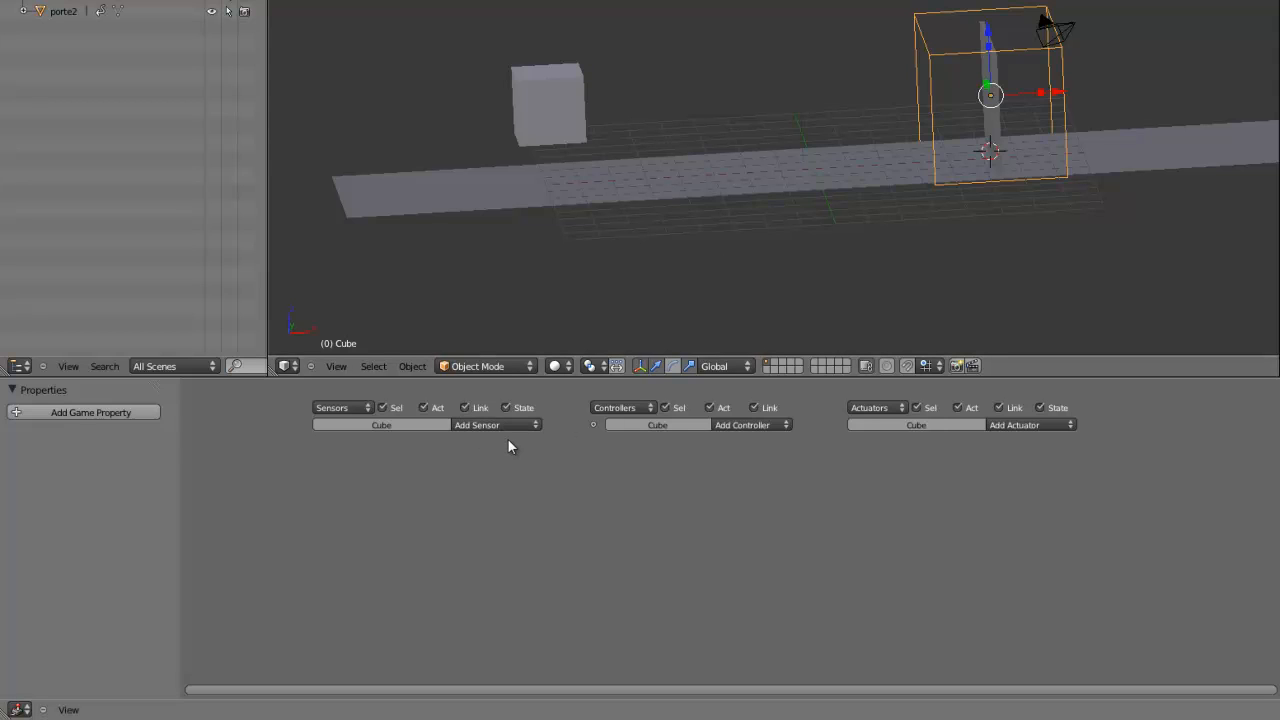
- Add a Collision sensor to the wire cube surrounding the doors
click(516, 425)
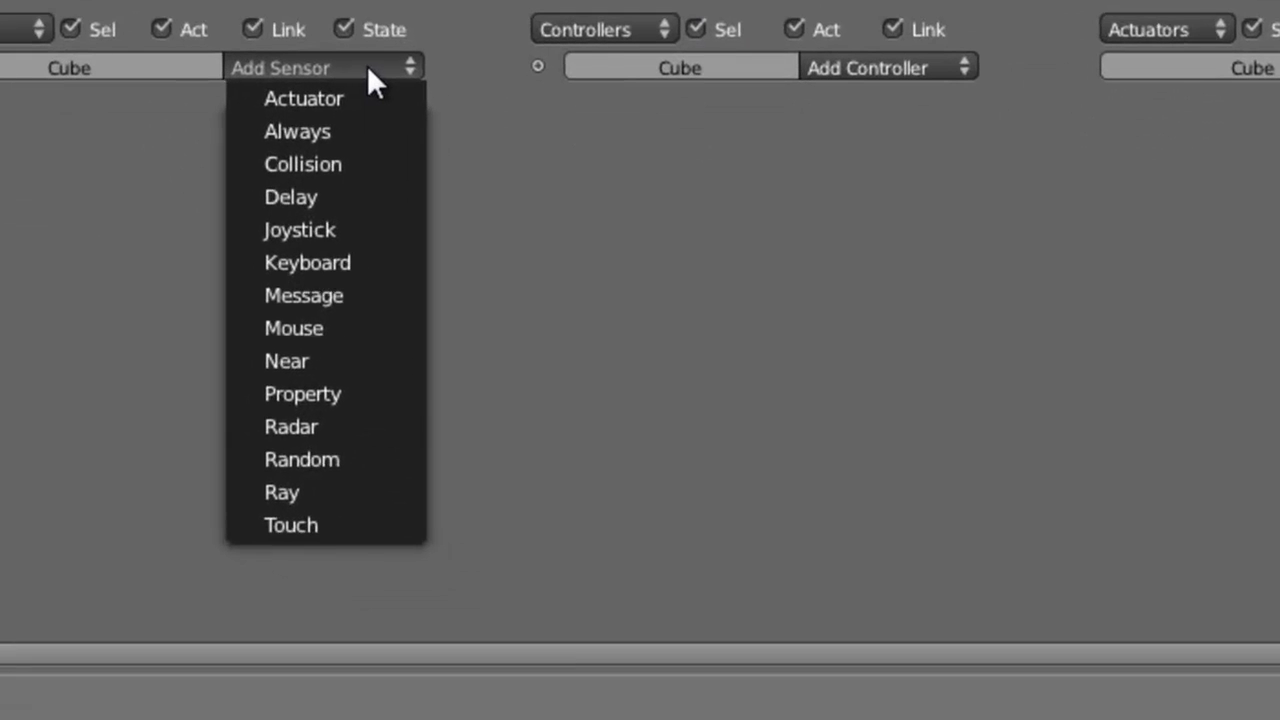
click(361, 165)
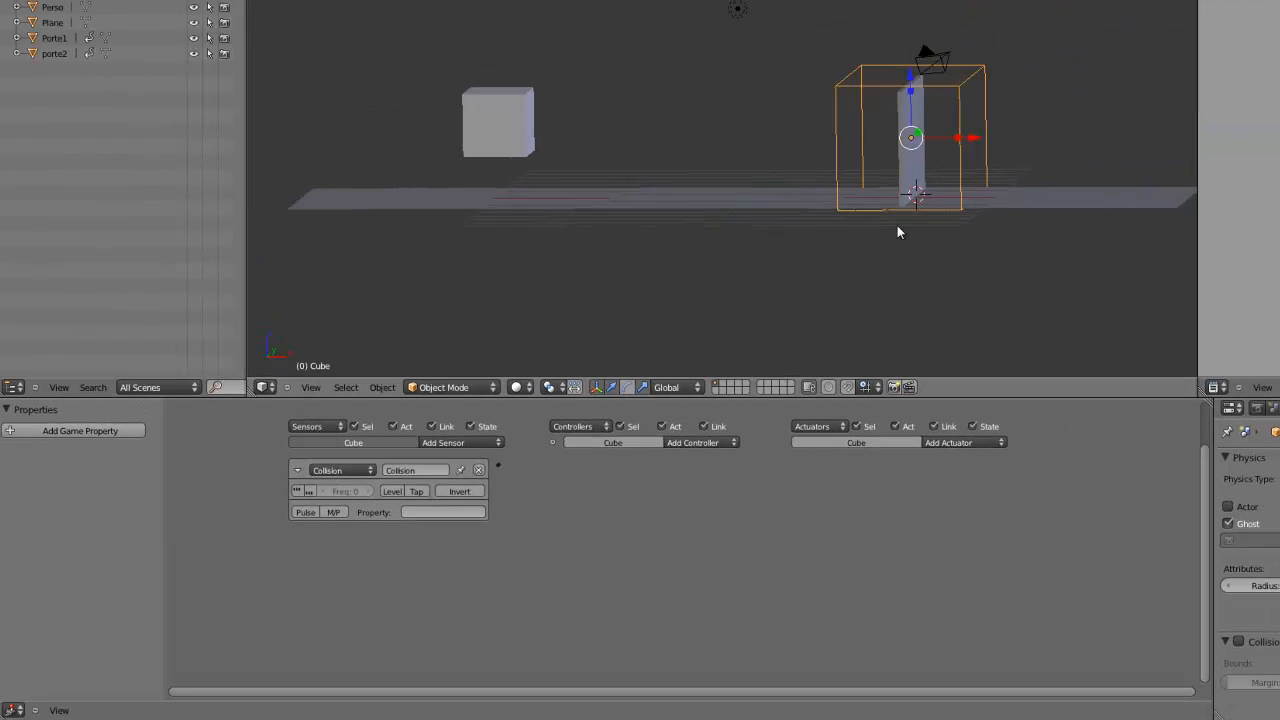
middle_drag(900, 229, 874, 209)
middle_drag(940, 100, 655, 236)
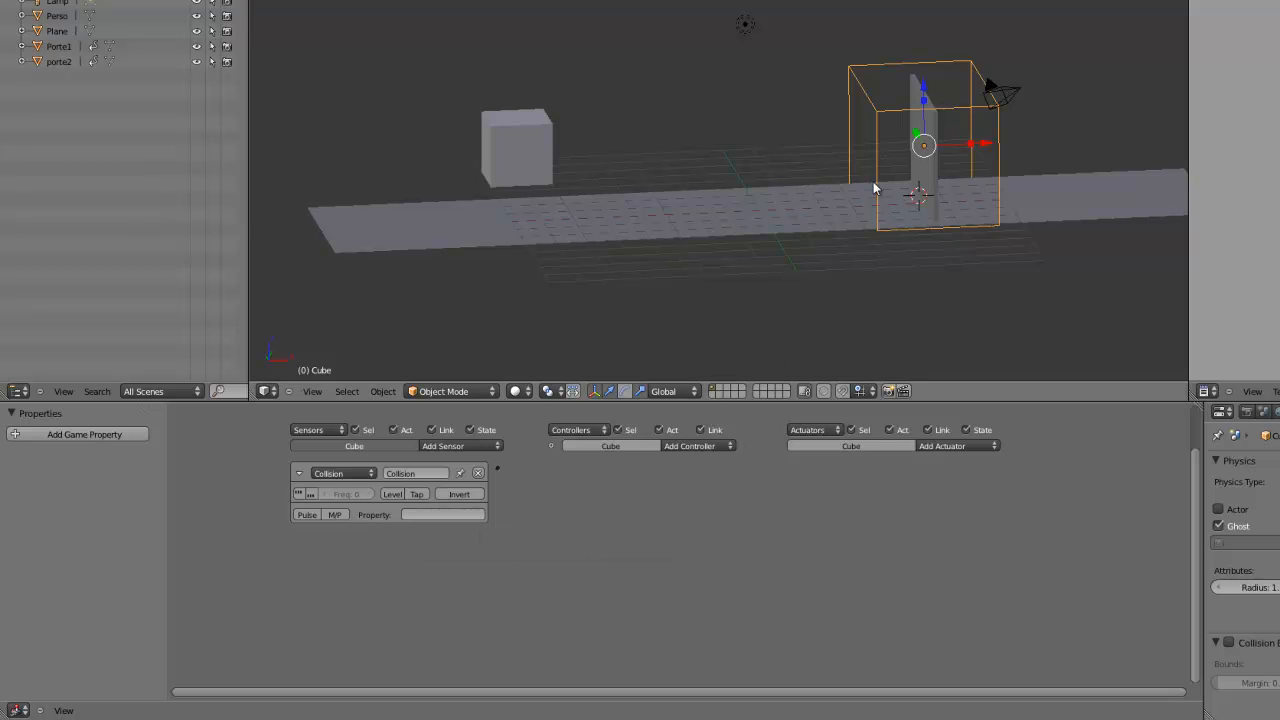
- Add an And controller to the wire cube surrounding the doors
click(710, 449)
click(718, 458)
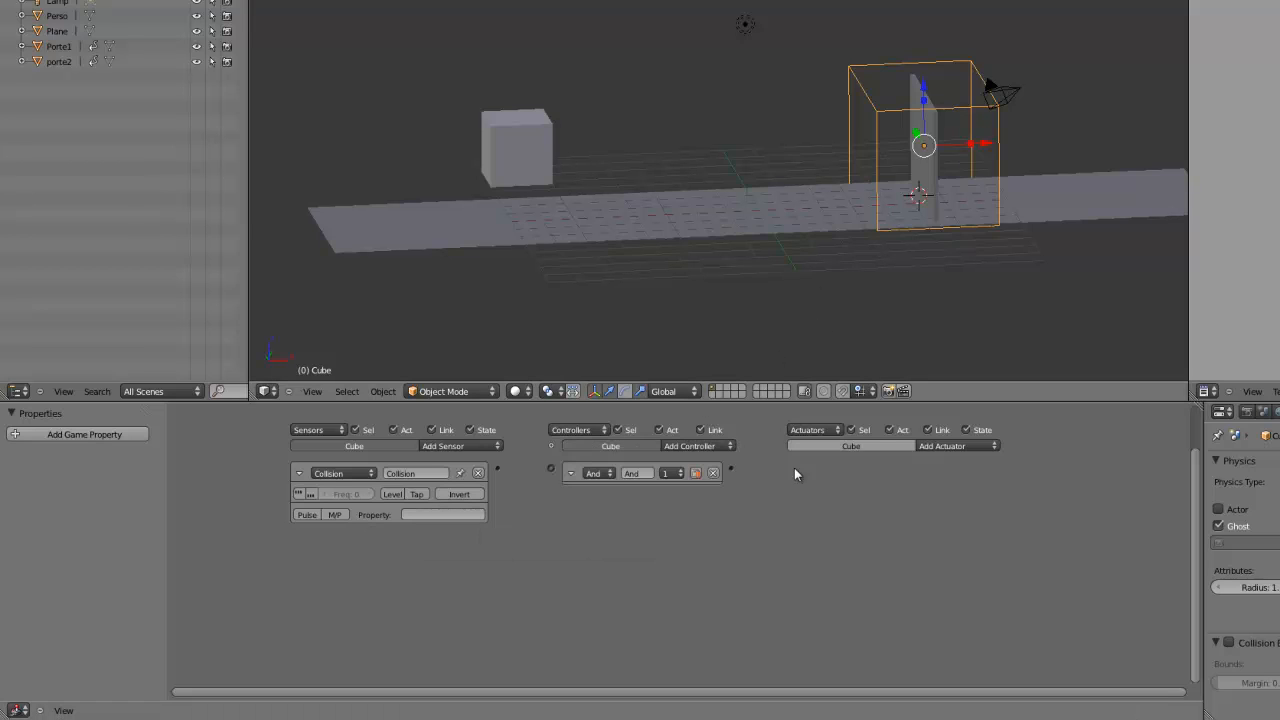
click(930, 456)
click(960, 447)
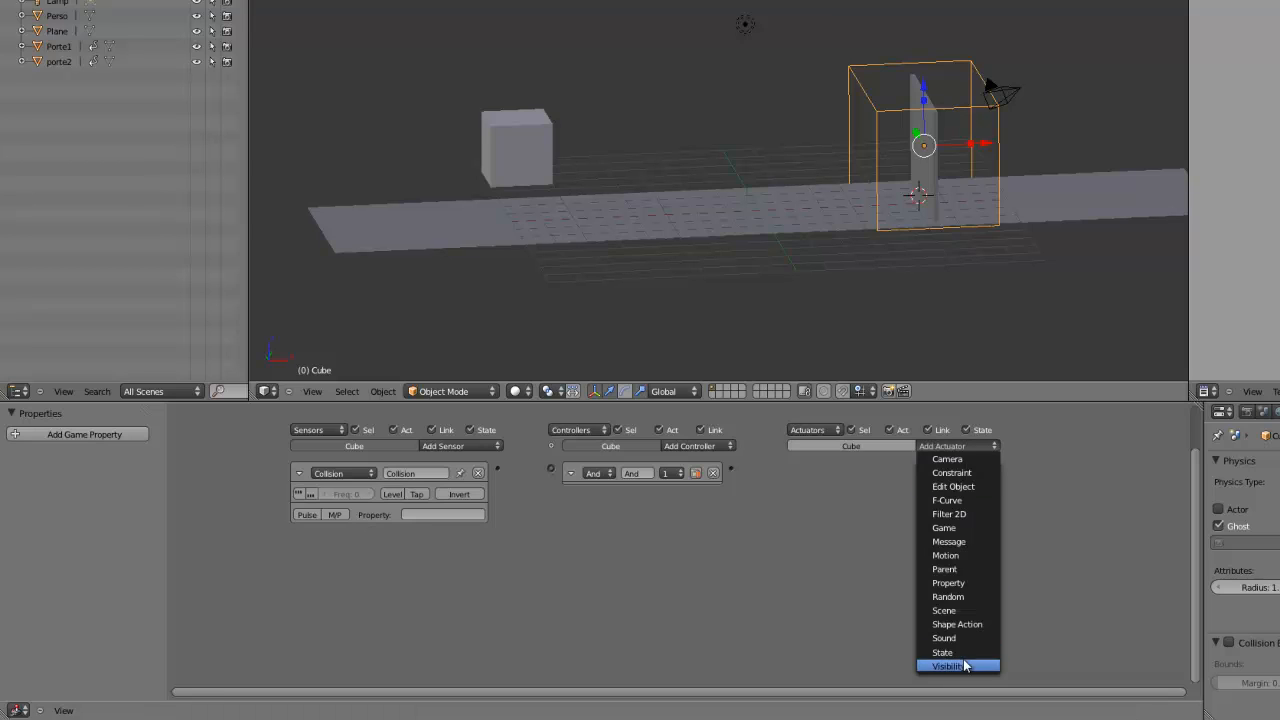
click(948, 541)
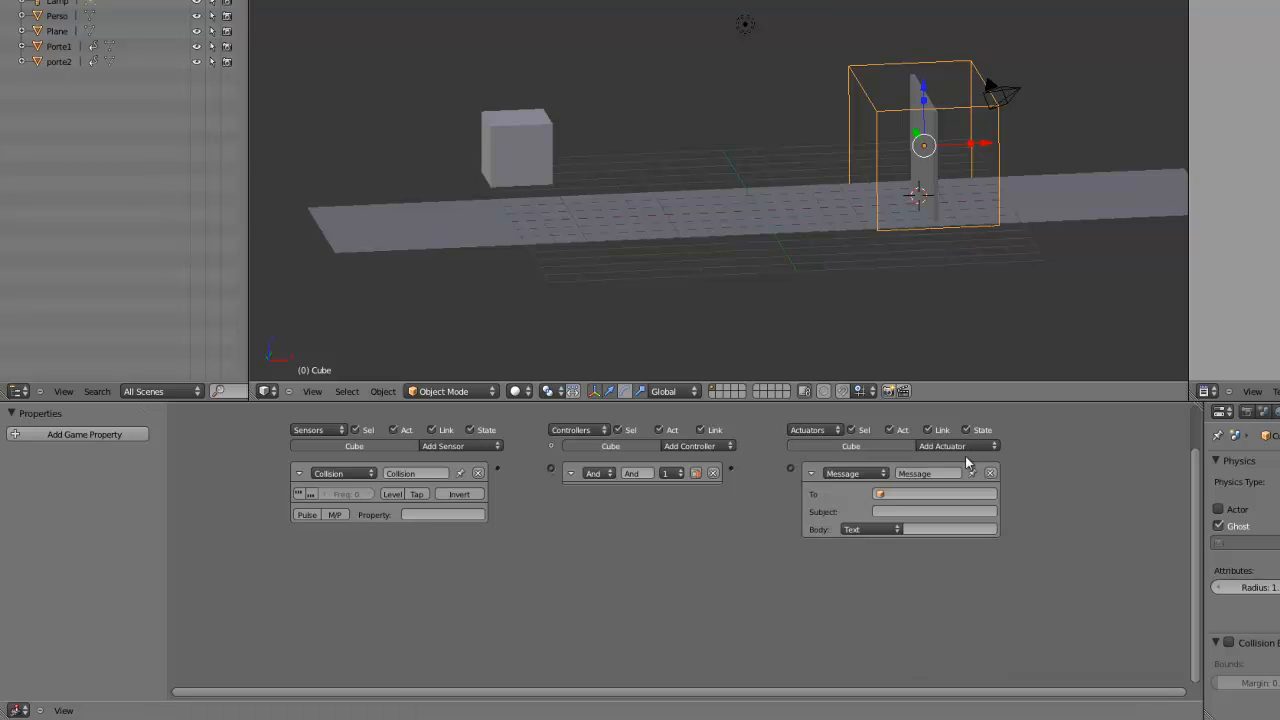
click(996, 473)
- Add a Game actuator set to Quit Game to the cube and link it through the And controller to the Collision sensor
click(976, 448)
click(966, 523)
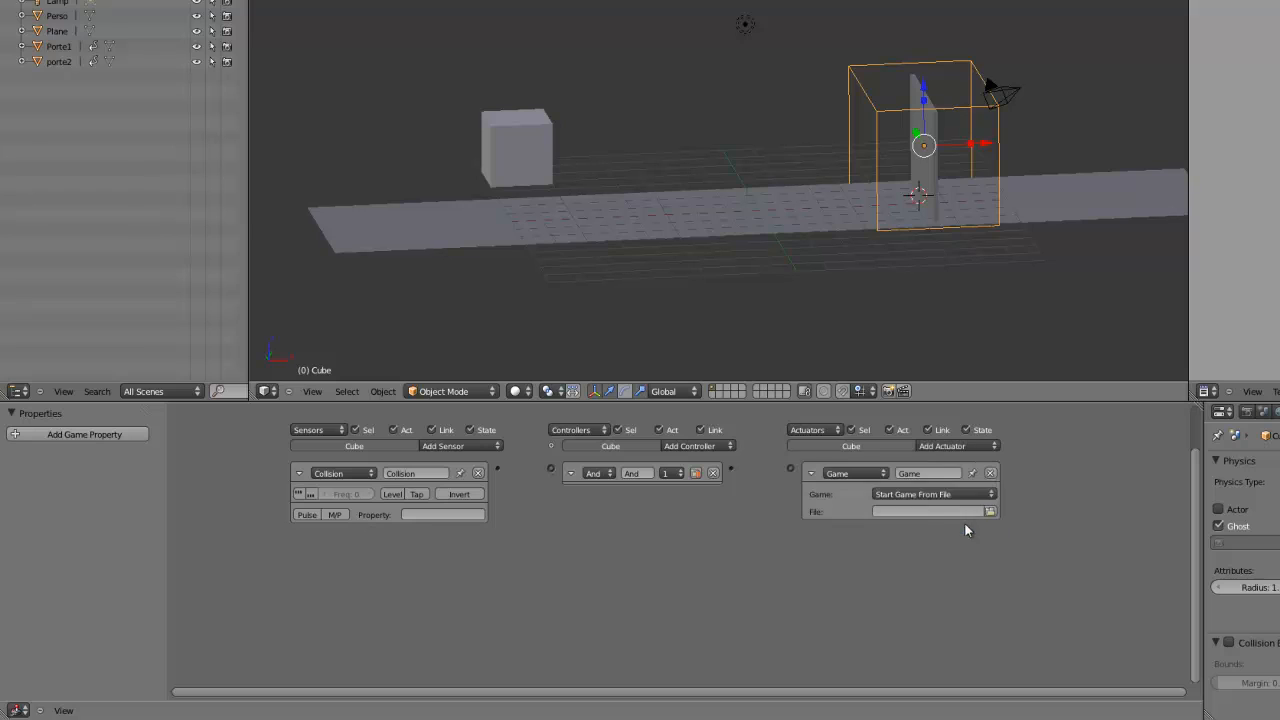
click(906, 495)
click(925, 456)
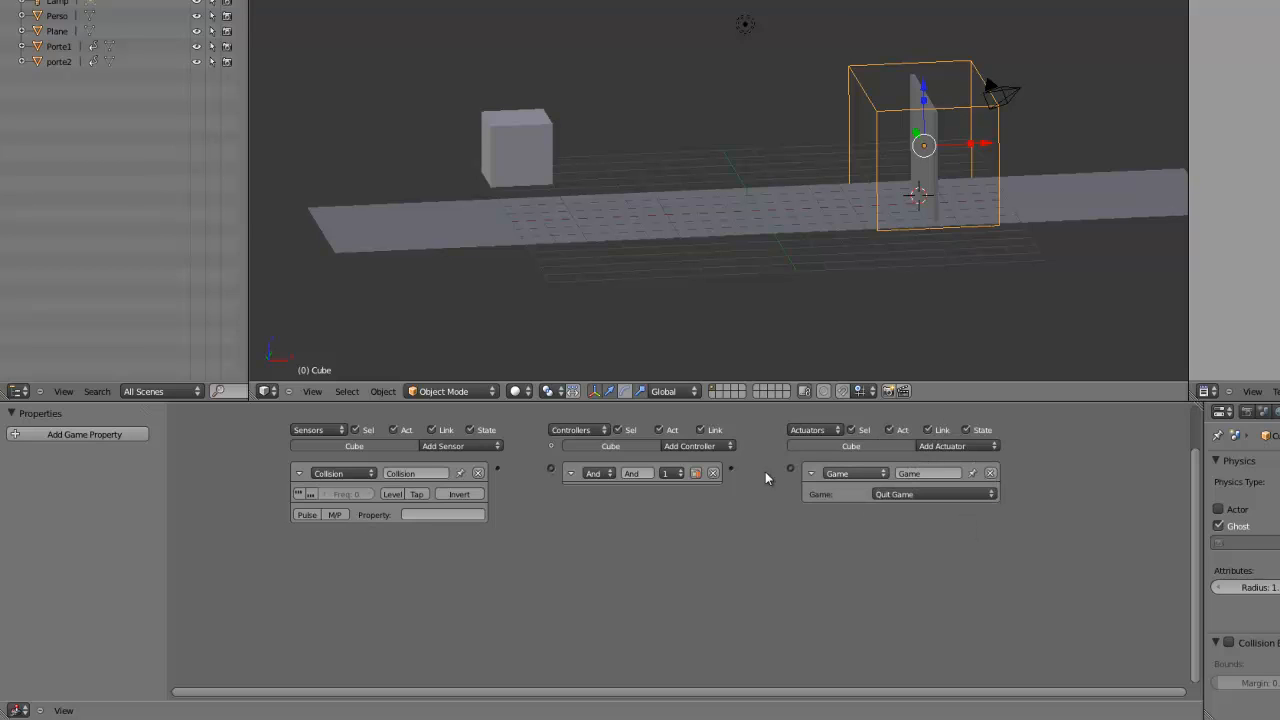
drag(731, 470, 790, 470)
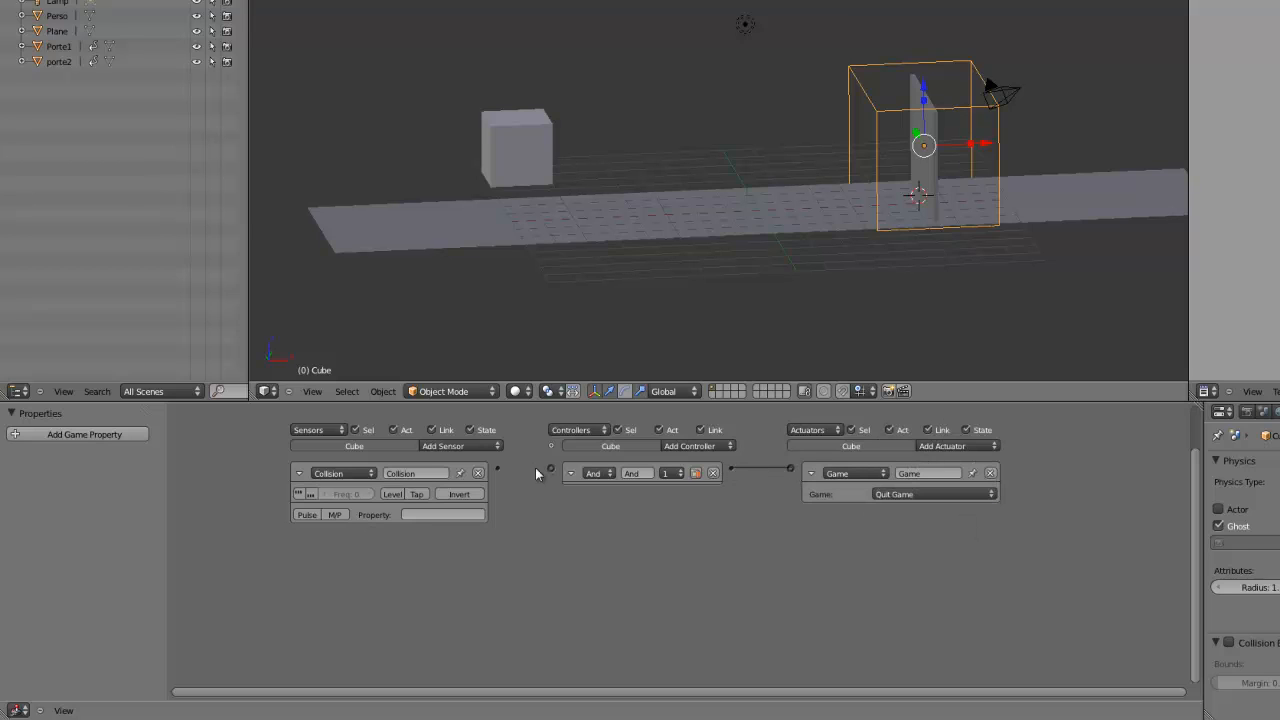
drag(497, 468, 550, 469)
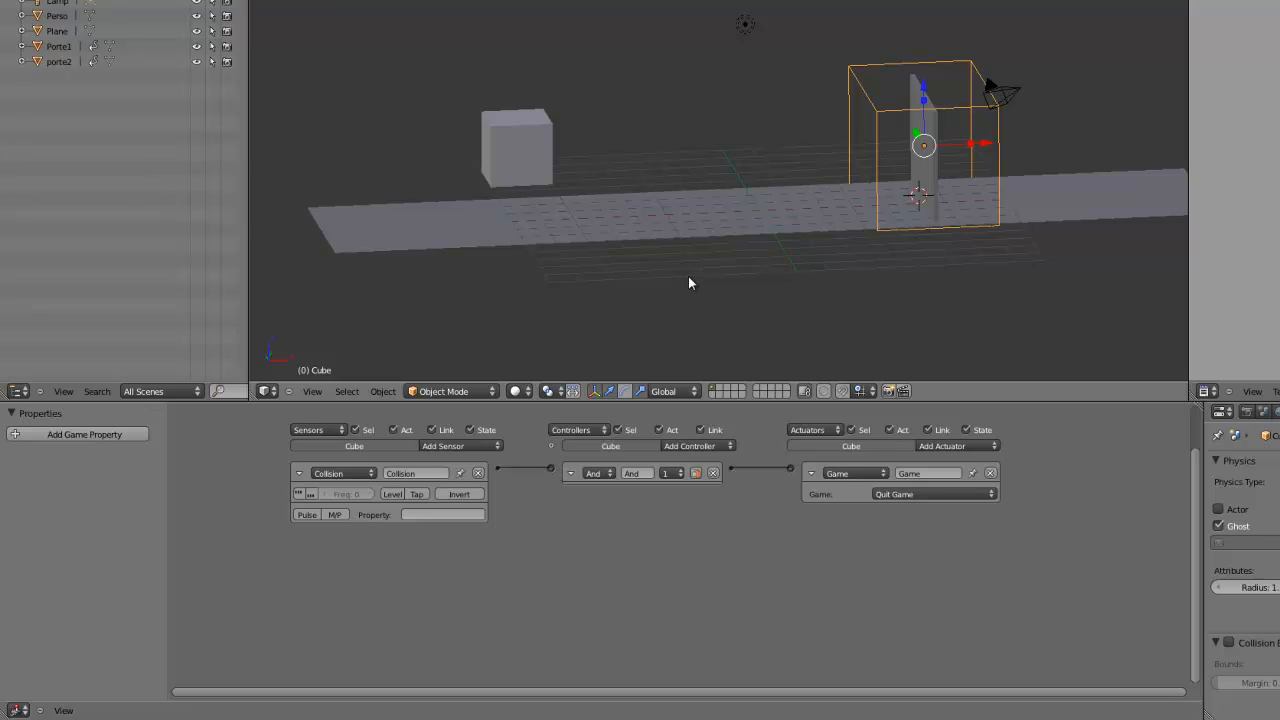
- Test the cube's collision trigger in the game and delete its Quit Game actuator
key(p)
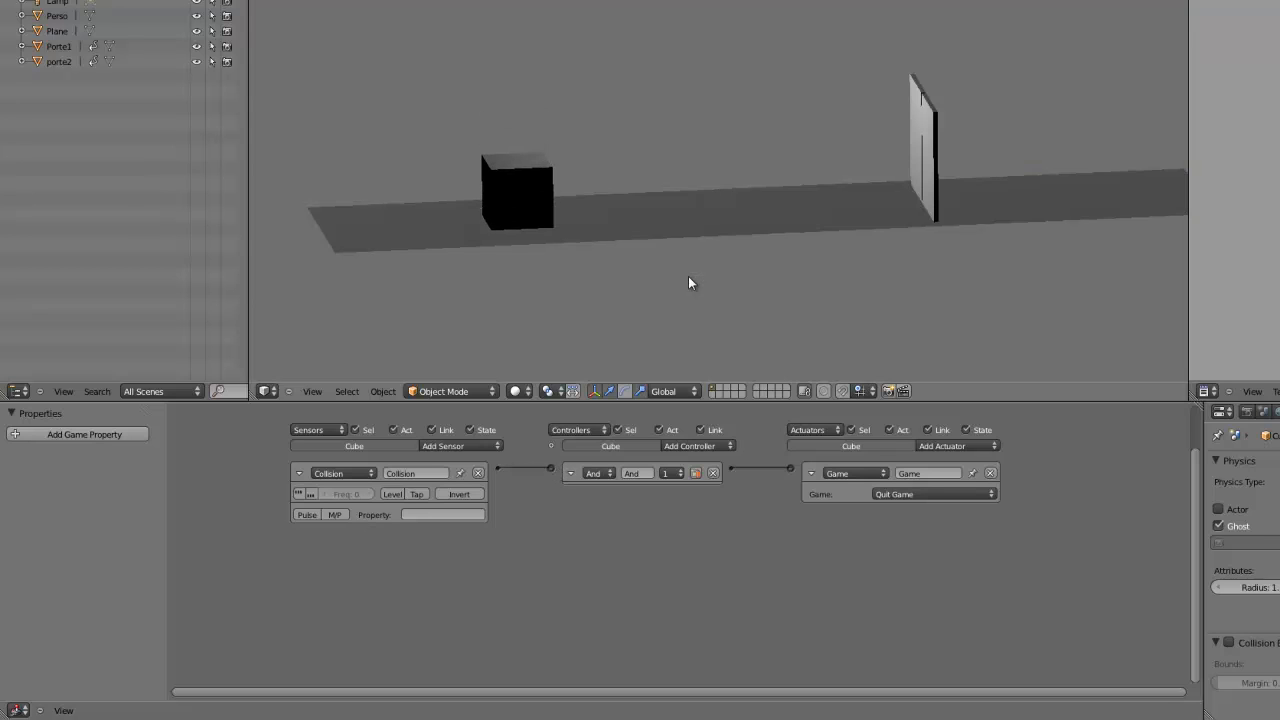
key(Up)
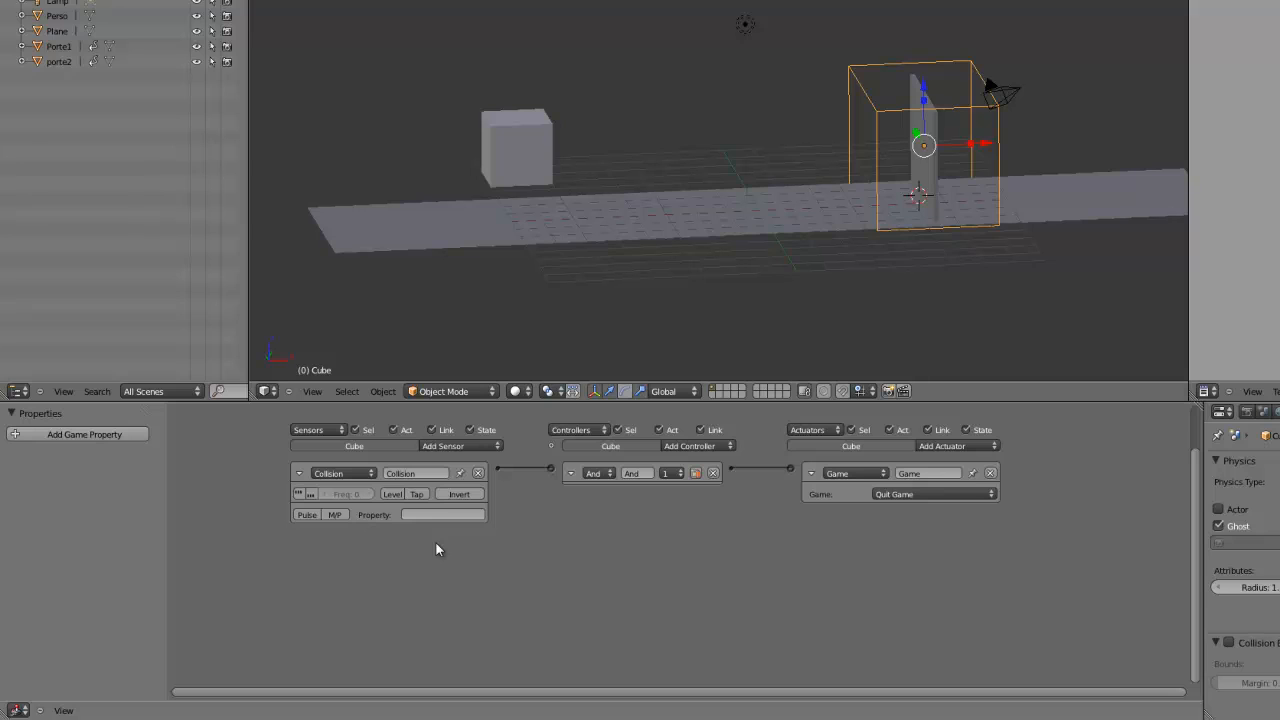
click(990, 473)
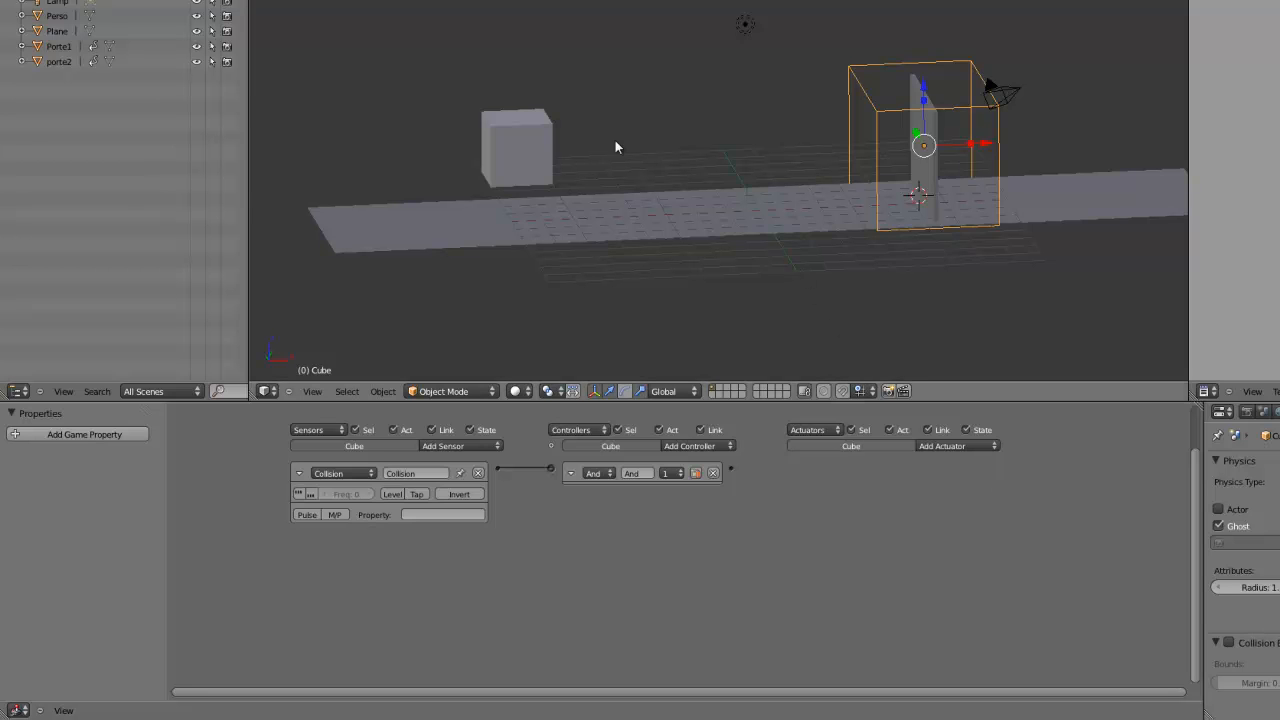
- Add a String game property named test to Perso
right_click(514, 152)
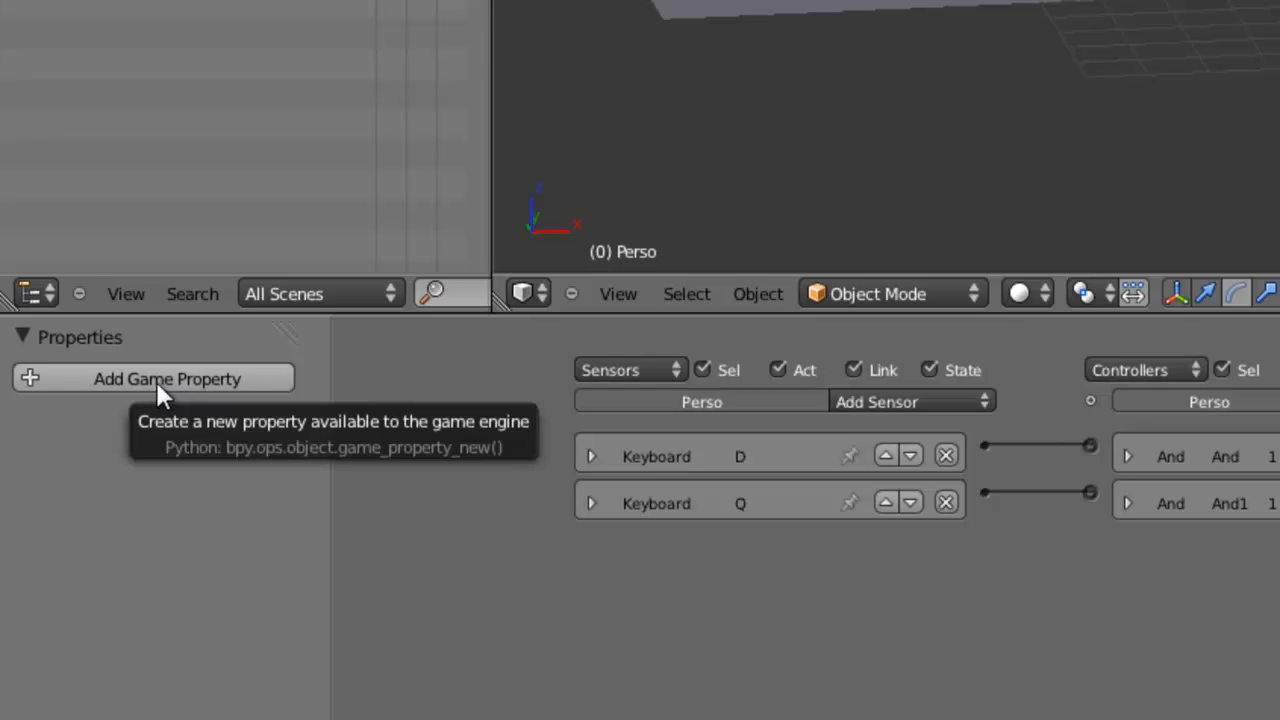
click(156, 381)
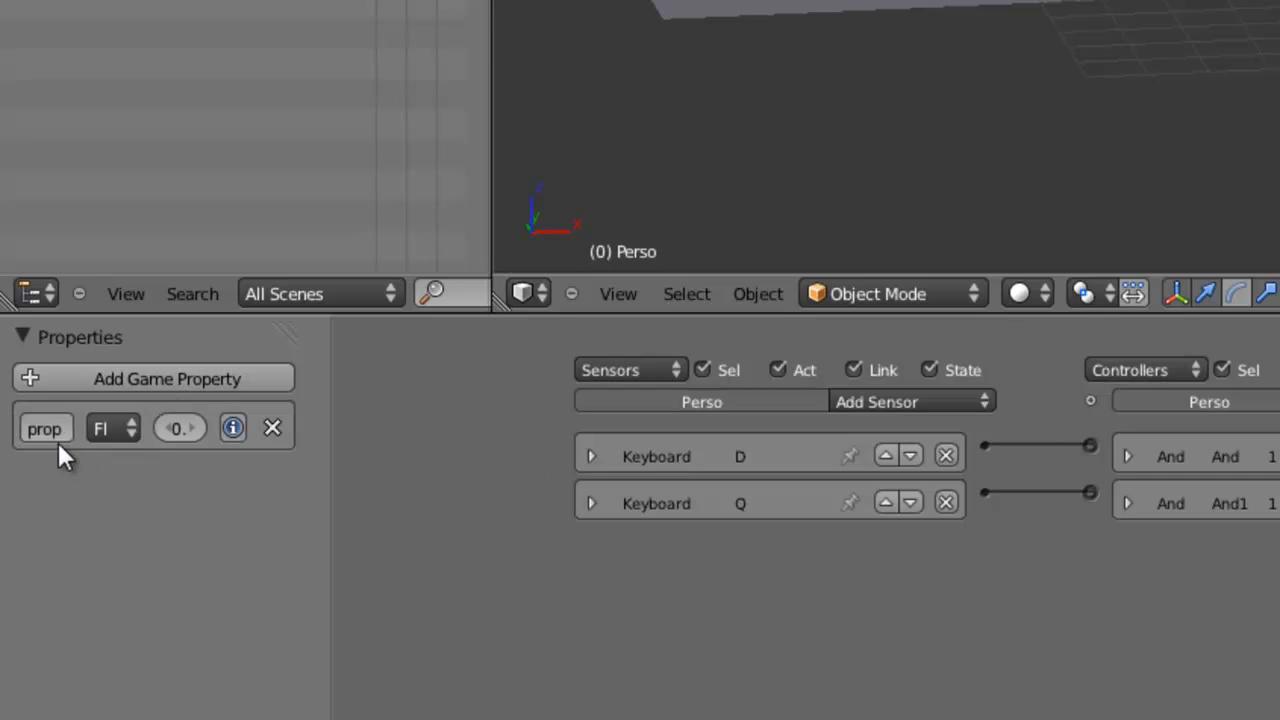
click(58, 440)
text(test)
key(Return)
click(123, 432)
click(118, 299)
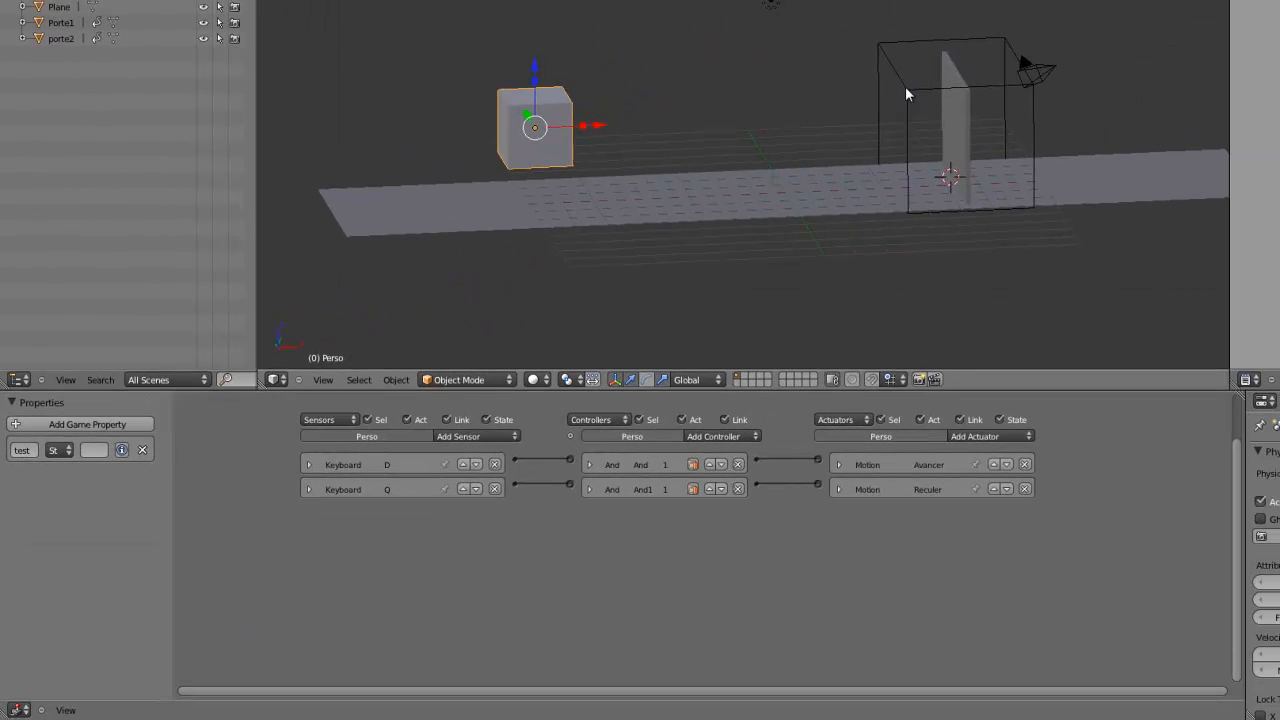
- Restrict the wire cube's Collision sensor to the property test
right_click(905, 86)
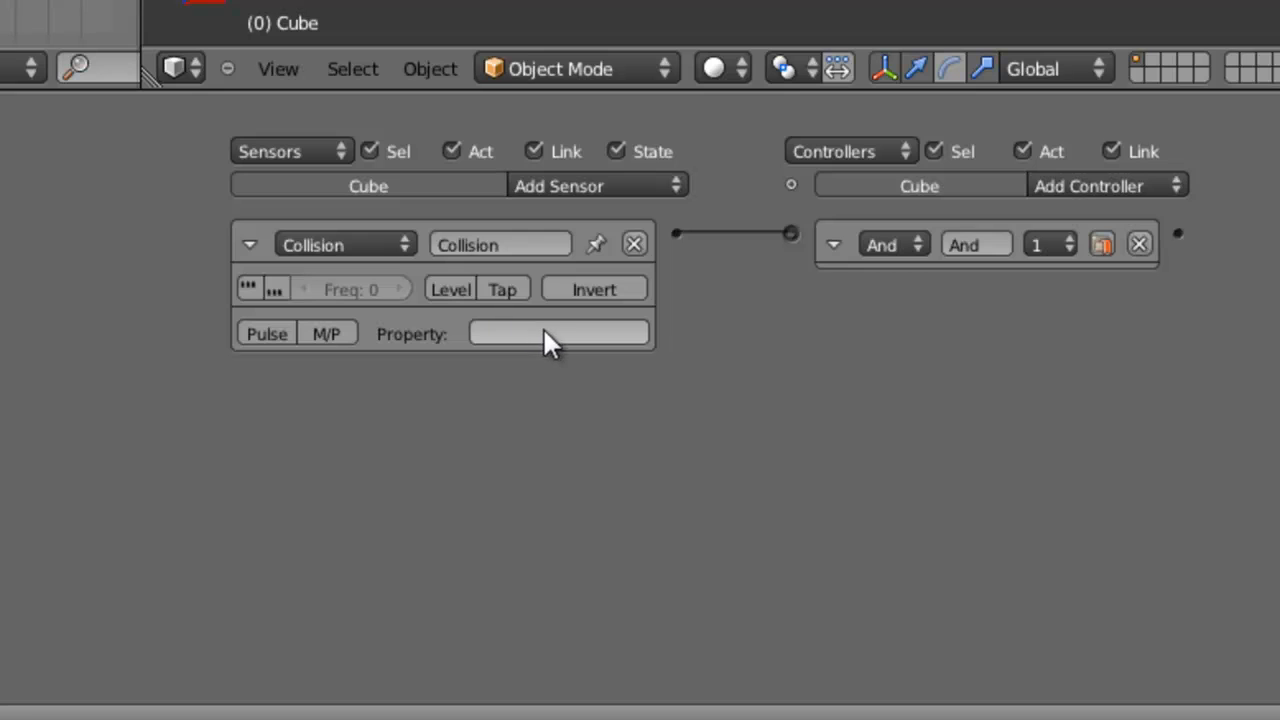
click(544, 331)
text(t)
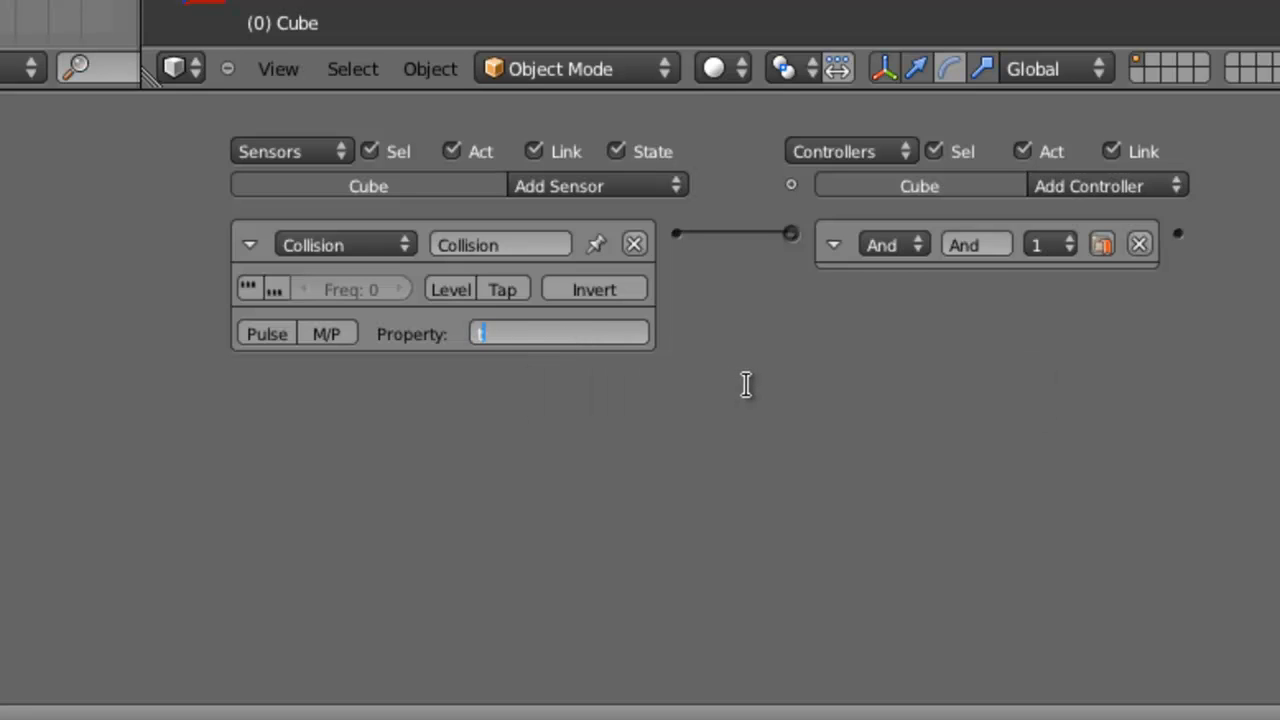
text(est)
key(Return)
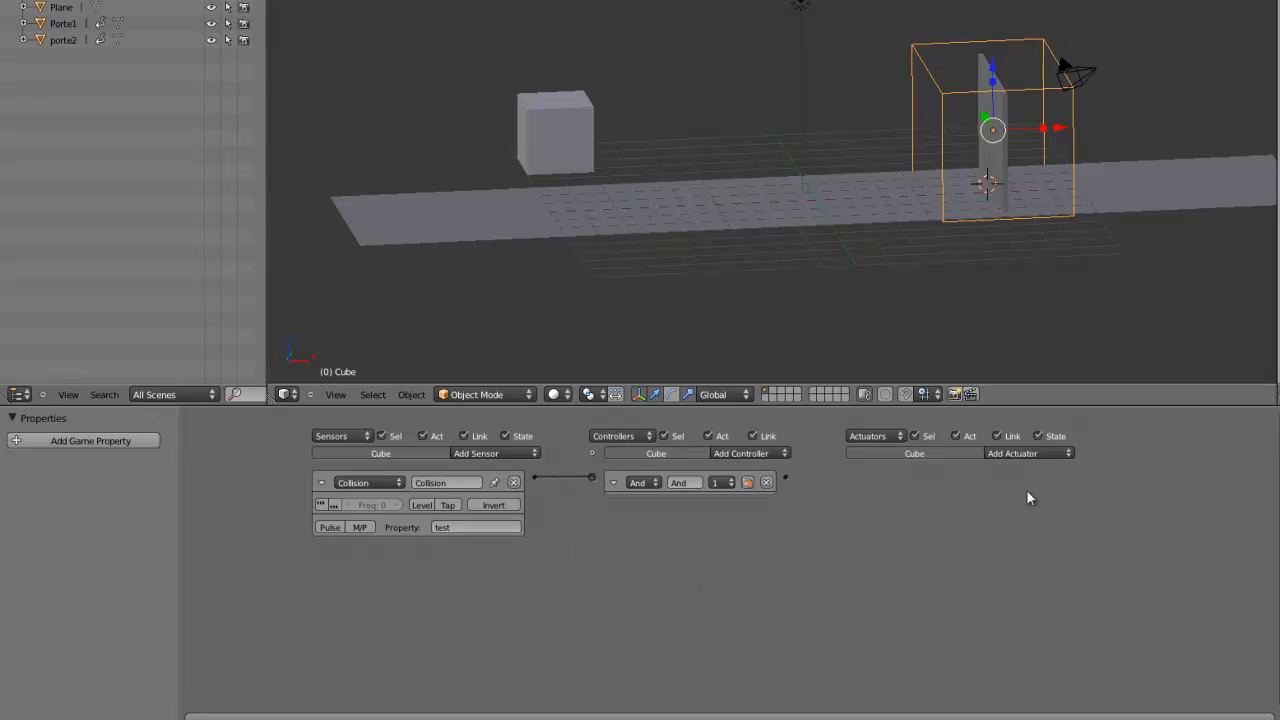
- Select both doors along with the cube and link the cube's And controller to the F-Curve actuators of porte2 and Porte1
click(1026, 453)
shift+right_click(986, 72)
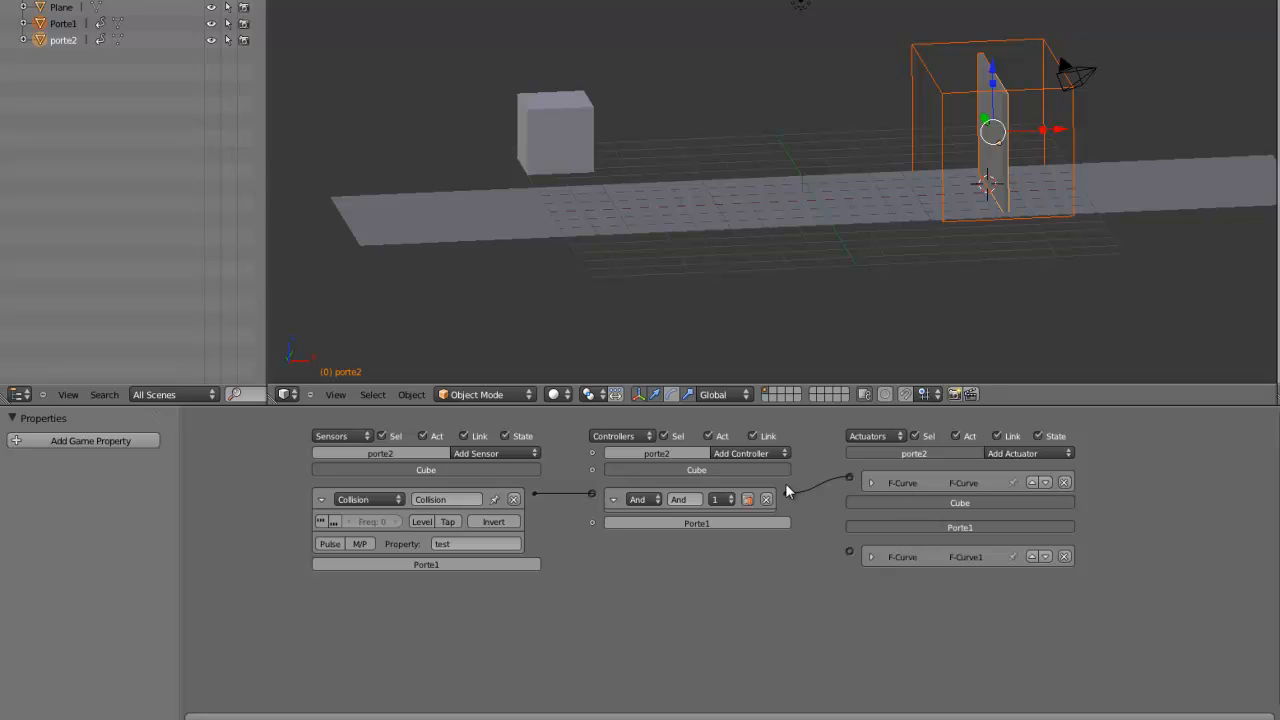
drag(786, 494, 852, 550)
click(613, 499)
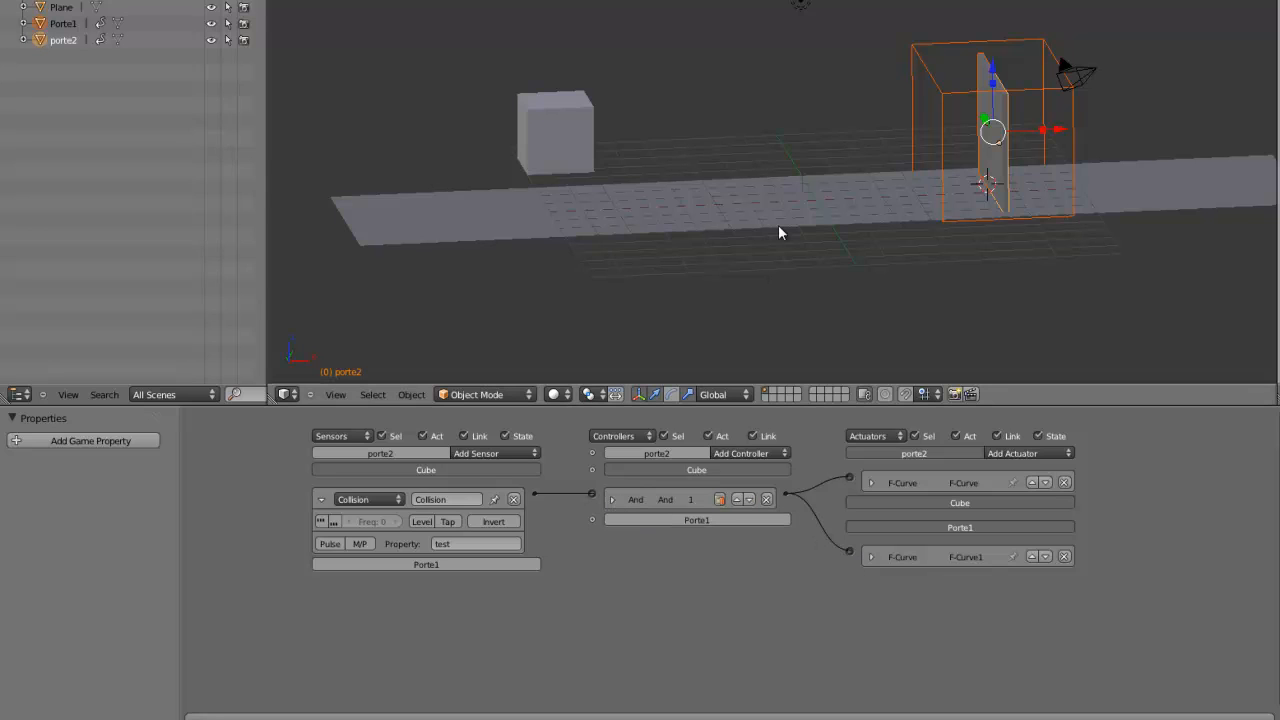
- Test the doors in the game by driving Perso through them and back, and stop the game
key(p)
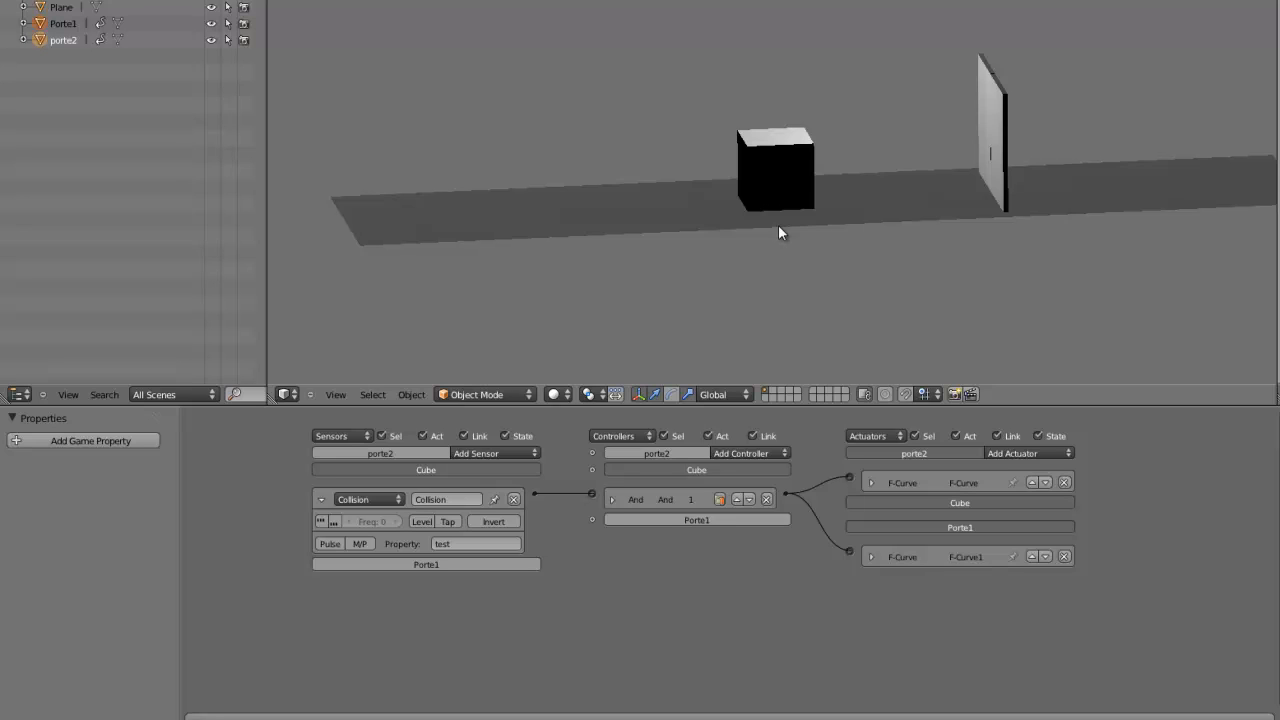
key(Right)
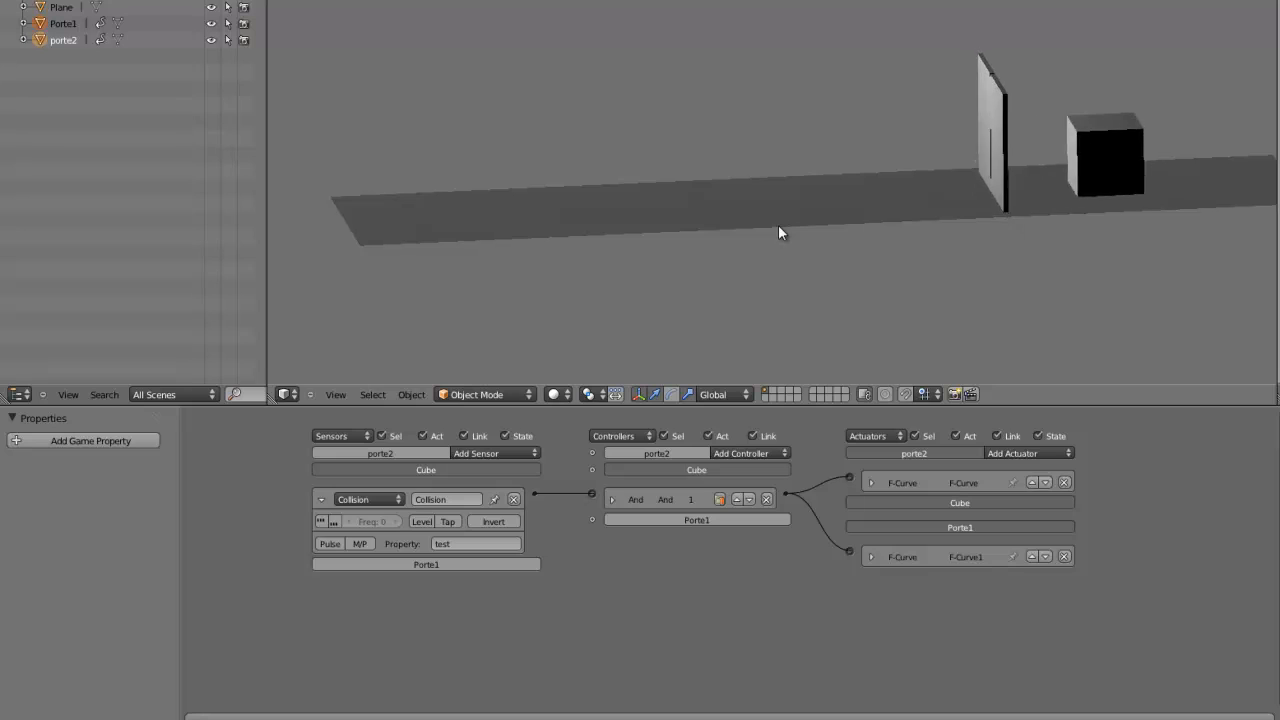
key(Left)
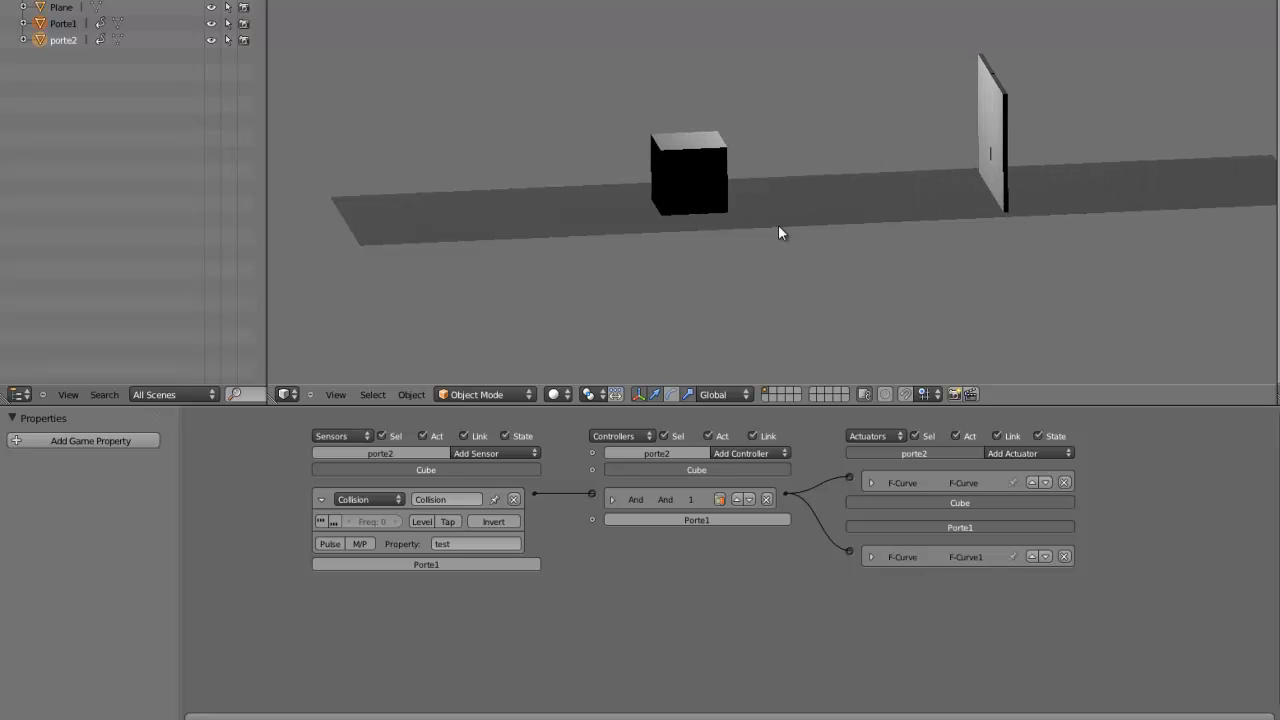
key(Escape)
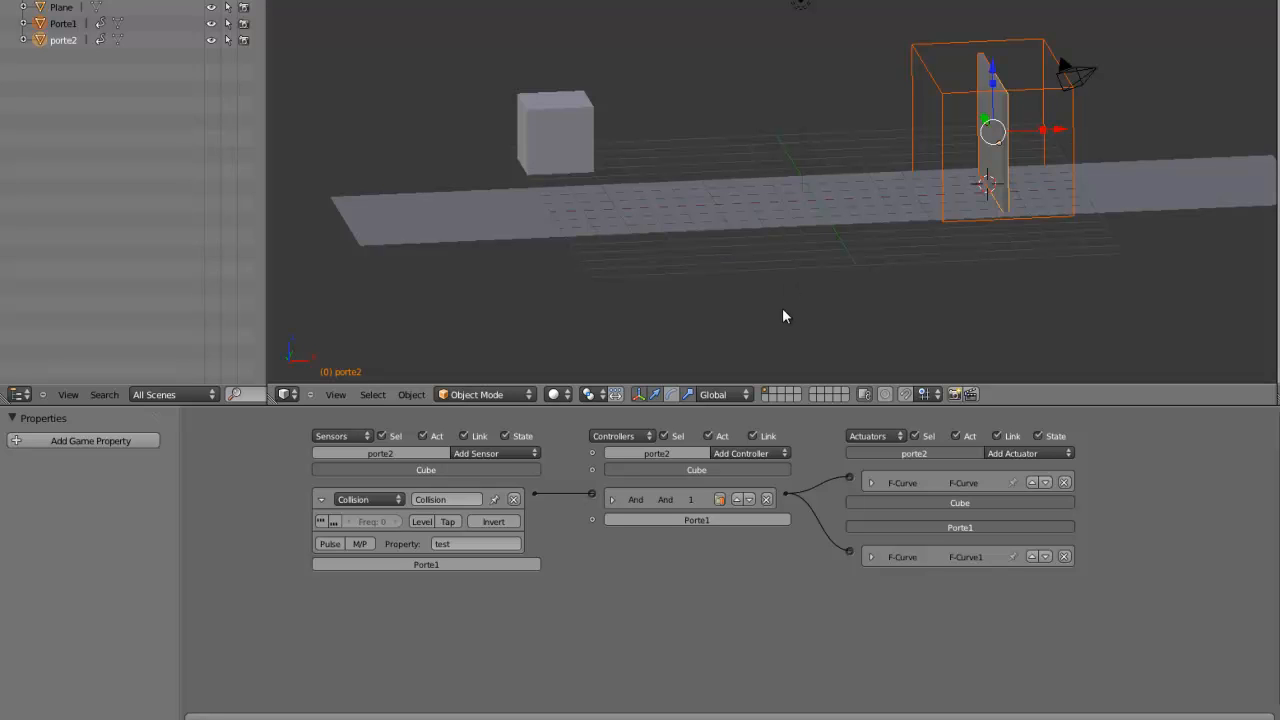
mouse_move(700, 560)
middle_down()
mouse_move(740, 577)
mouse_move(724, 563)
middle_up()
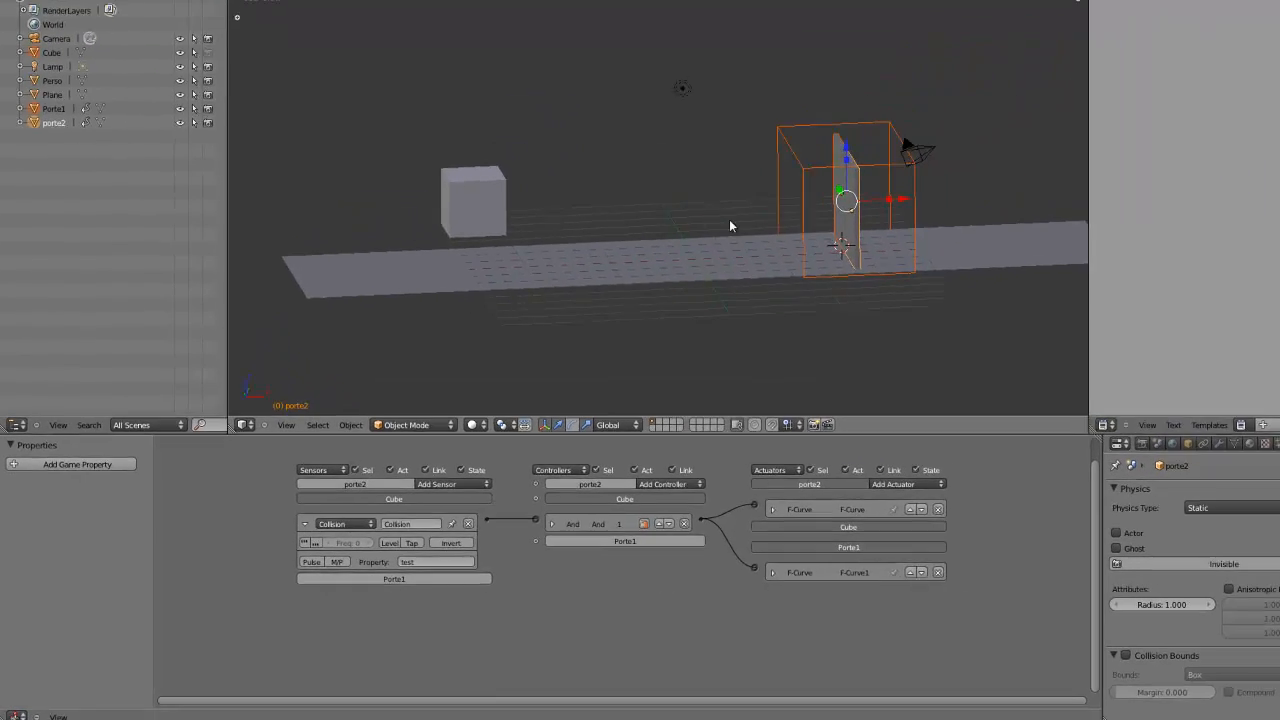
middle_drag(850, 163, 582, 172)
middle_drag(475, 252, 703, 243)
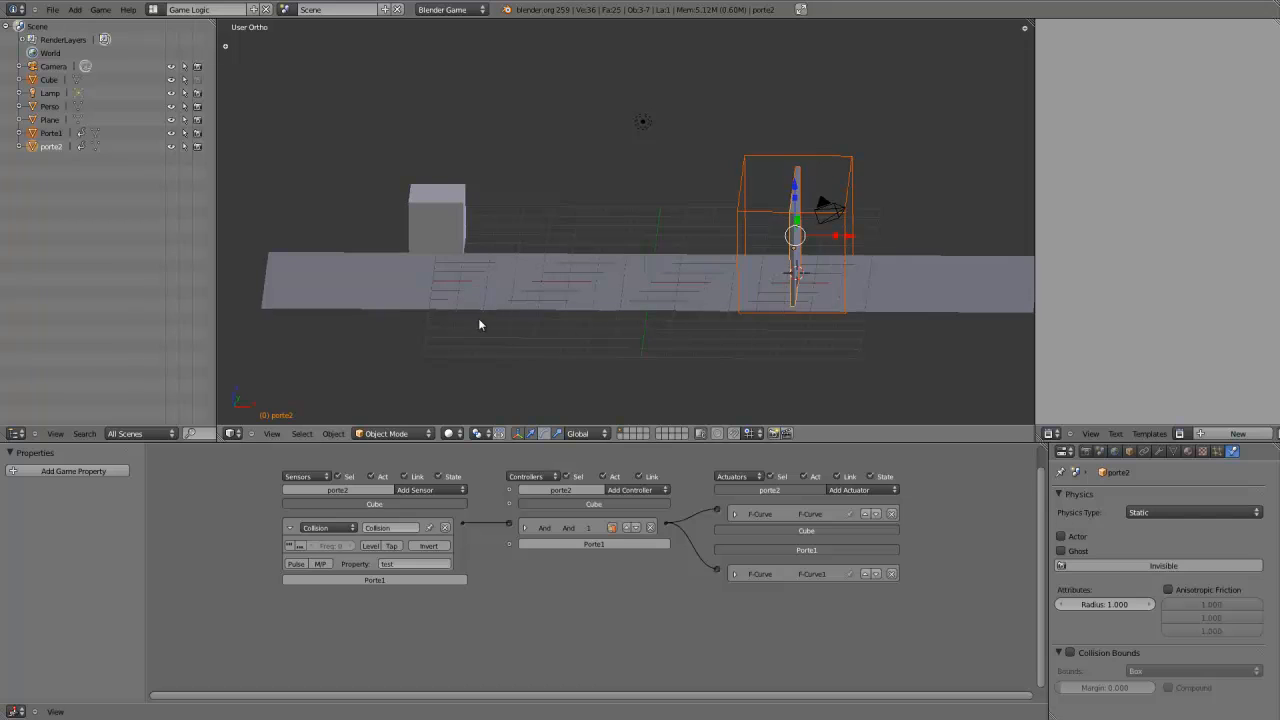
middle_drag(480, 323, 509, 309)
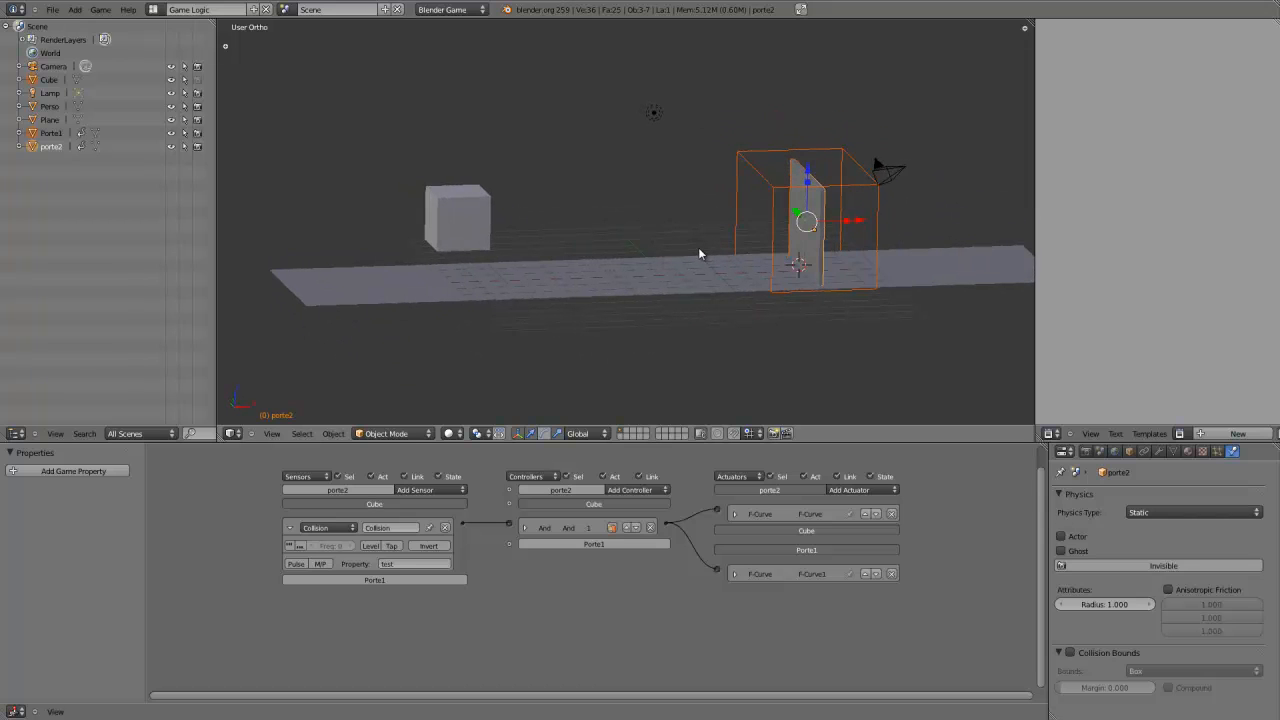